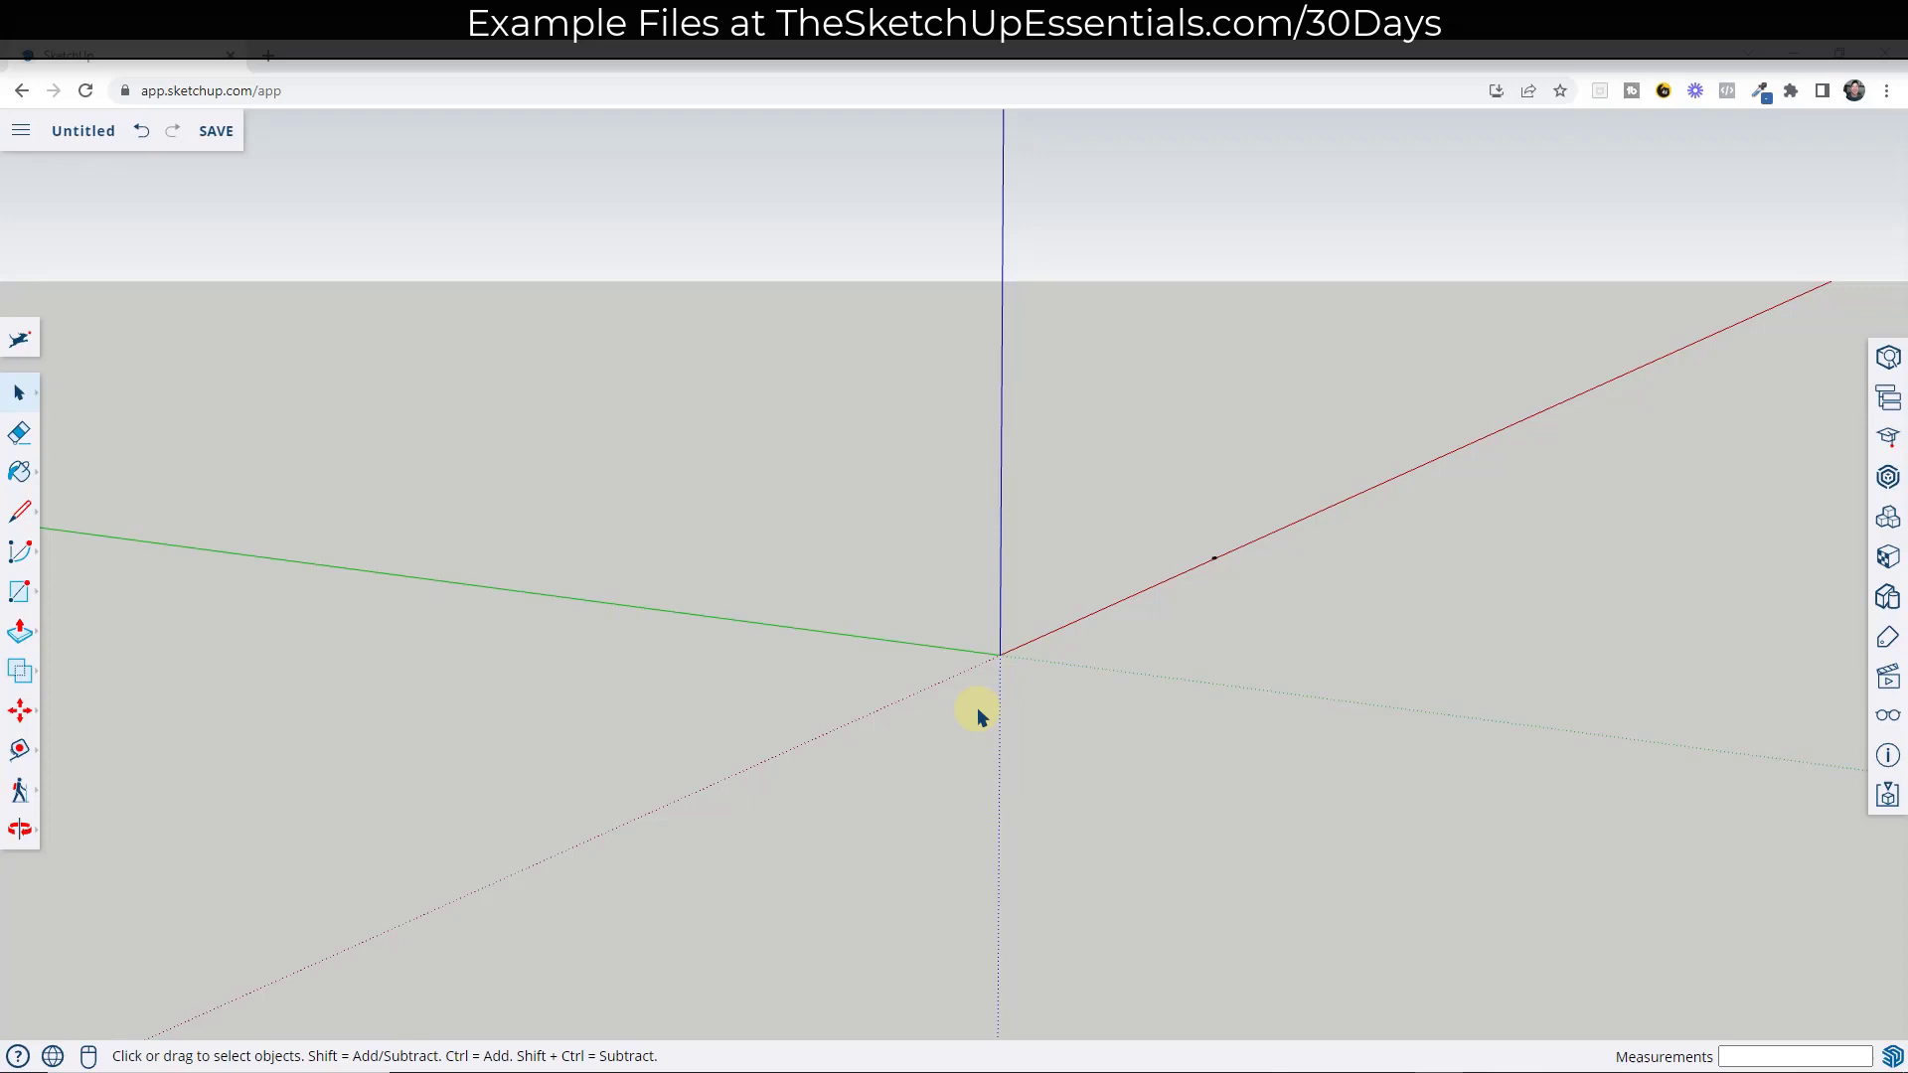
Step: Switch to the Polycam scan and measure the building's width along the ground across its gable end
middle_click_drag(1018, 659, 978, 688)
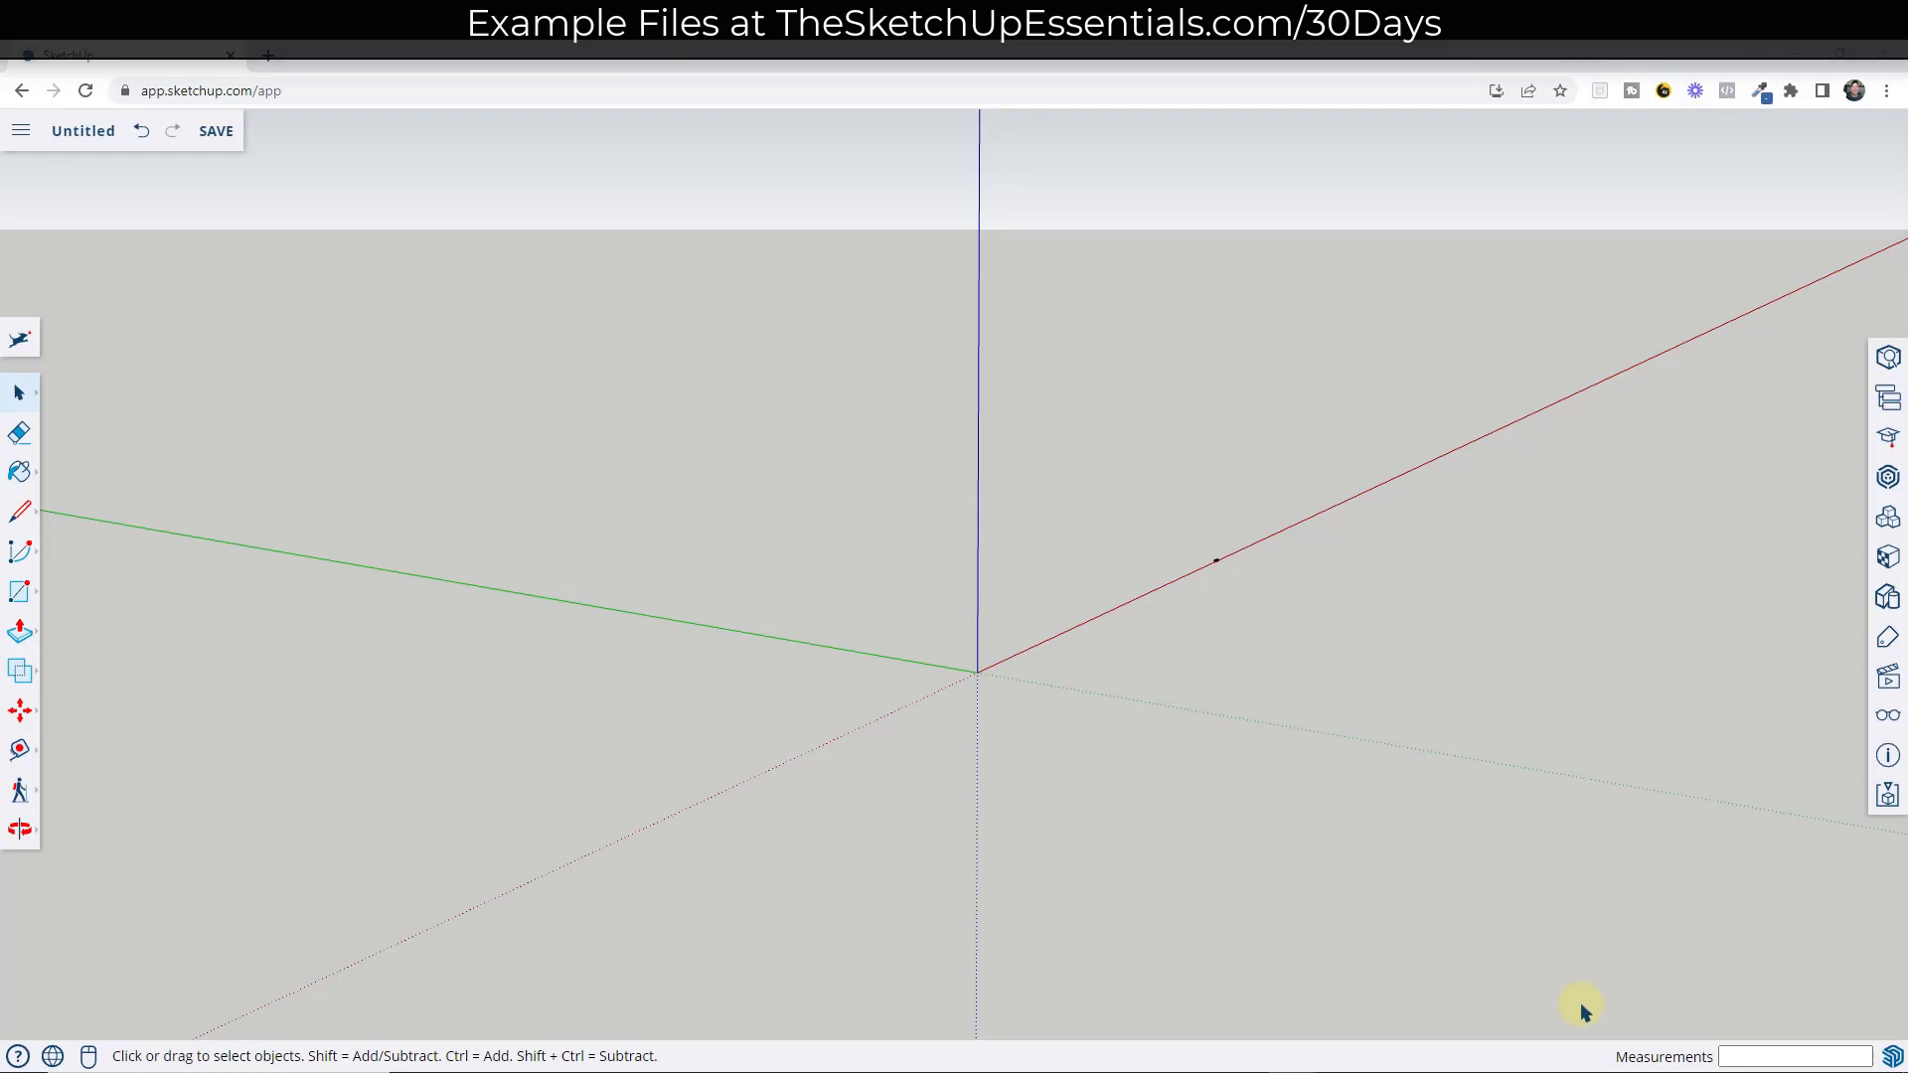
mouse_move(1487, 1061)
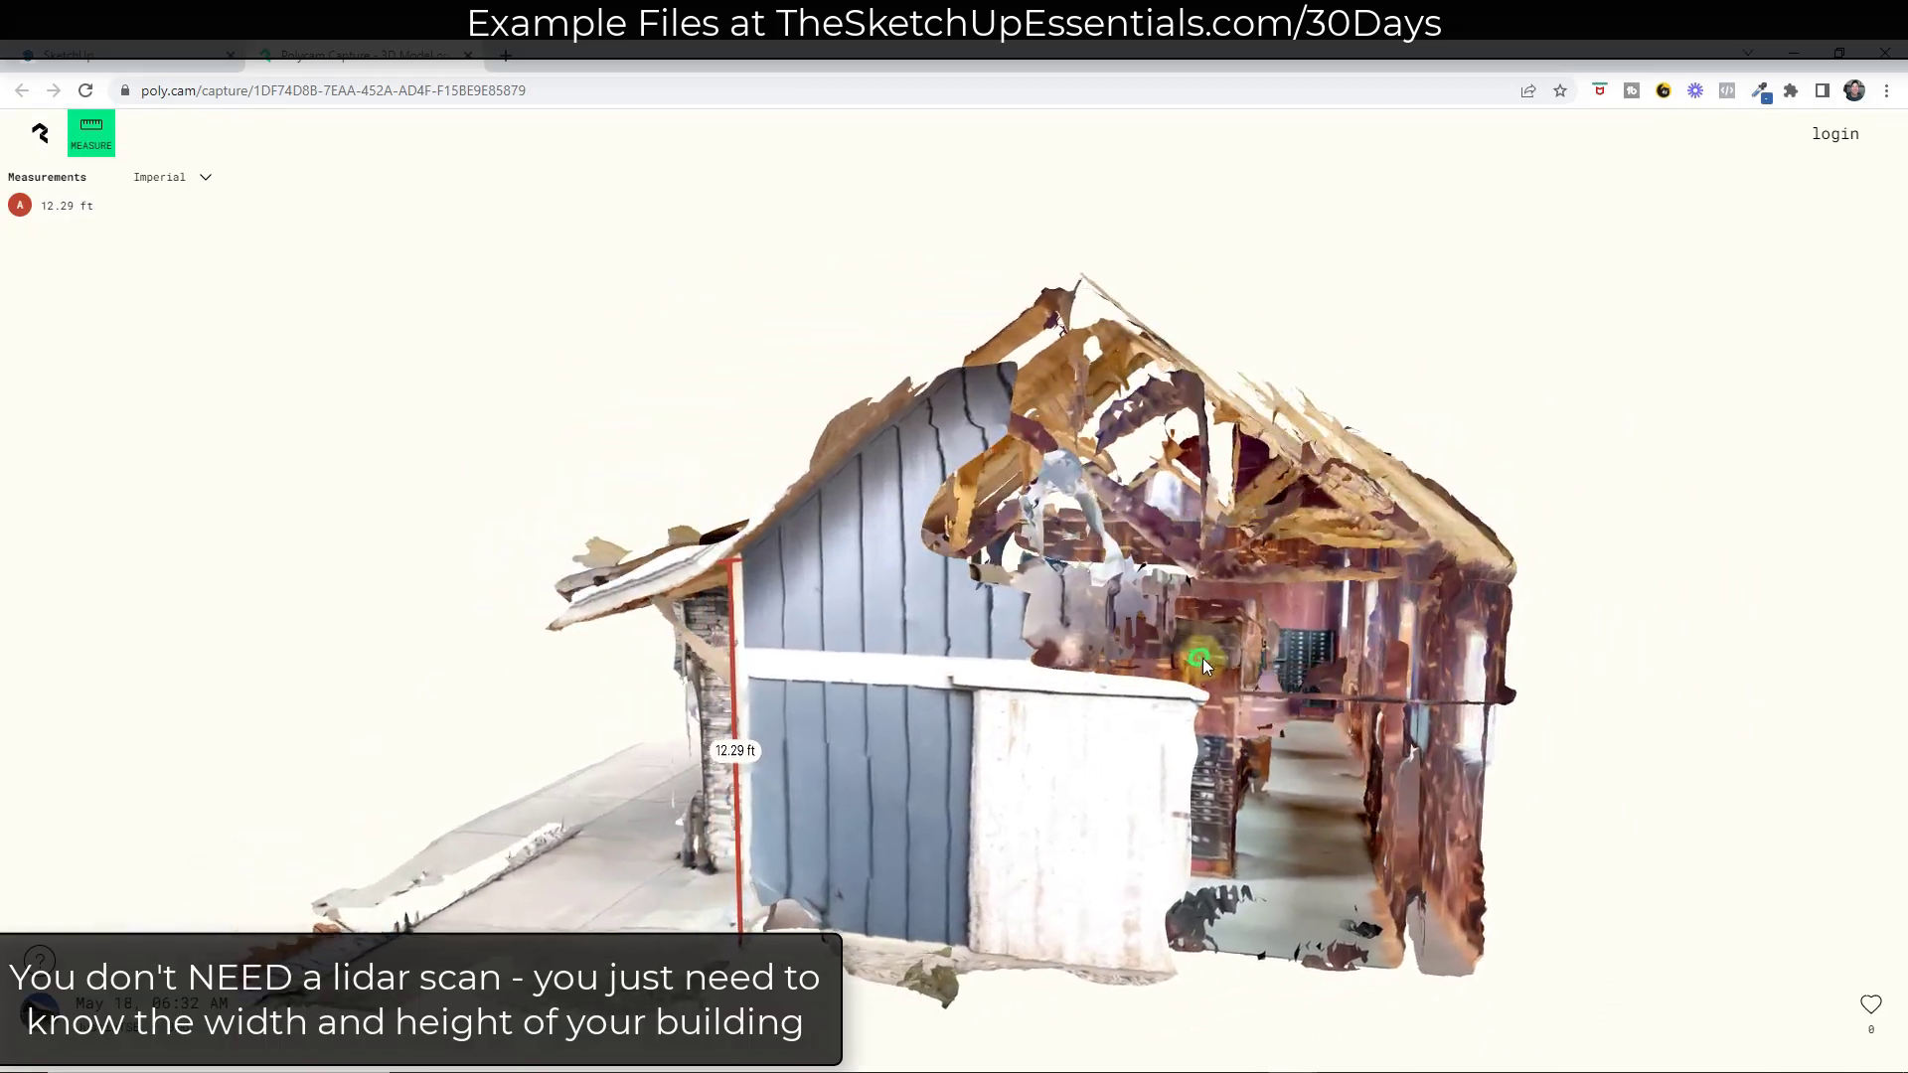
left_click(1473, 972)
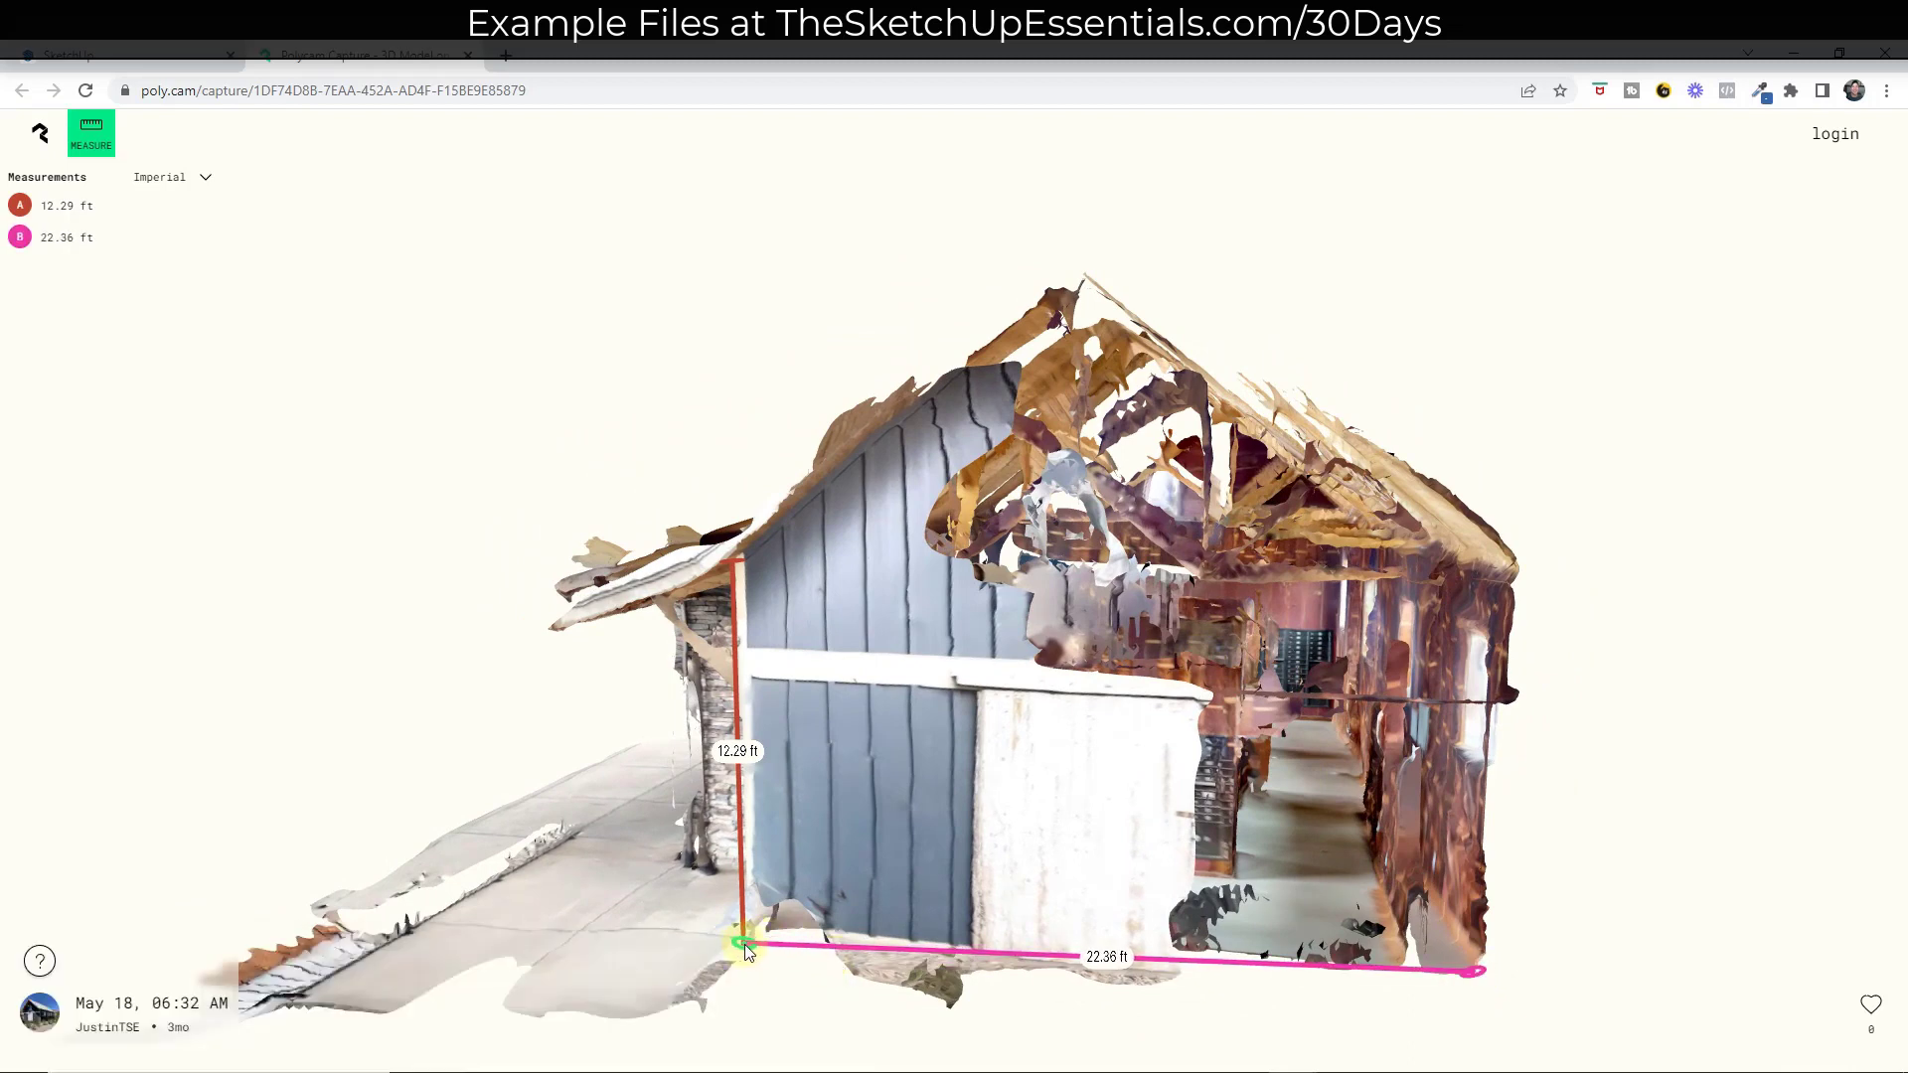
left_click(744, 944)
Step: Switch to SketchUp and draw a 22' line from the origin along the green axis
left_click(117, 56)
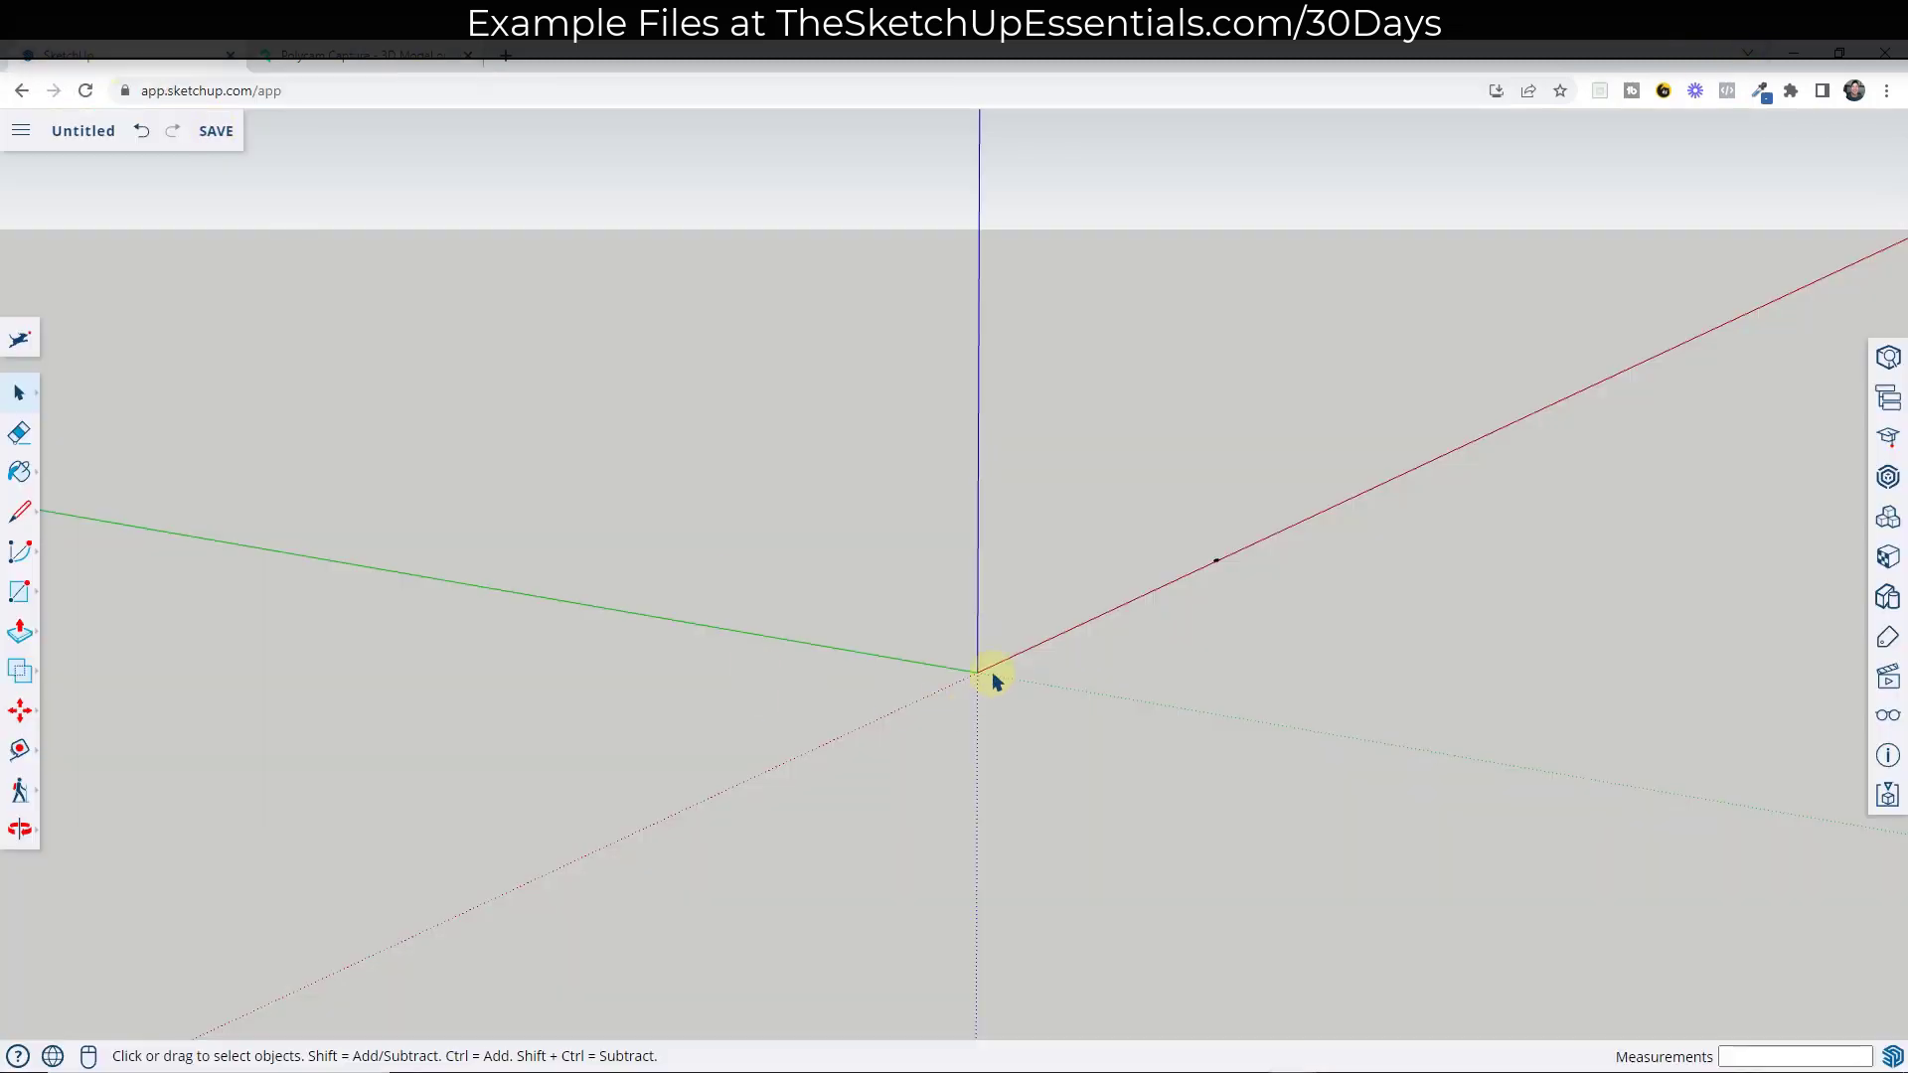
key("l")
left_click(978, 673)
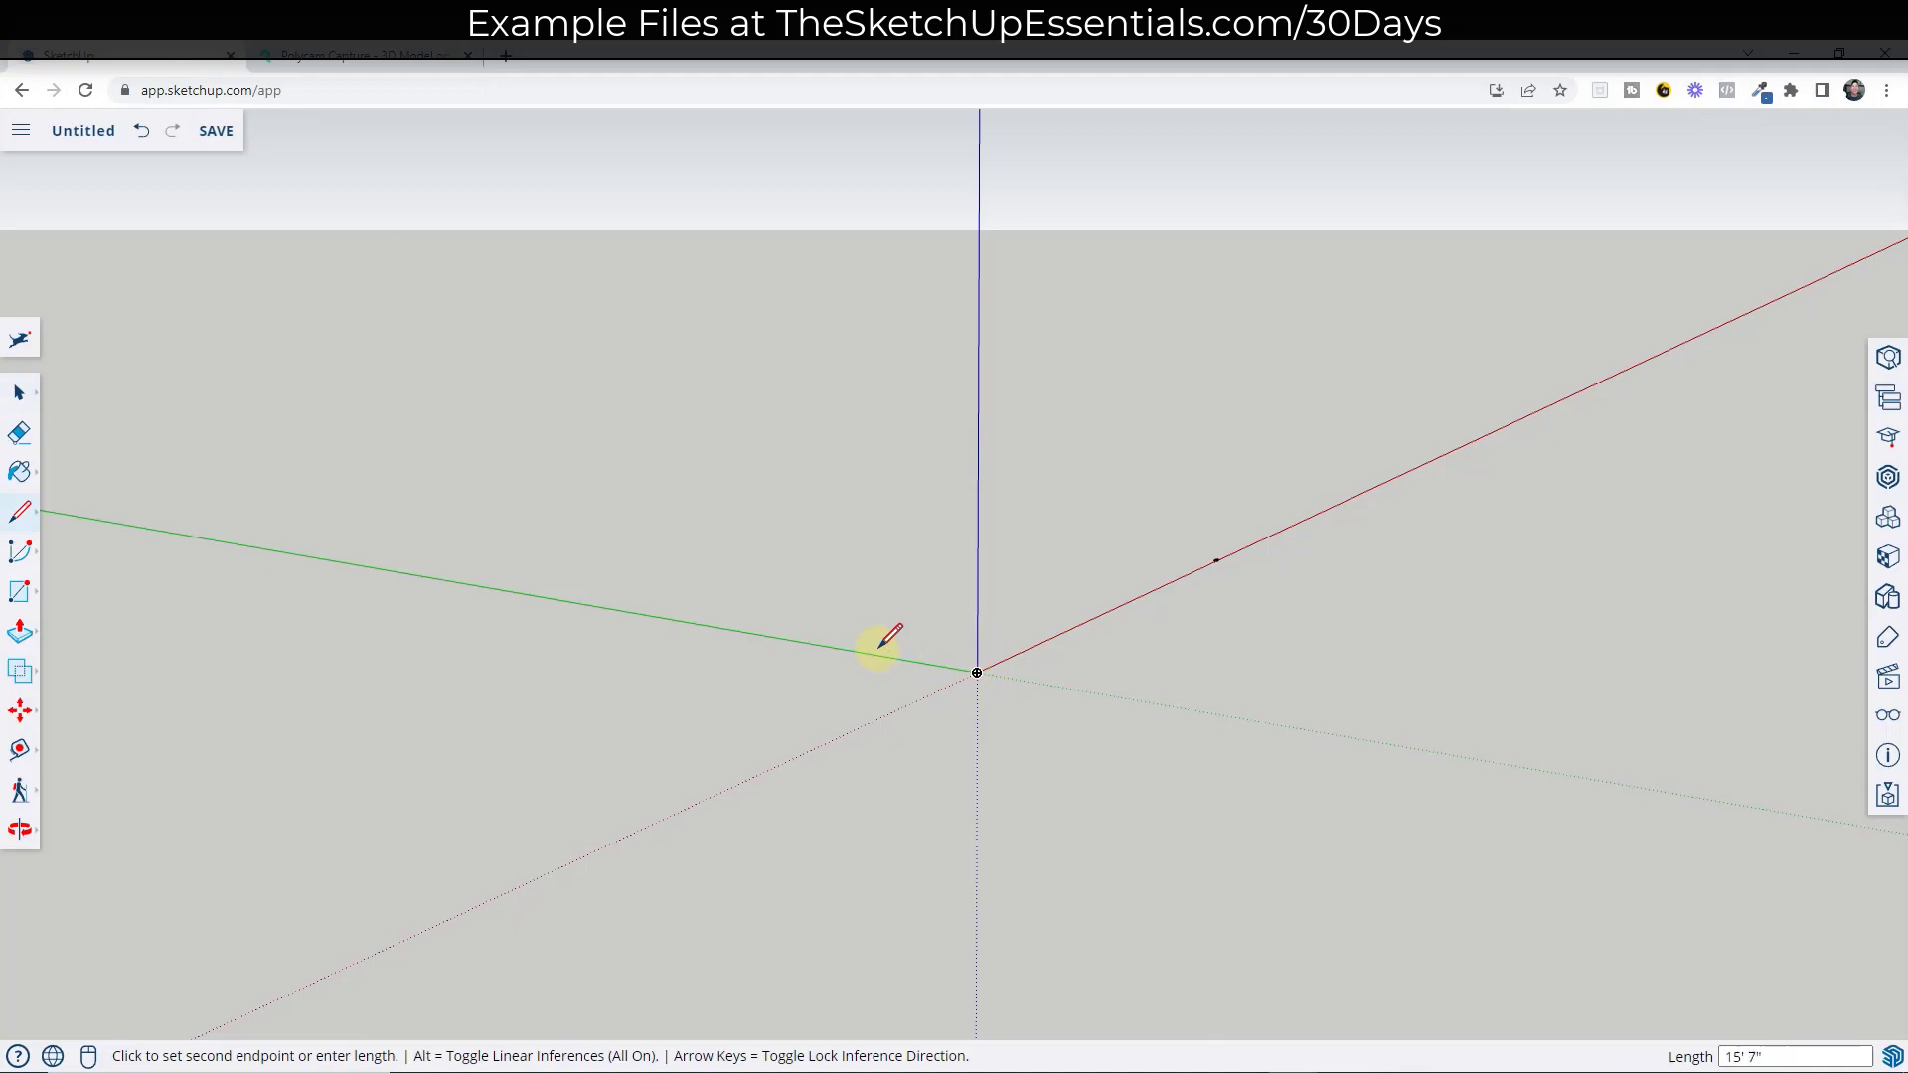
key("Return")
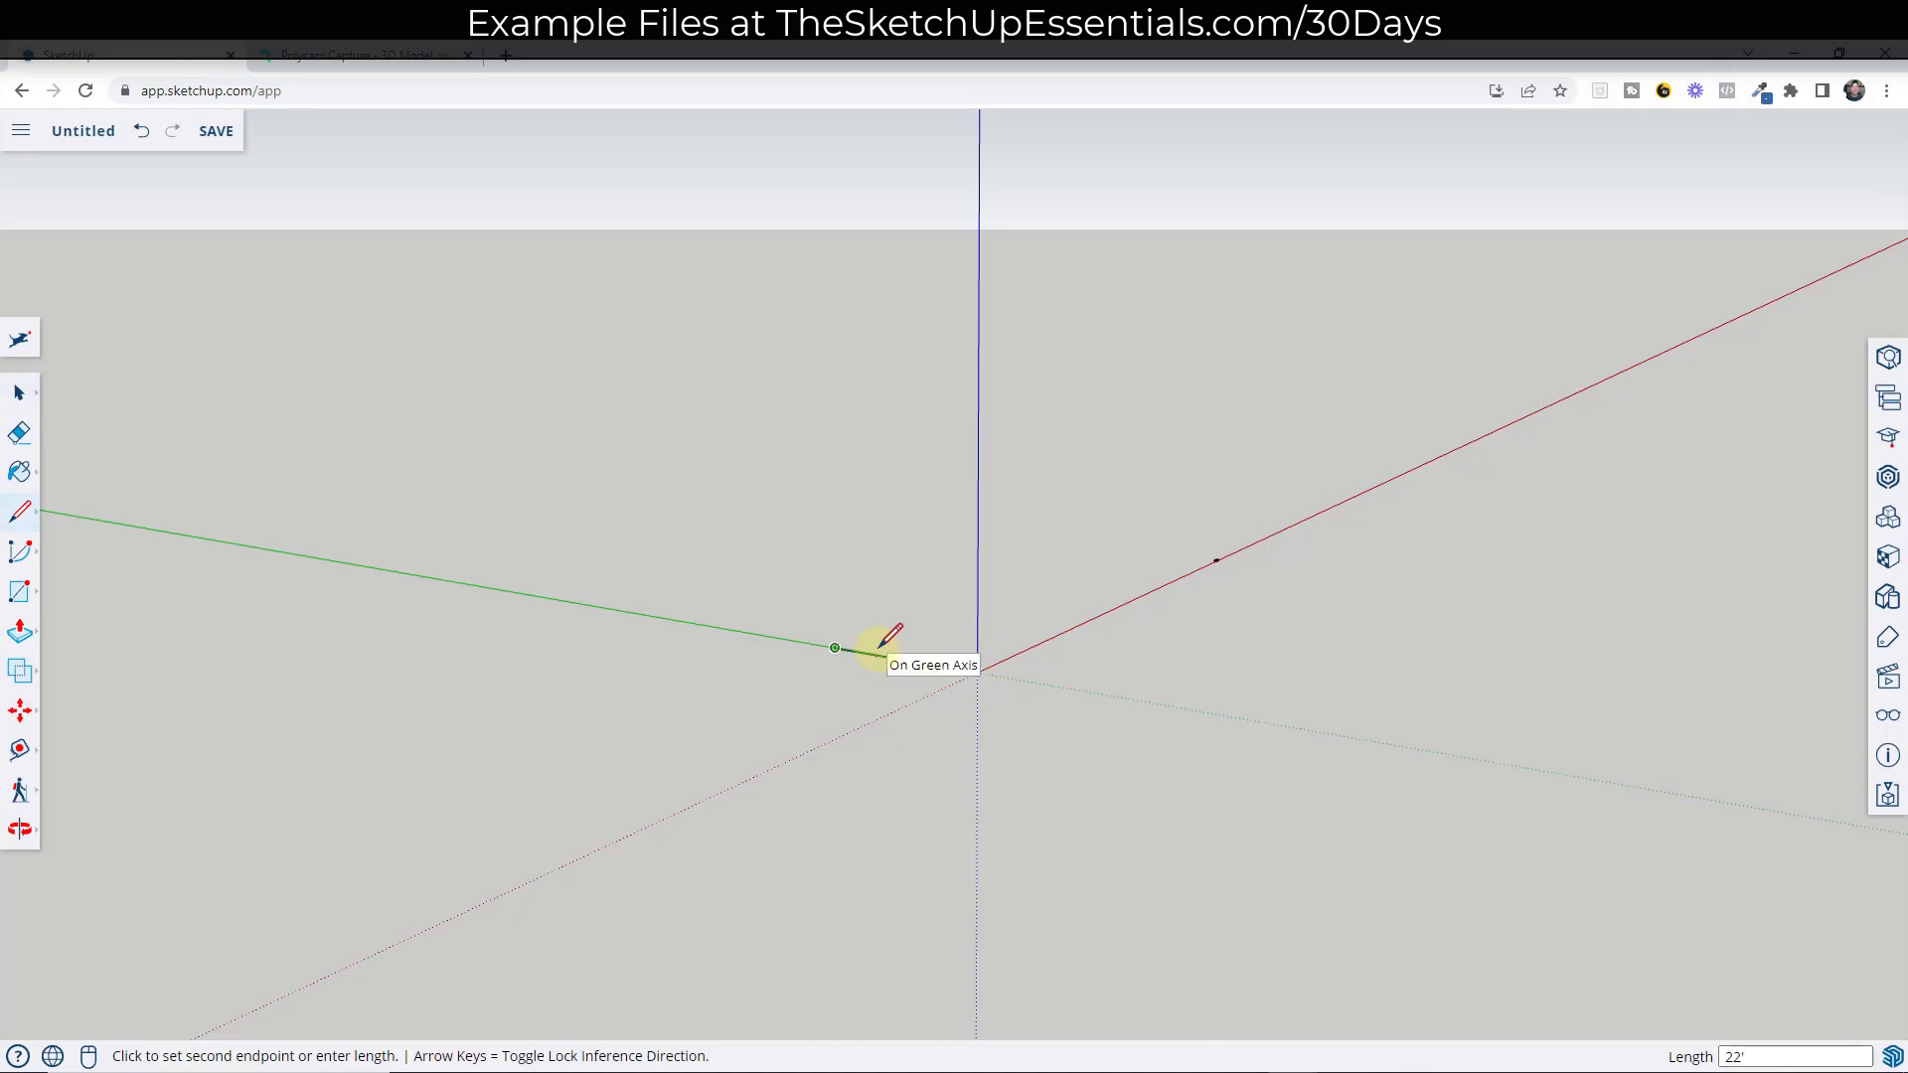
key("space")
middle_click_drag(976, 636, 1003, 741)
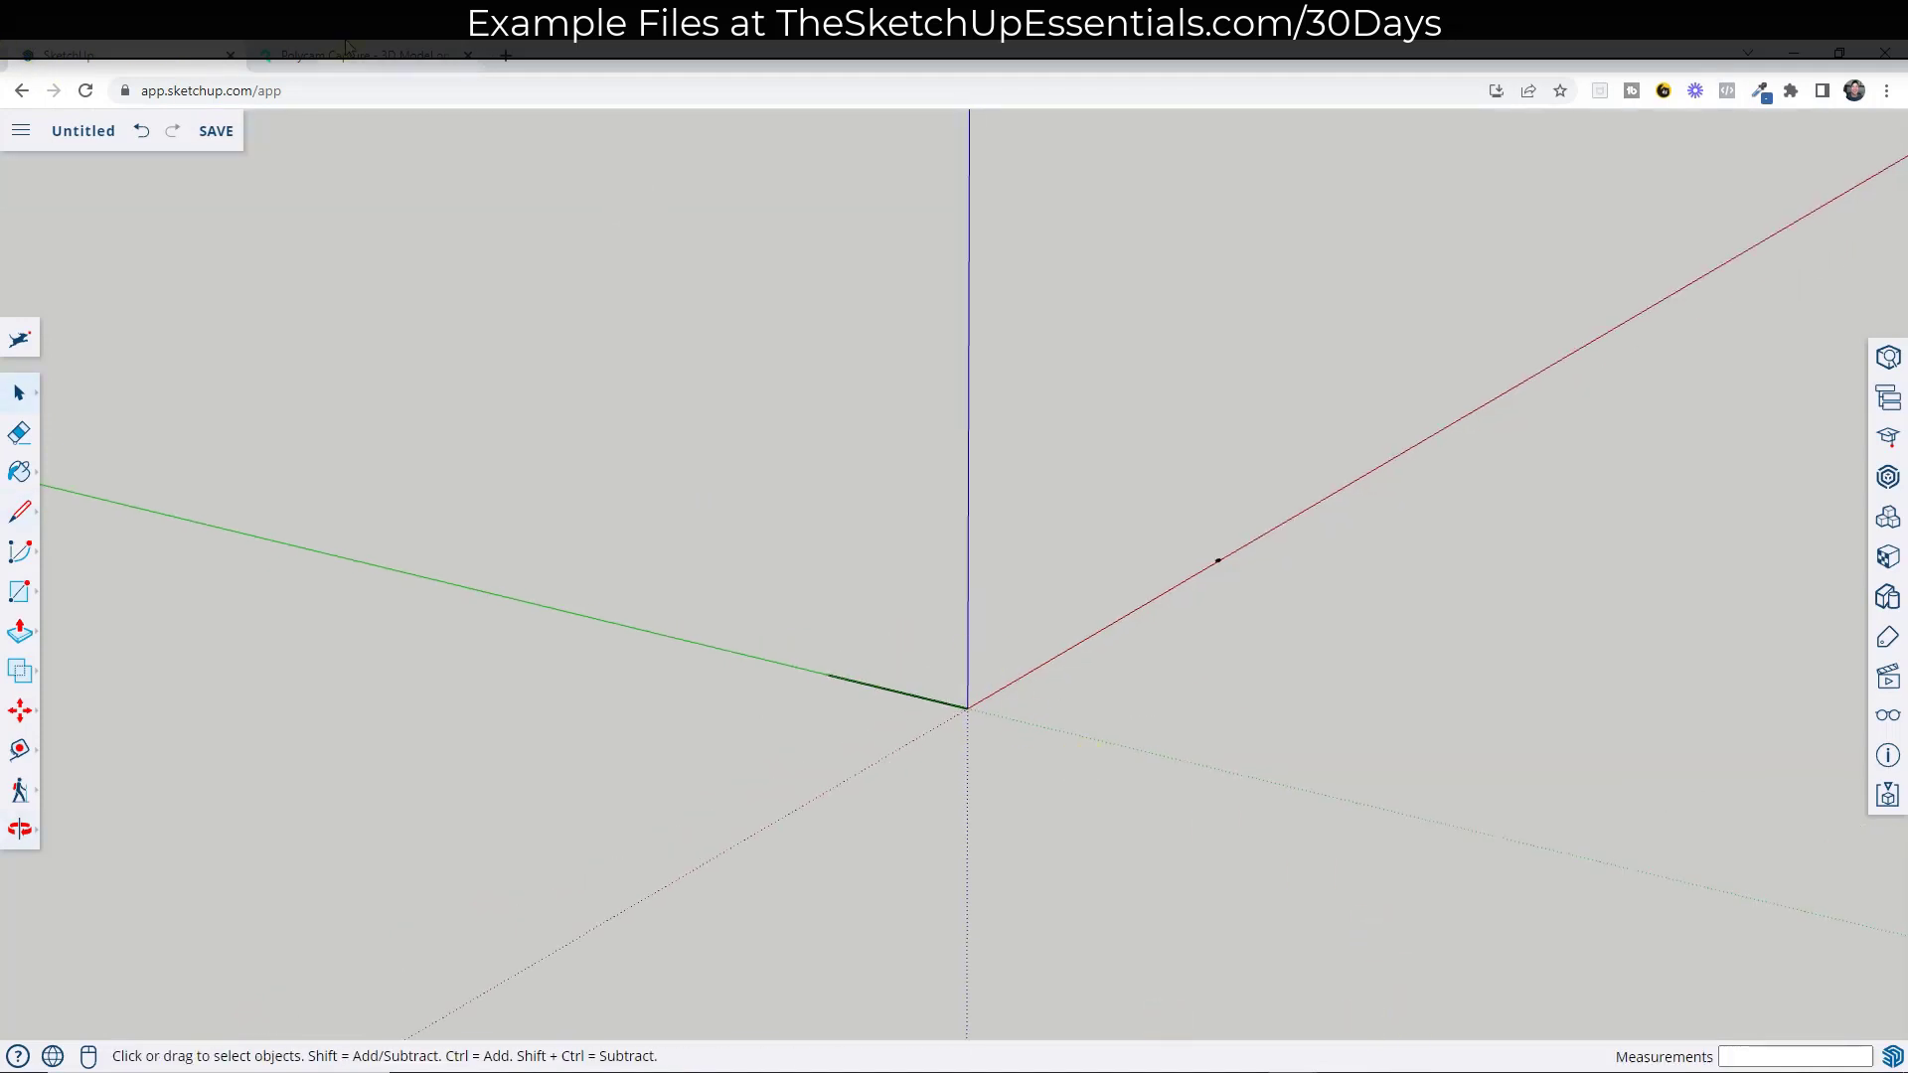
Step: Switch to the Polycam scan and measure the building's length along both of its long sides
key("ctrl+Tab")
left_click_drag(952, 689, 1298, 696)
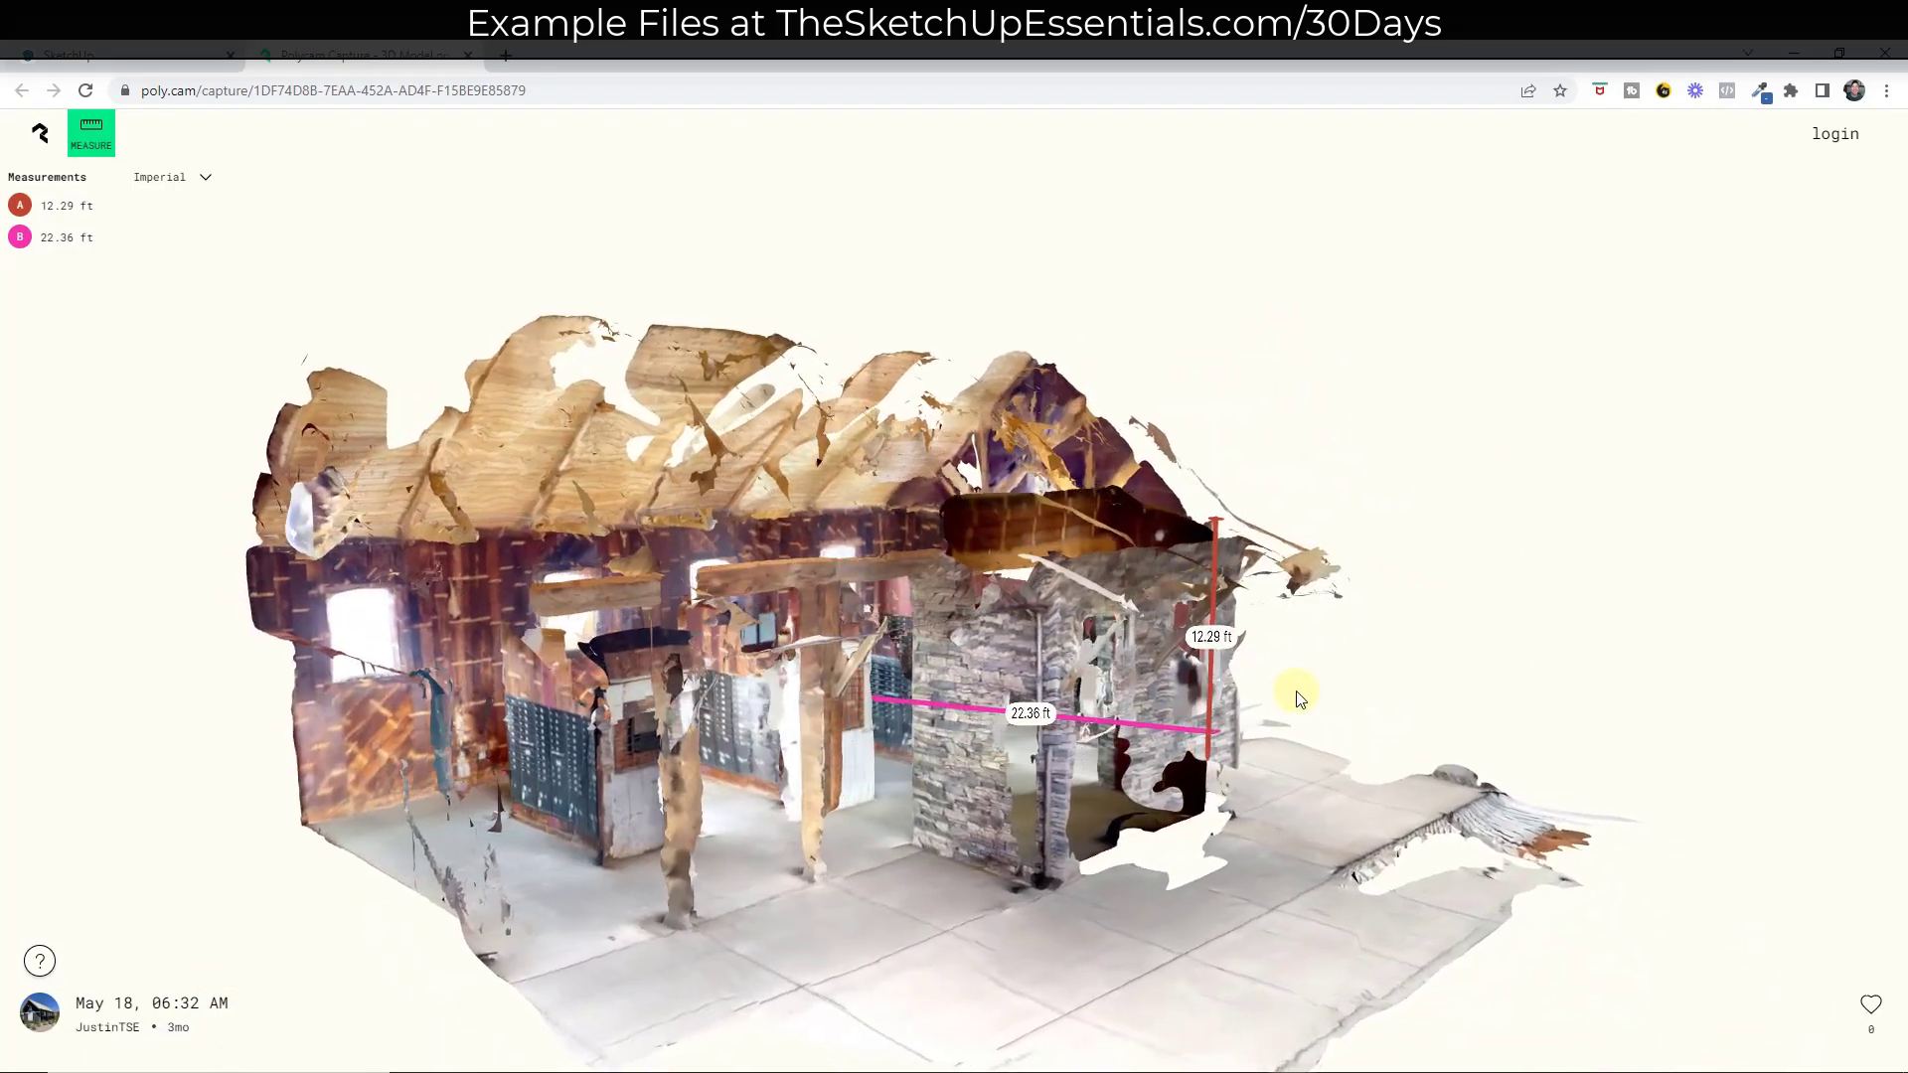
left_click(1223, 766)
left_click(505, 982)
left_click_drag(505, 924, 610, 893)
left_click(779, 725)
left_click(243, 873)
left_click_drag(1362, 979, 1148, 969)
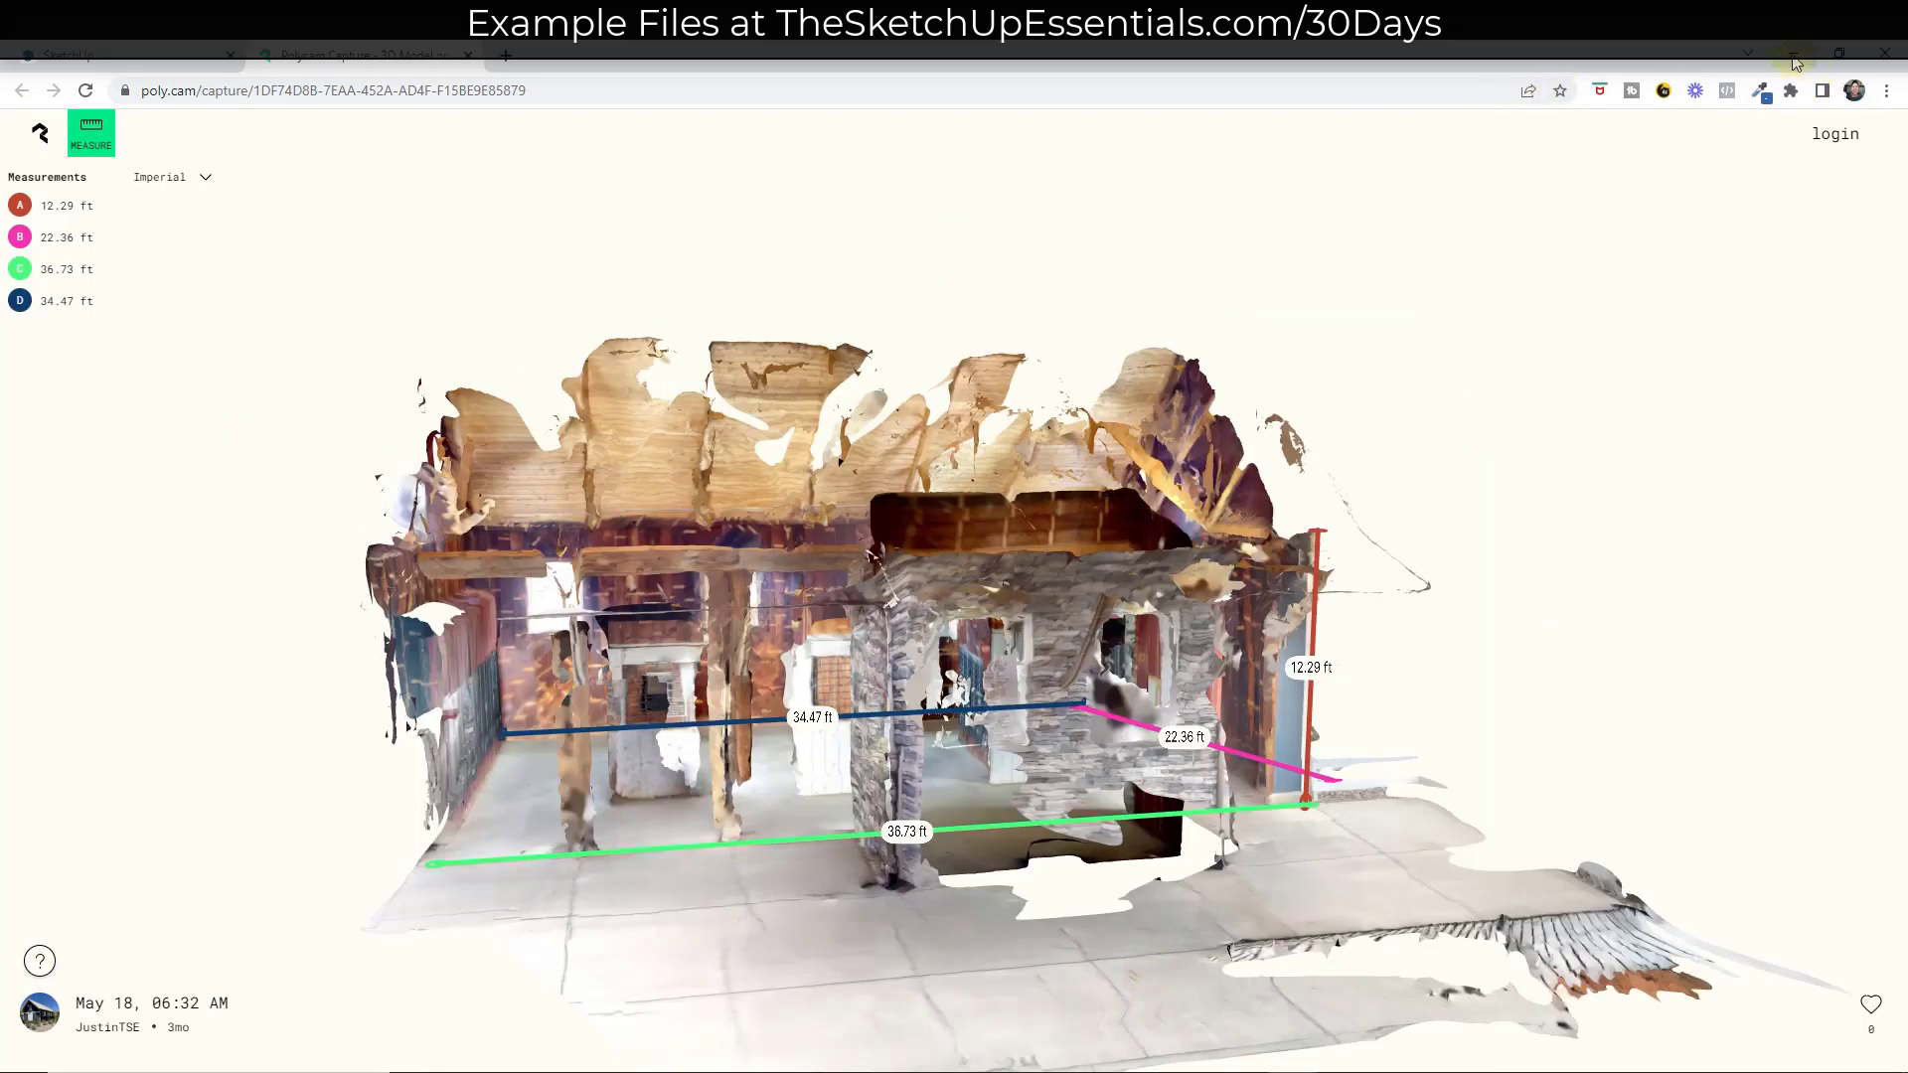
Step: Switch to SketchUp, draw a 40' line from the origin along the red axis, and close the rectangle with the 22' line
left_click(95, 59)
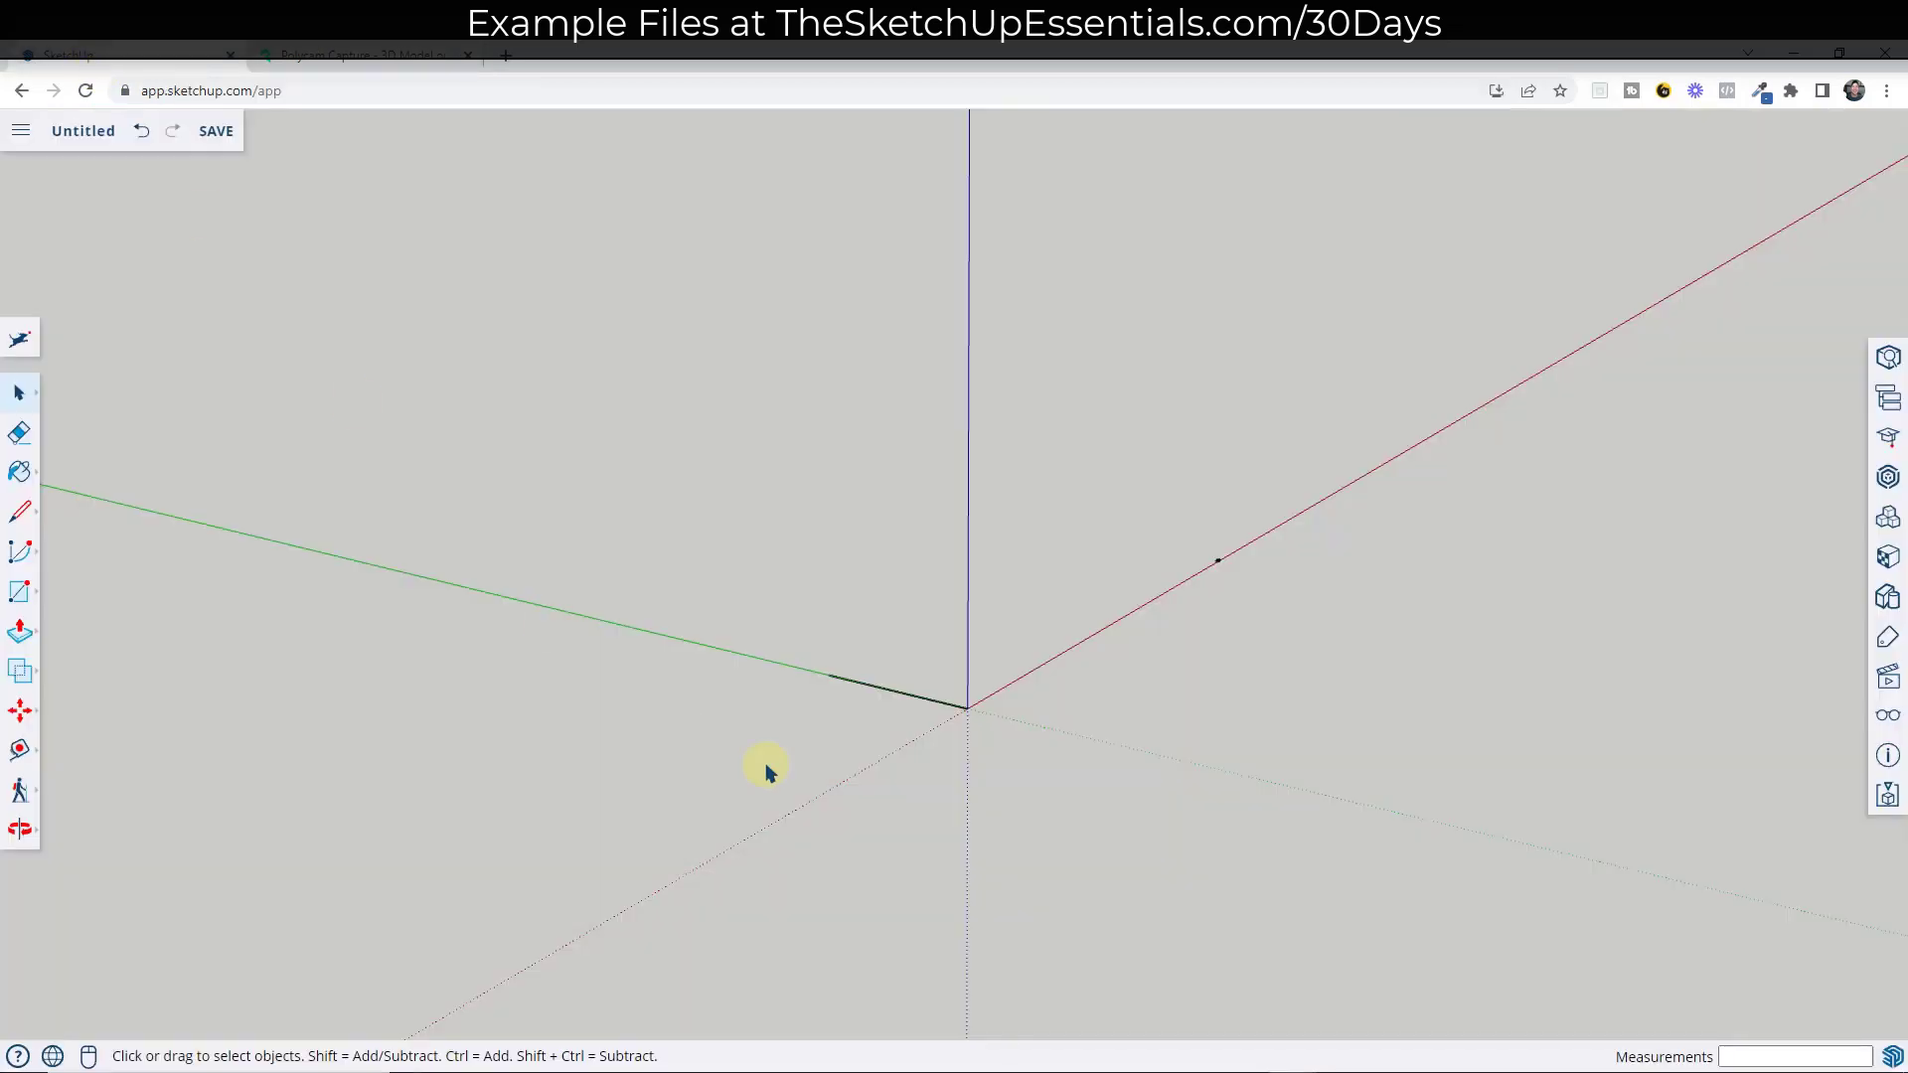
key("l")
left_click(966, 708)
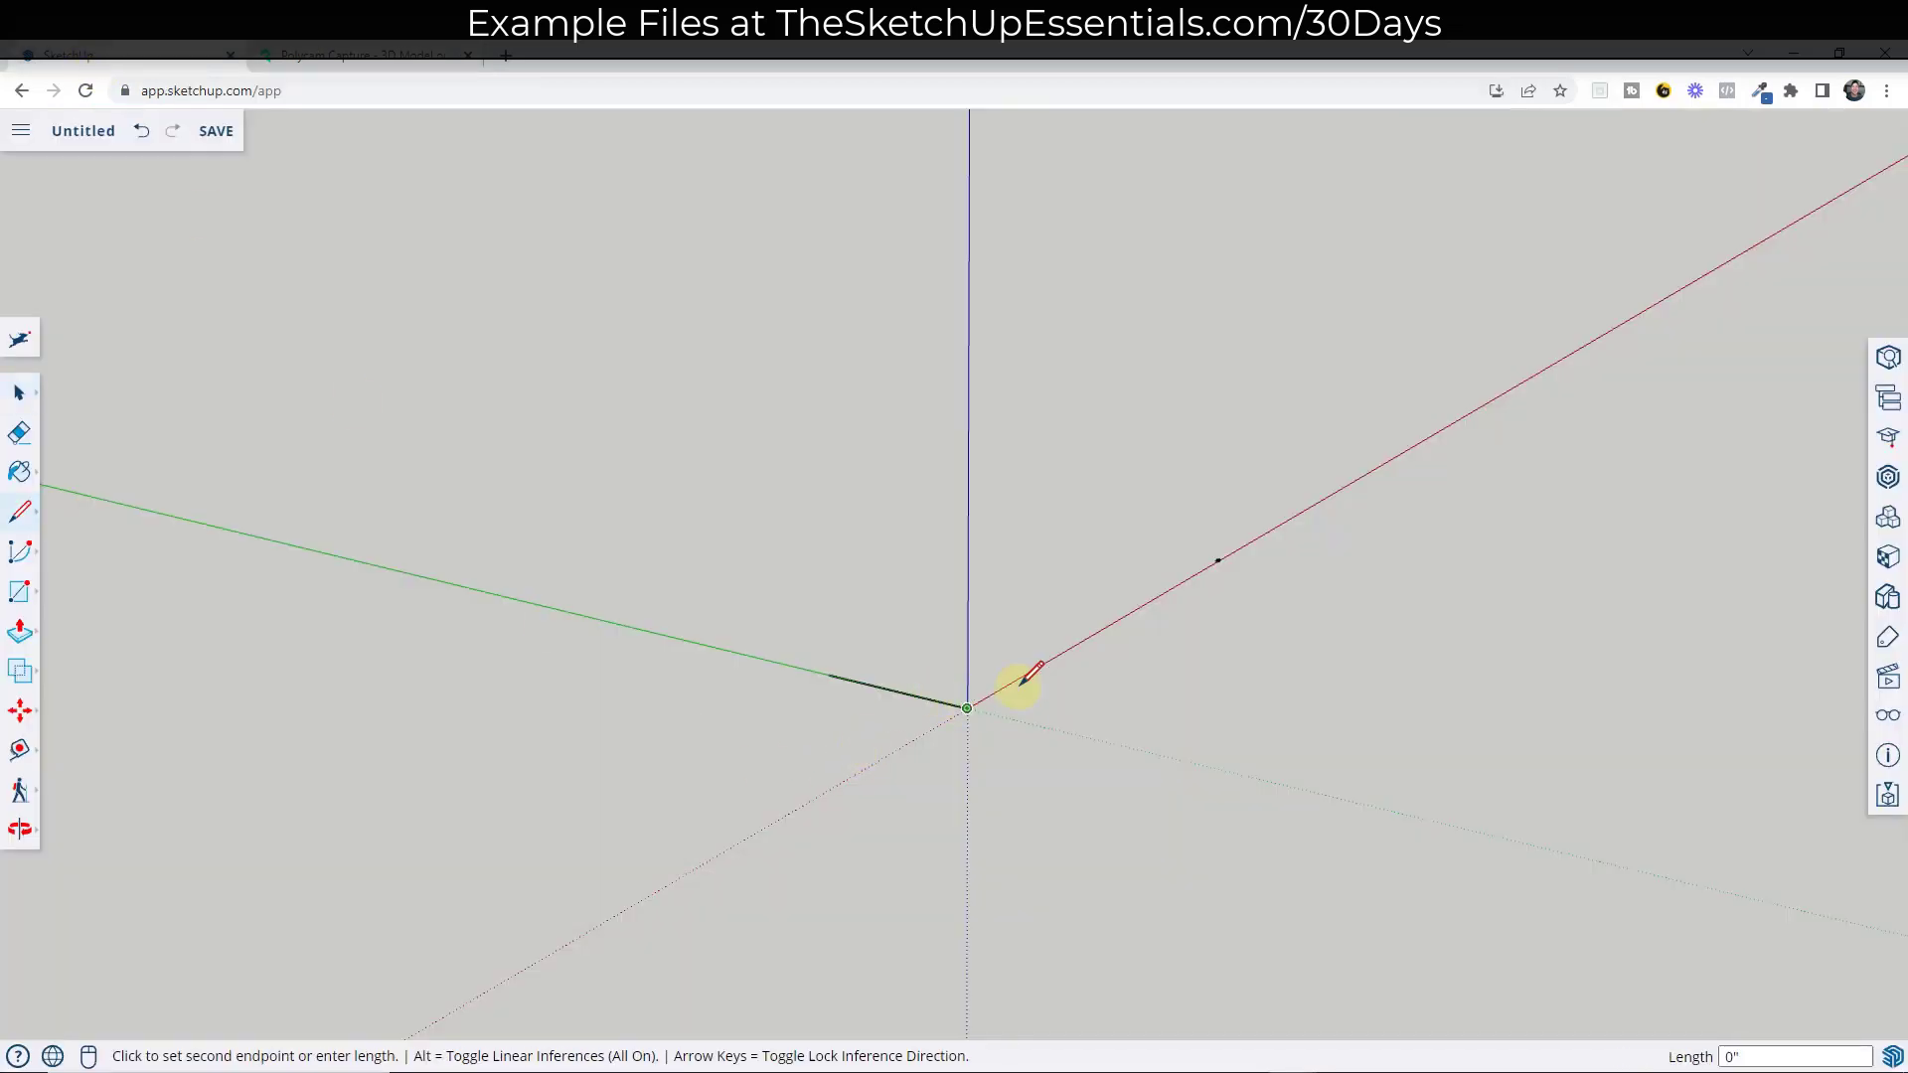
type("4")
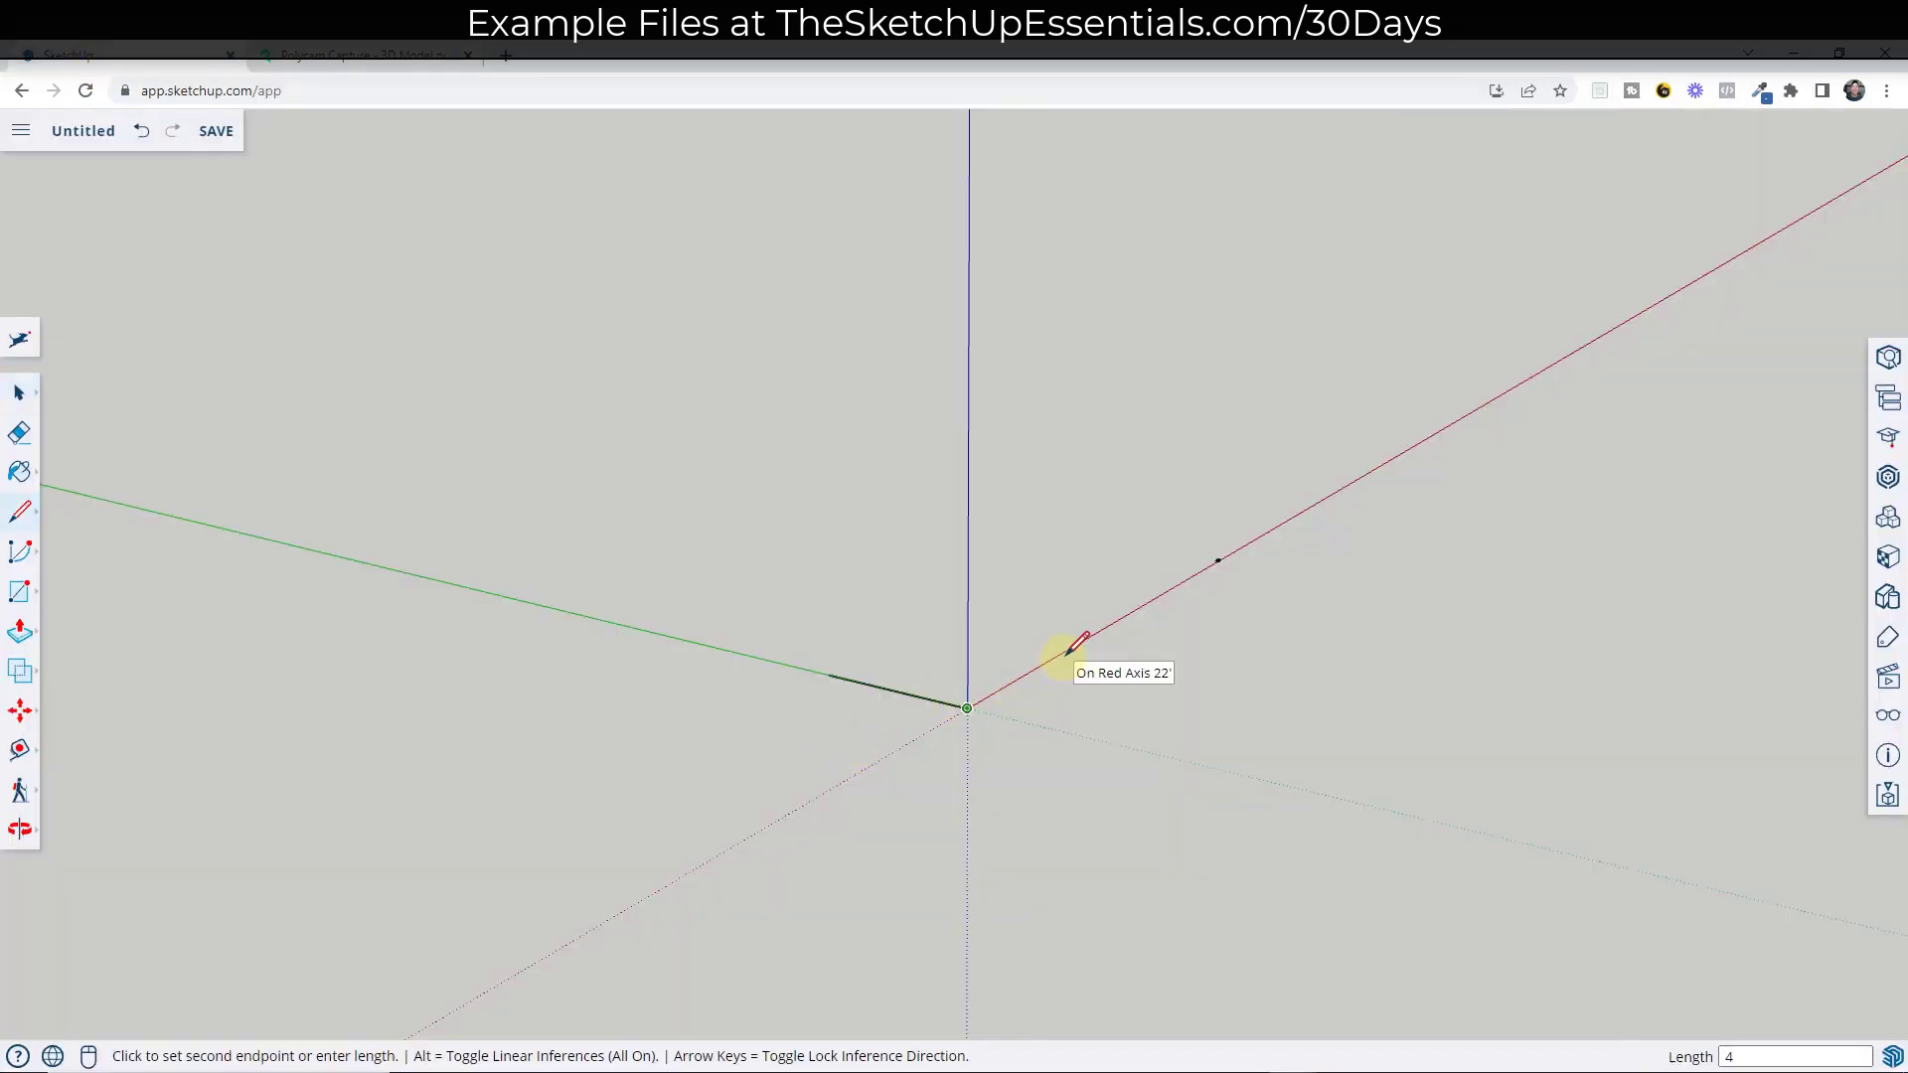
type("0'")
key("Return")
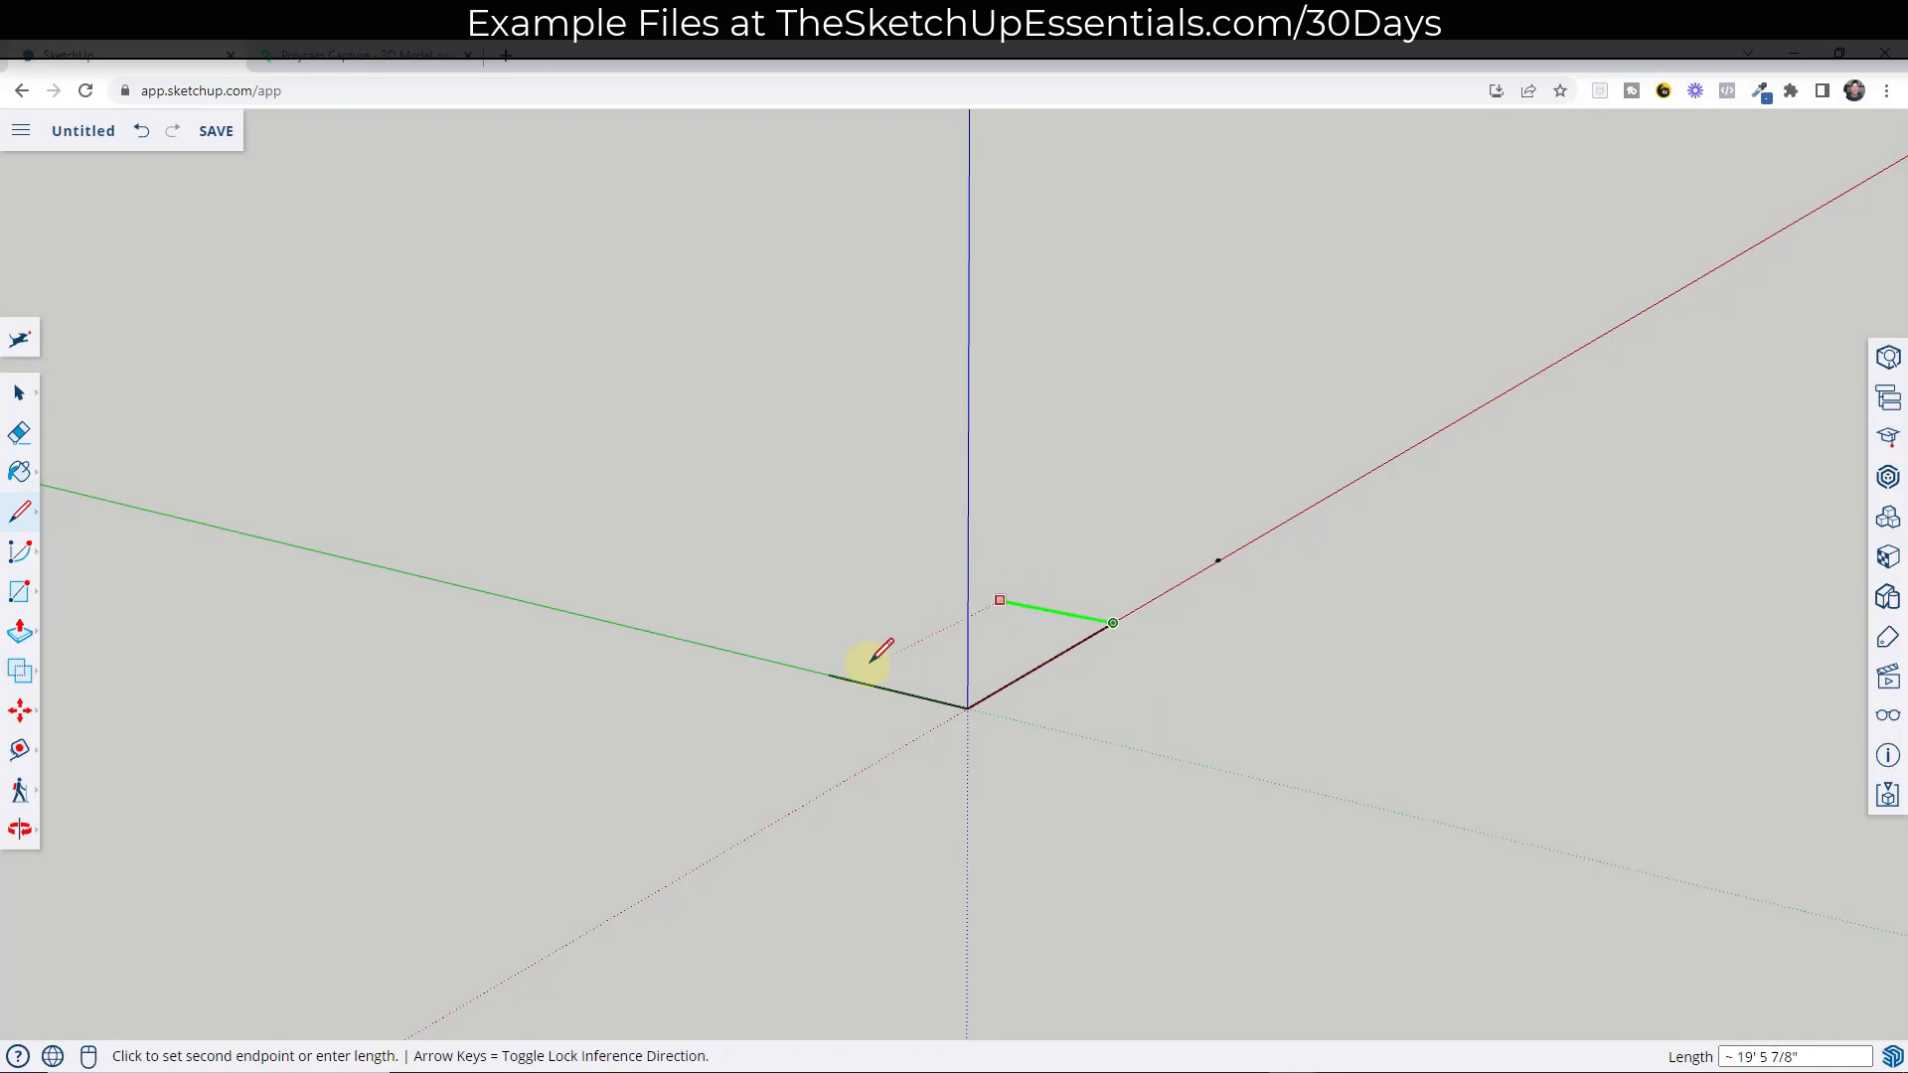
left_click(833, 674)
left_click(833, 674)
Step: Push/Pull the rectangle upward into a tall box, well above the building's height
key("p")
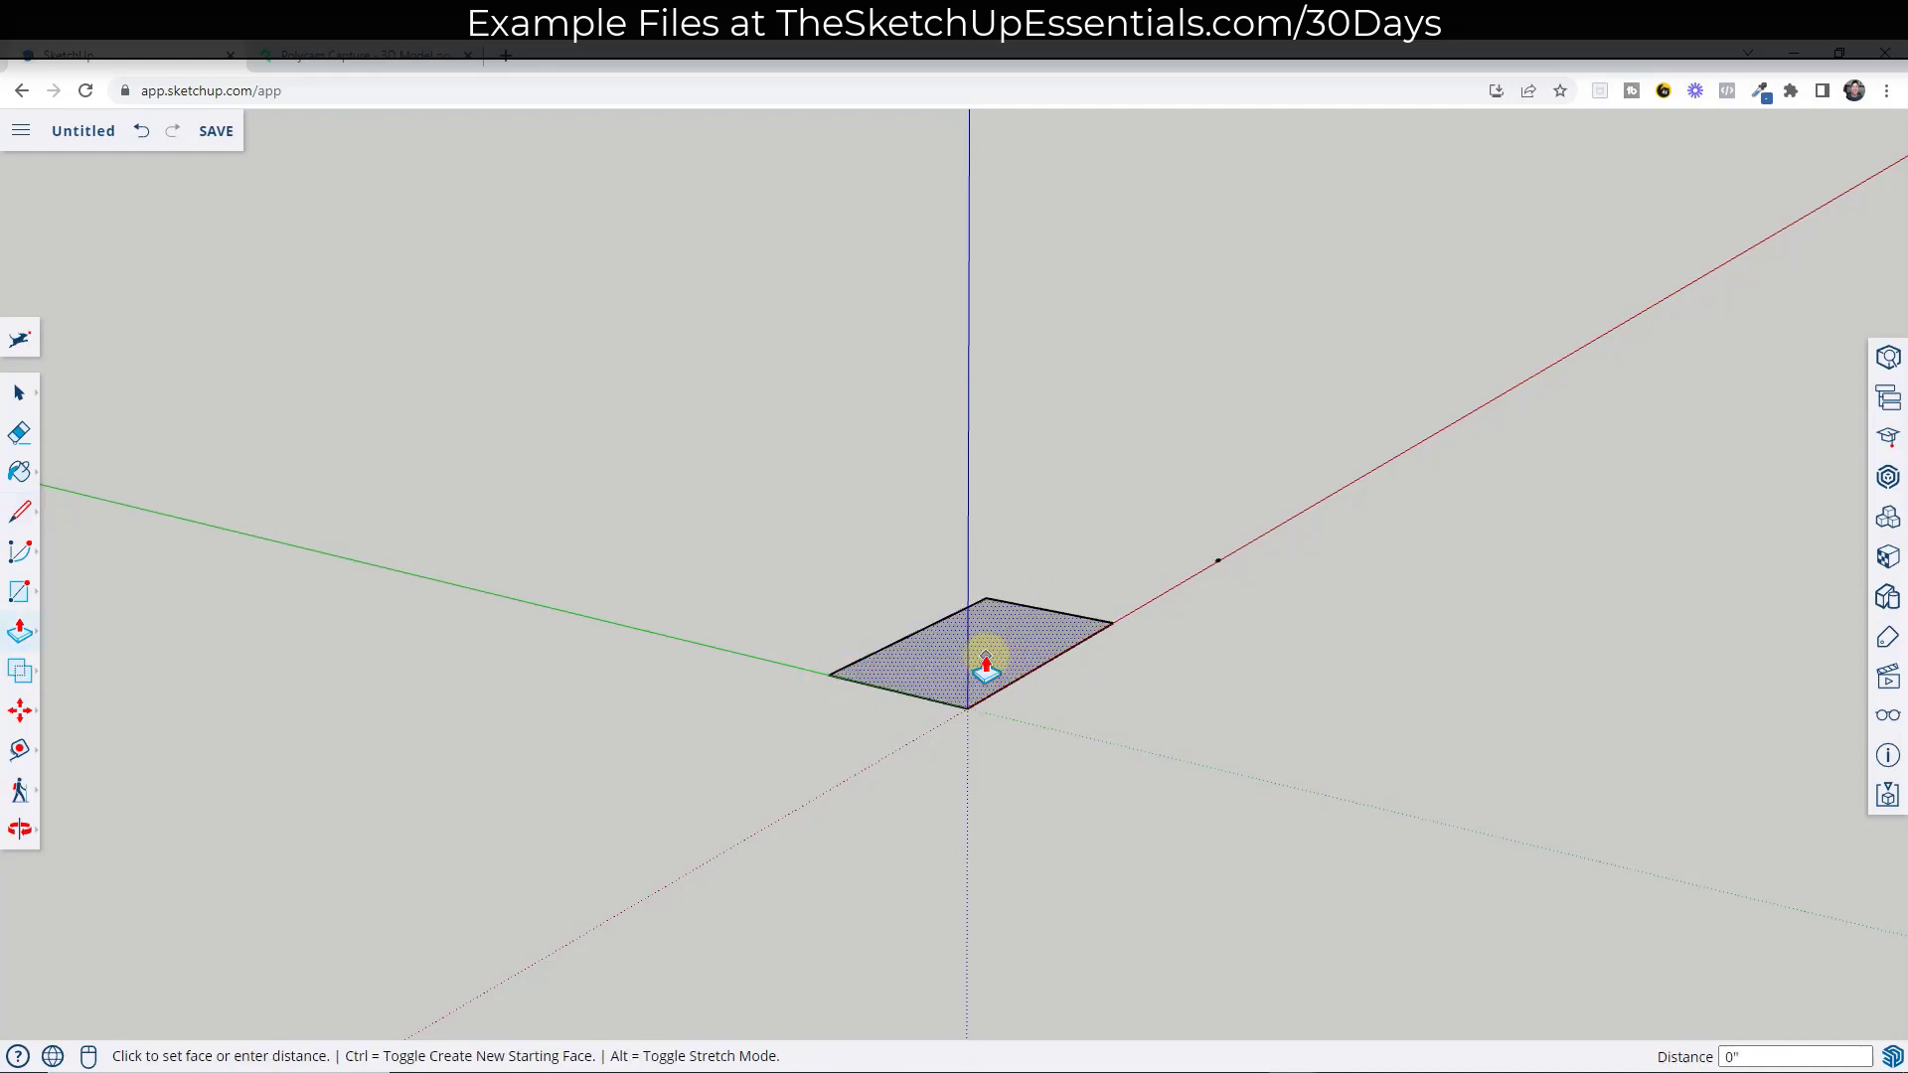
left_click(986, 664)
left_click(953, 335)
key("space")
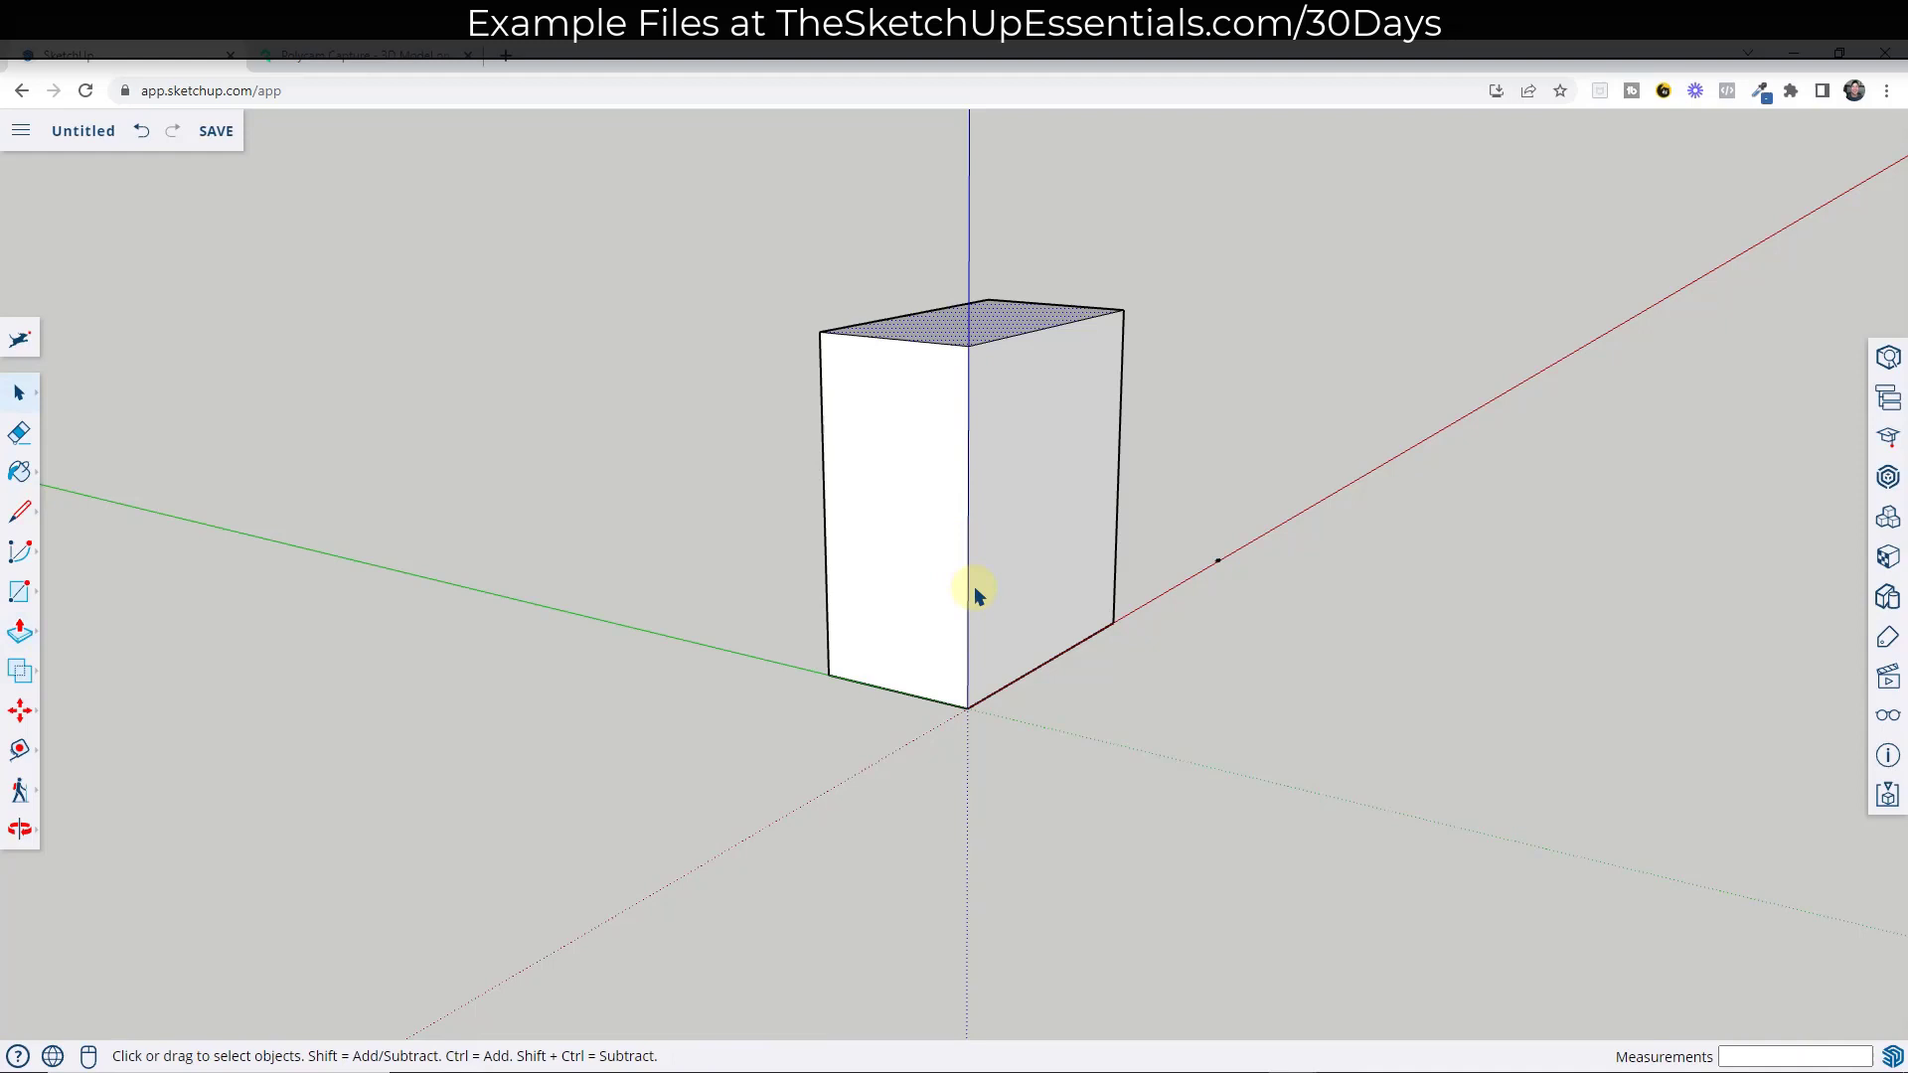
Step: Draw a 12' line from the origin up the box's vertical corner edge to mark the wall height
key("l")
scroll(969, 701, "up", 5)
left_click(979, 692)
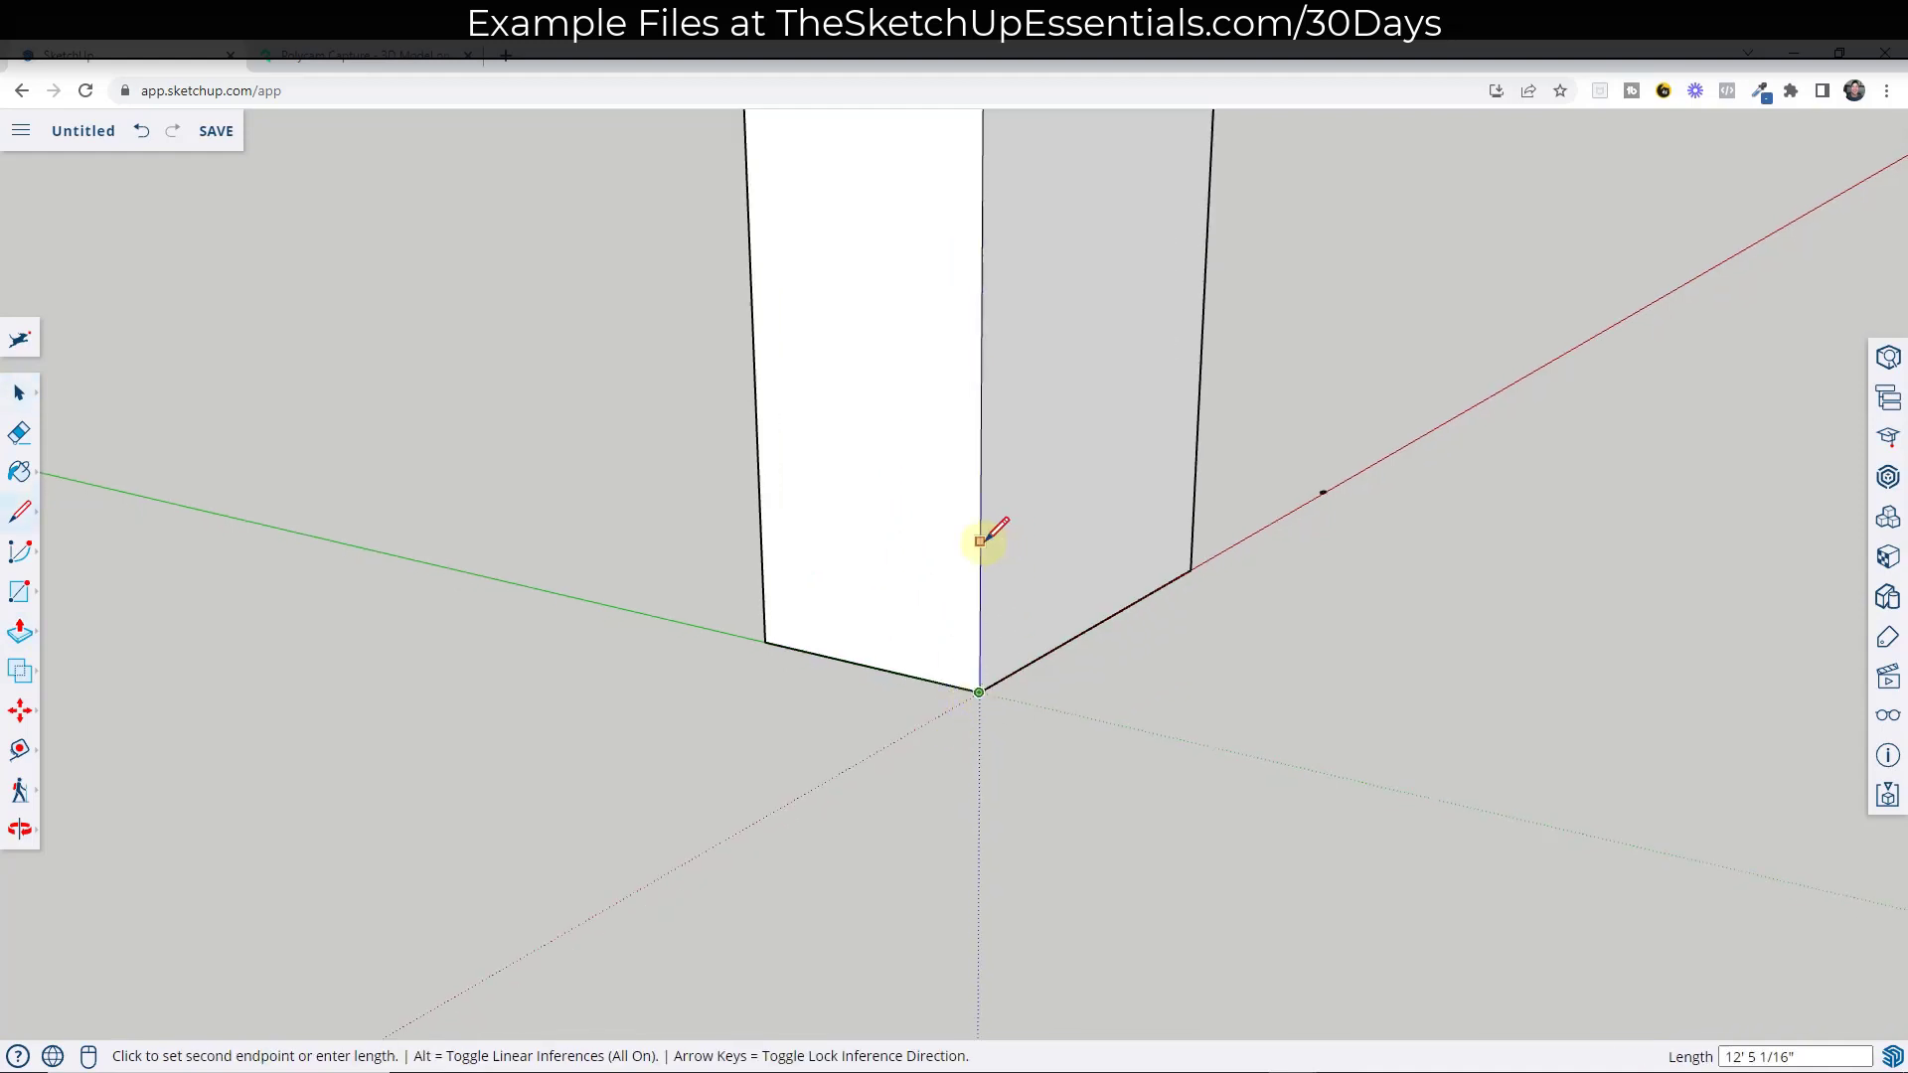
type("12'")
key("Return")
key("space")
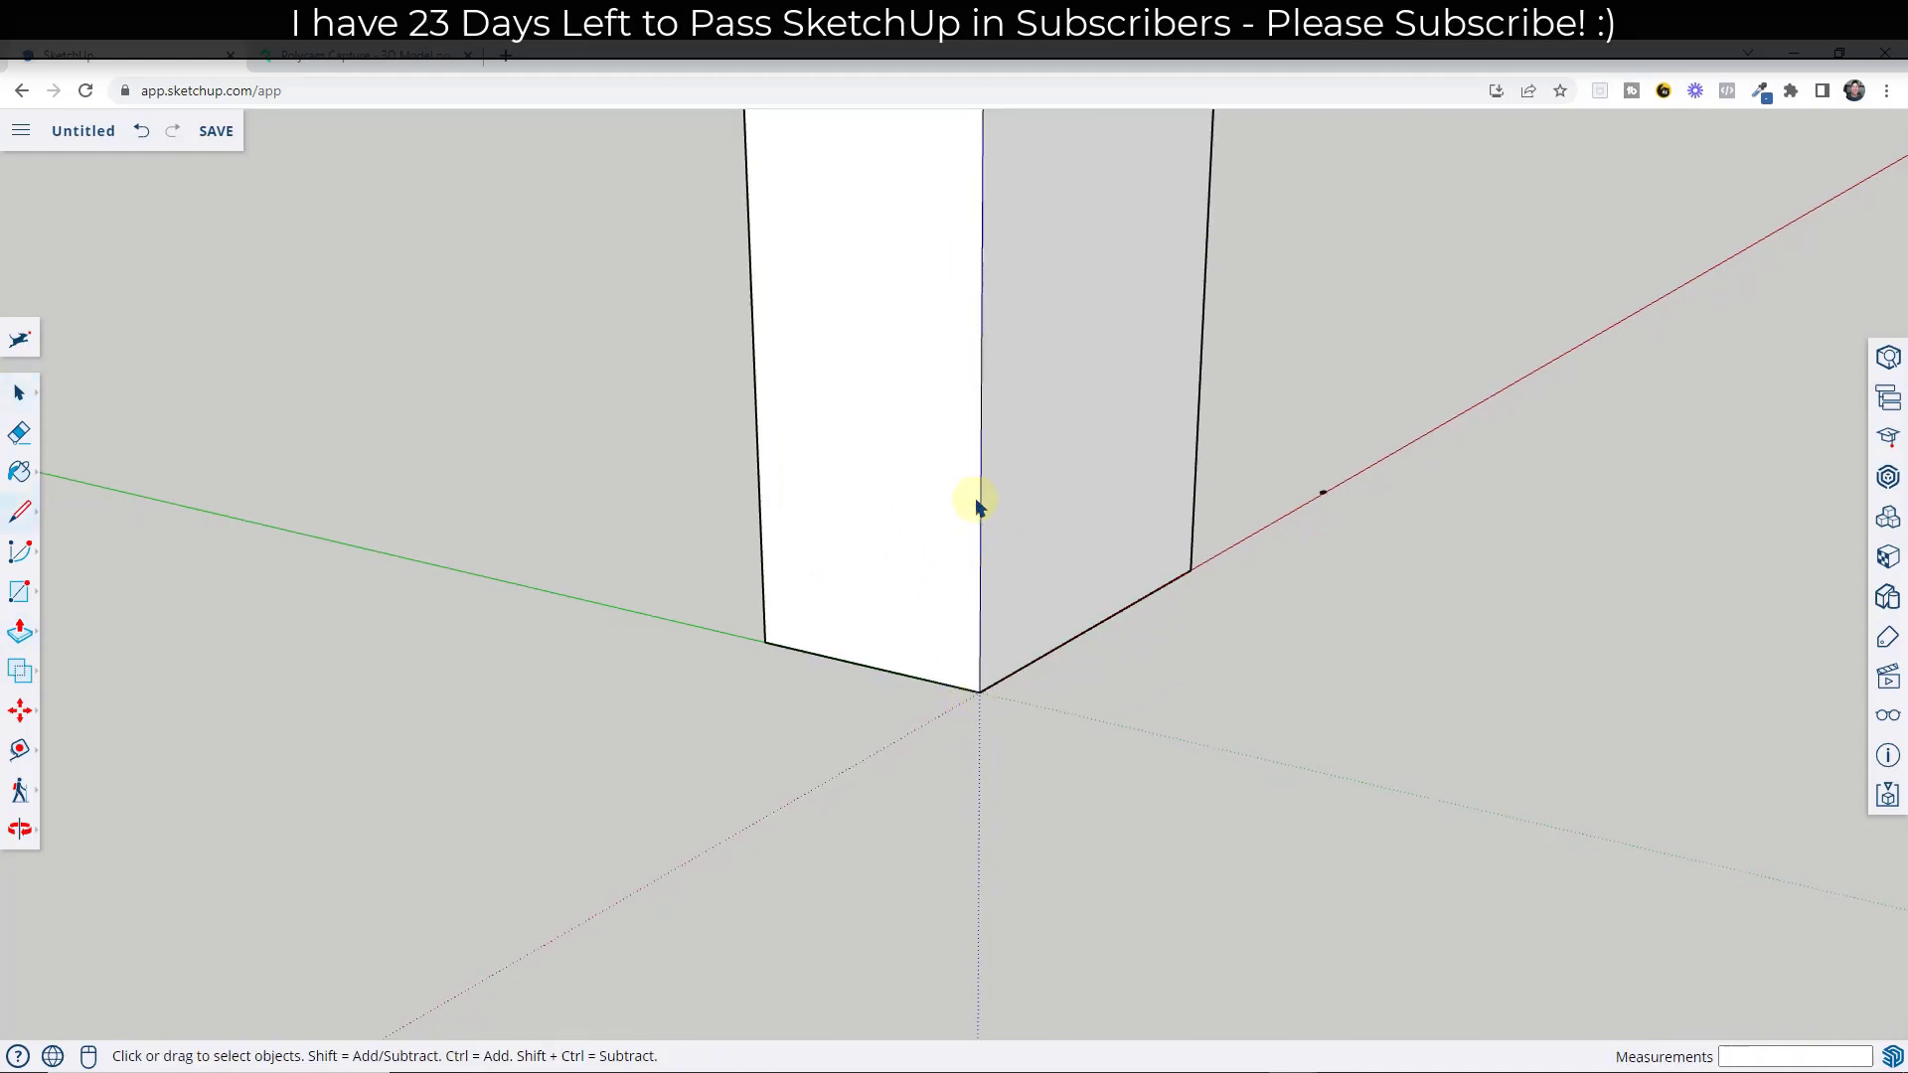
Step: Import IMG_4171.JPG from the device as a material and apply it to the box's 22' wide face
scroll(969, 552, "down", 5)
middle_click_drag(929, 375, 895, 553)
scroll(979, 363, "up", 2)
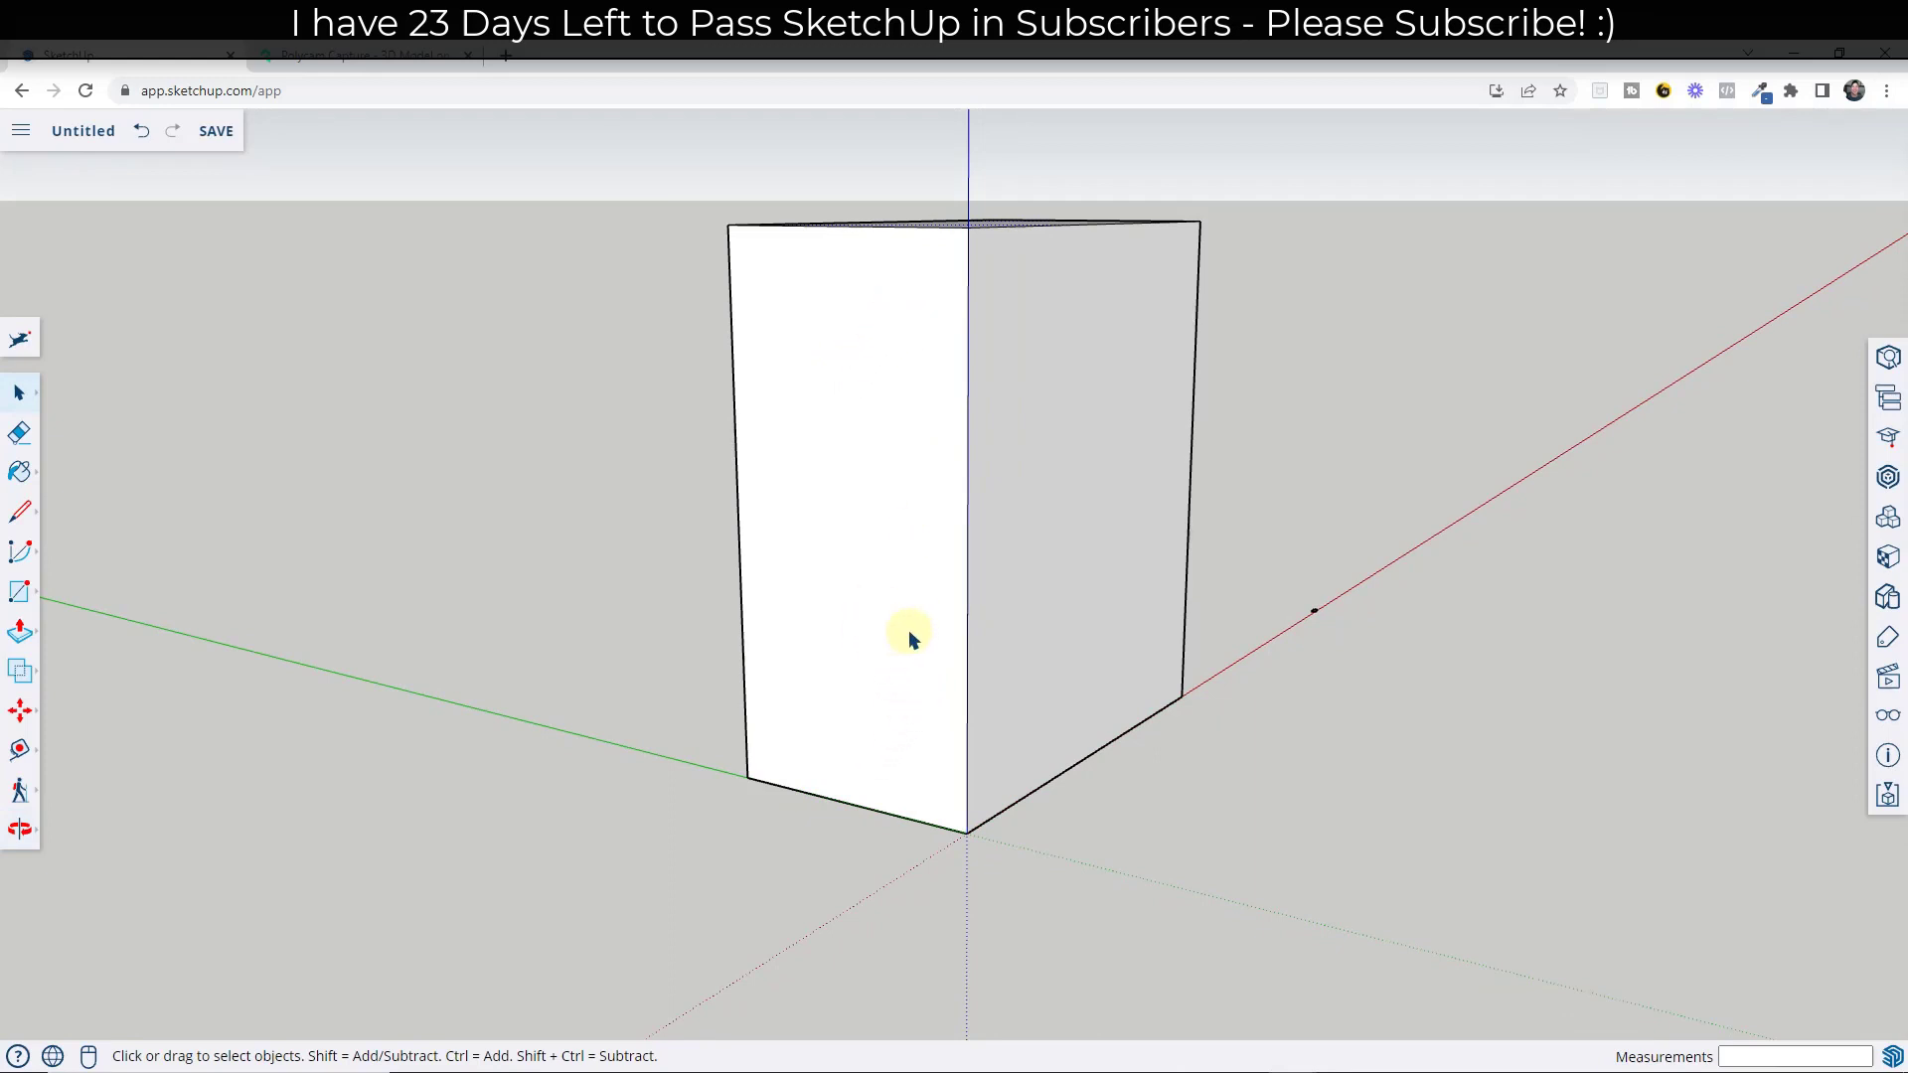
left_click(23, 133)
left_click(80, 344)
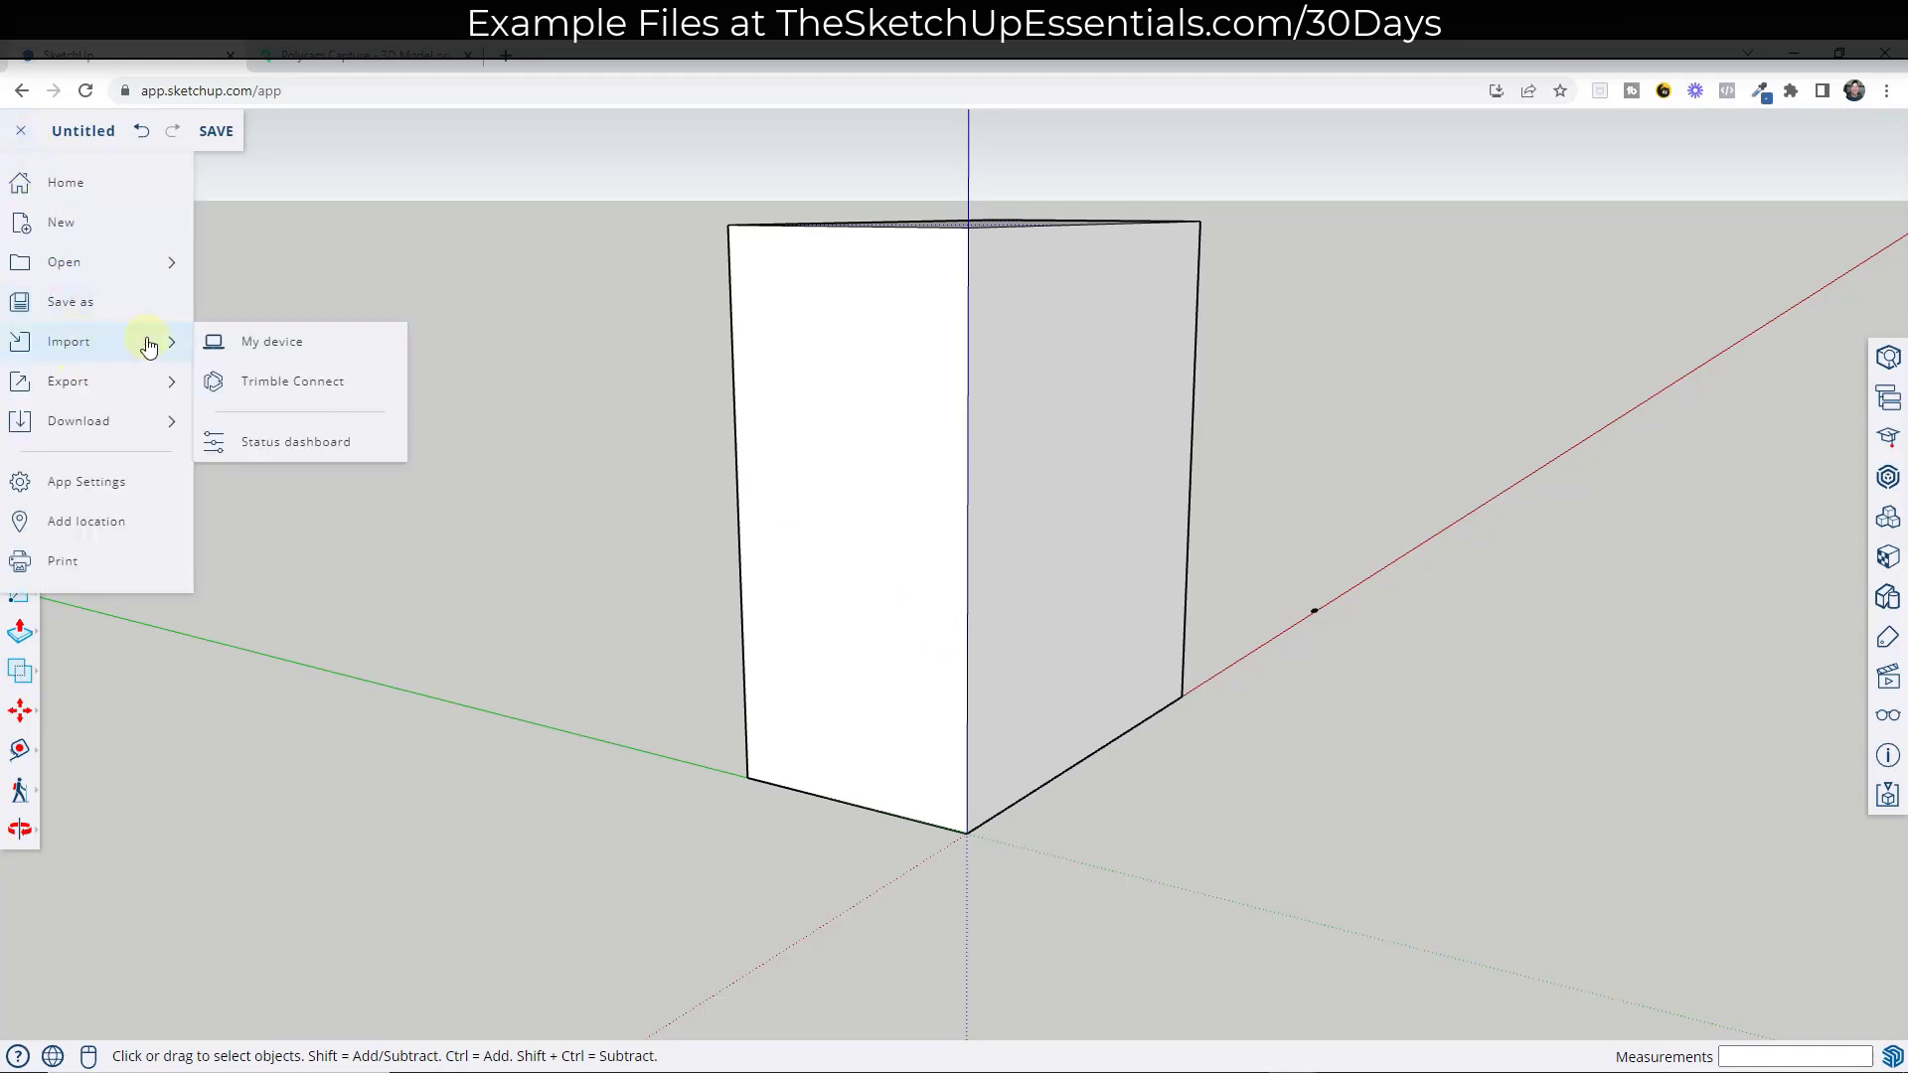
left_click(264, 343)
left_click(934, 664)
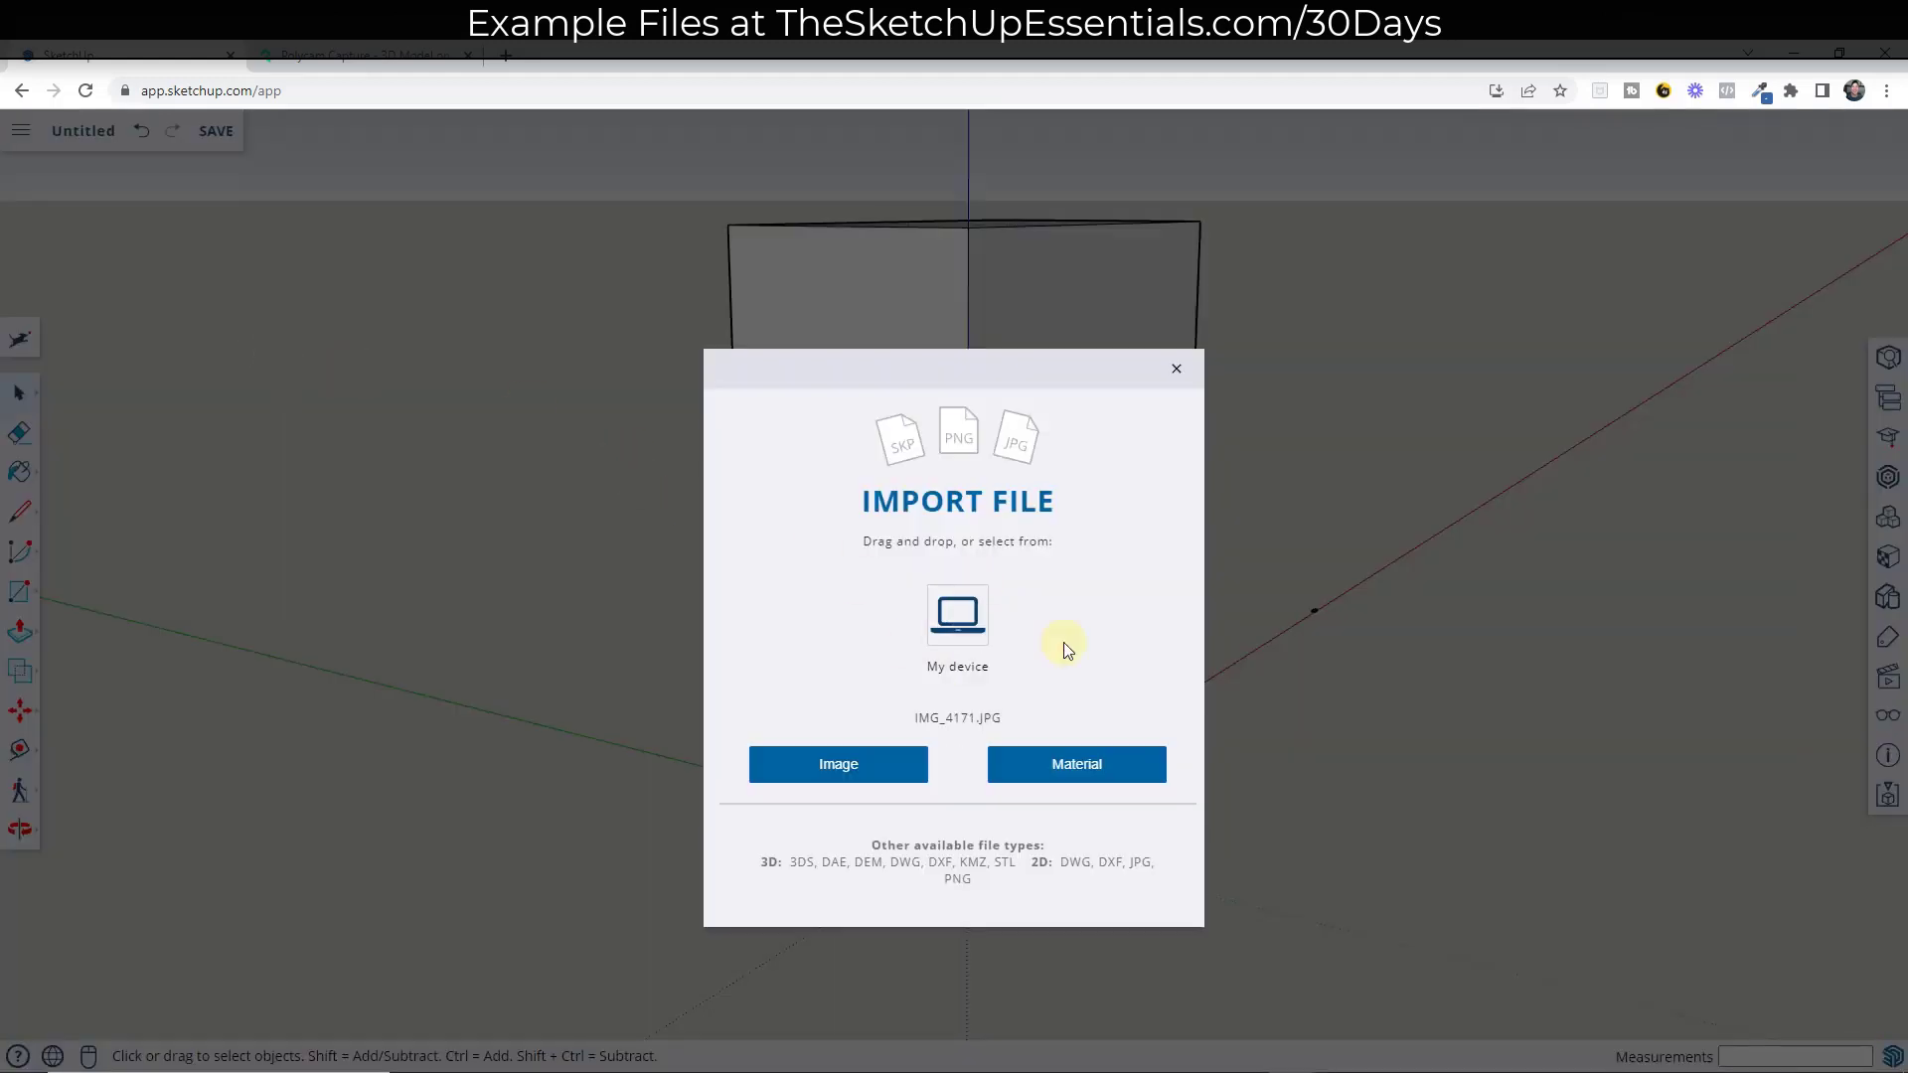
left_click(1069, 765)
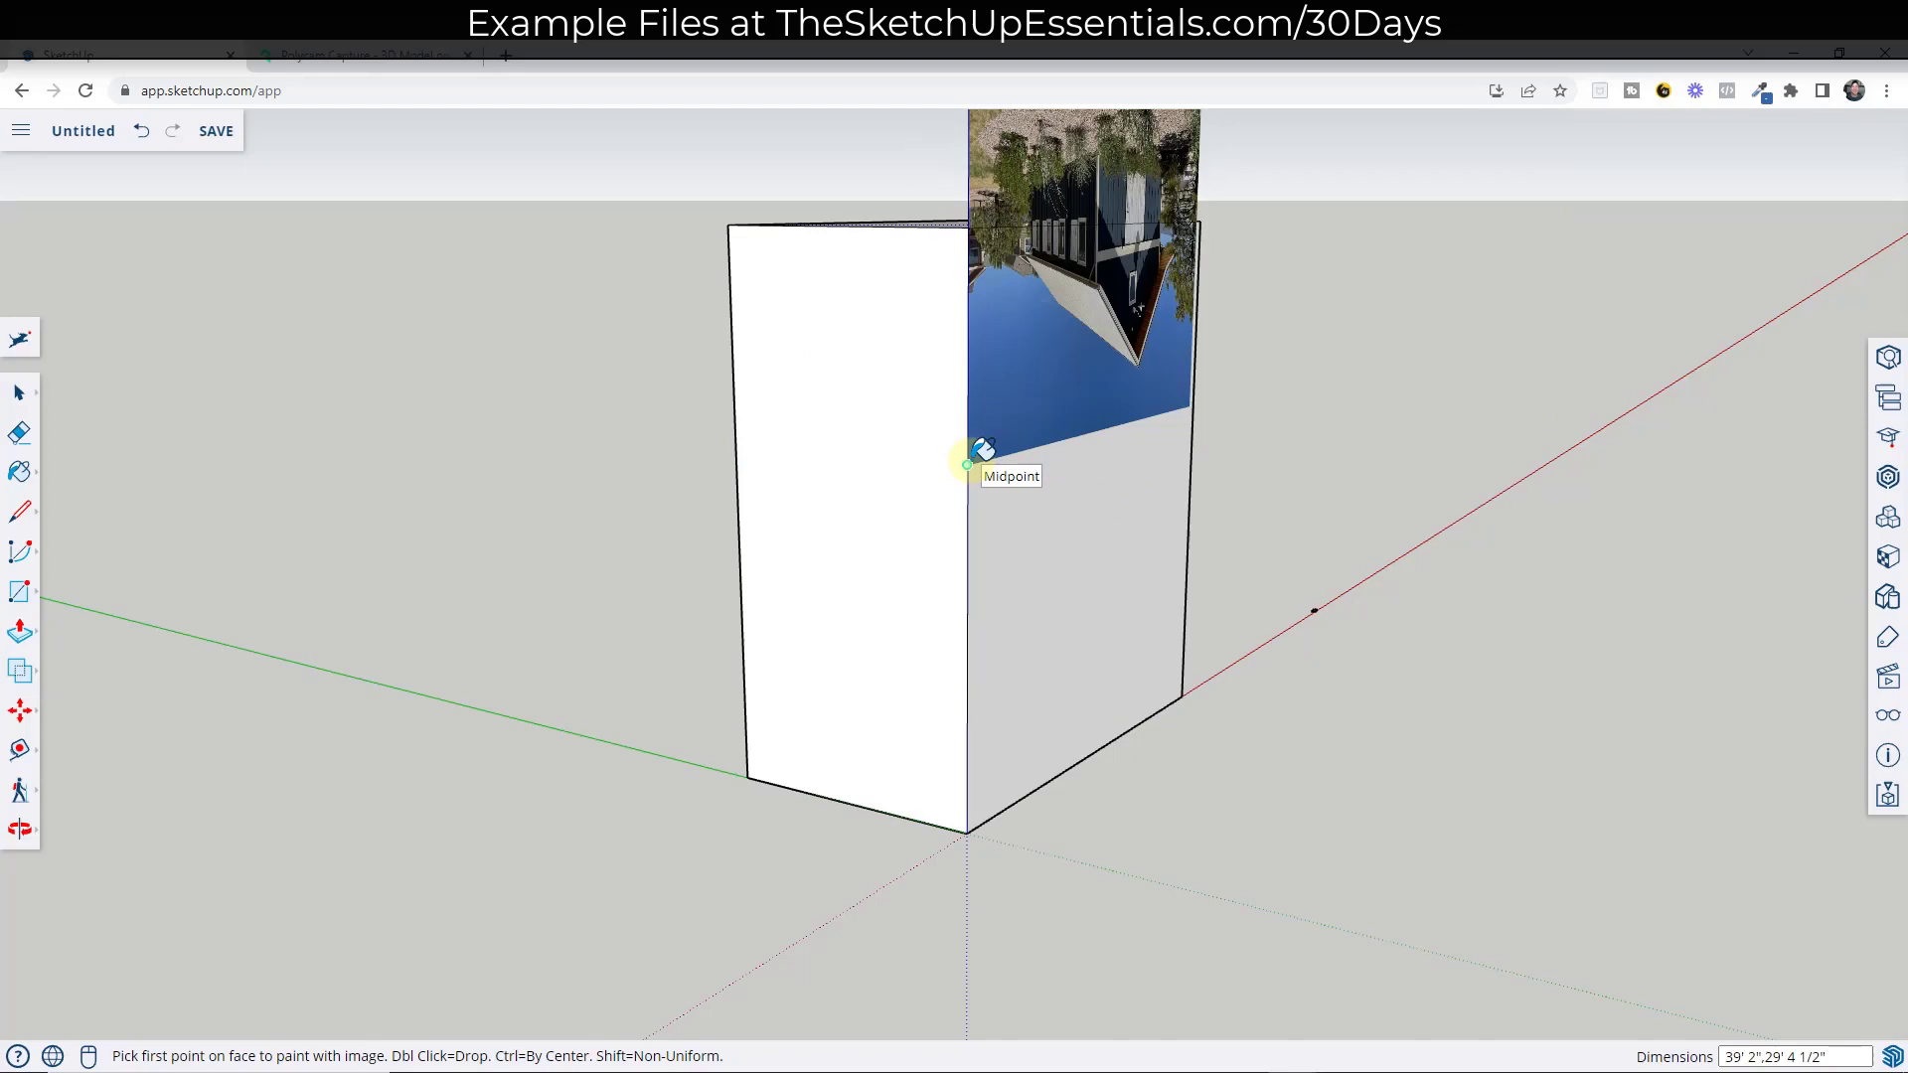
left_click(967, 464)
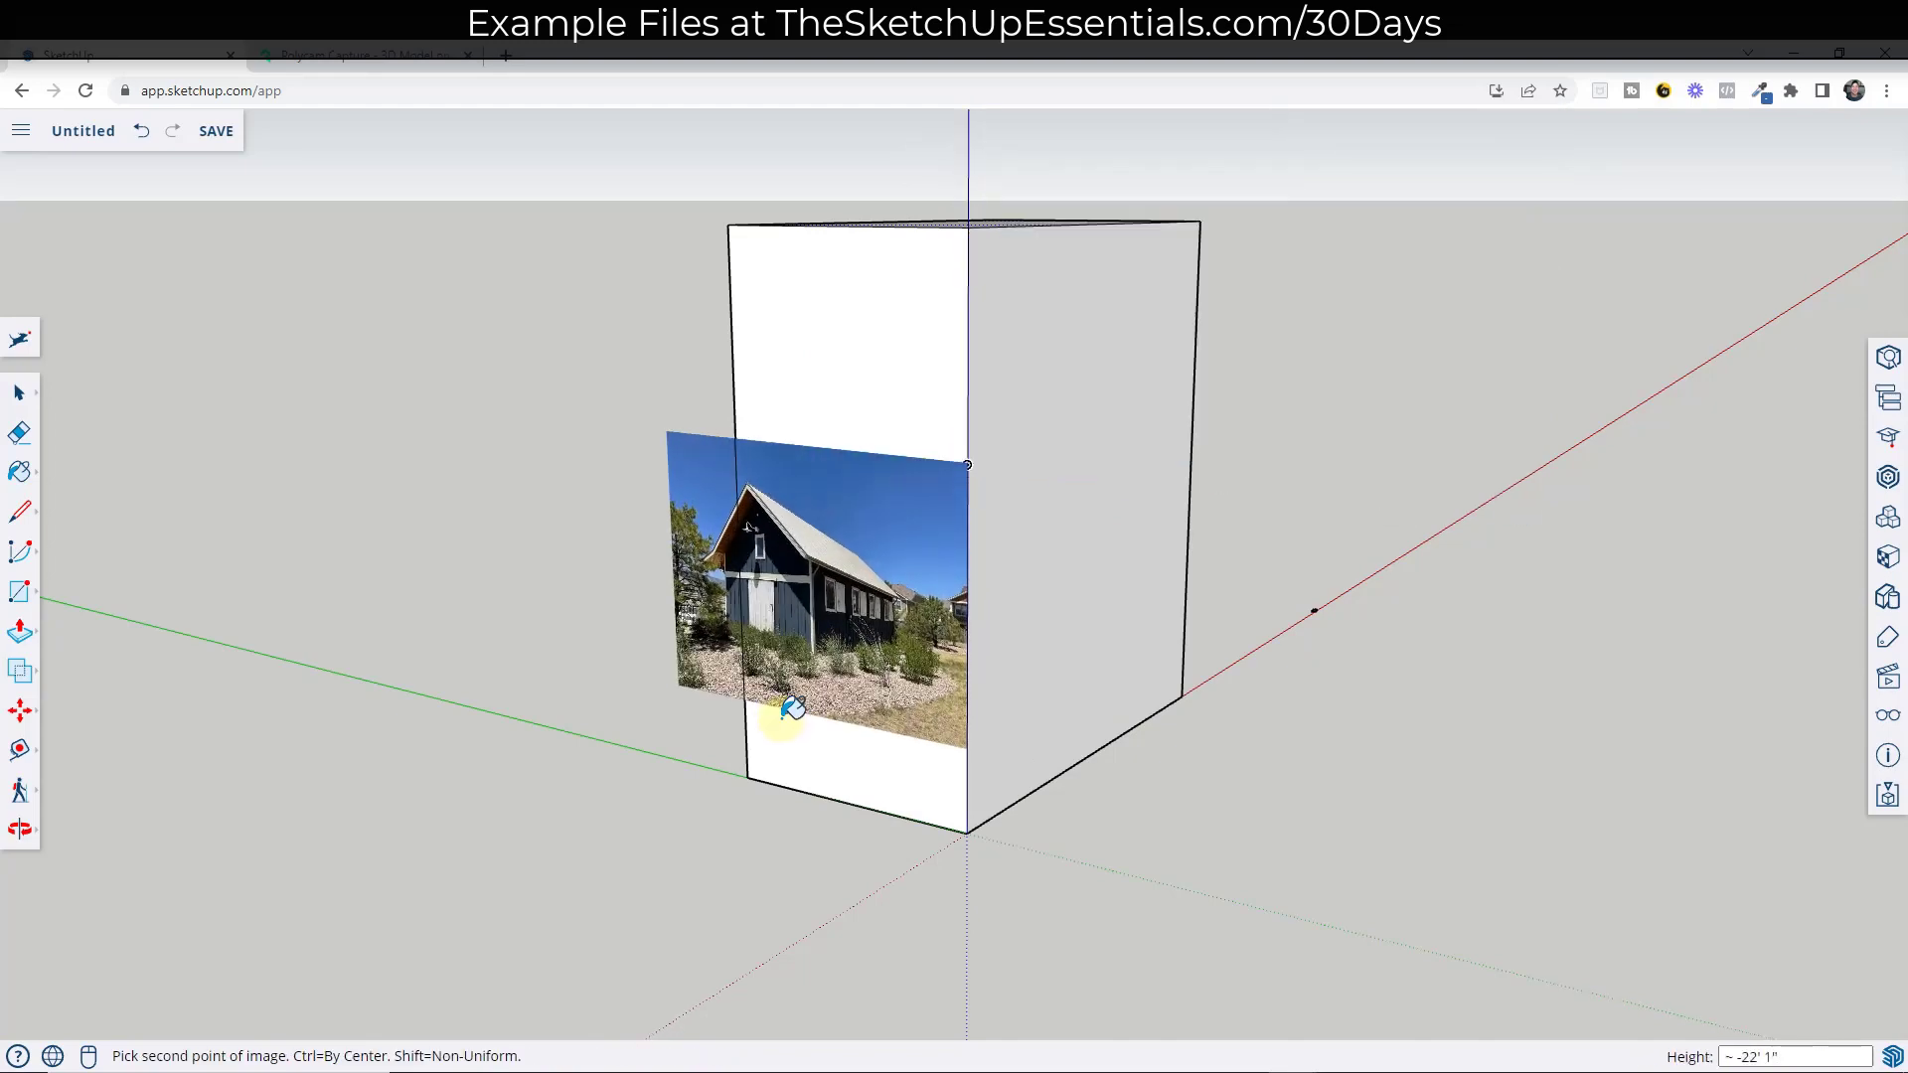
left_click(747, 776)
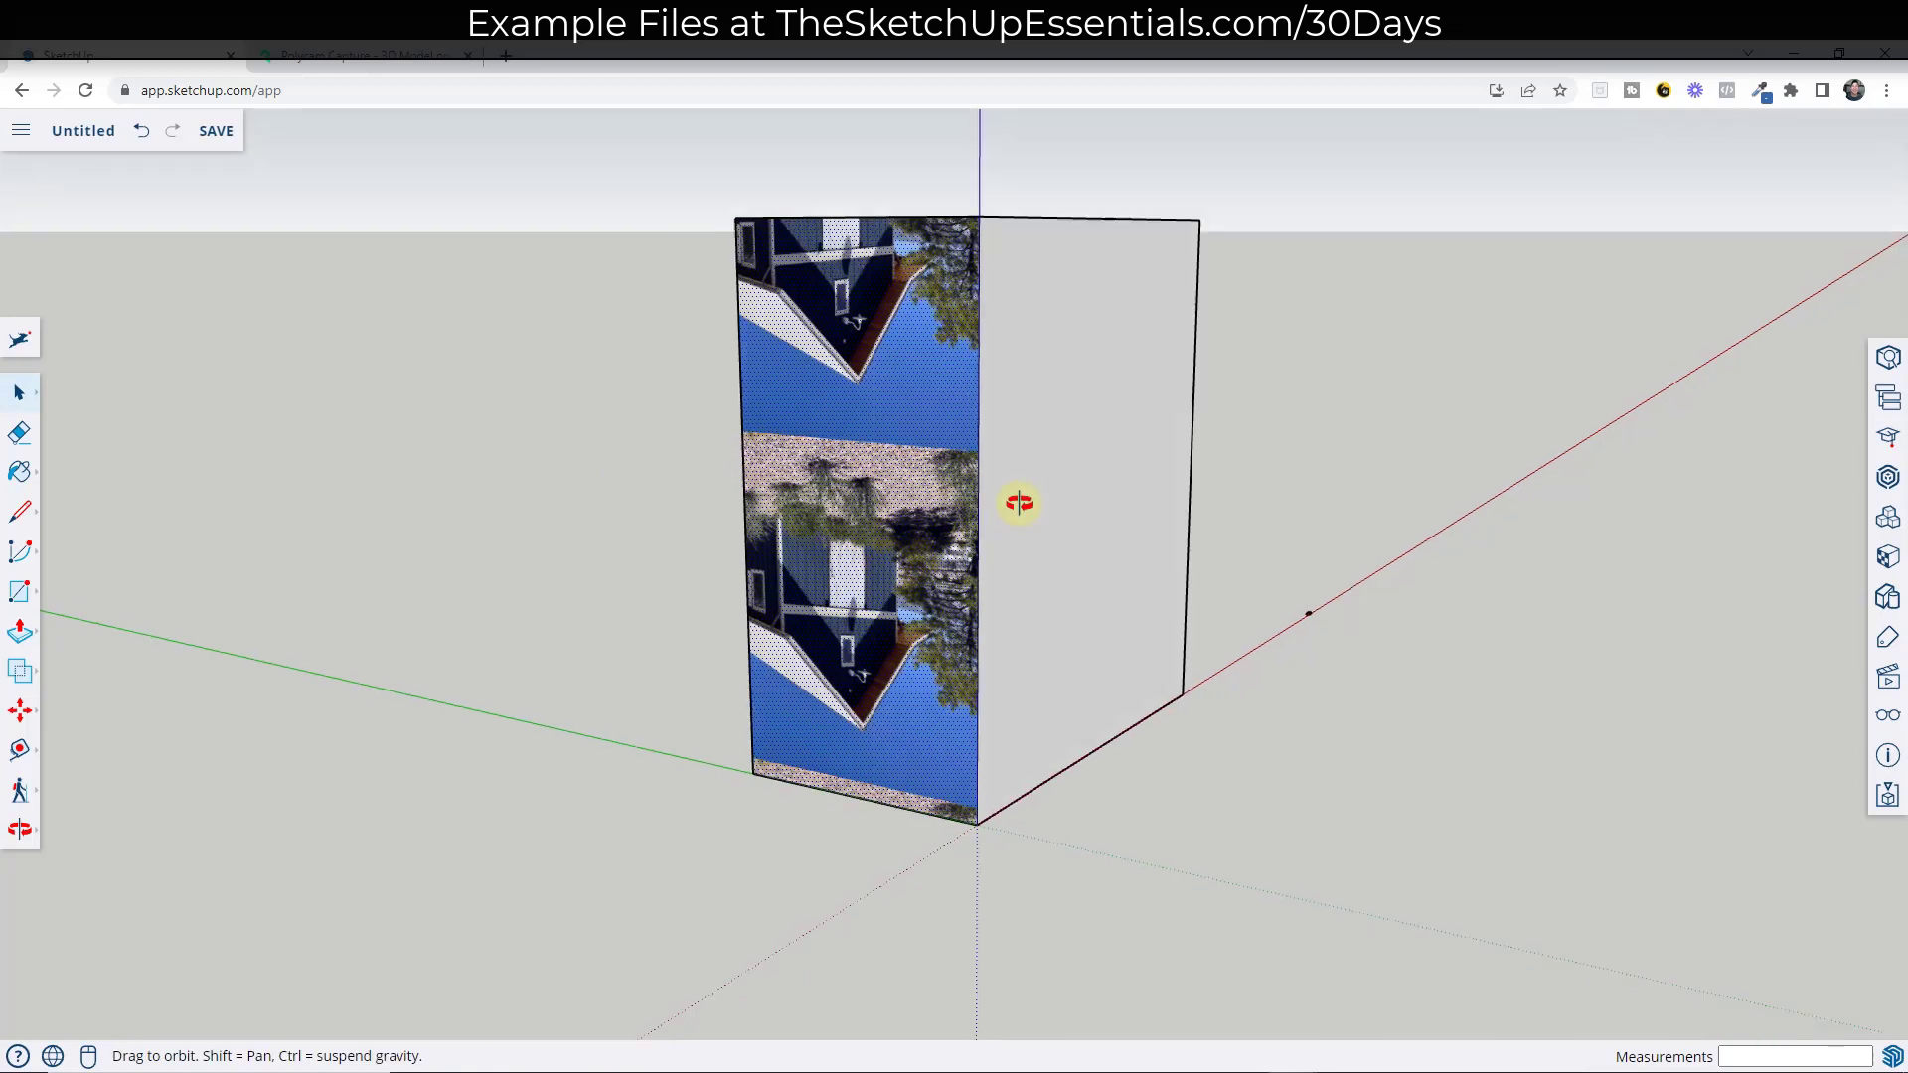
Step: Open the photo texture on the 22' wide face for positioning and enable Fixed Pins
middle_click_drag(1018, 503, 1014, 503)
scroll(1016, 583, "up", 3)
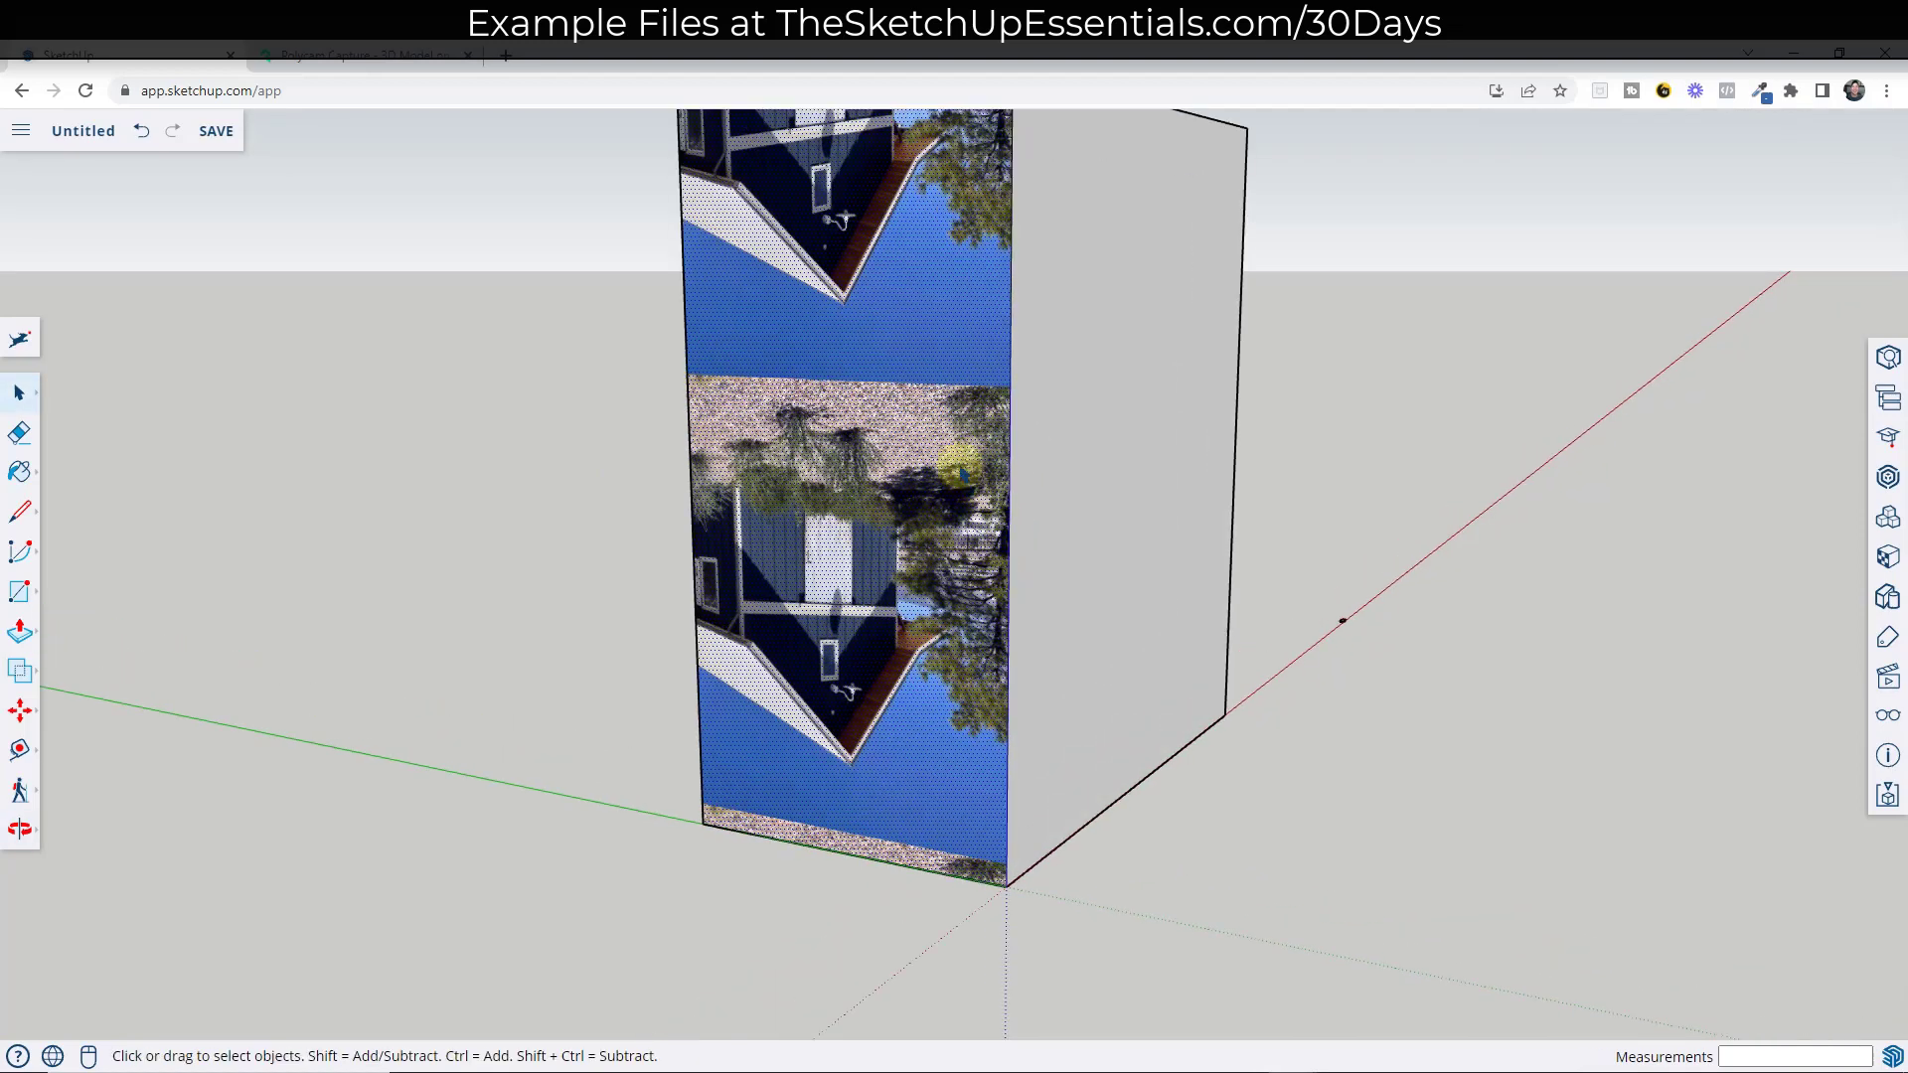
scroll(994, 532, "down", 2)
middle_click_drag(1120, 261, 1123, 248)
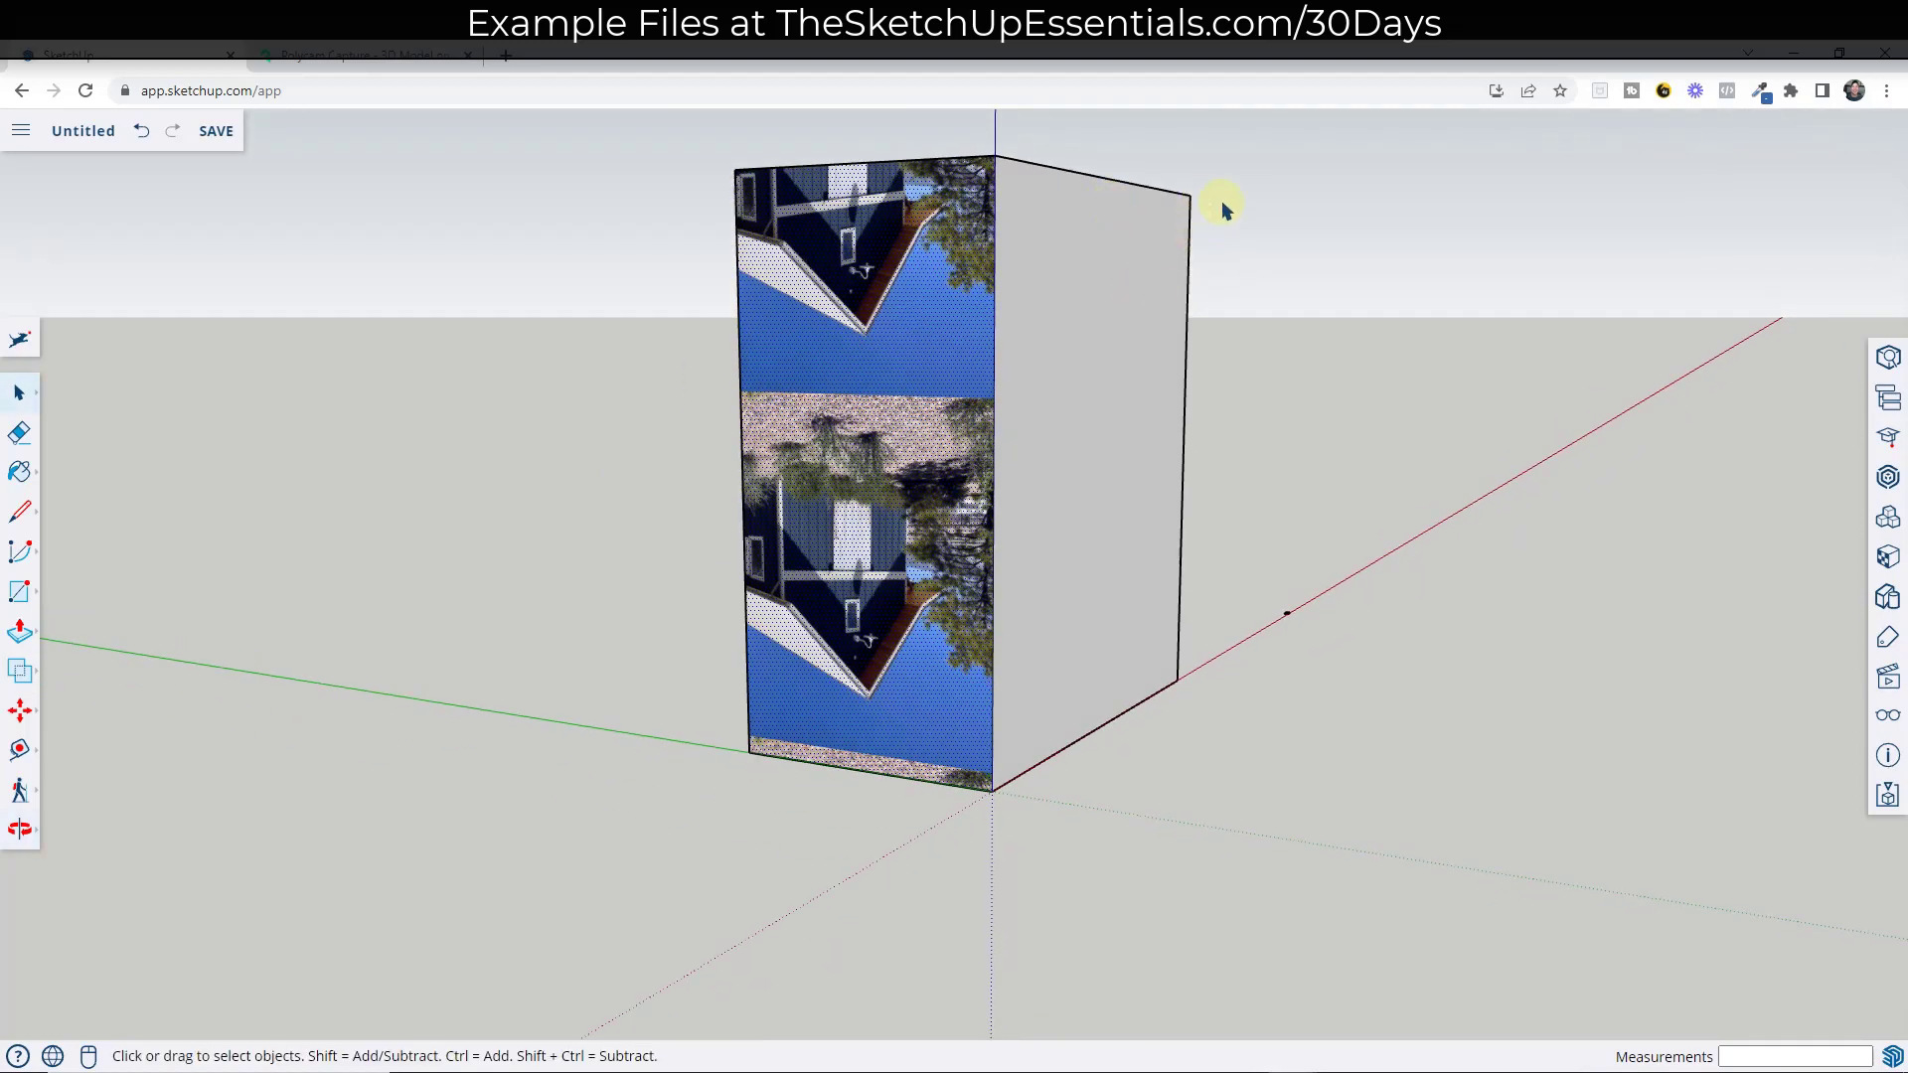
scroll(1120, 391, "up", 3)
scroll(1099, 400, "down", 1)
right_click(758, 630)
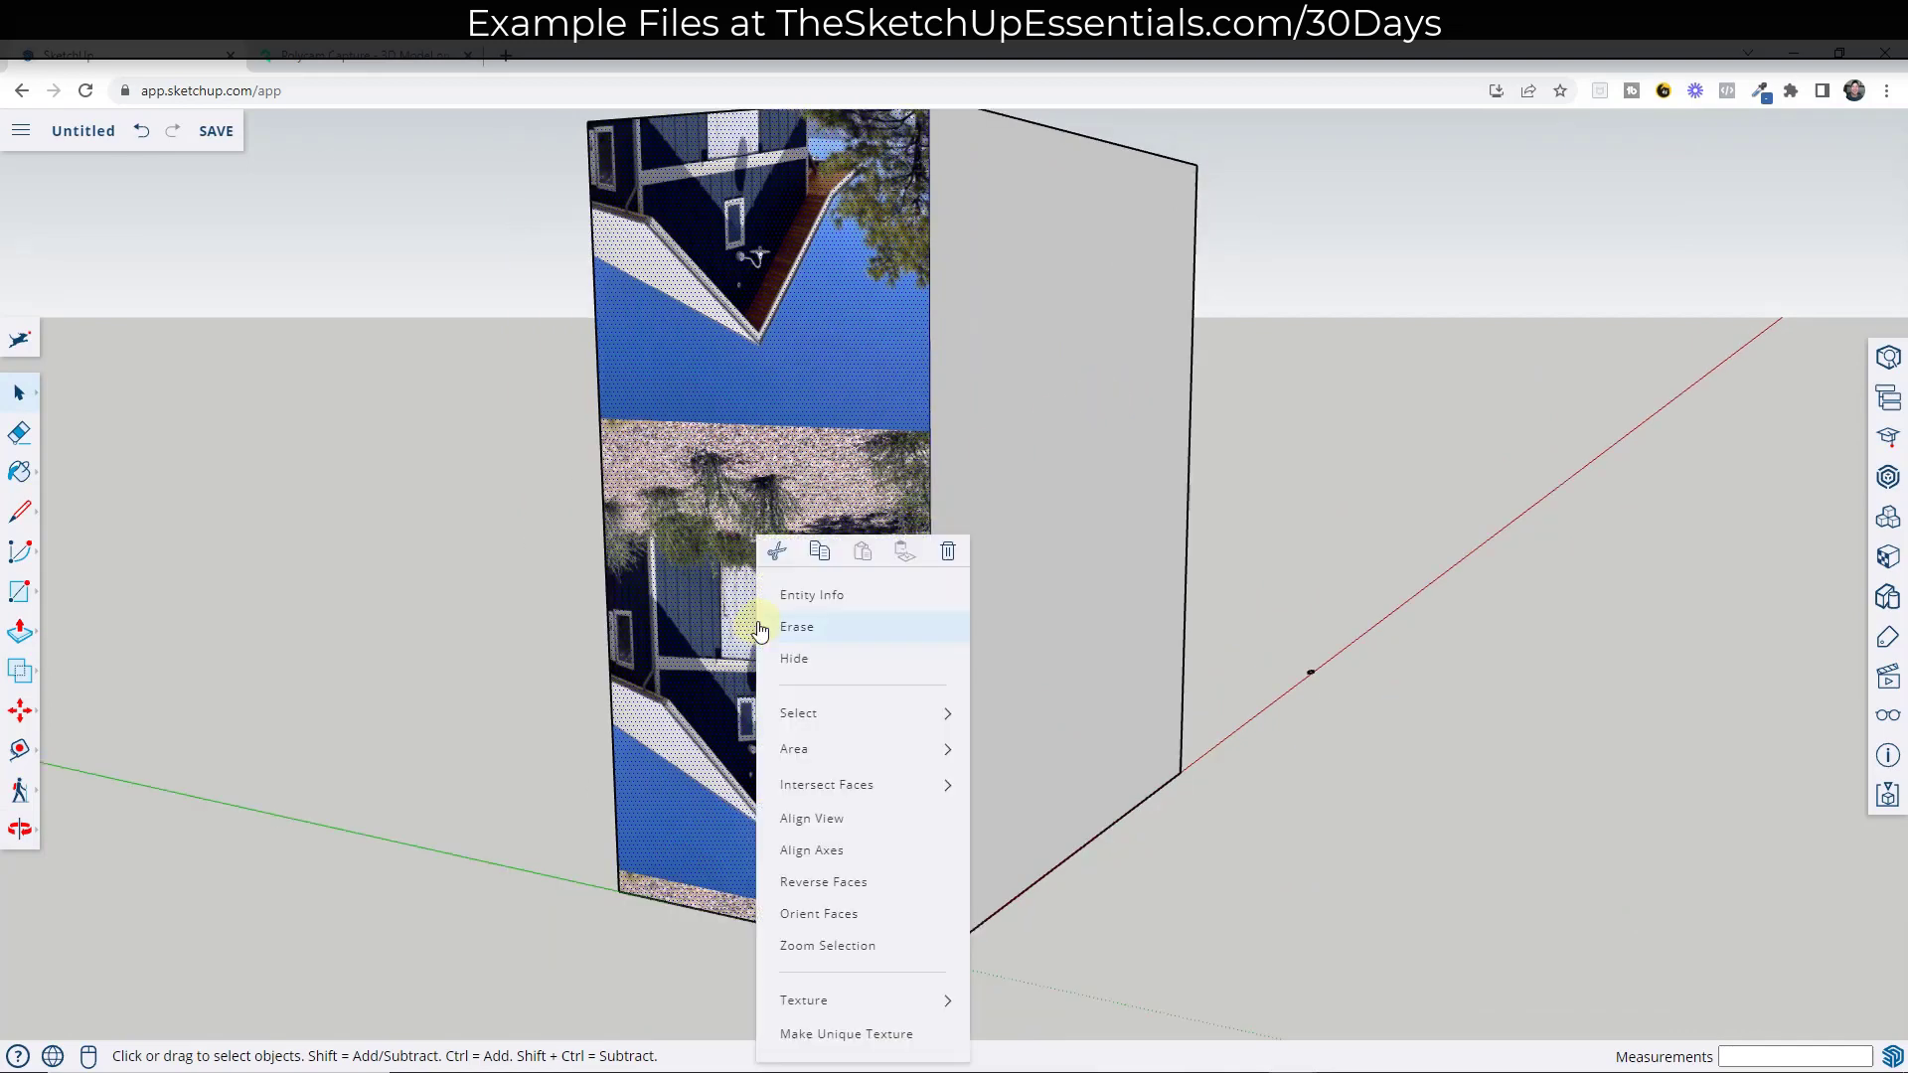
mouse_move(815, 1011)
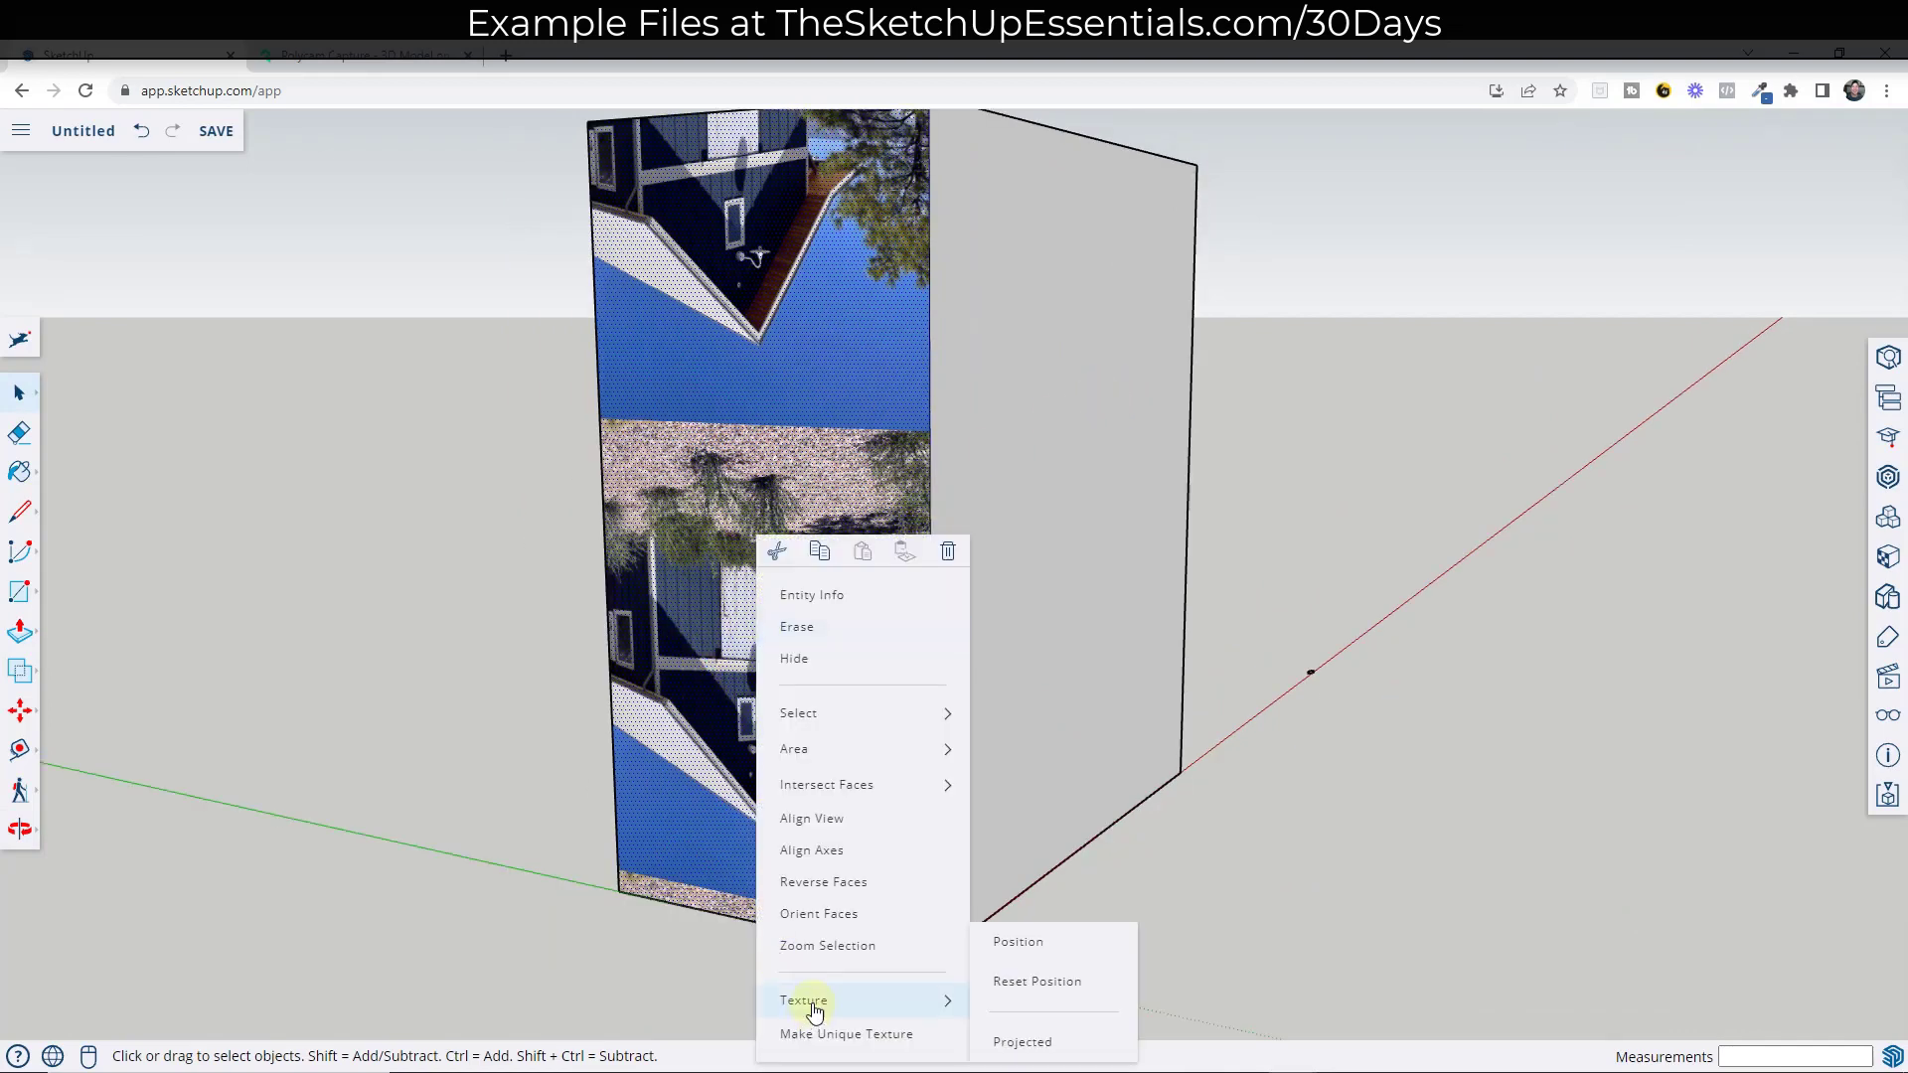
left_click(1019, 942)
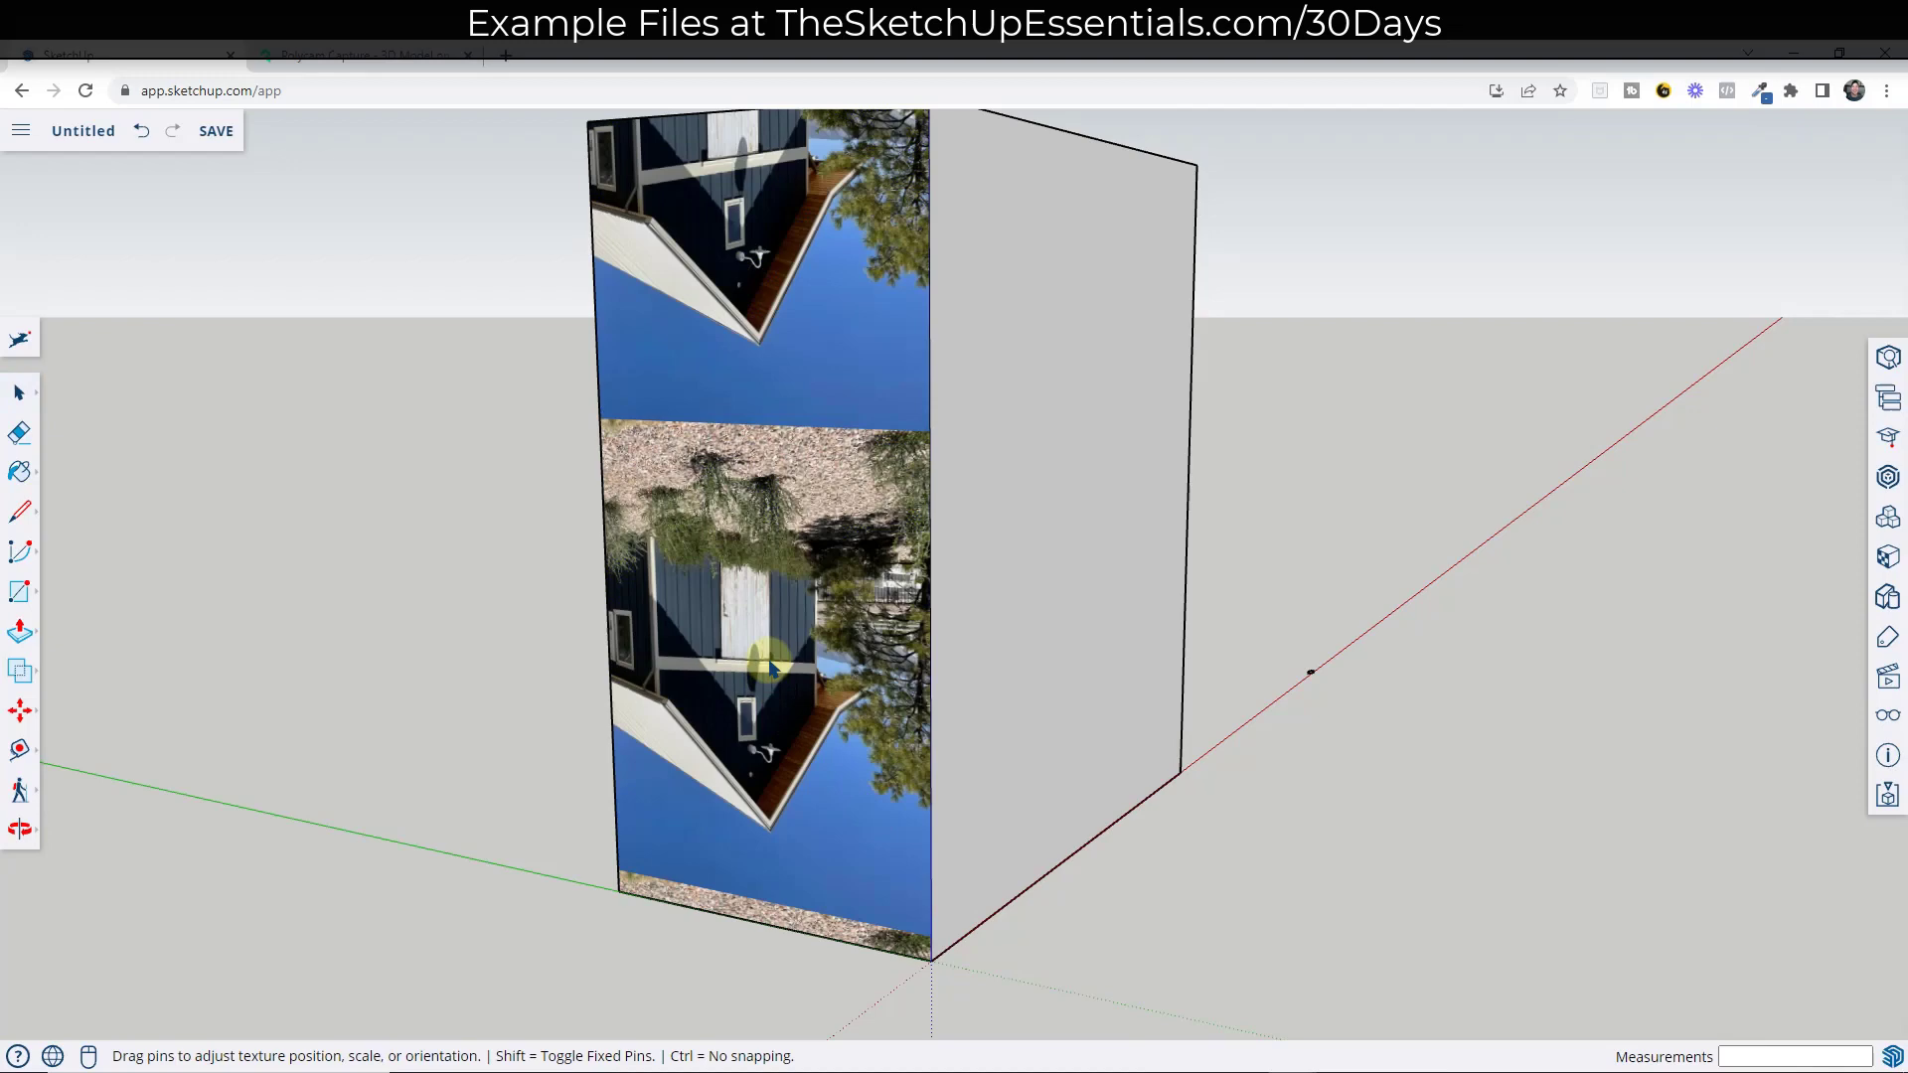
right_click(721, 570)
left_click(776, 792)
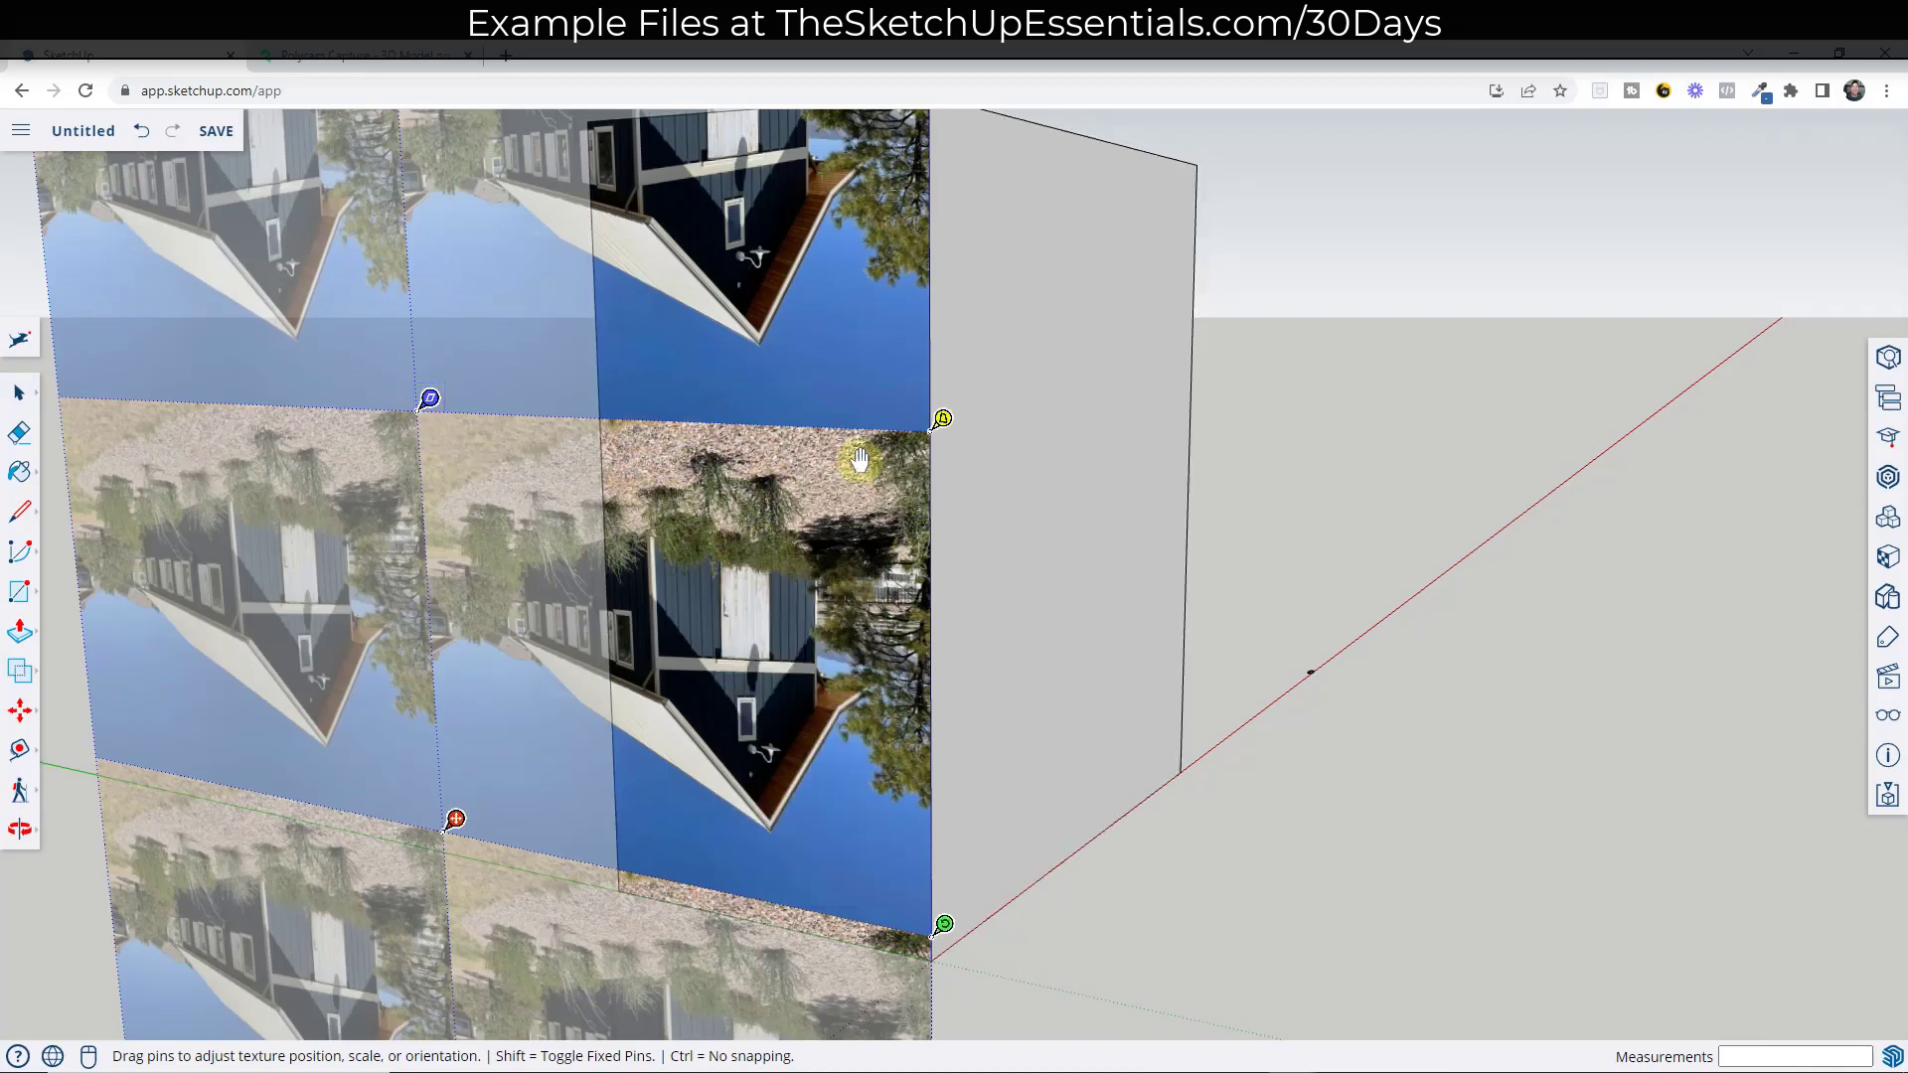
Step: Rotate the photo texture 180 degrees so the building stands upright
right_click(785, 603)
mouse_move(902, 733)
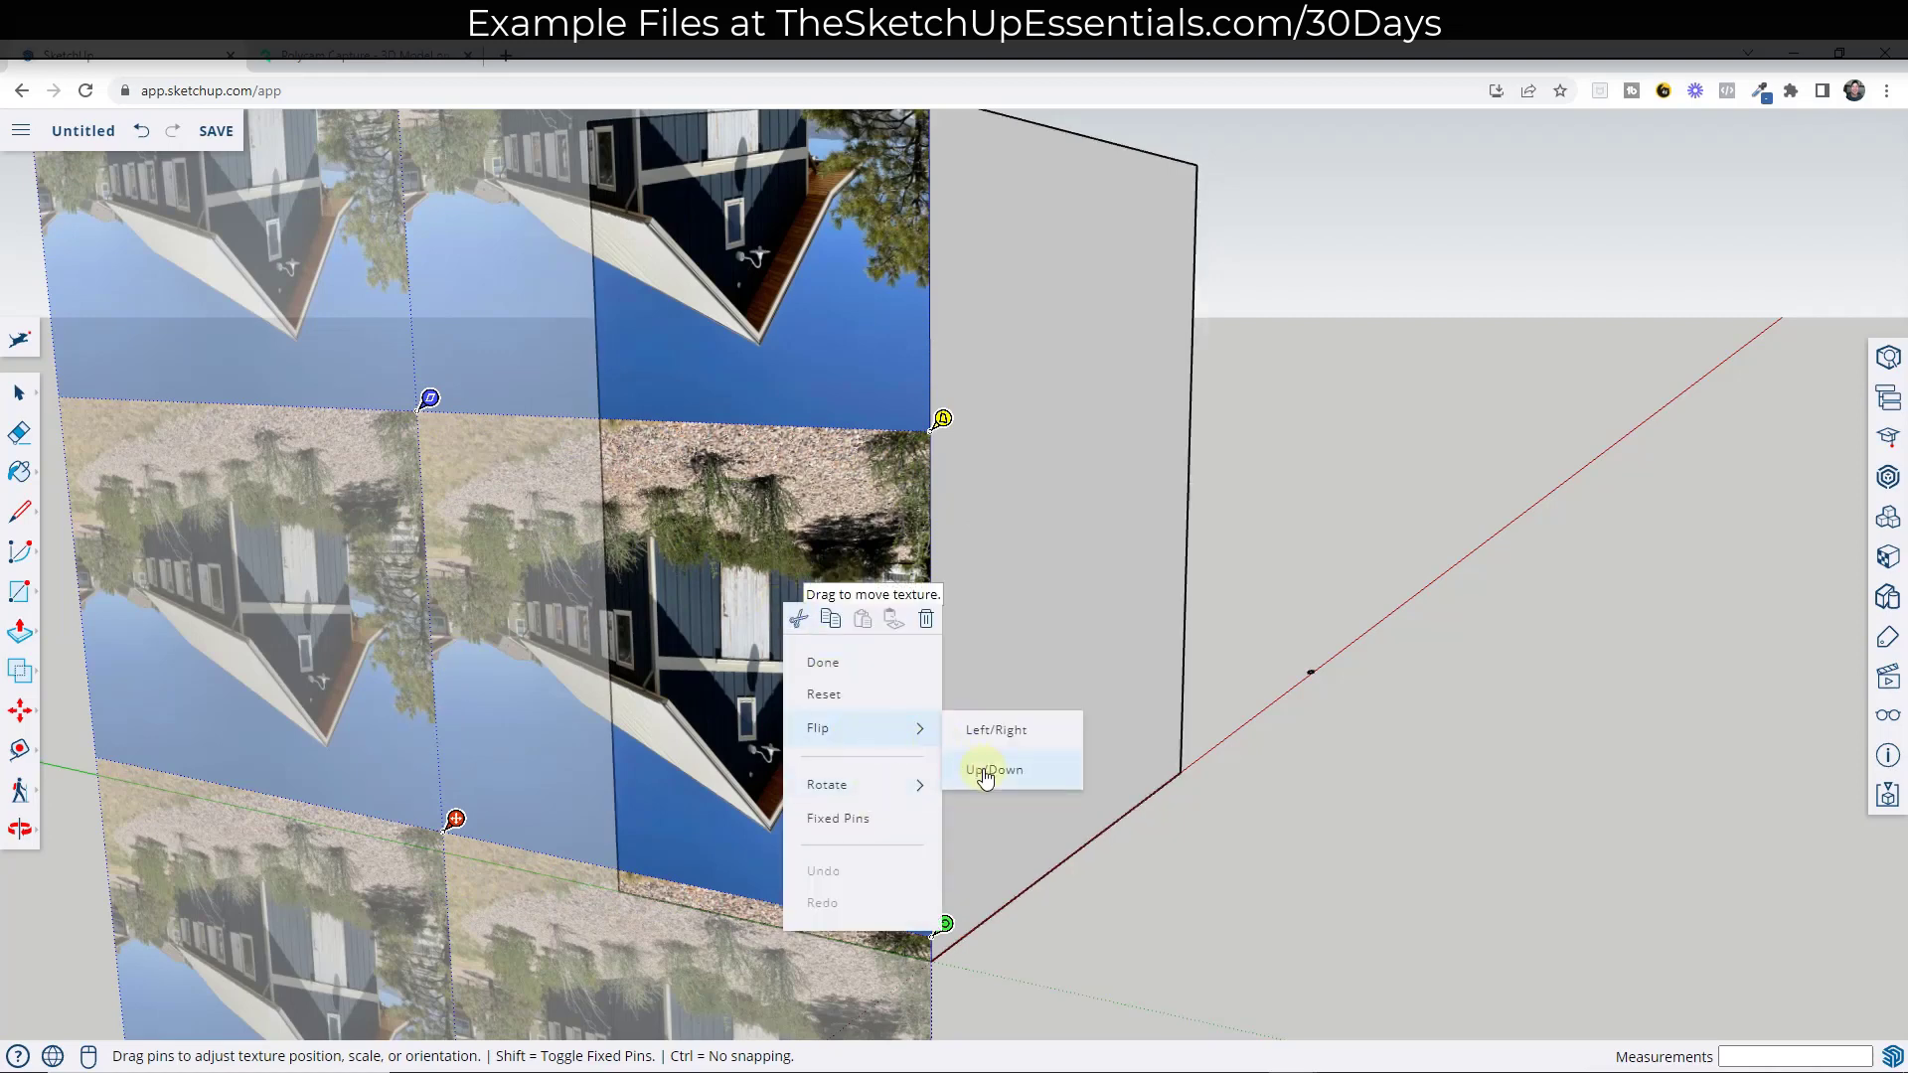
mouse_move(850, 785)
left_click(979, 829)
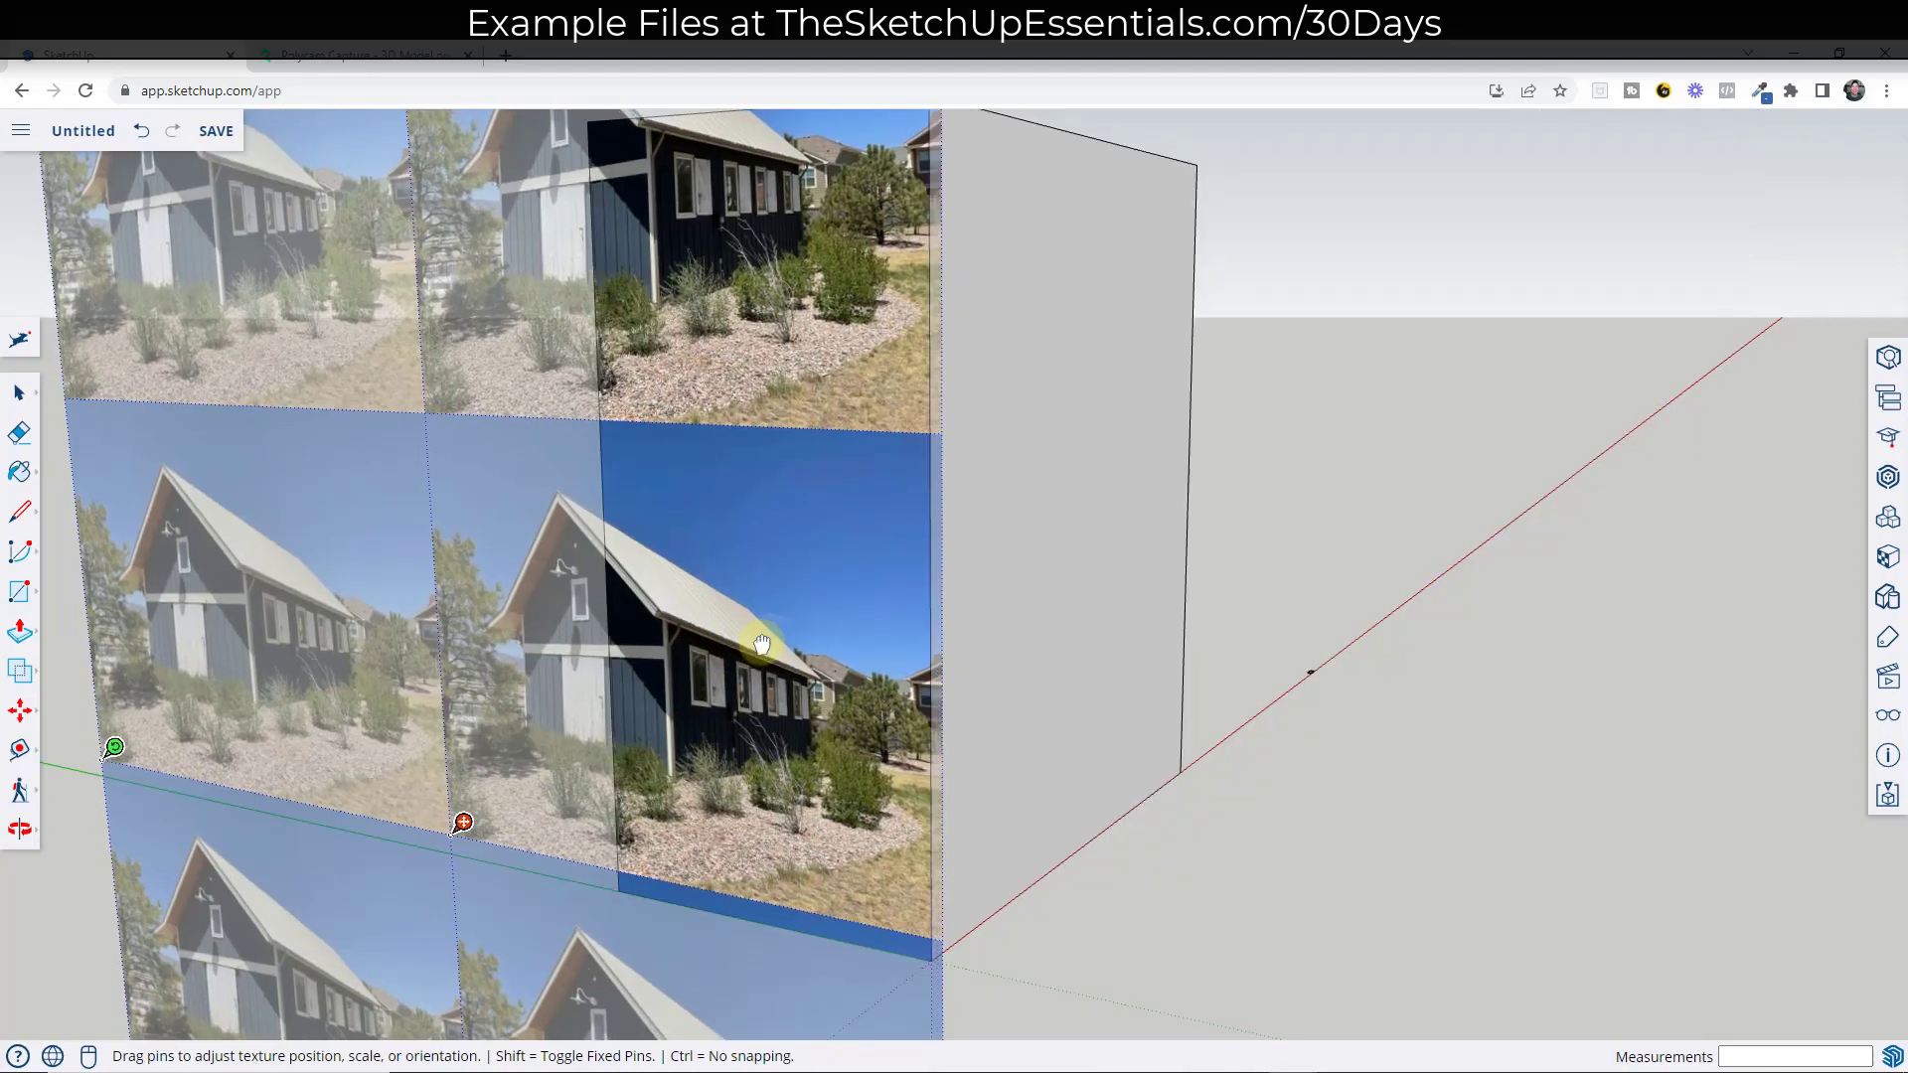
Step: Move the photo texture so the building's gable front lies within the face and the image's lower edge meets the face's base
left_click_drag(767, 639, 915, 728)
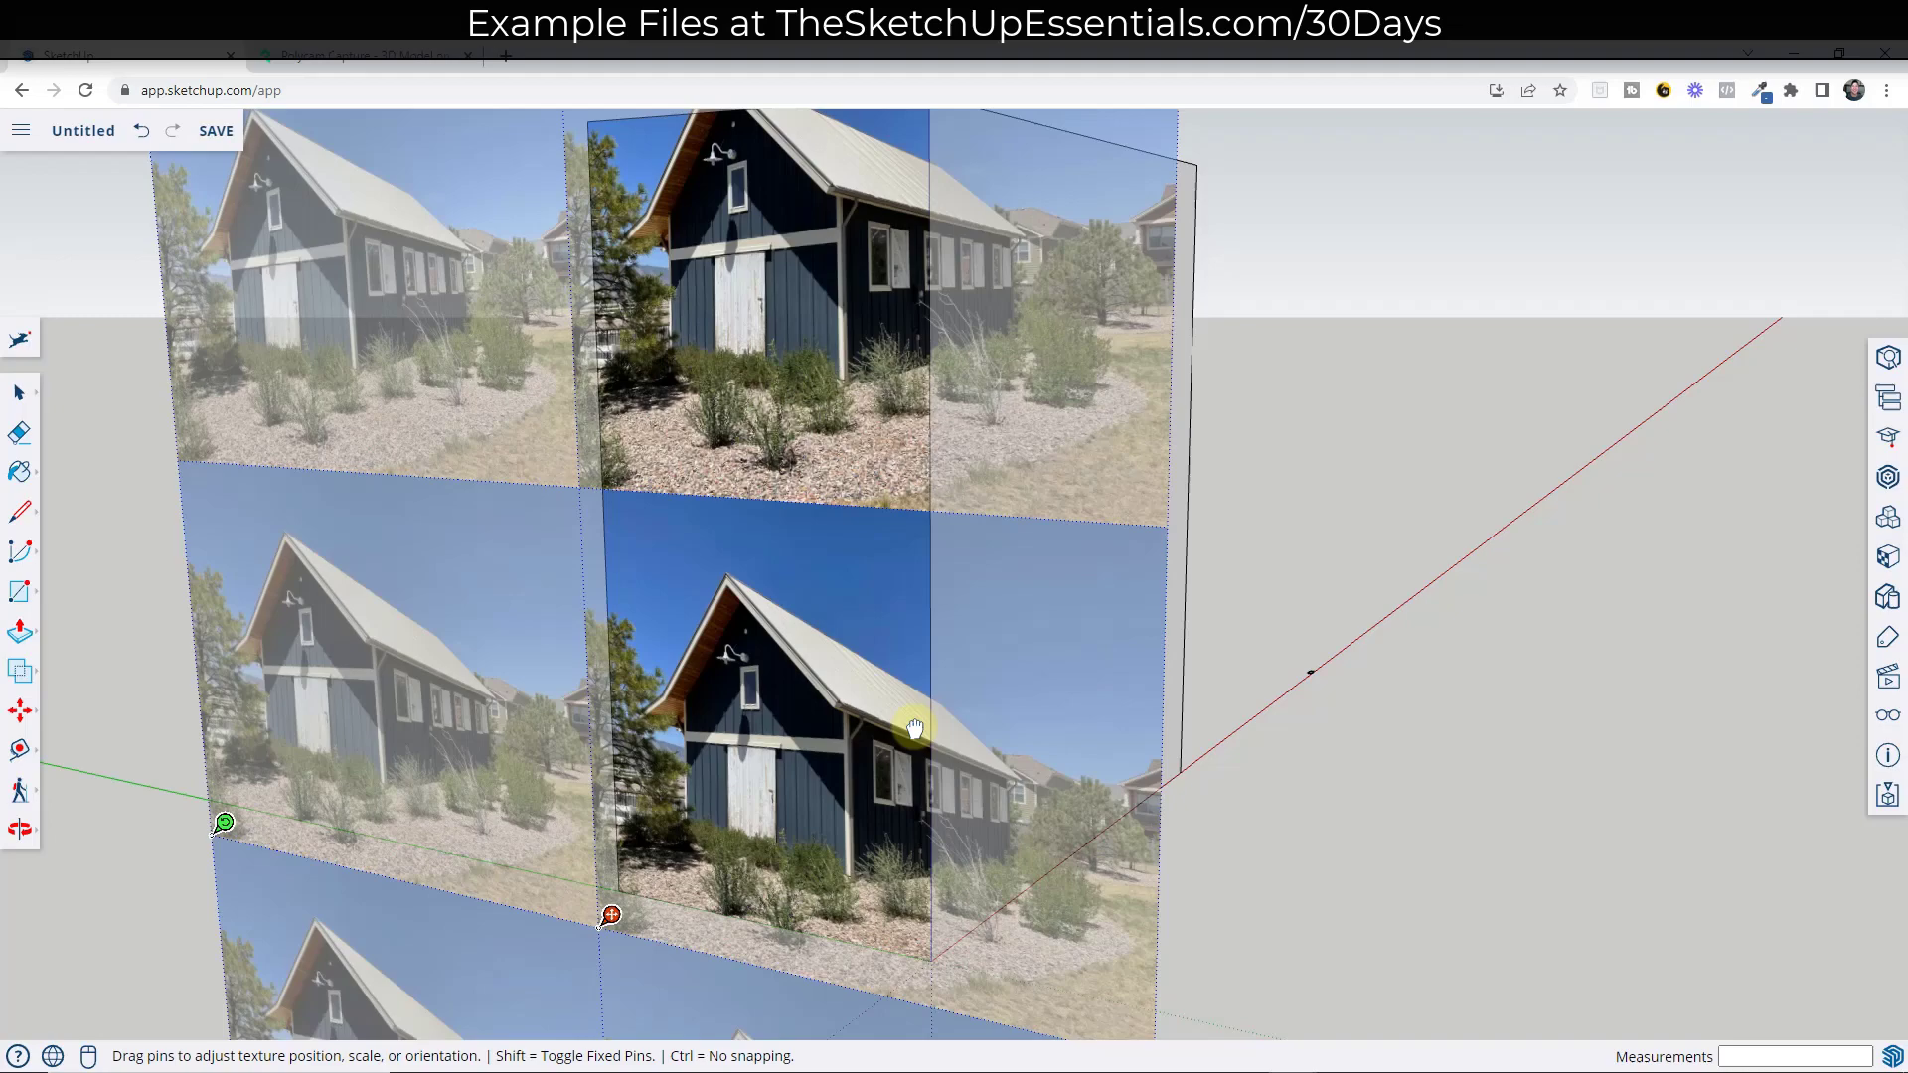
scroll(810, 810, "up", 5)
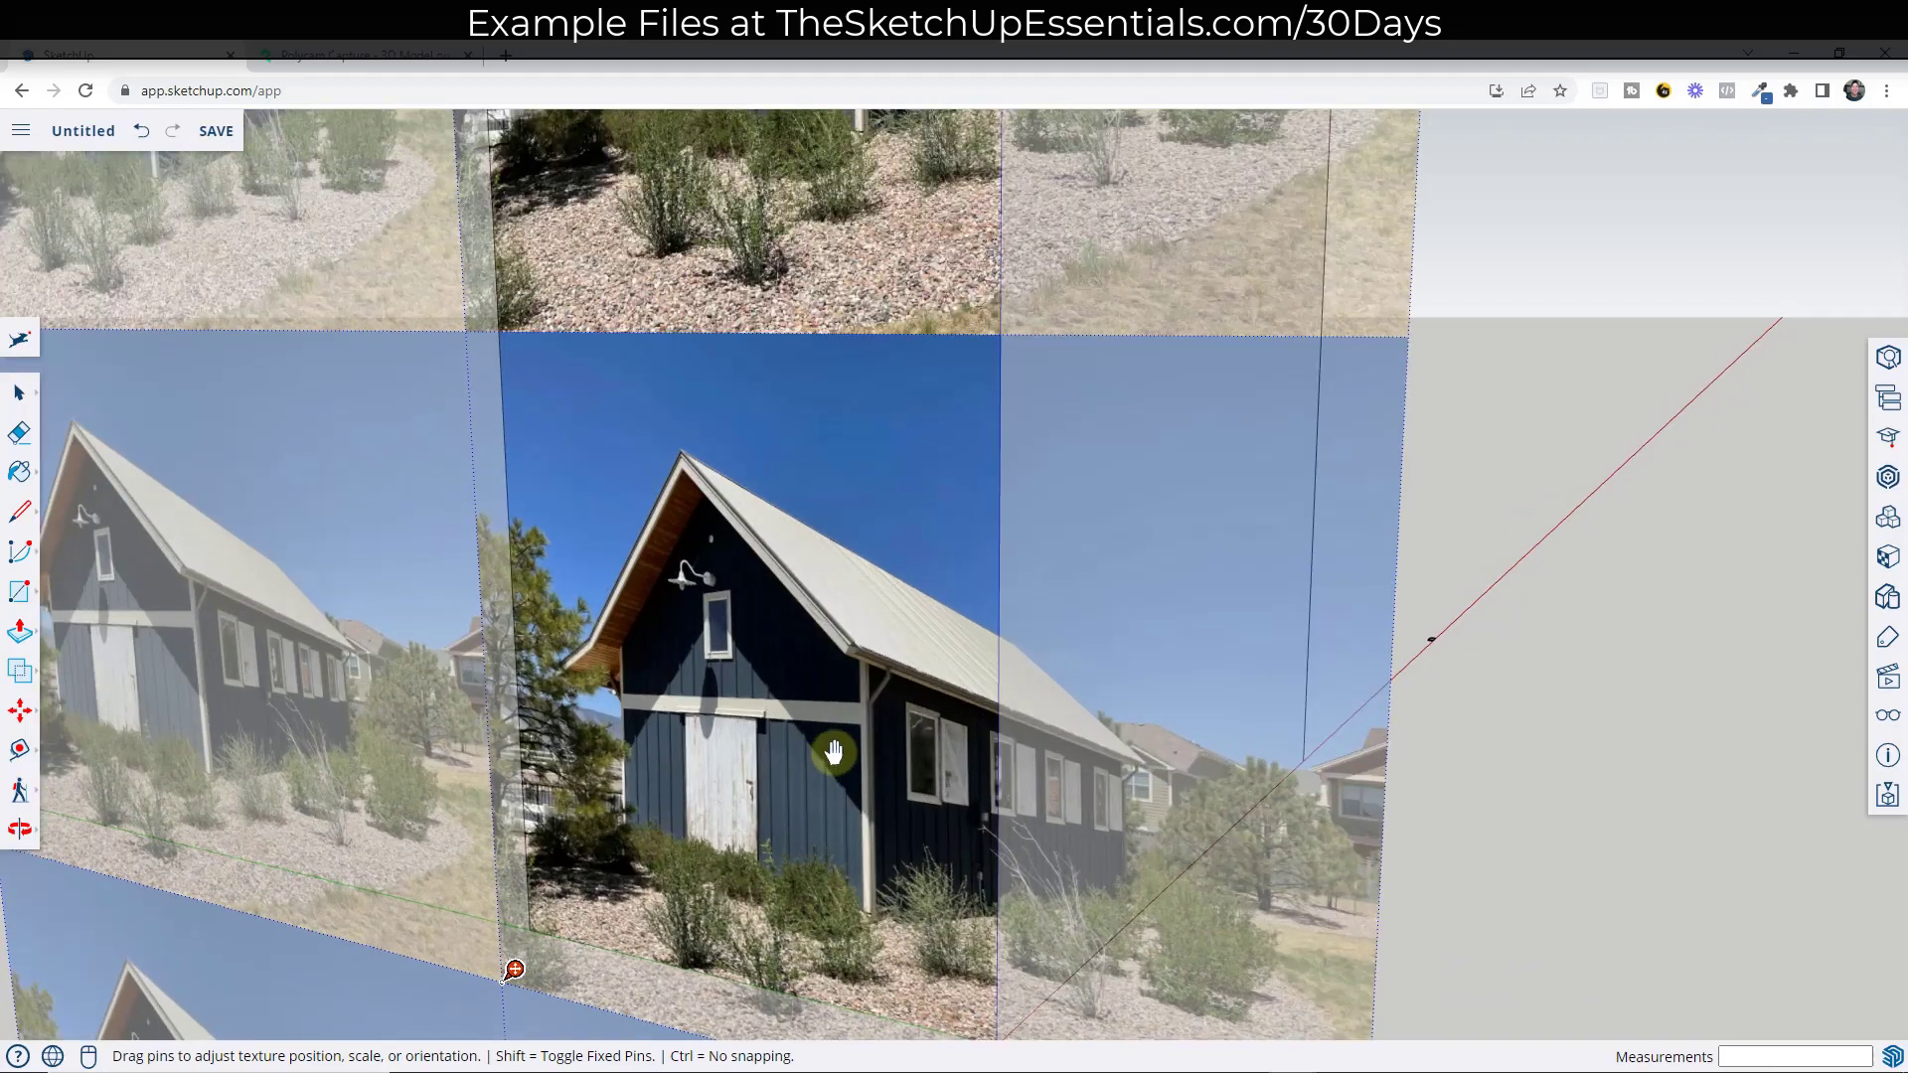
left_click_drag(861, 723, 906, 652)
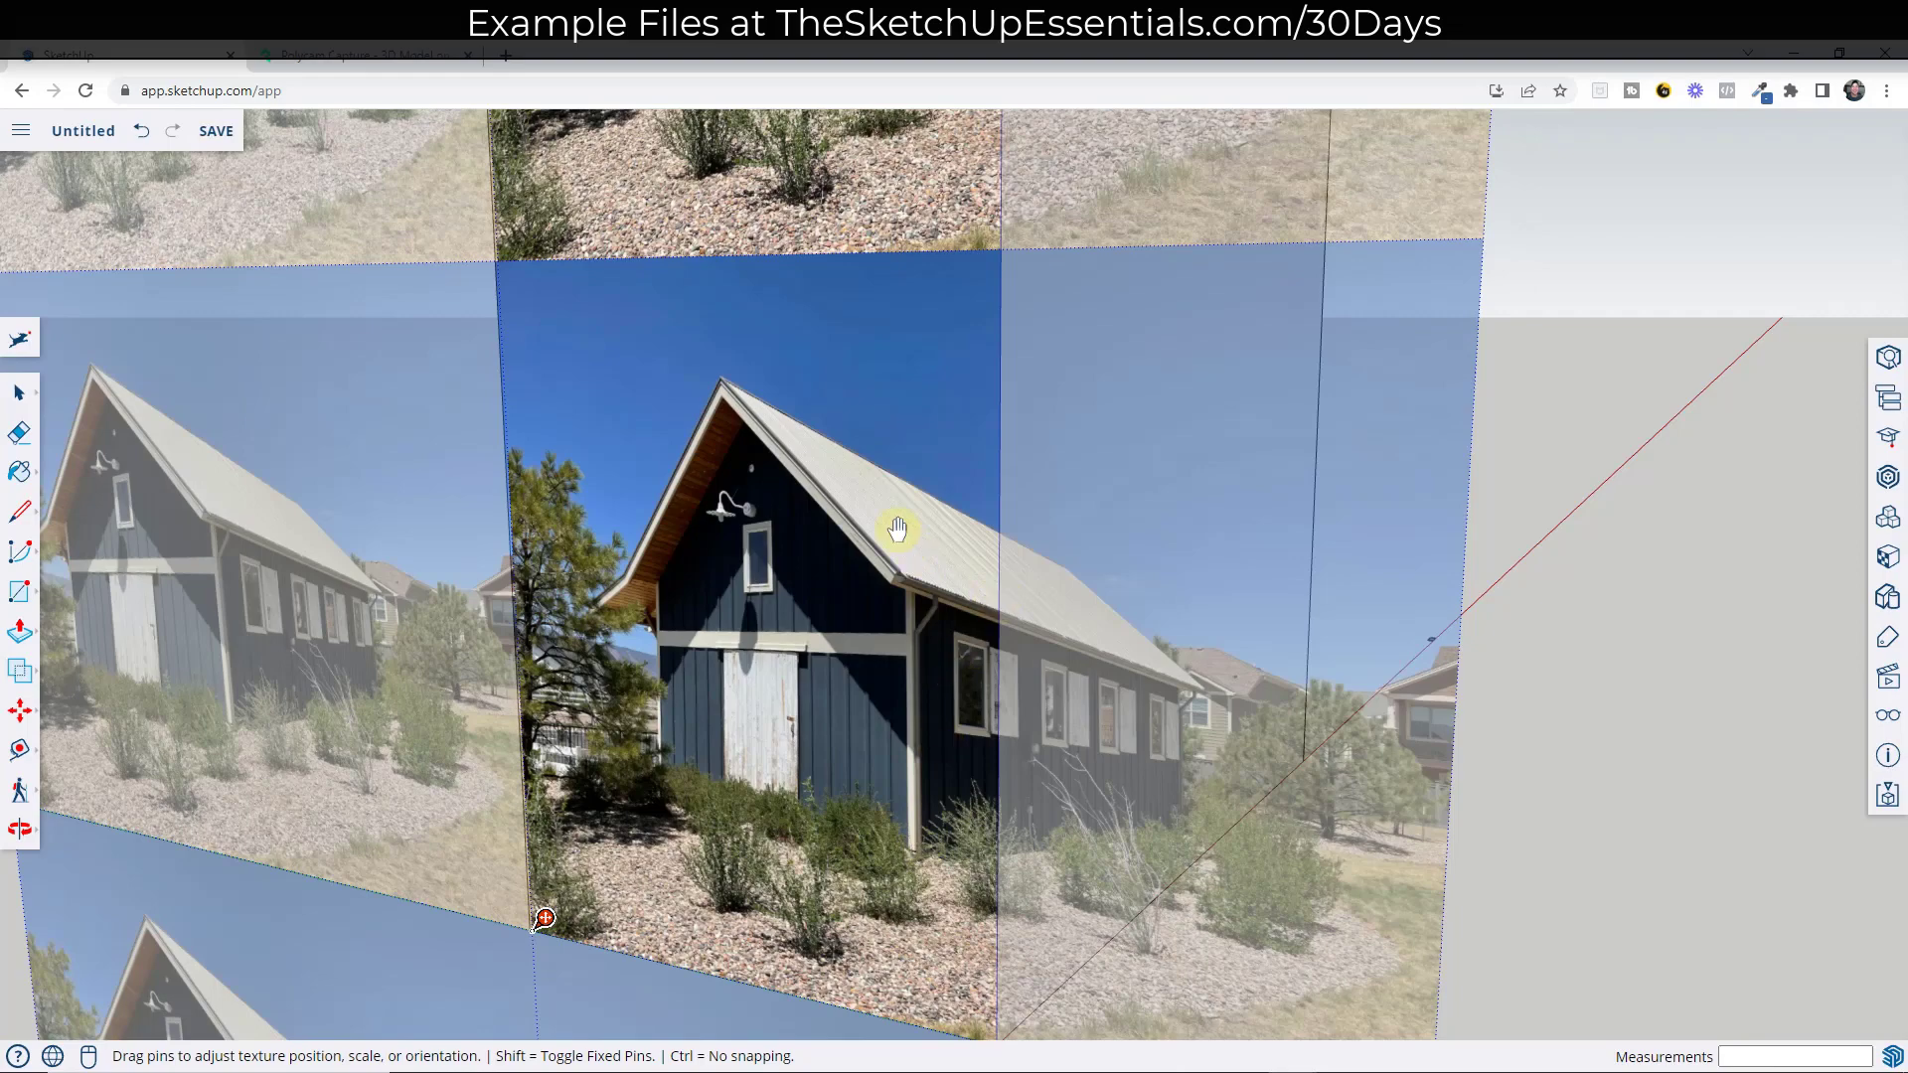
scroll(898, 530, "down", 3)
scroll(851, 572, "down", 2)
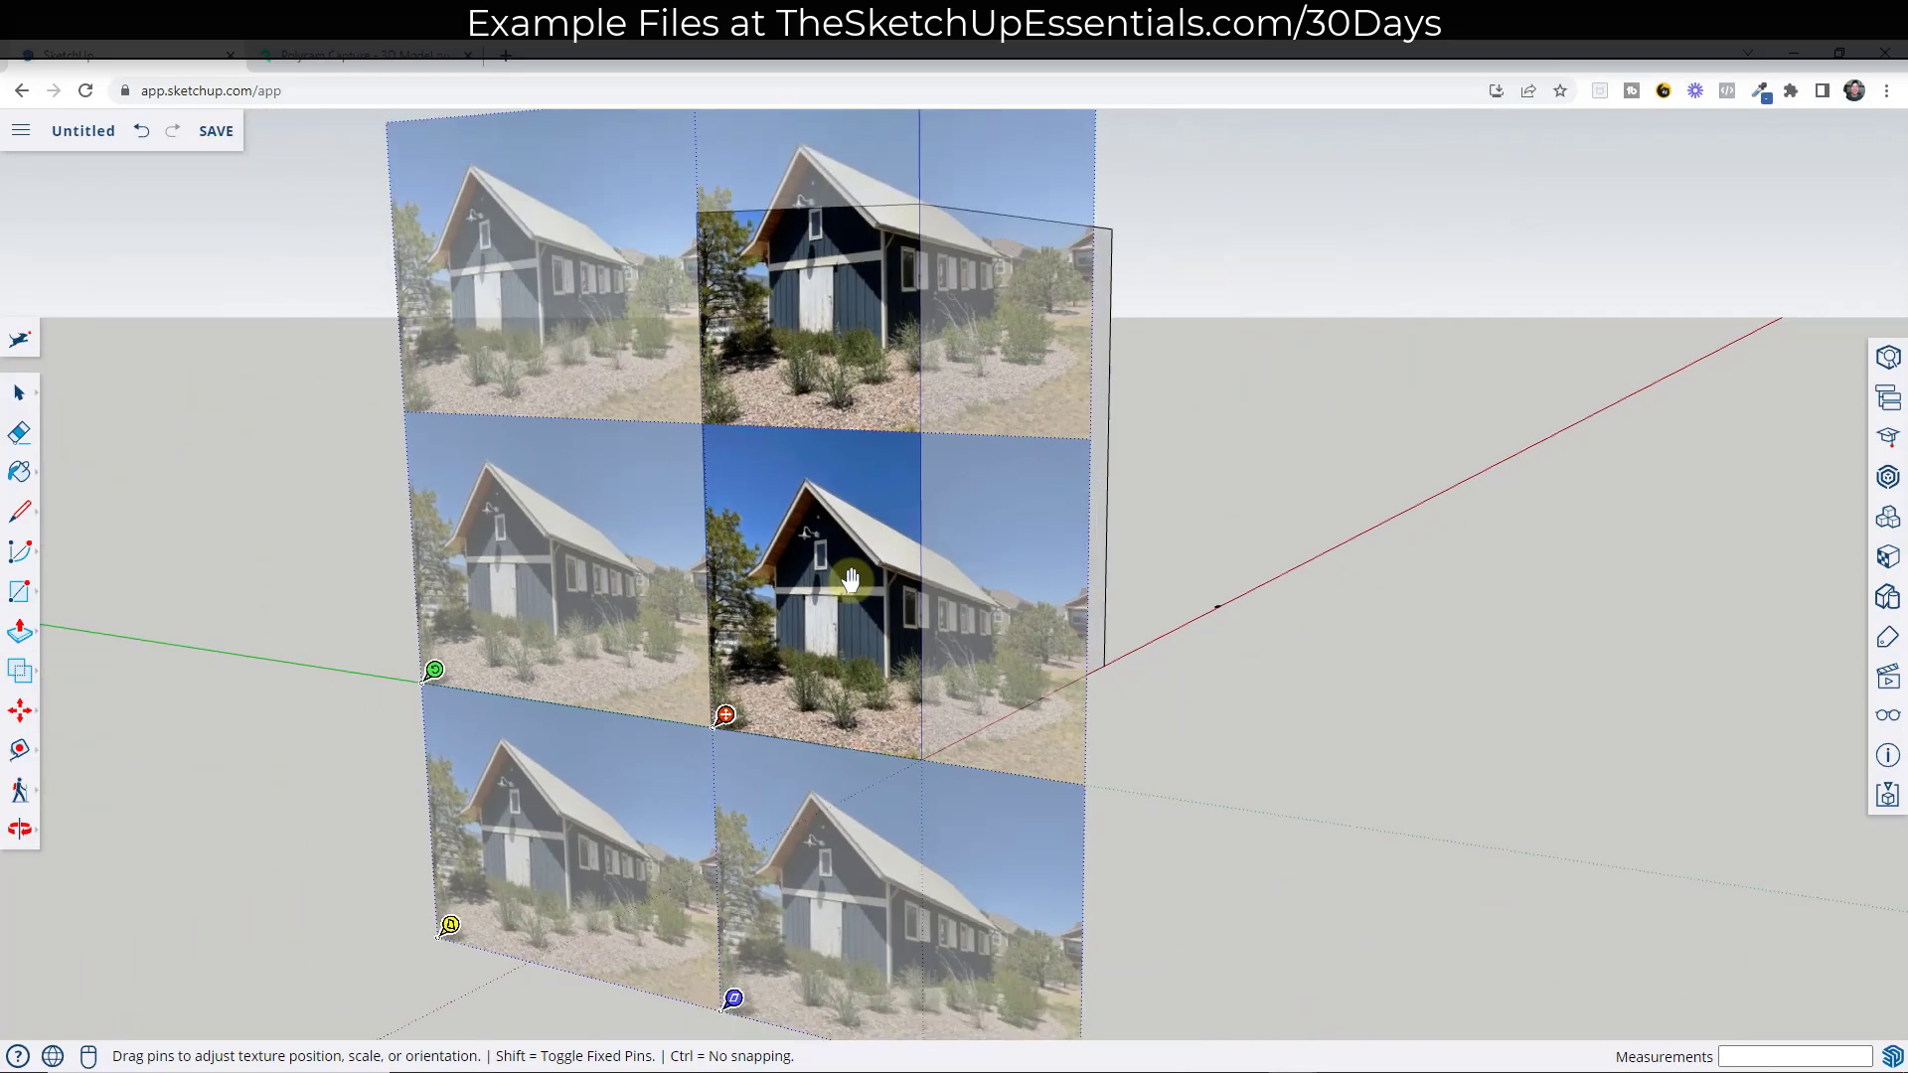
Step: Move the photo texture so the building sits in the lower part of the 22' wide face and turn off Fixed Pins
left_click_drag(803, 637, 1162, 346)
scroll(754, 542, "up", 3)
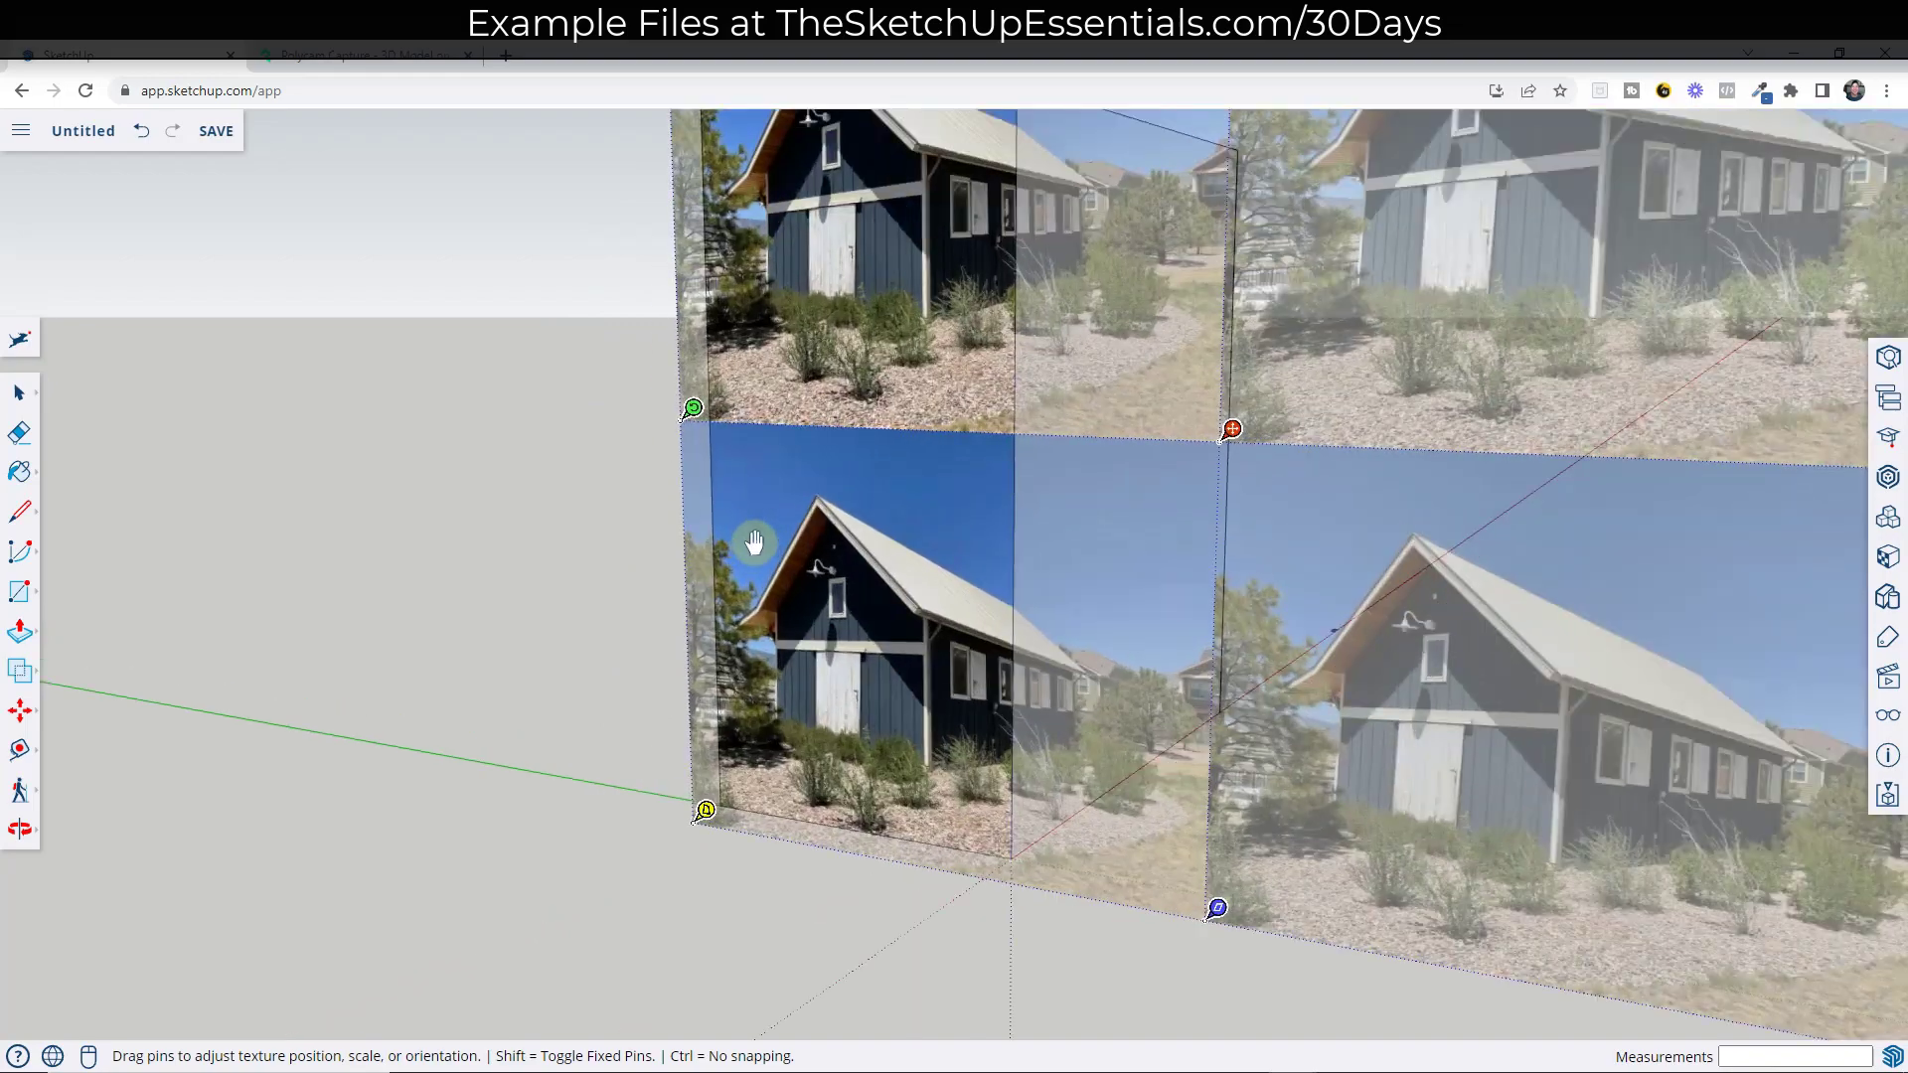
mouse_move(695, 405)
left_mouse_down()
mouse_move(660, 397)
mouse_move(686, 403)
left_mouse_up()
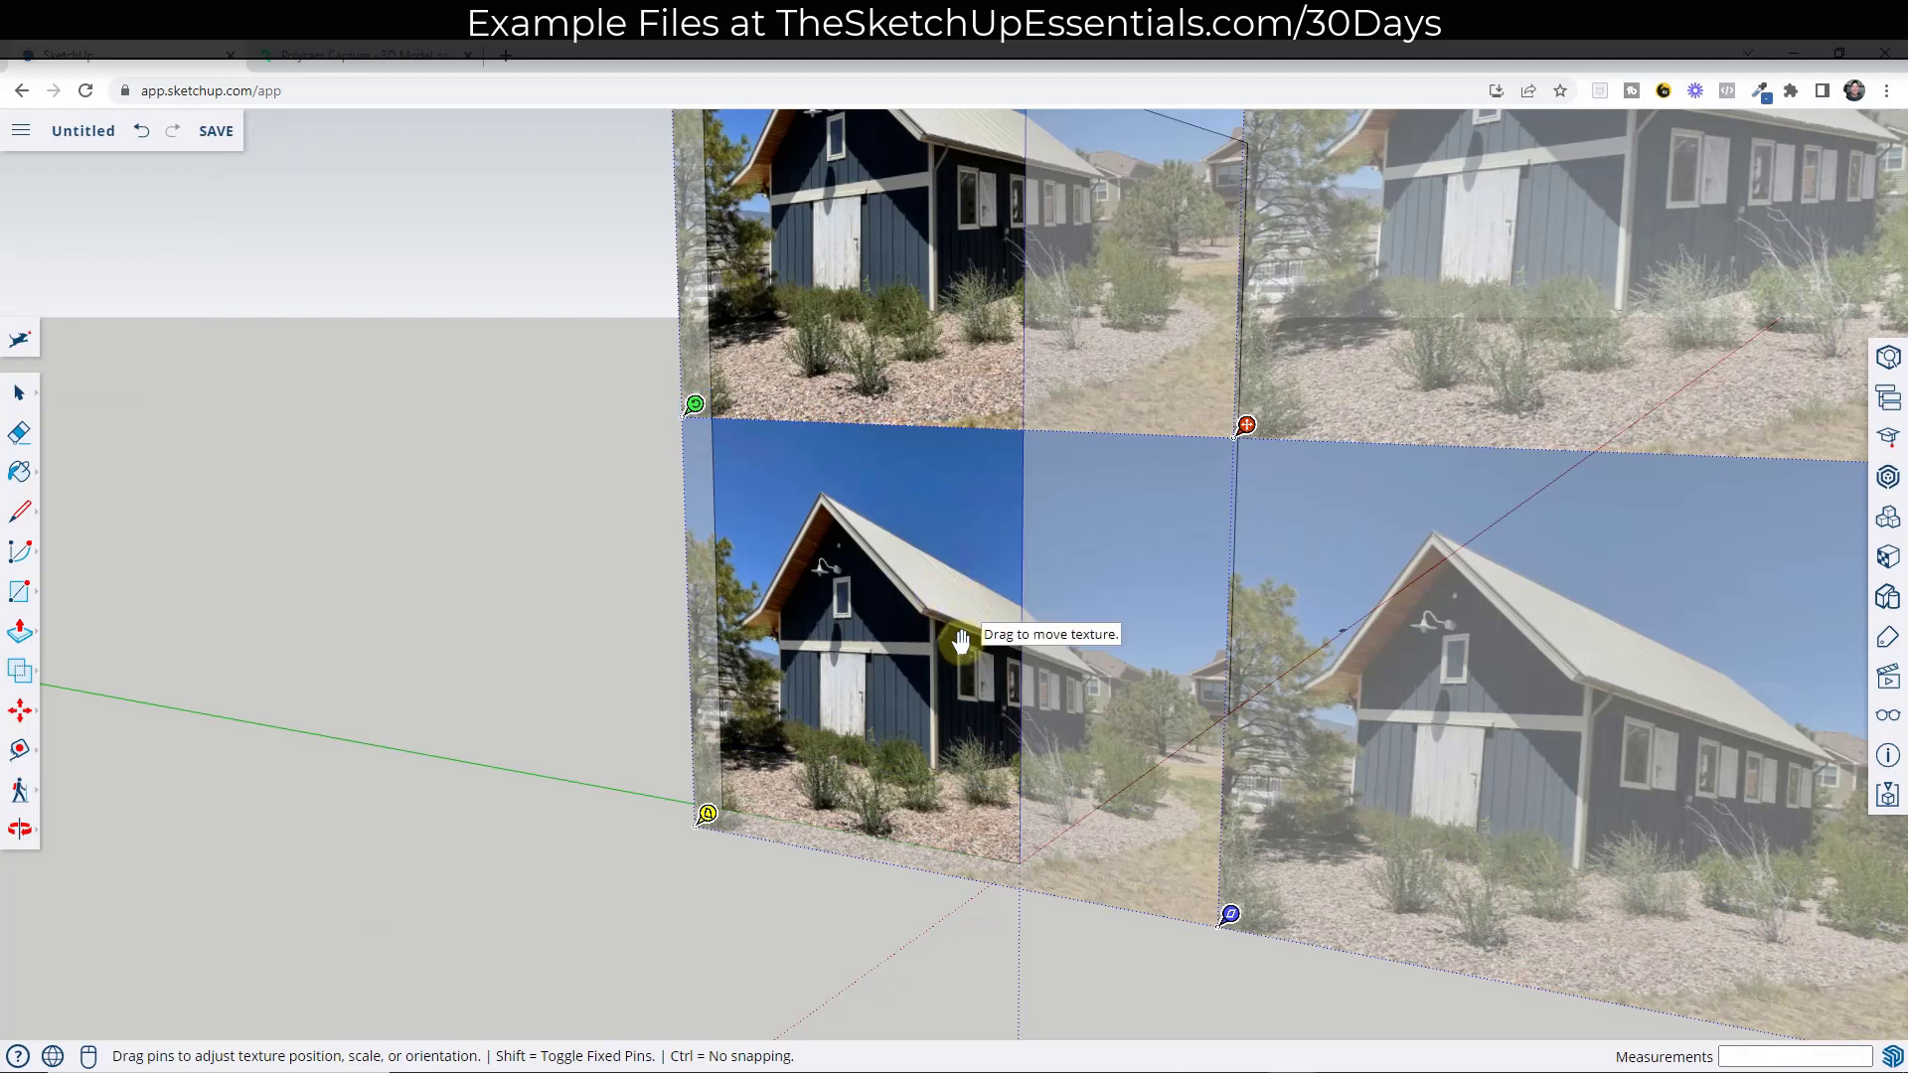
right_click(909, 651)
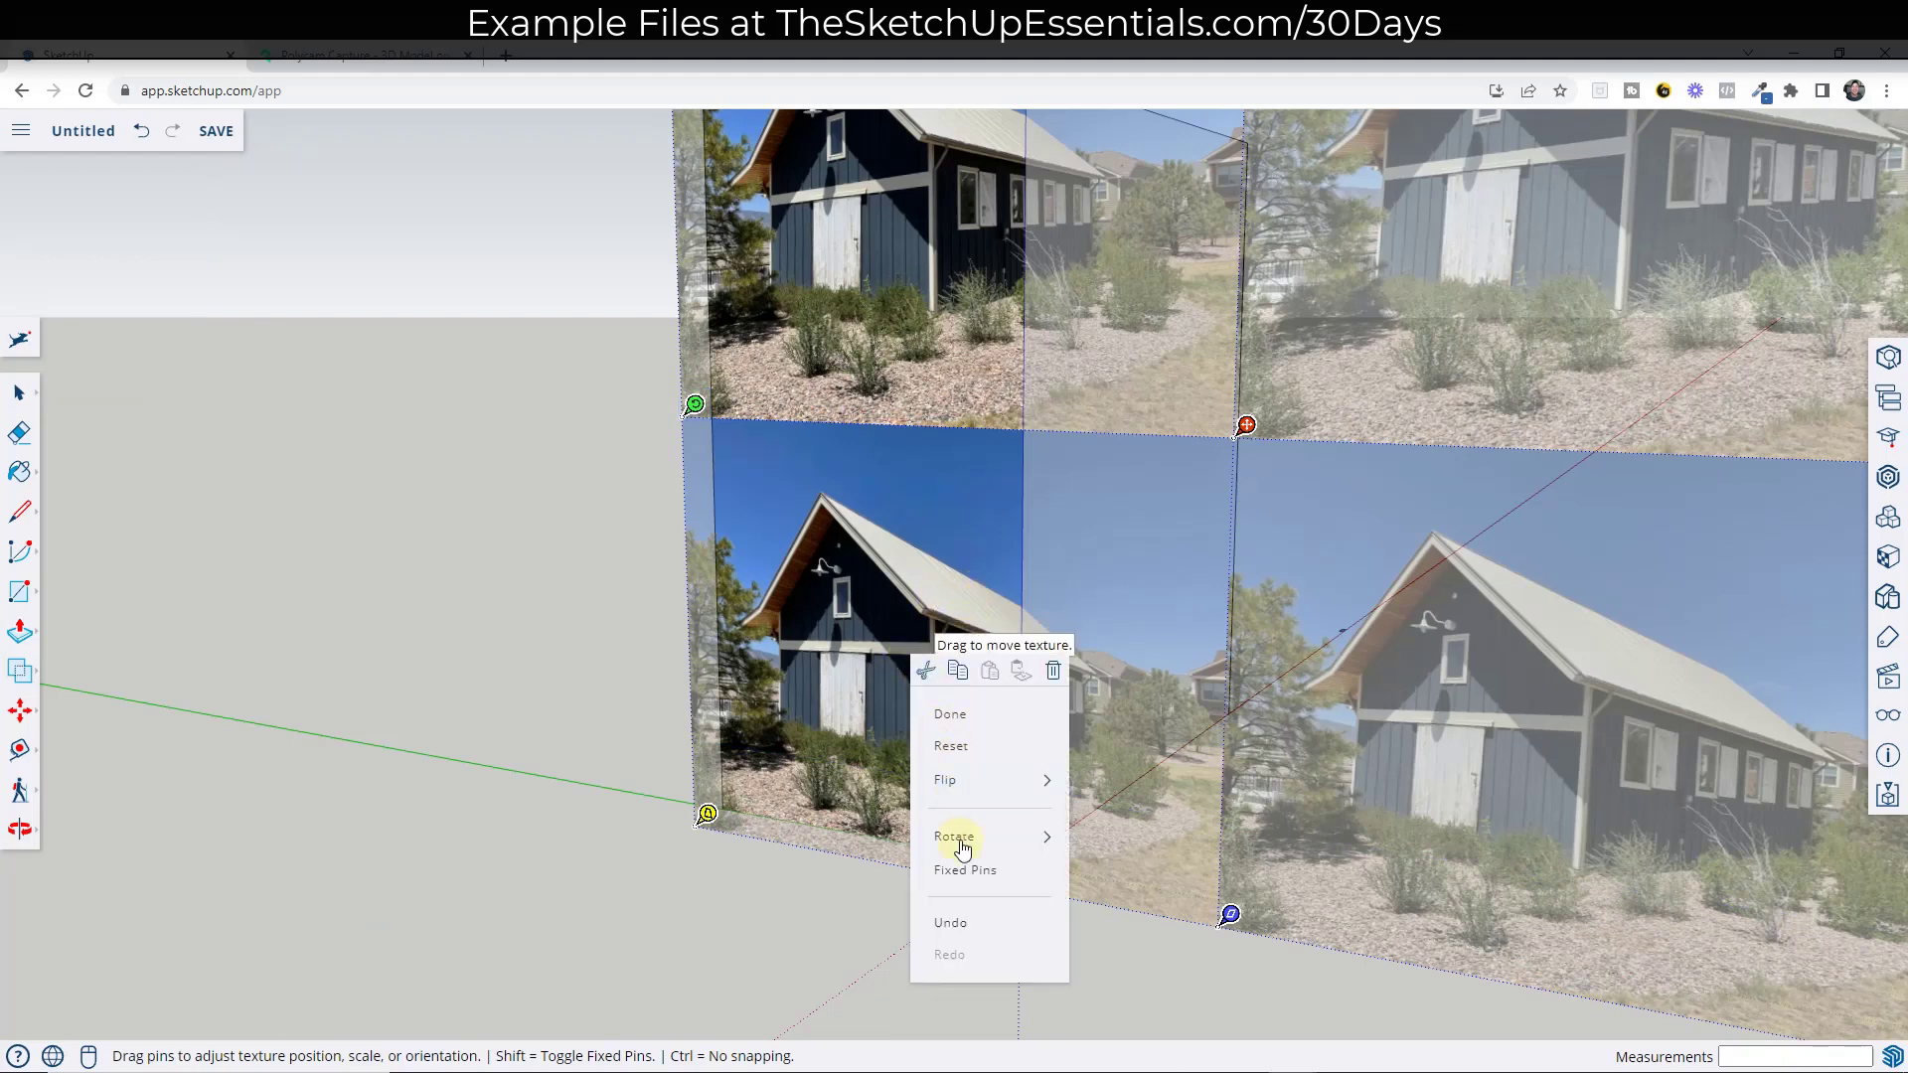
left_click(975, 869)
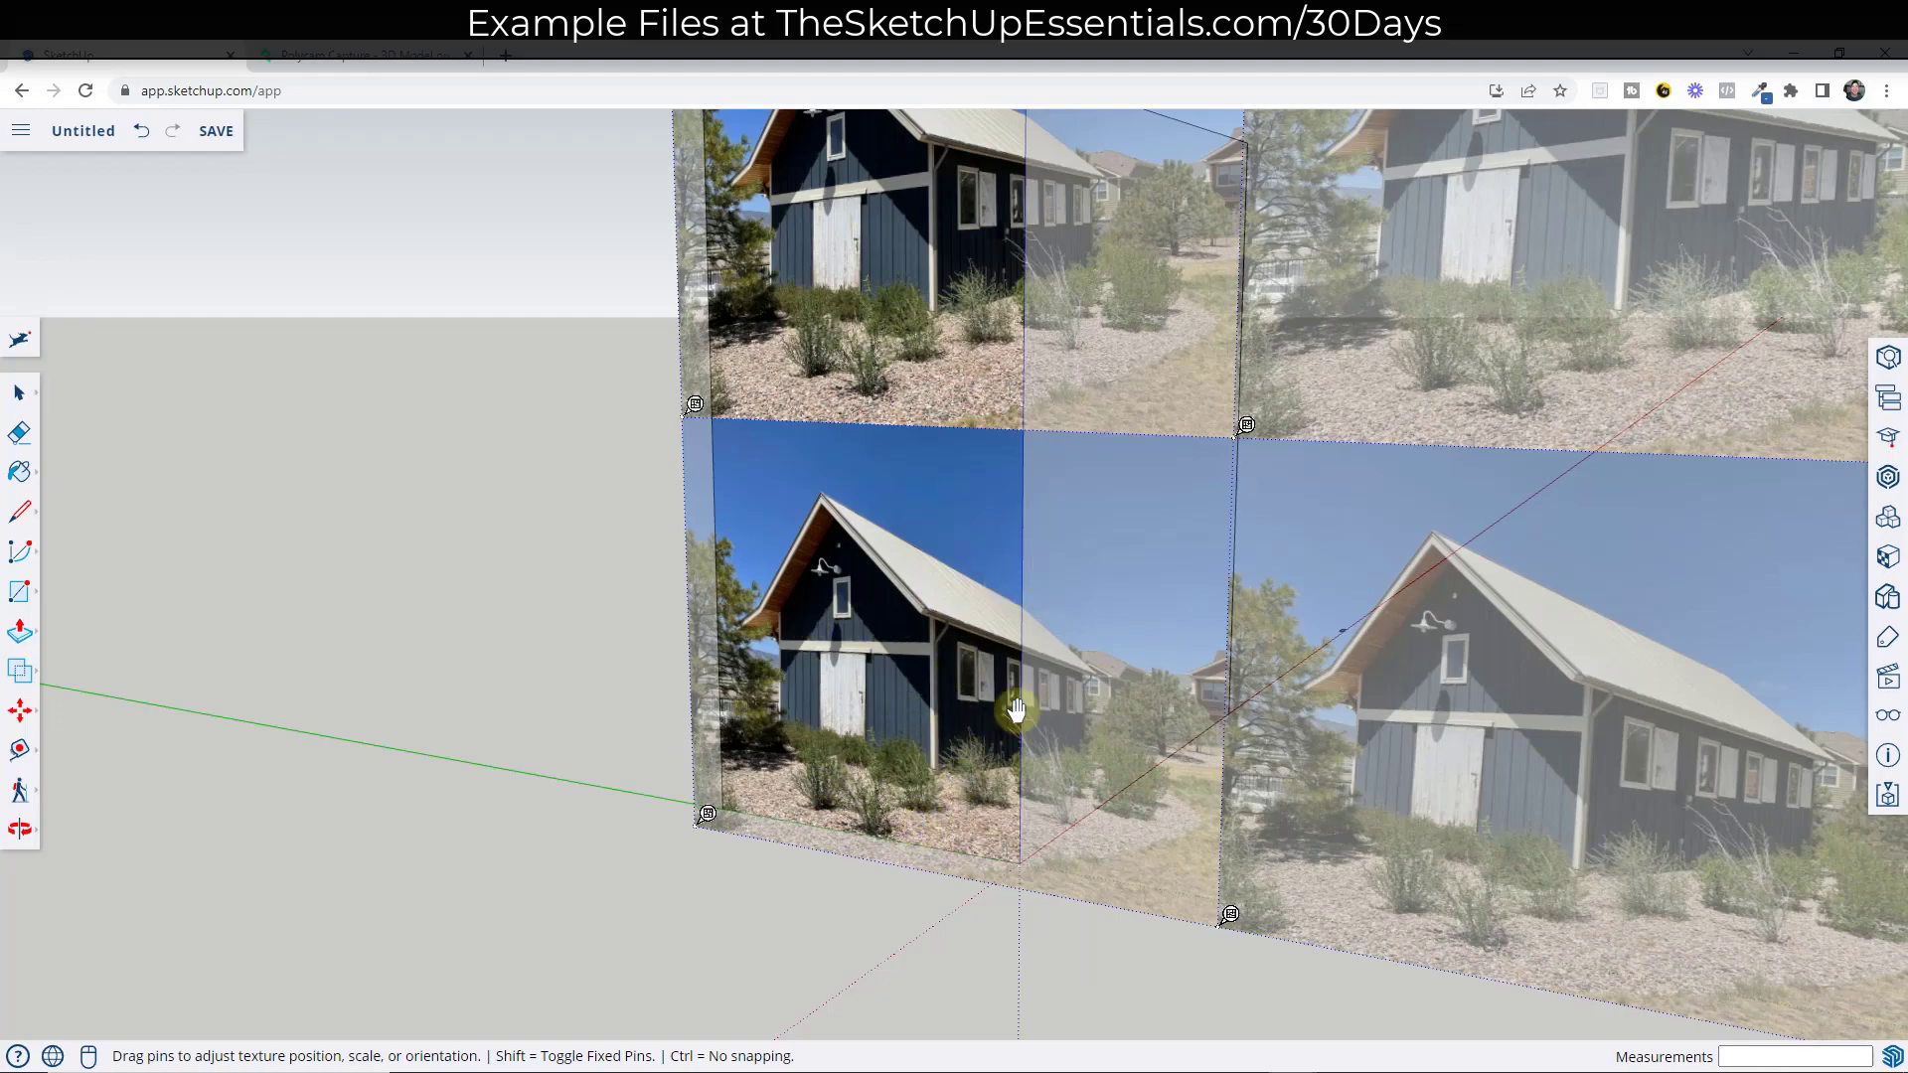
Step: Place the four free pins on the lower and upper corners of the gable wall in the photo
scroll(994, 788, "up", 6)
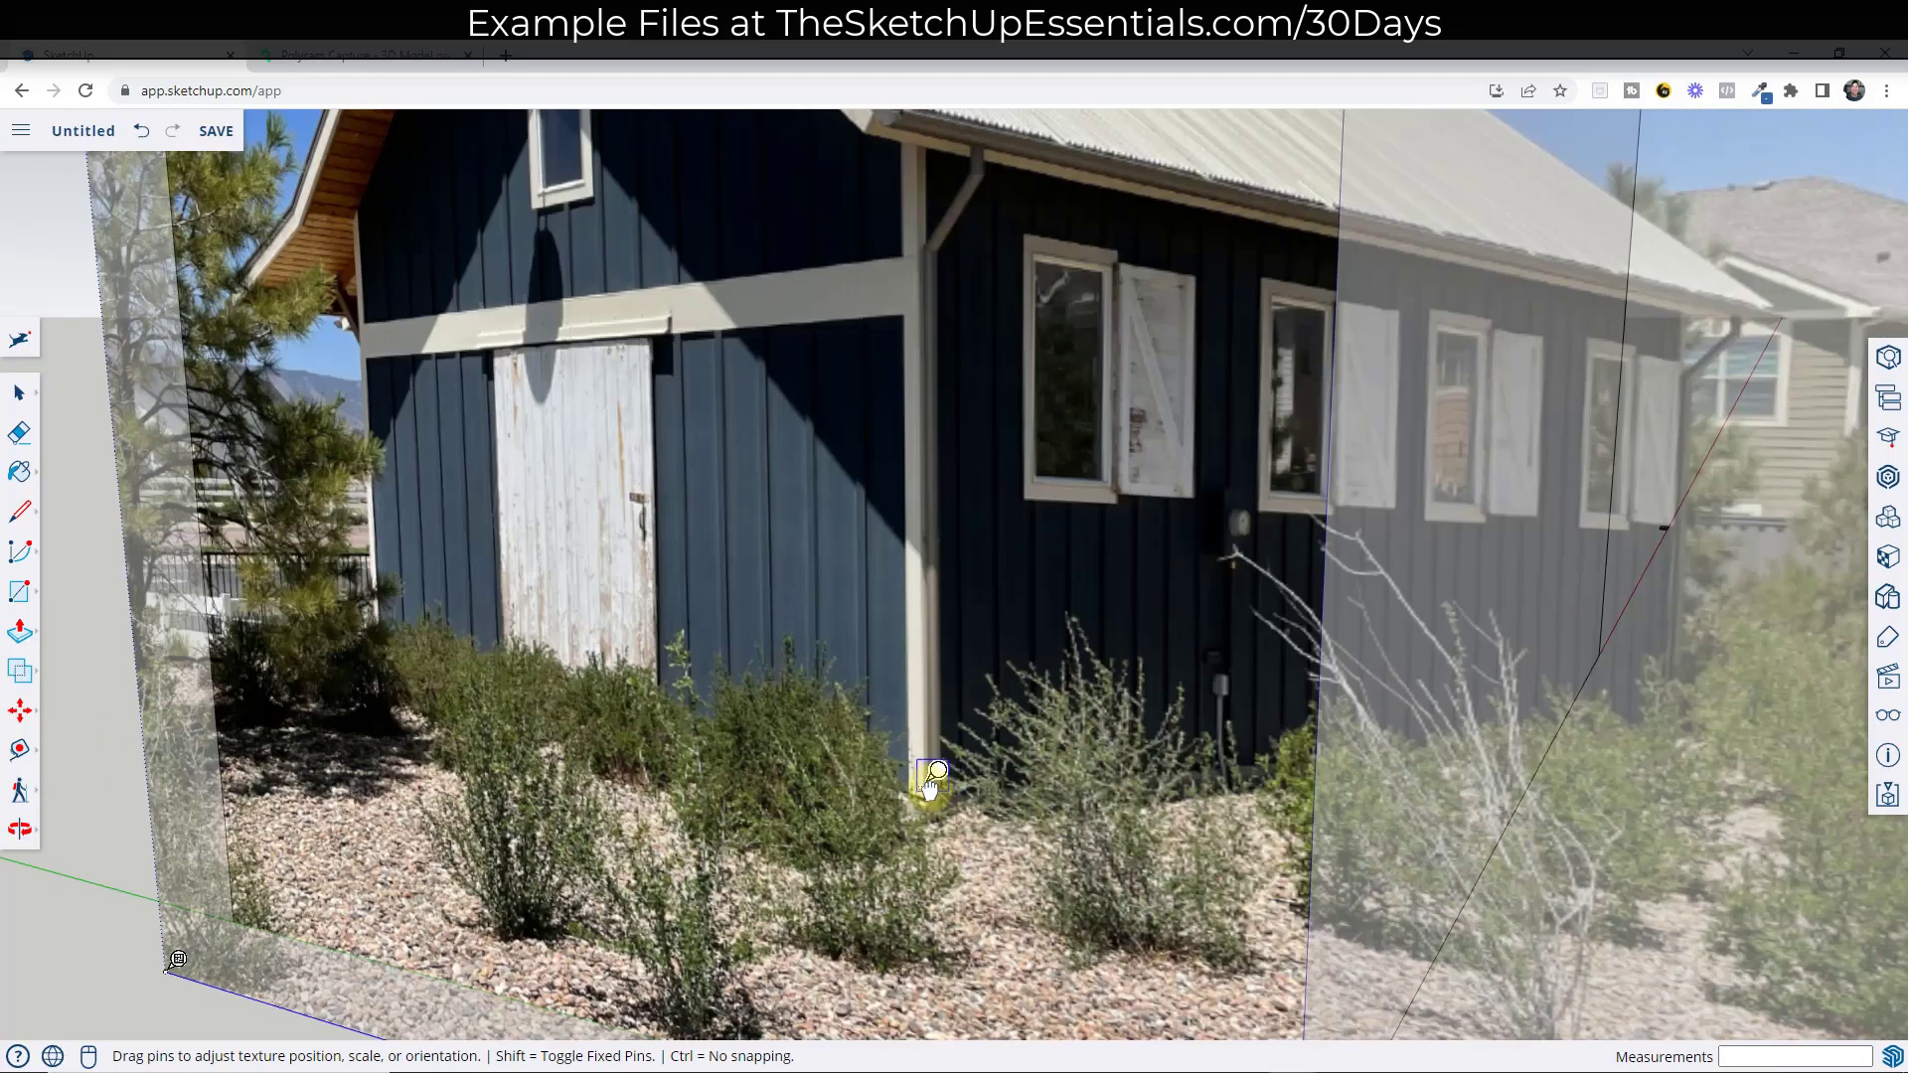
scroll(993, 760, "down", 5)
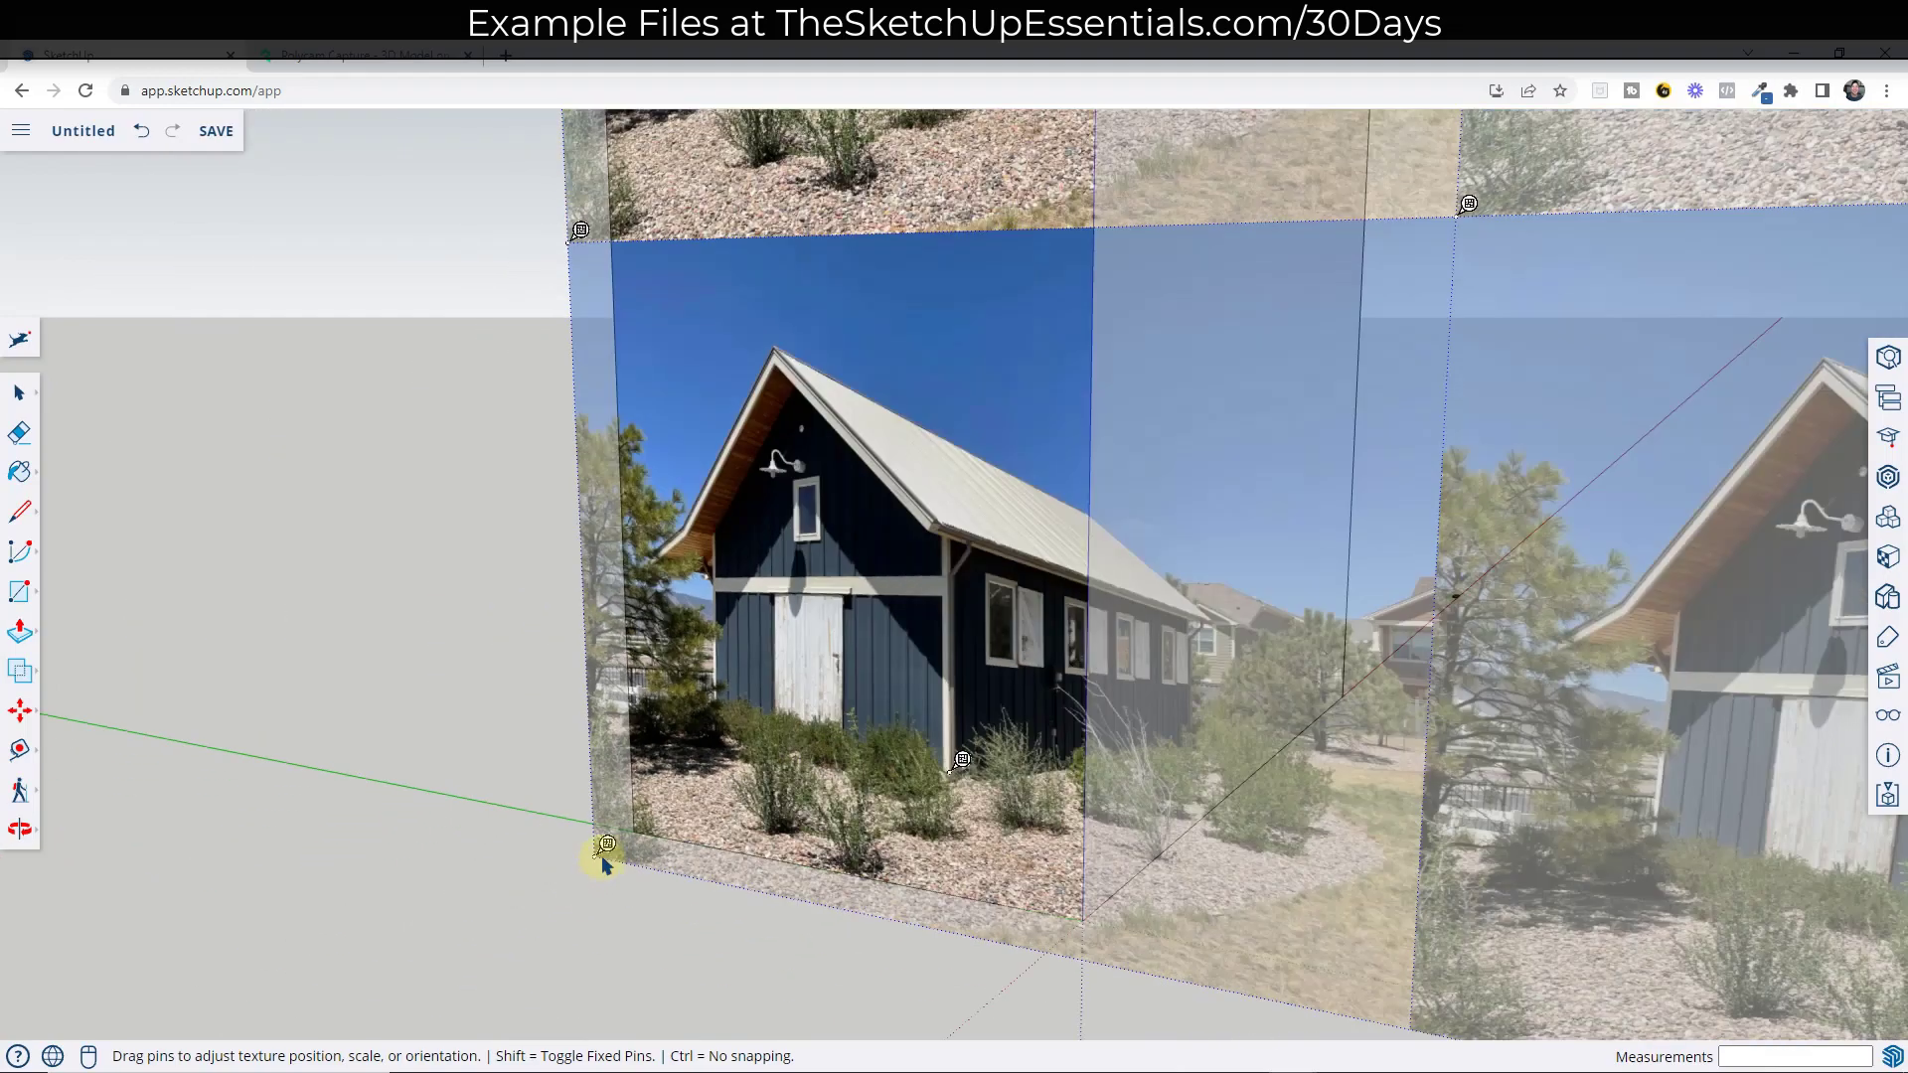
scroll(765, 706, "up", 4)
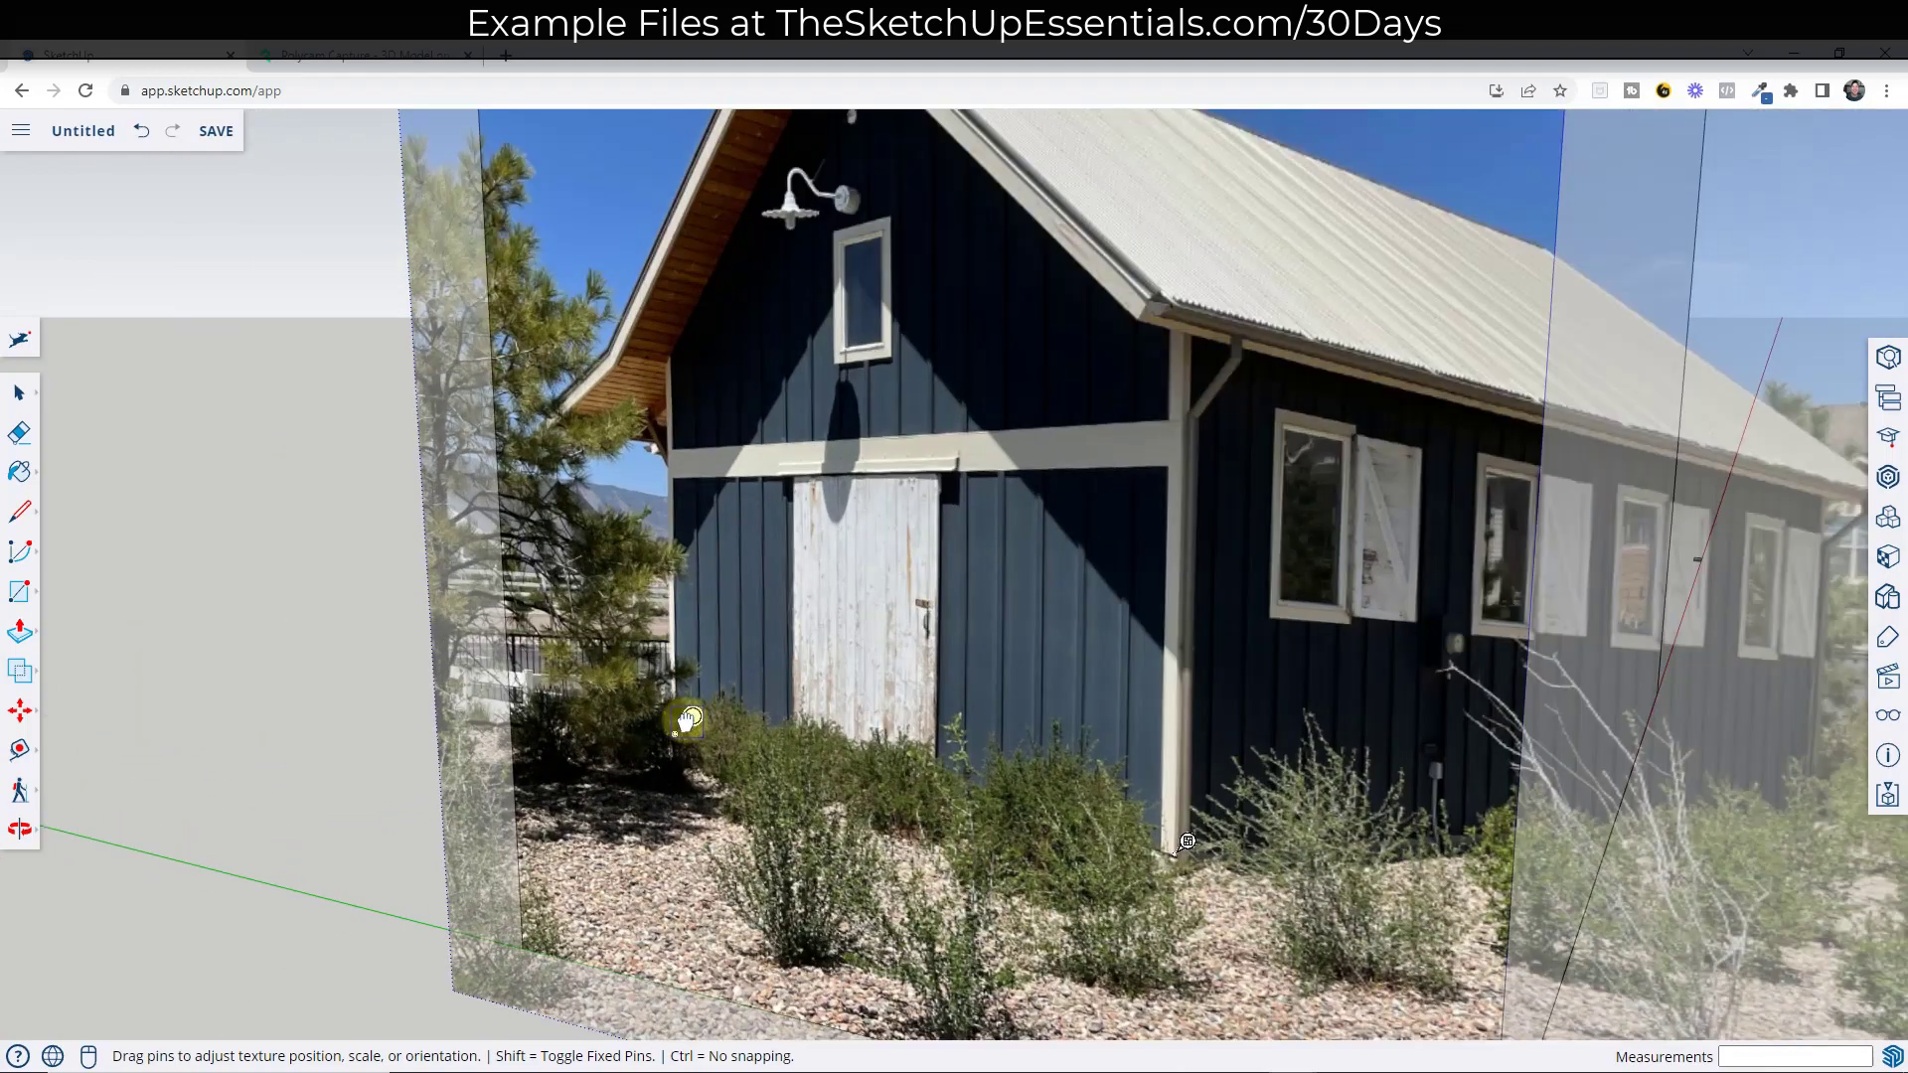
scroll(675, 557, "down", 4)
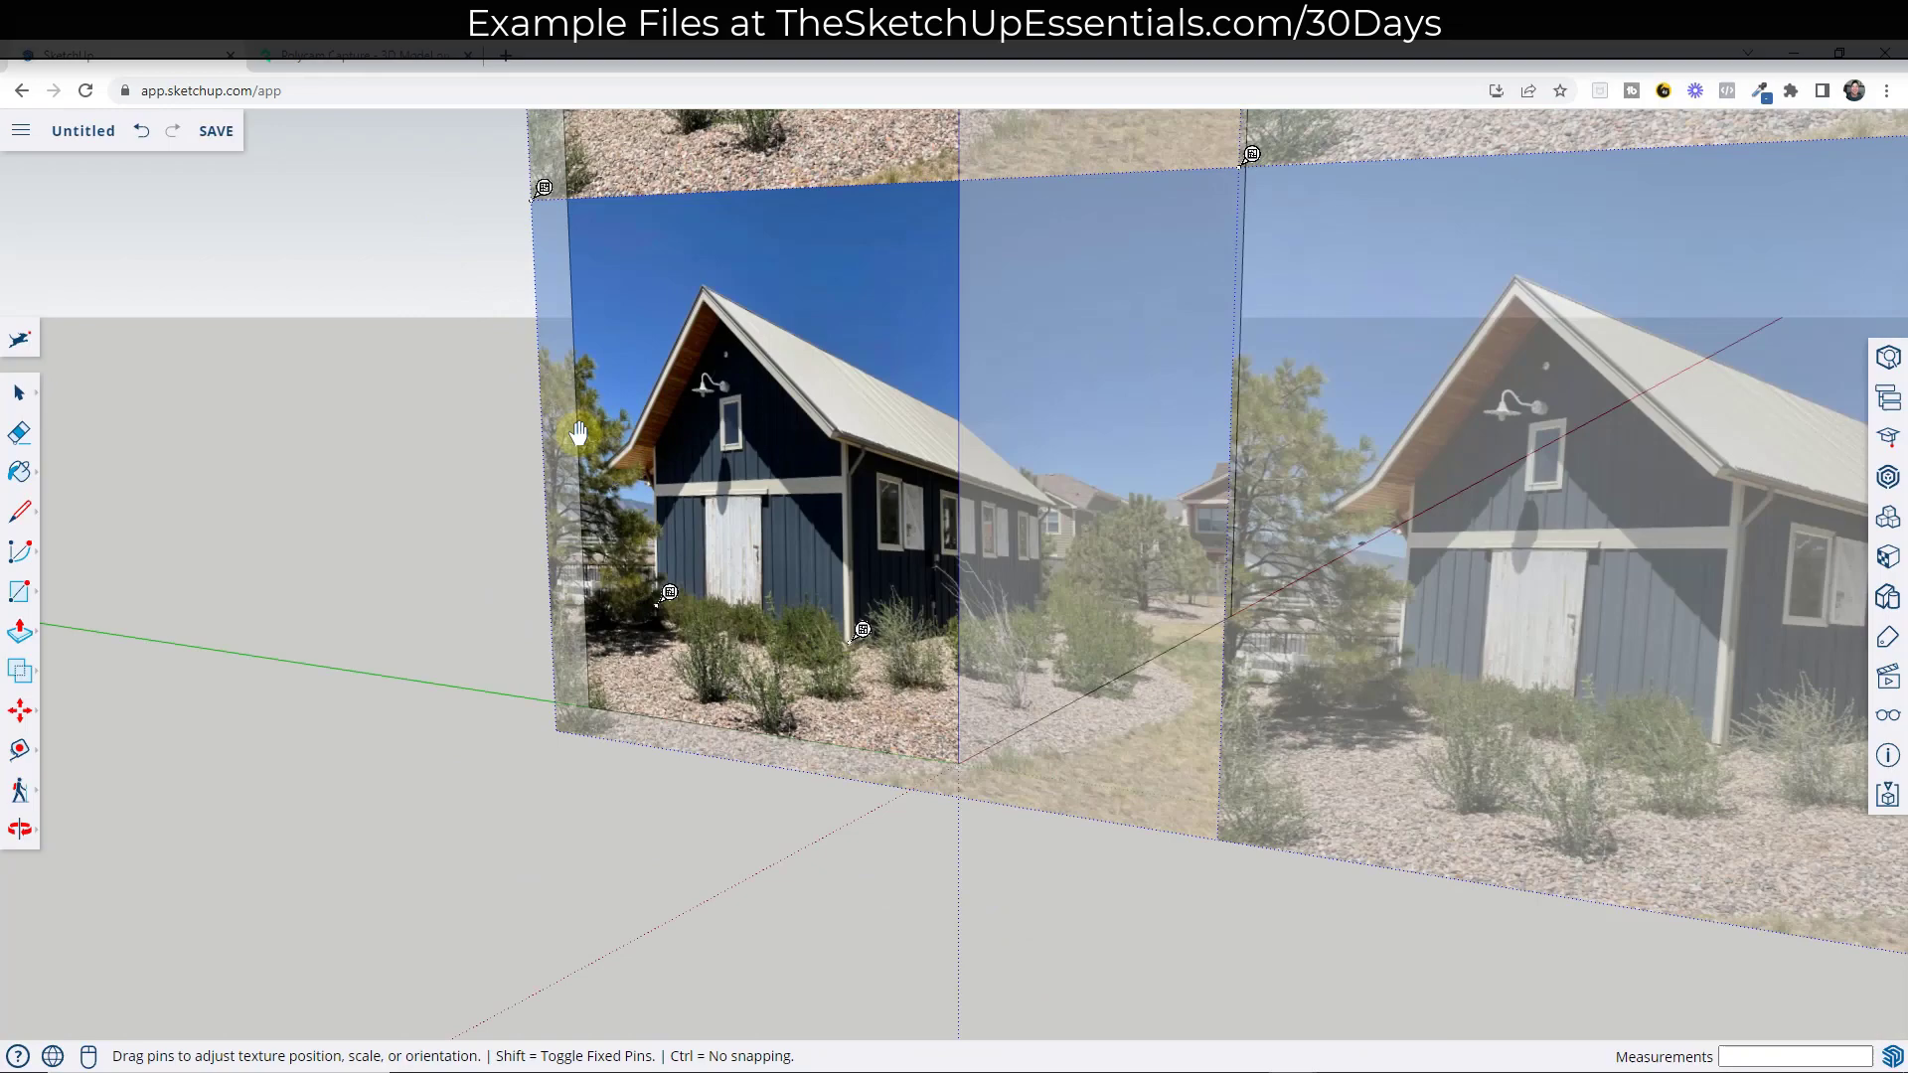
scroll(656, 418, "up", 4)
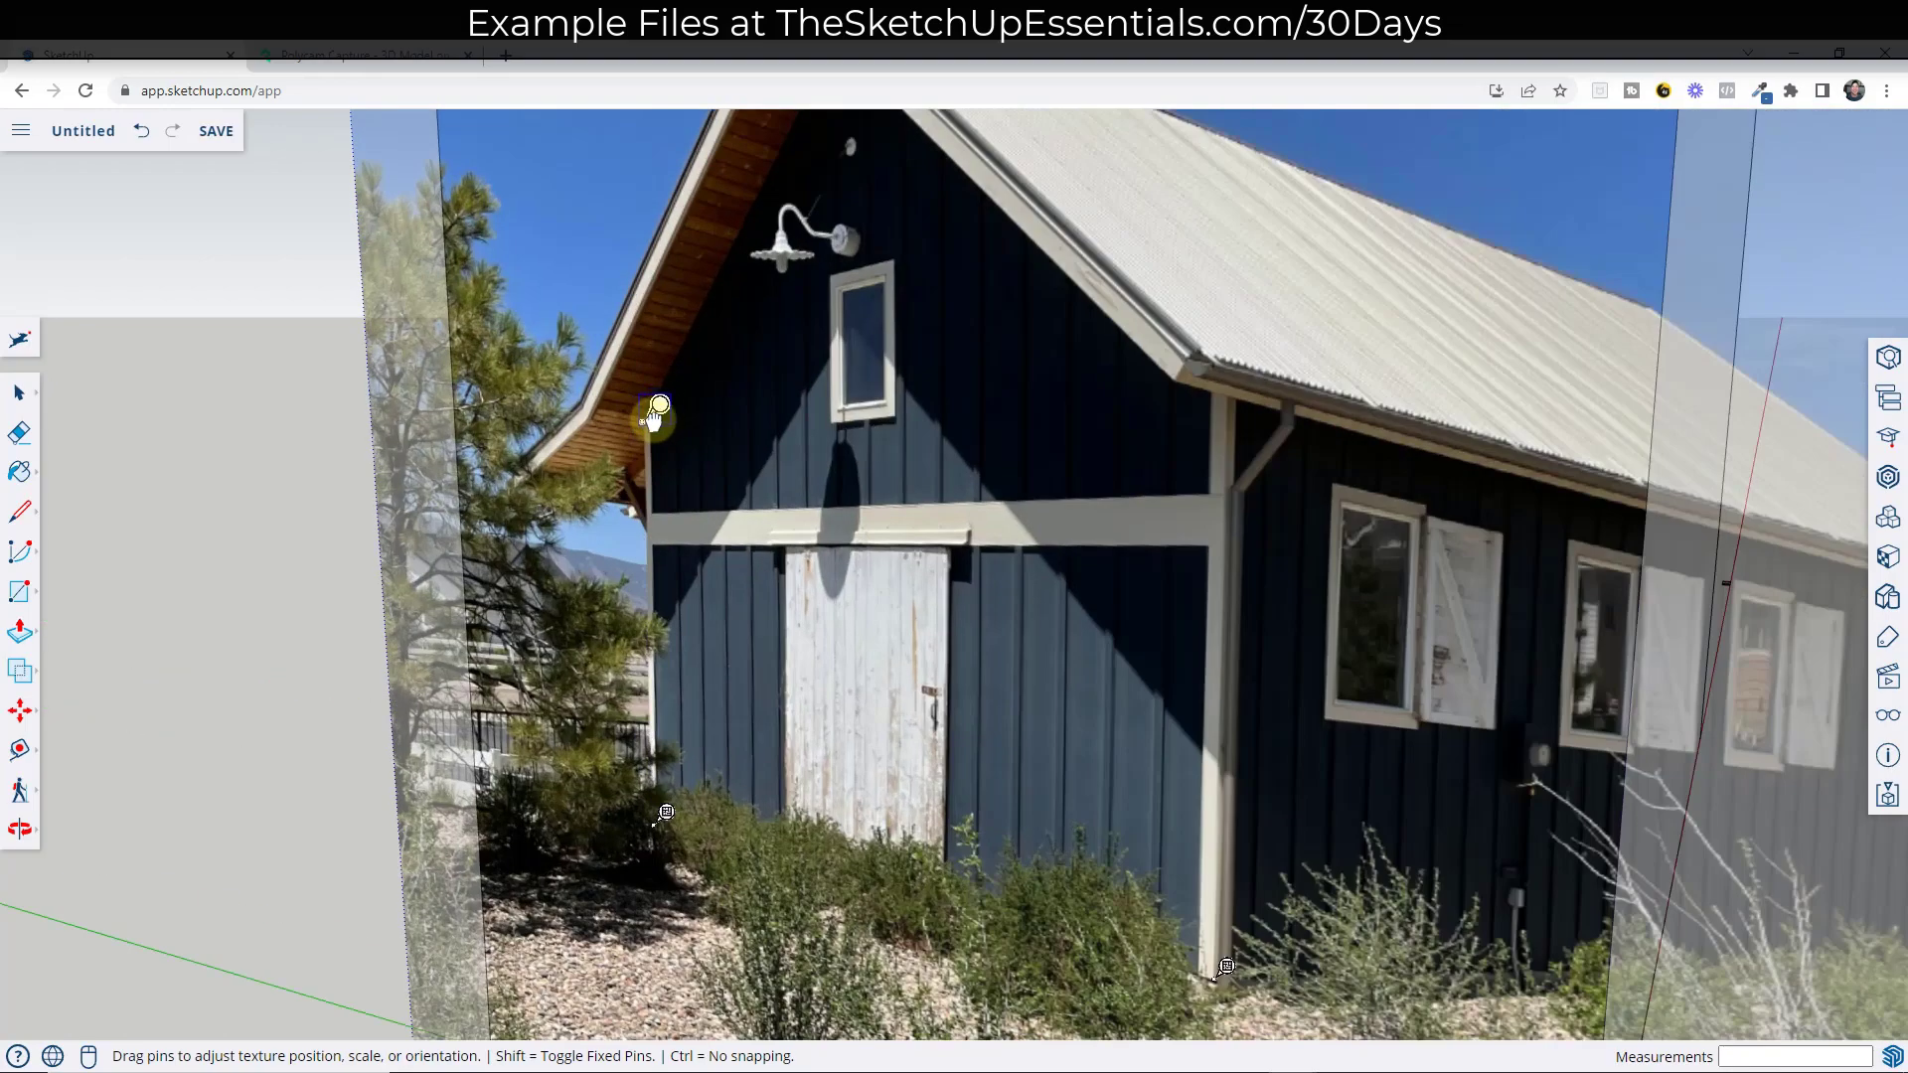
scroll(682, 443, "down", 5)
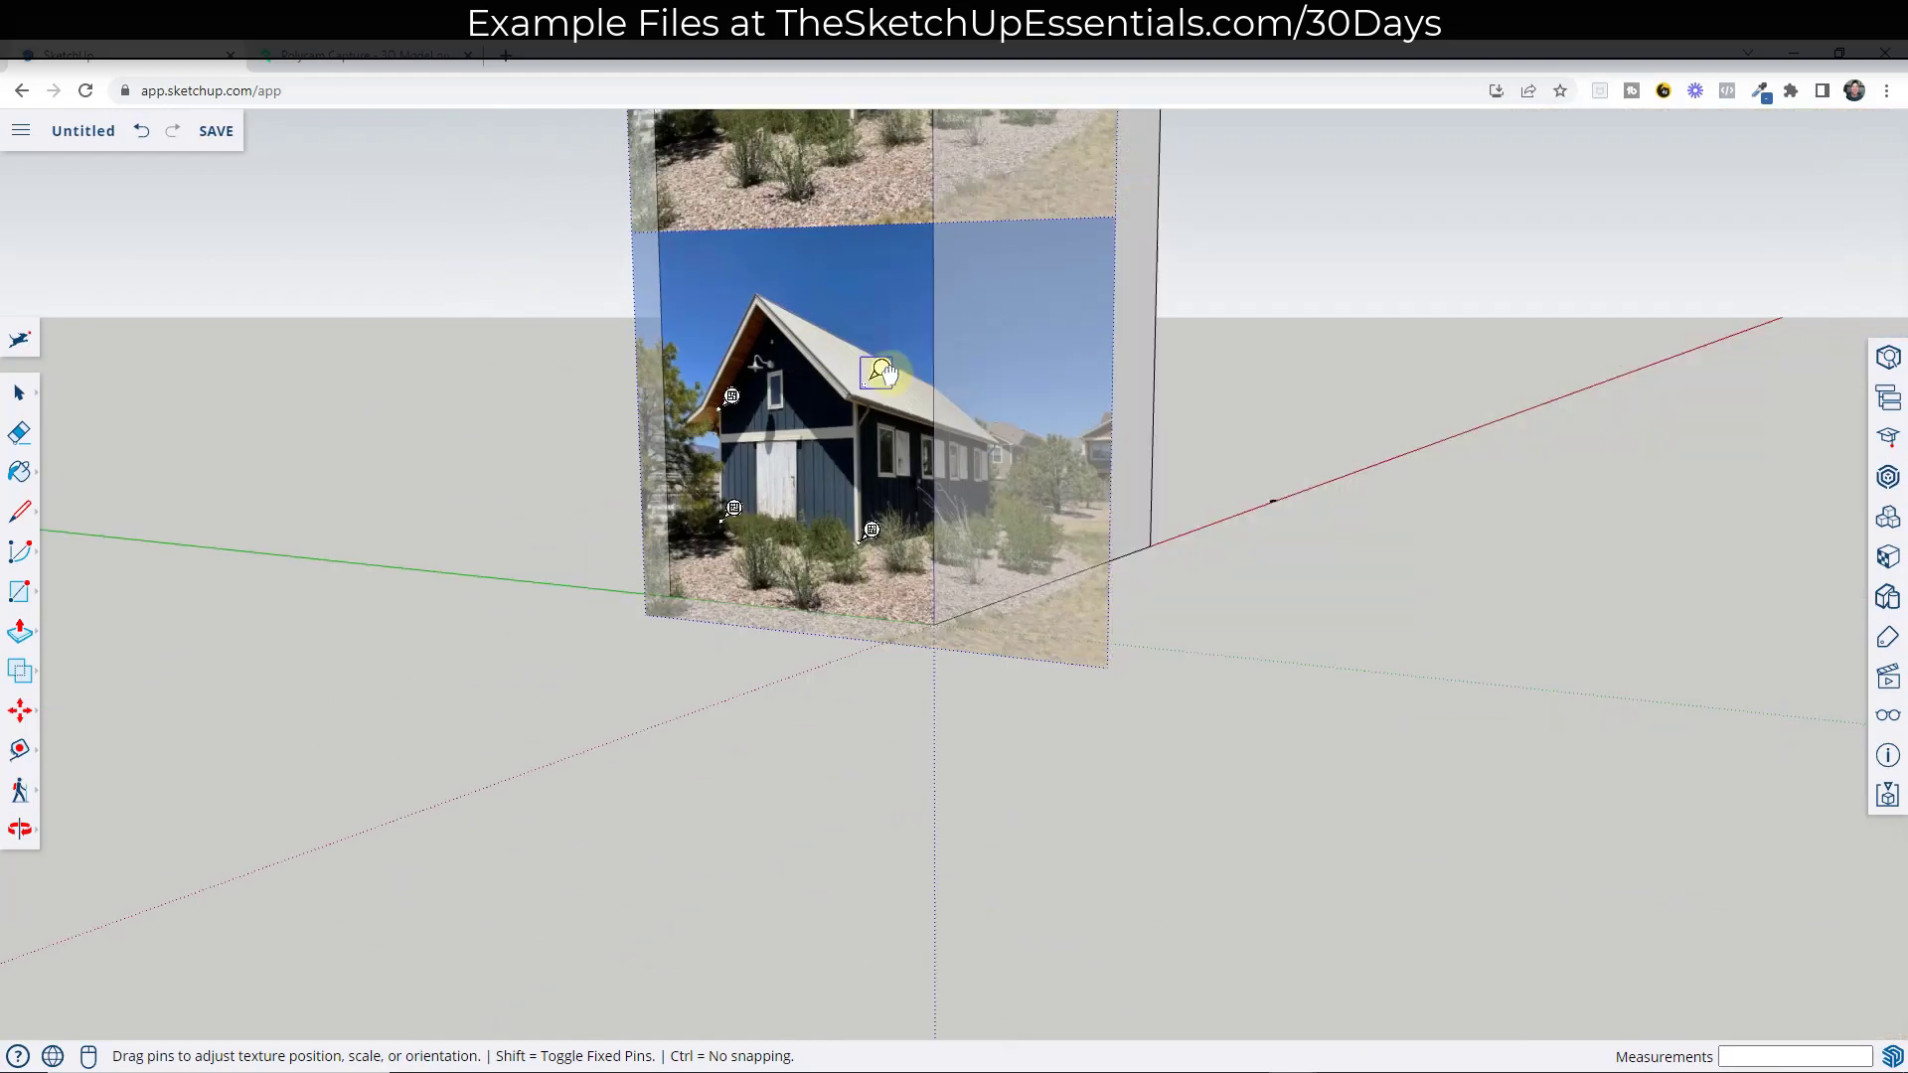
scroll(885, 372, "up", 2)
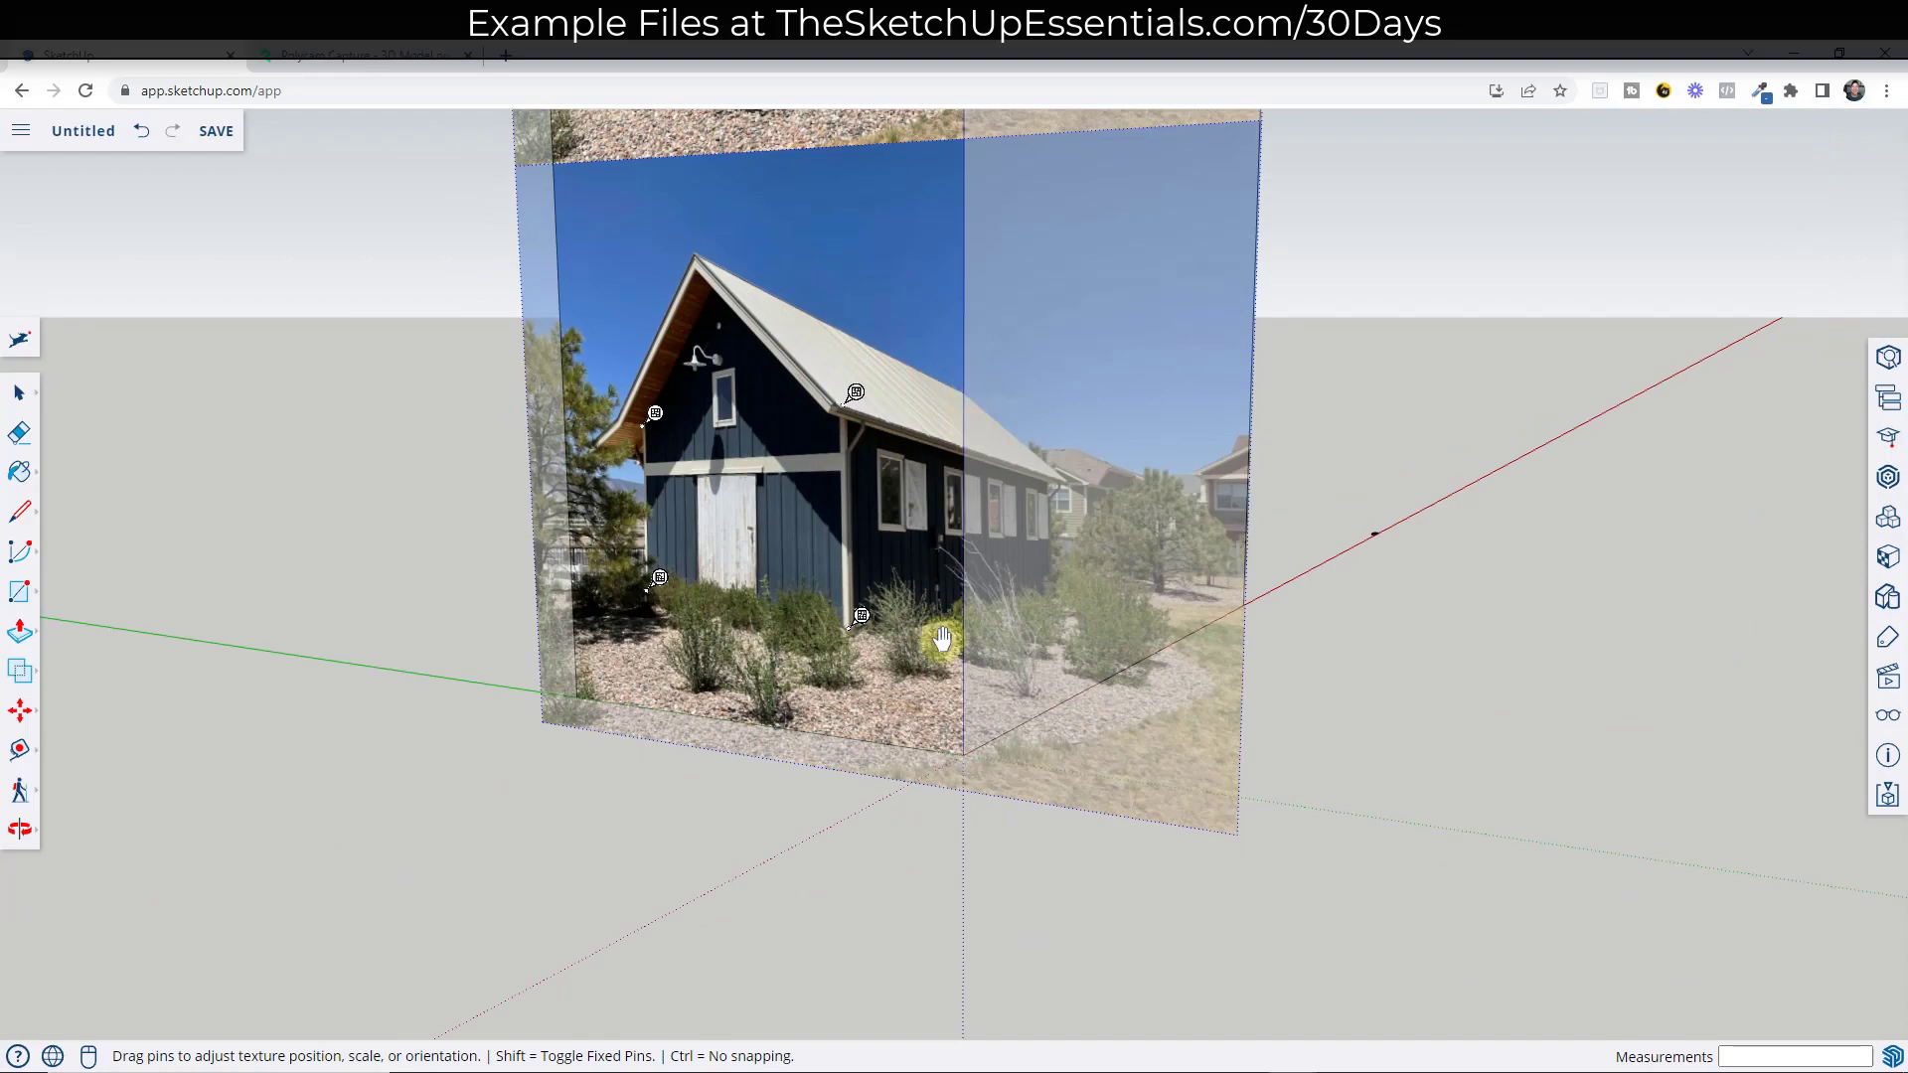
Step: Stretch the photo by its pins so the gable wall's corners meet the face's base corners and side edges, and finish positioning
left_click_drag(875, 632, 892, 634)
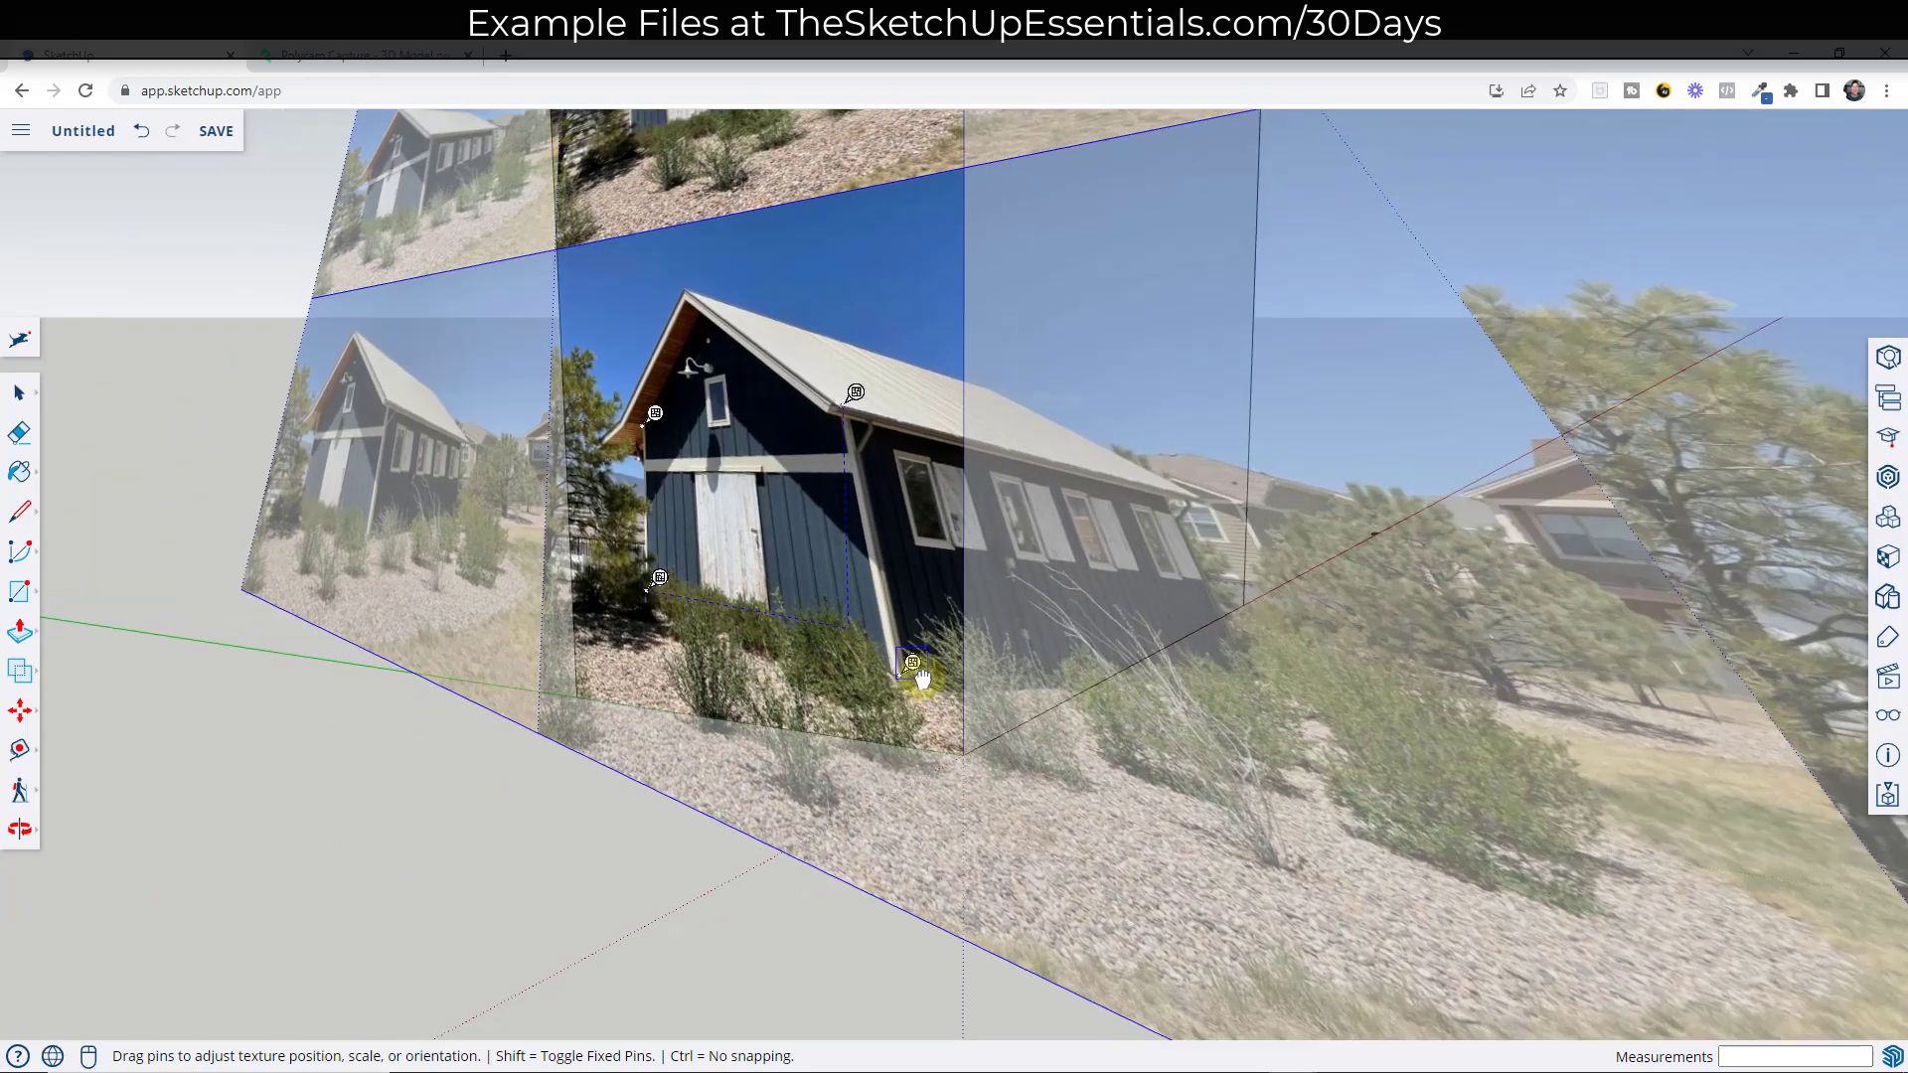
left_click_drag(918, 677, 978, 745)
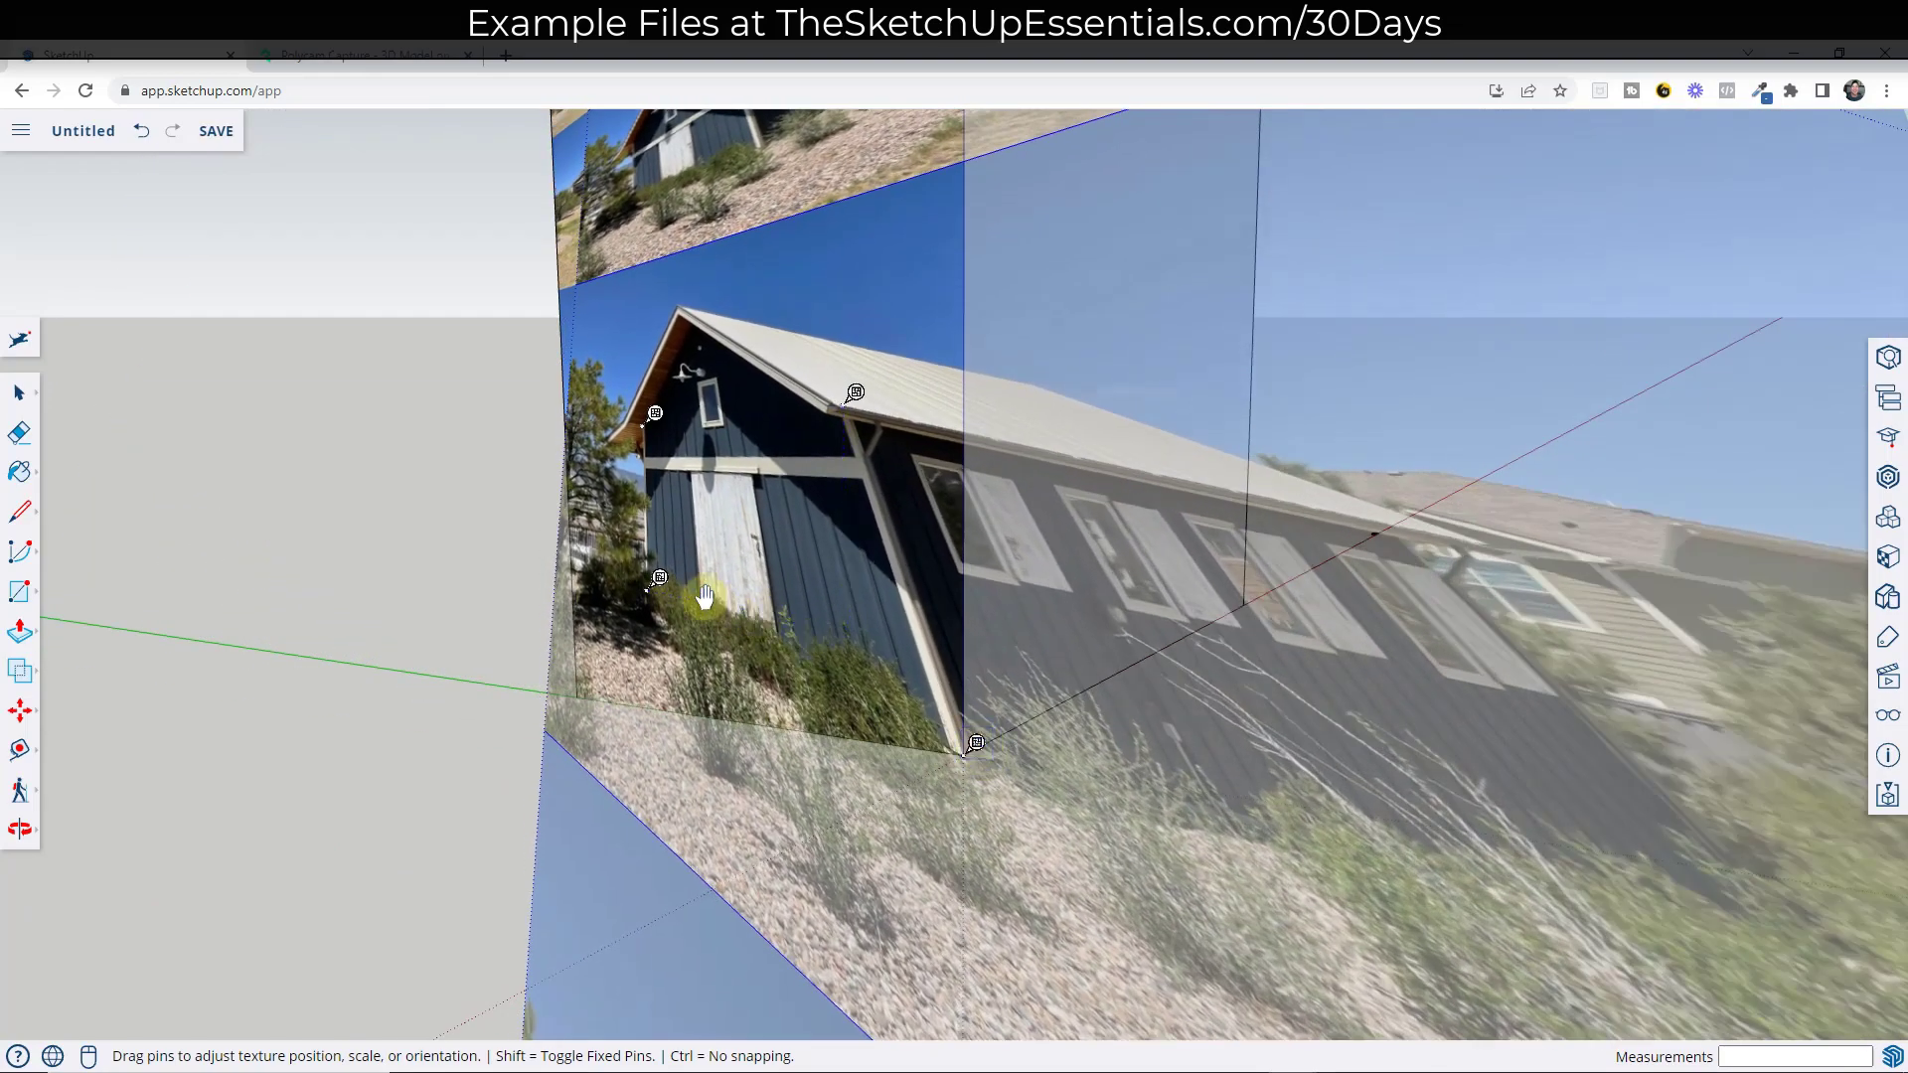
left_click_drag(660, 579, 590, 683)
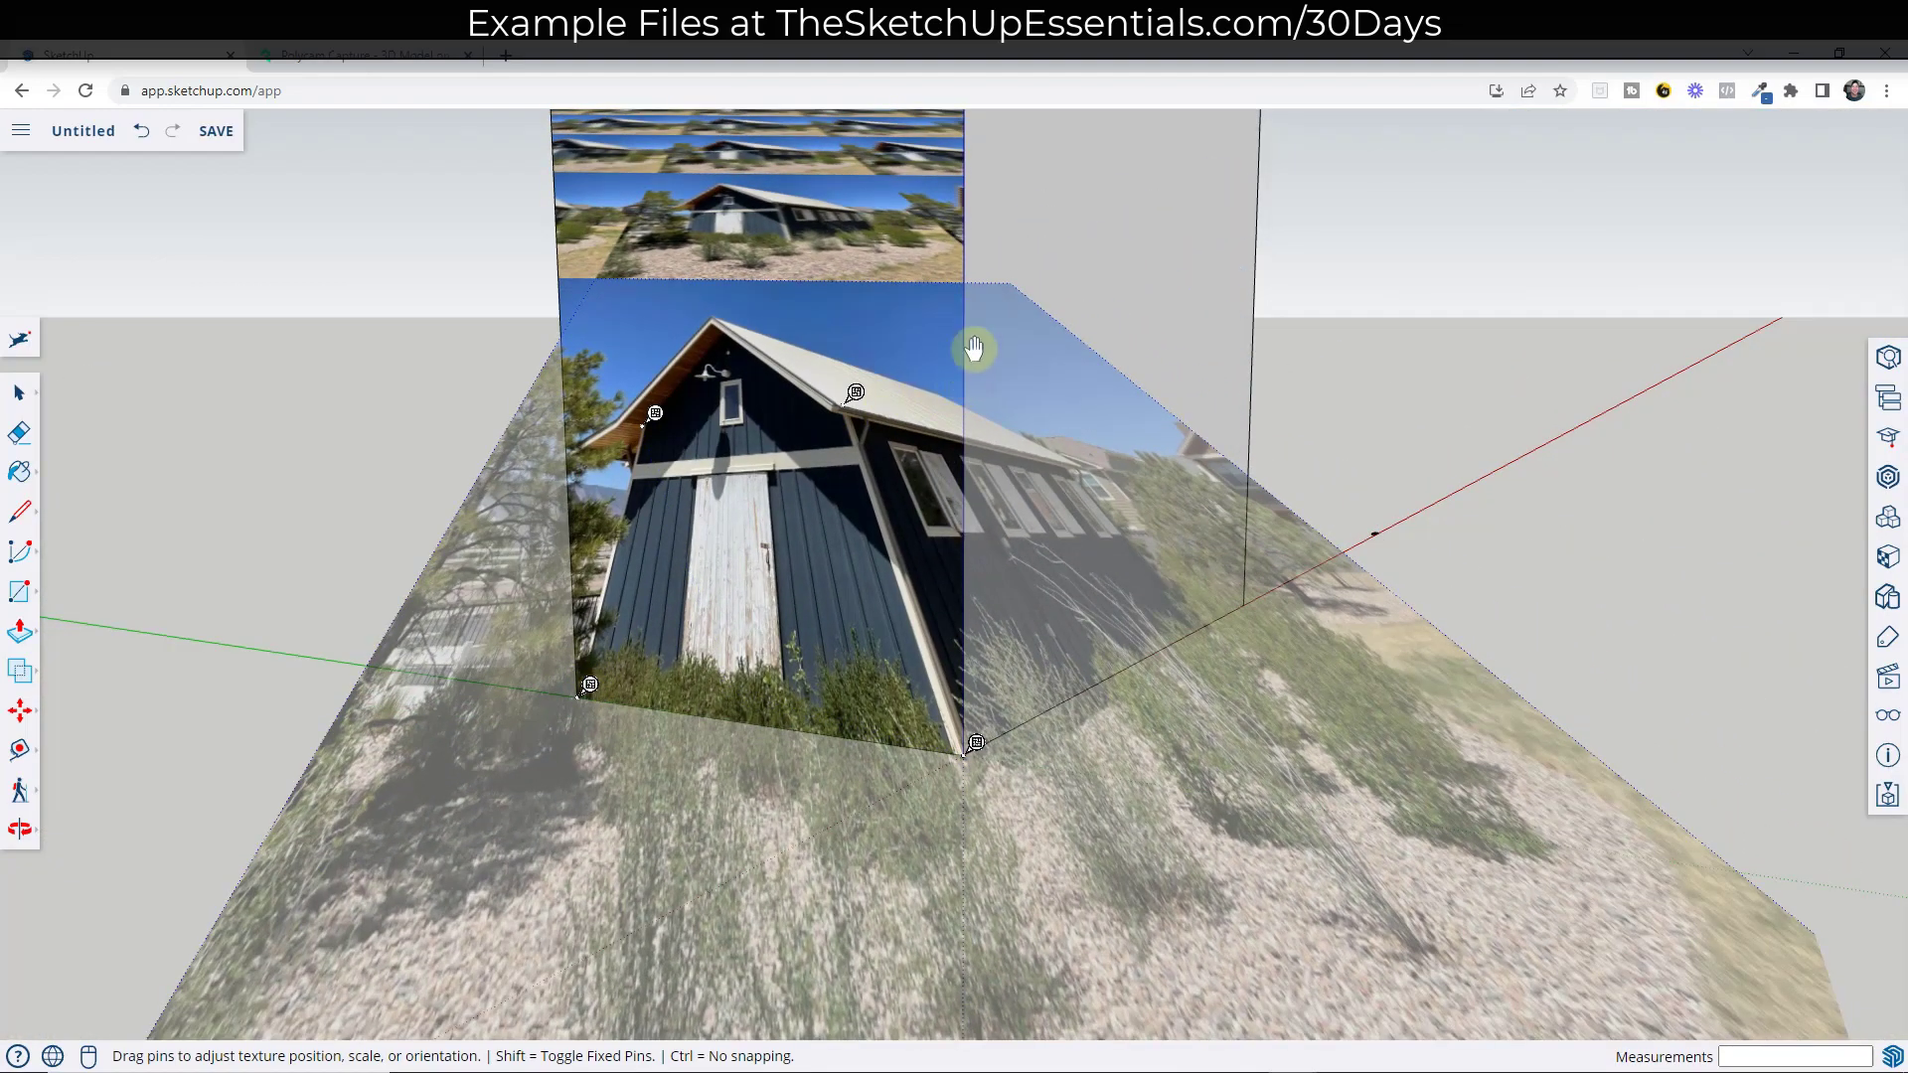
left_click_drag(860, 405, 976, 478)
left_click_drag(653, 414, 580, 463)
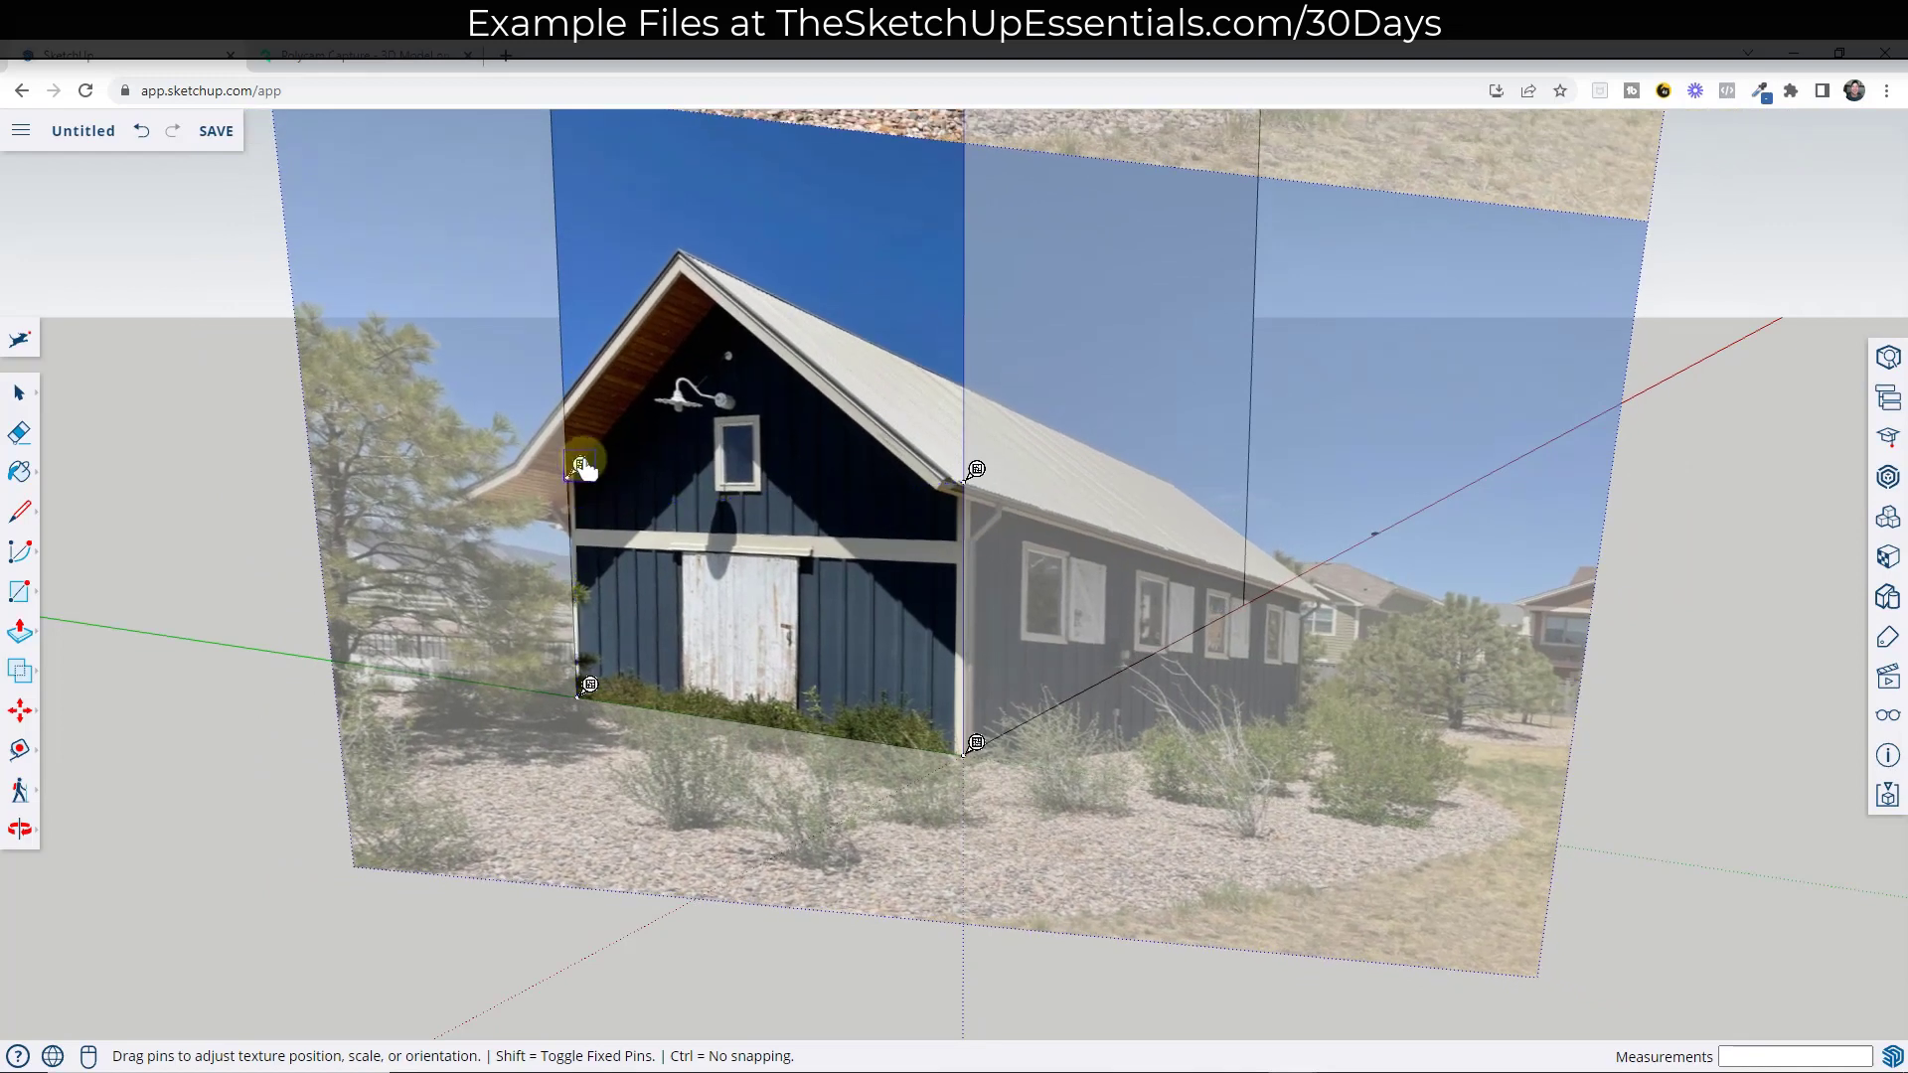
left_click(747, 497)
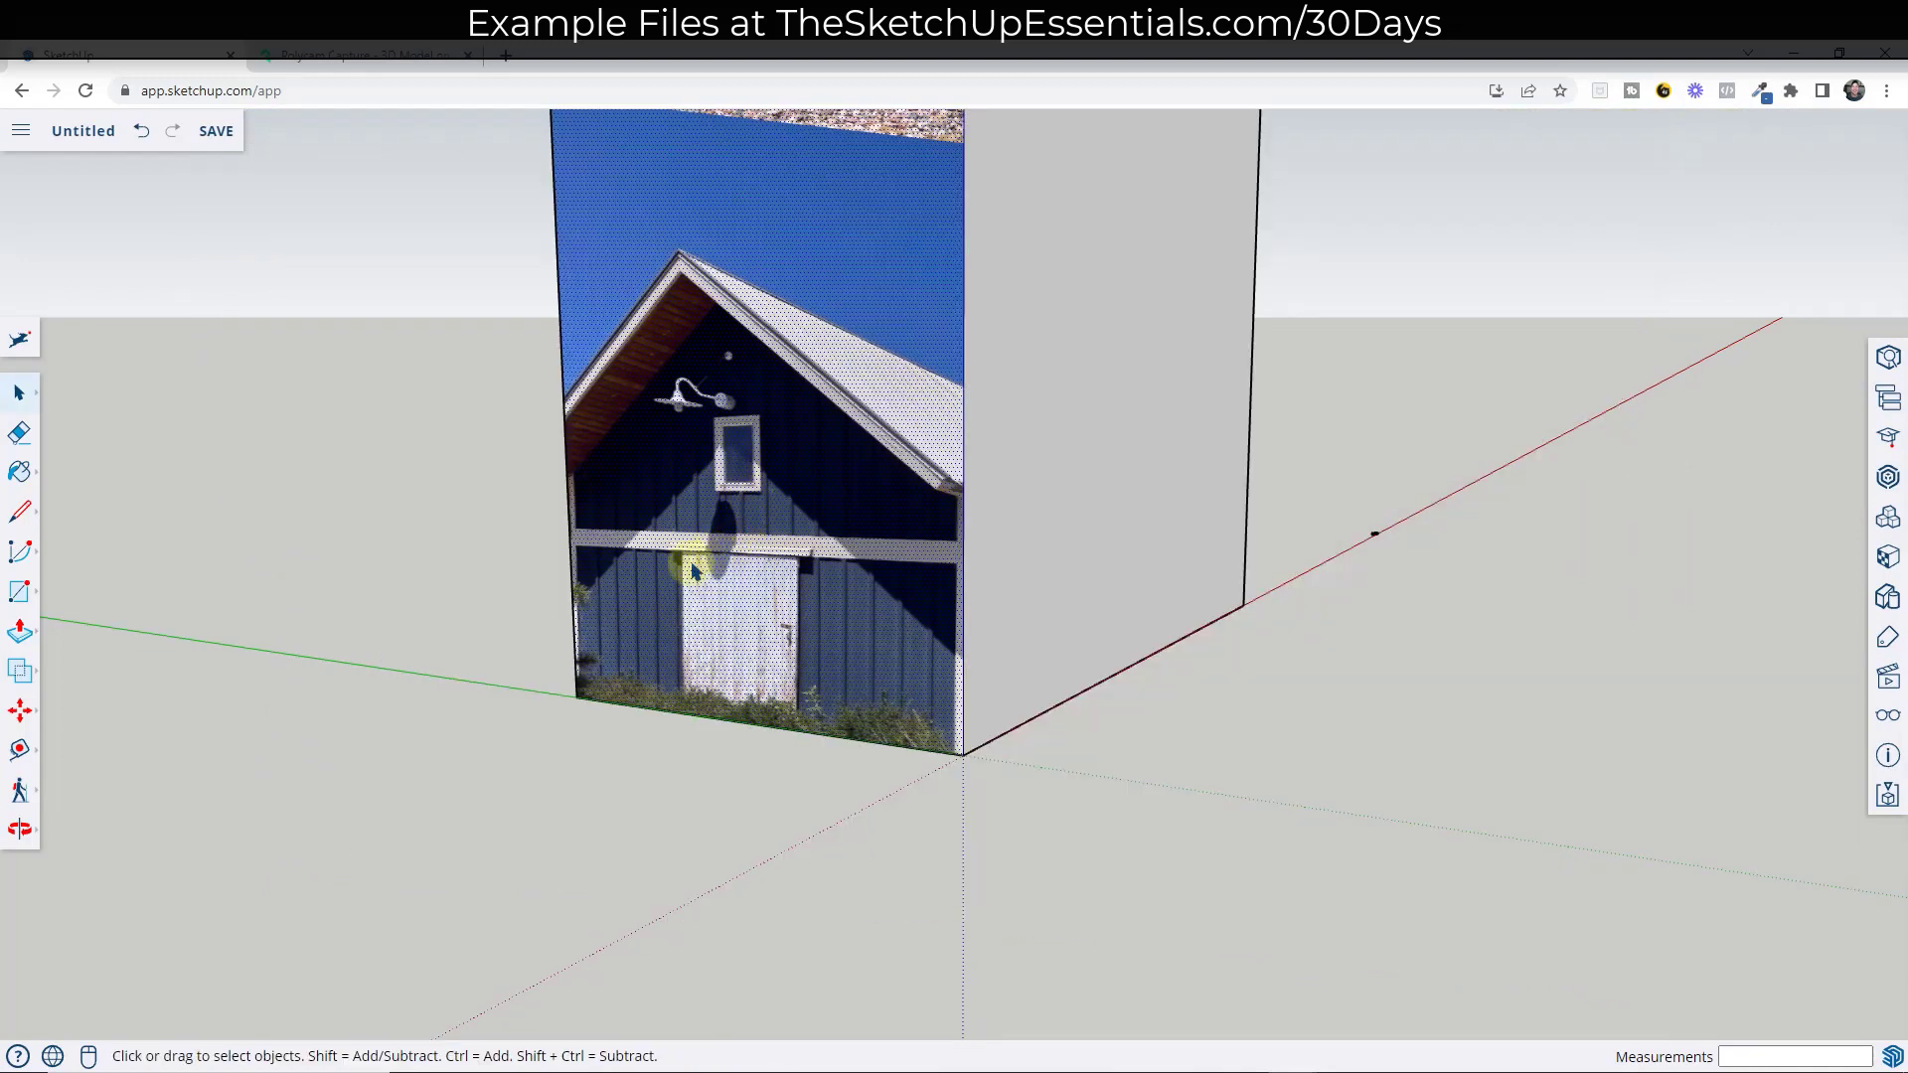
Step: Draw a 12' vertical line up the far side edge of the textured face from its base corner
key("l")
left_click(576, 697)
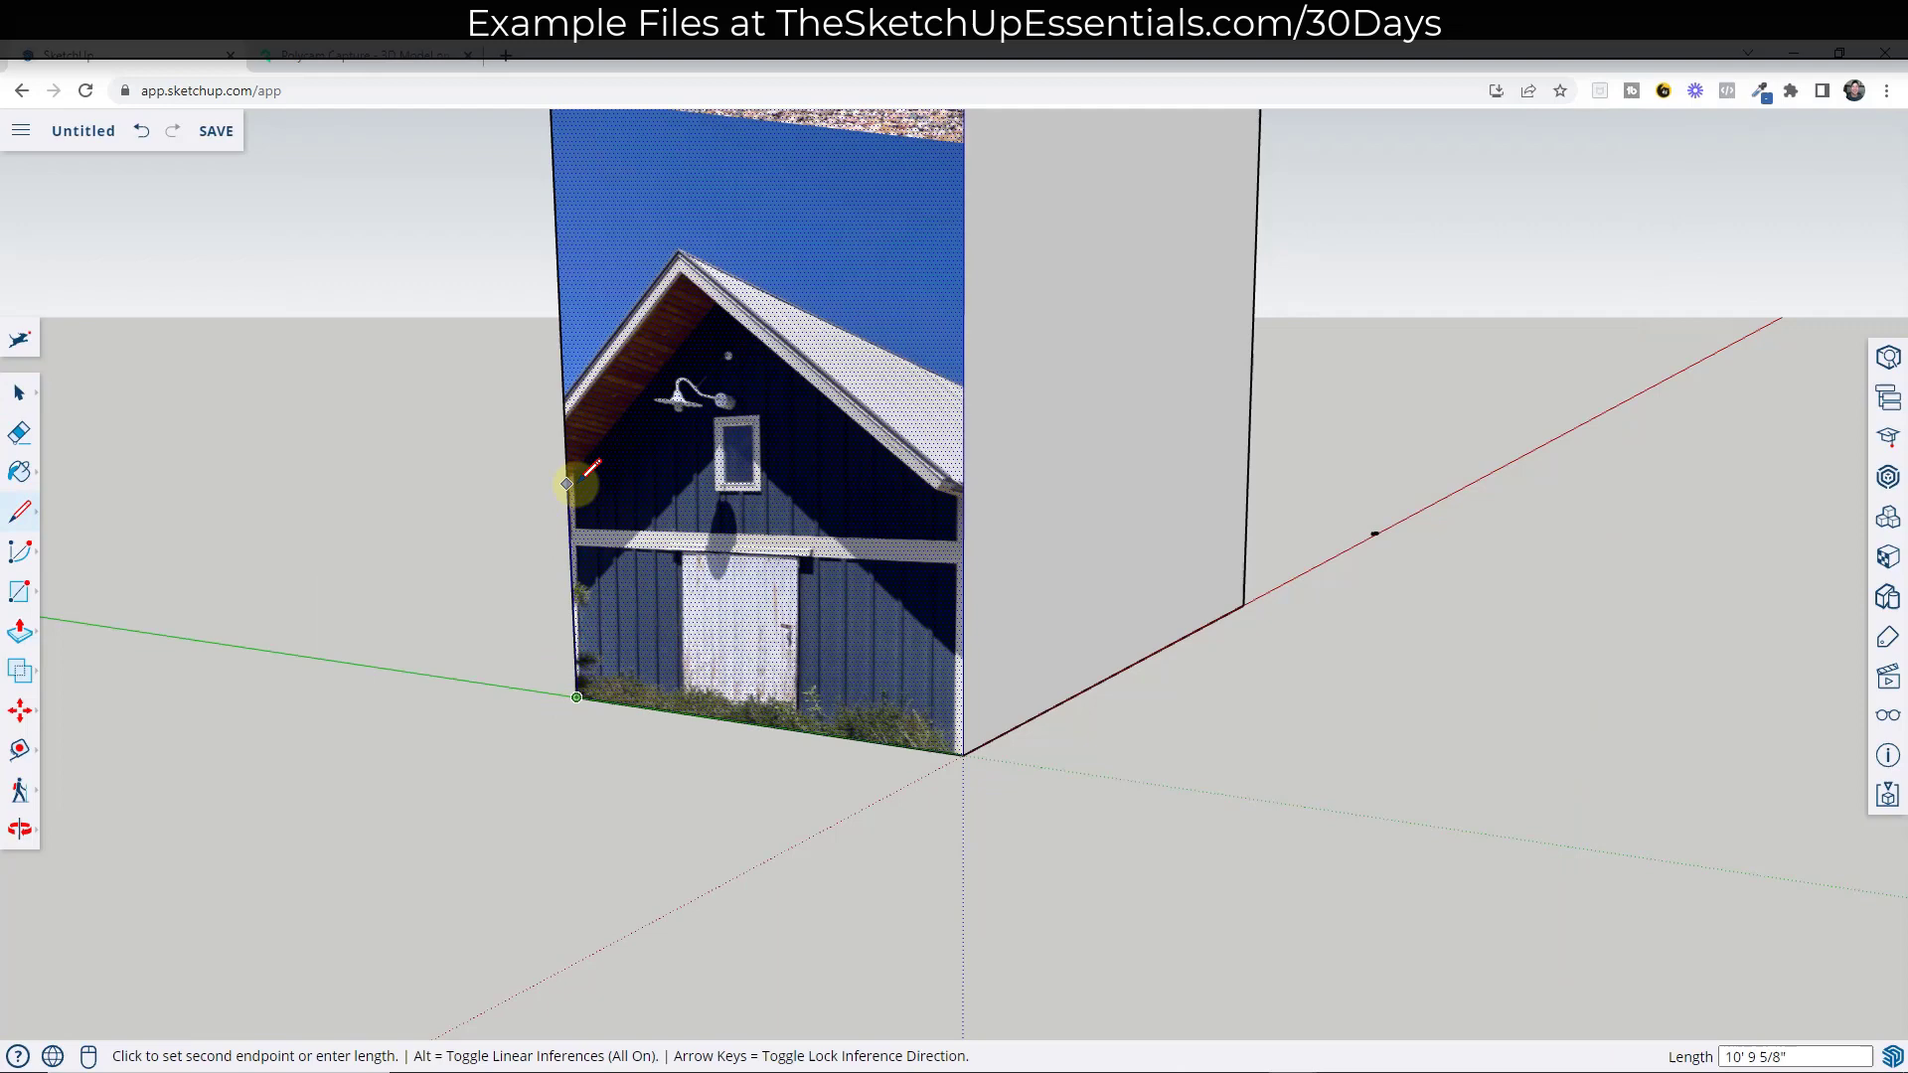
key("Escape")
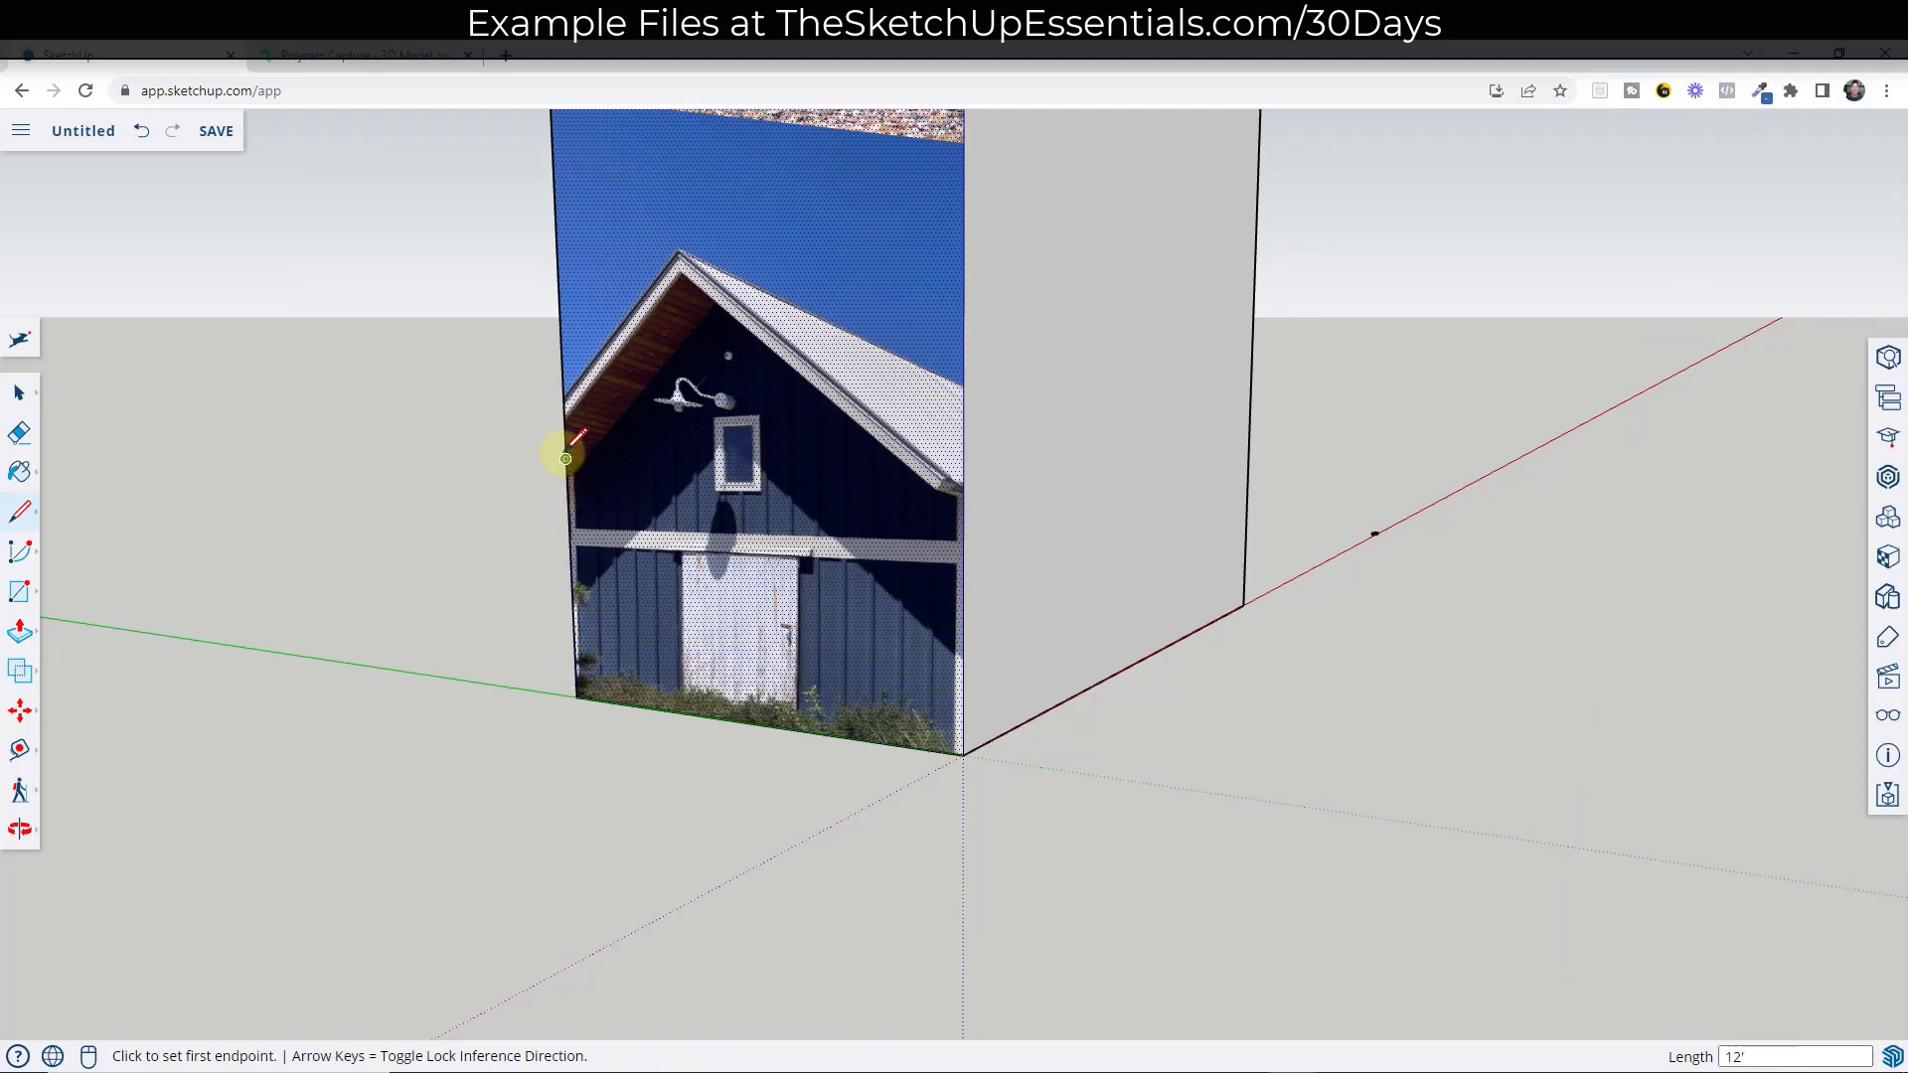
key("space")
Step: Reopen the texture positioning and align the far upper pin with the 12' endpoint on the face's edge
right_click(692, 467)
mouse_move(755, 925)
left_click(944, 925)
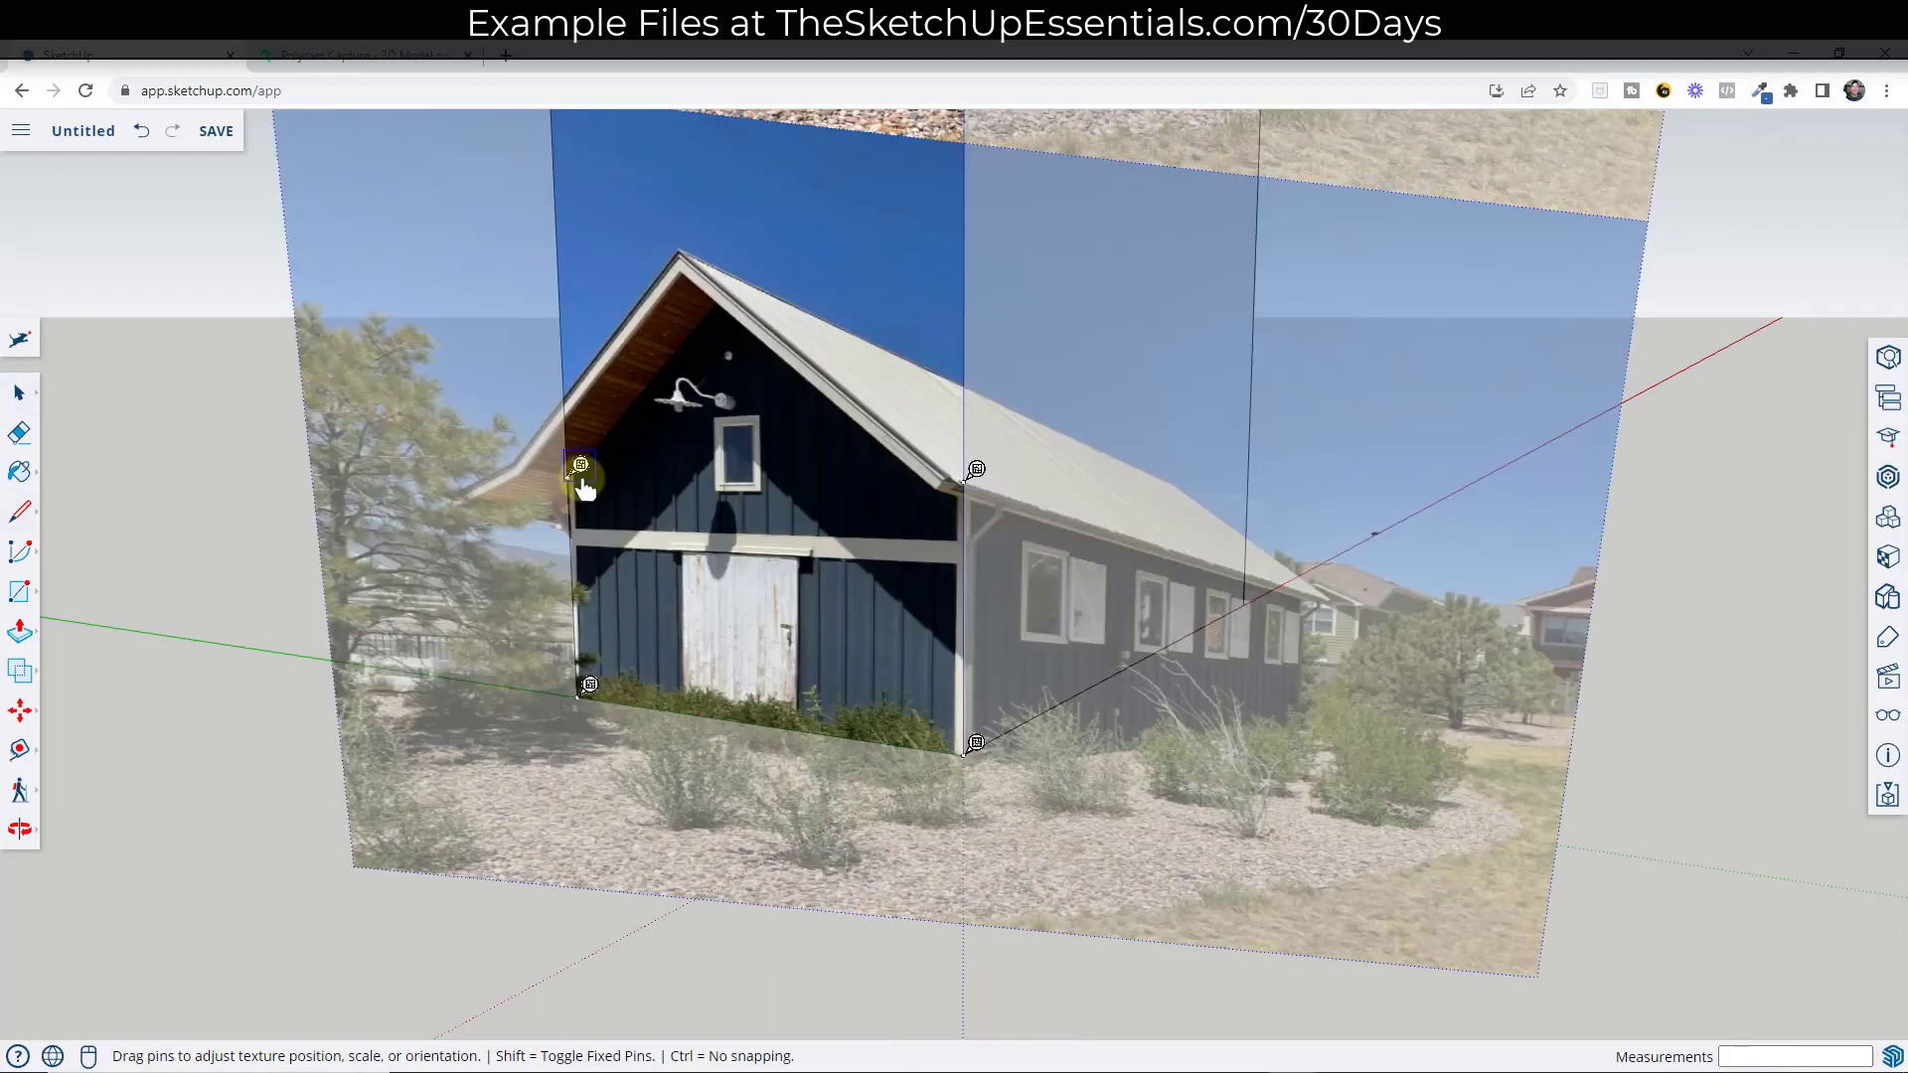
left_click_drag(582, 467, 580, 449)
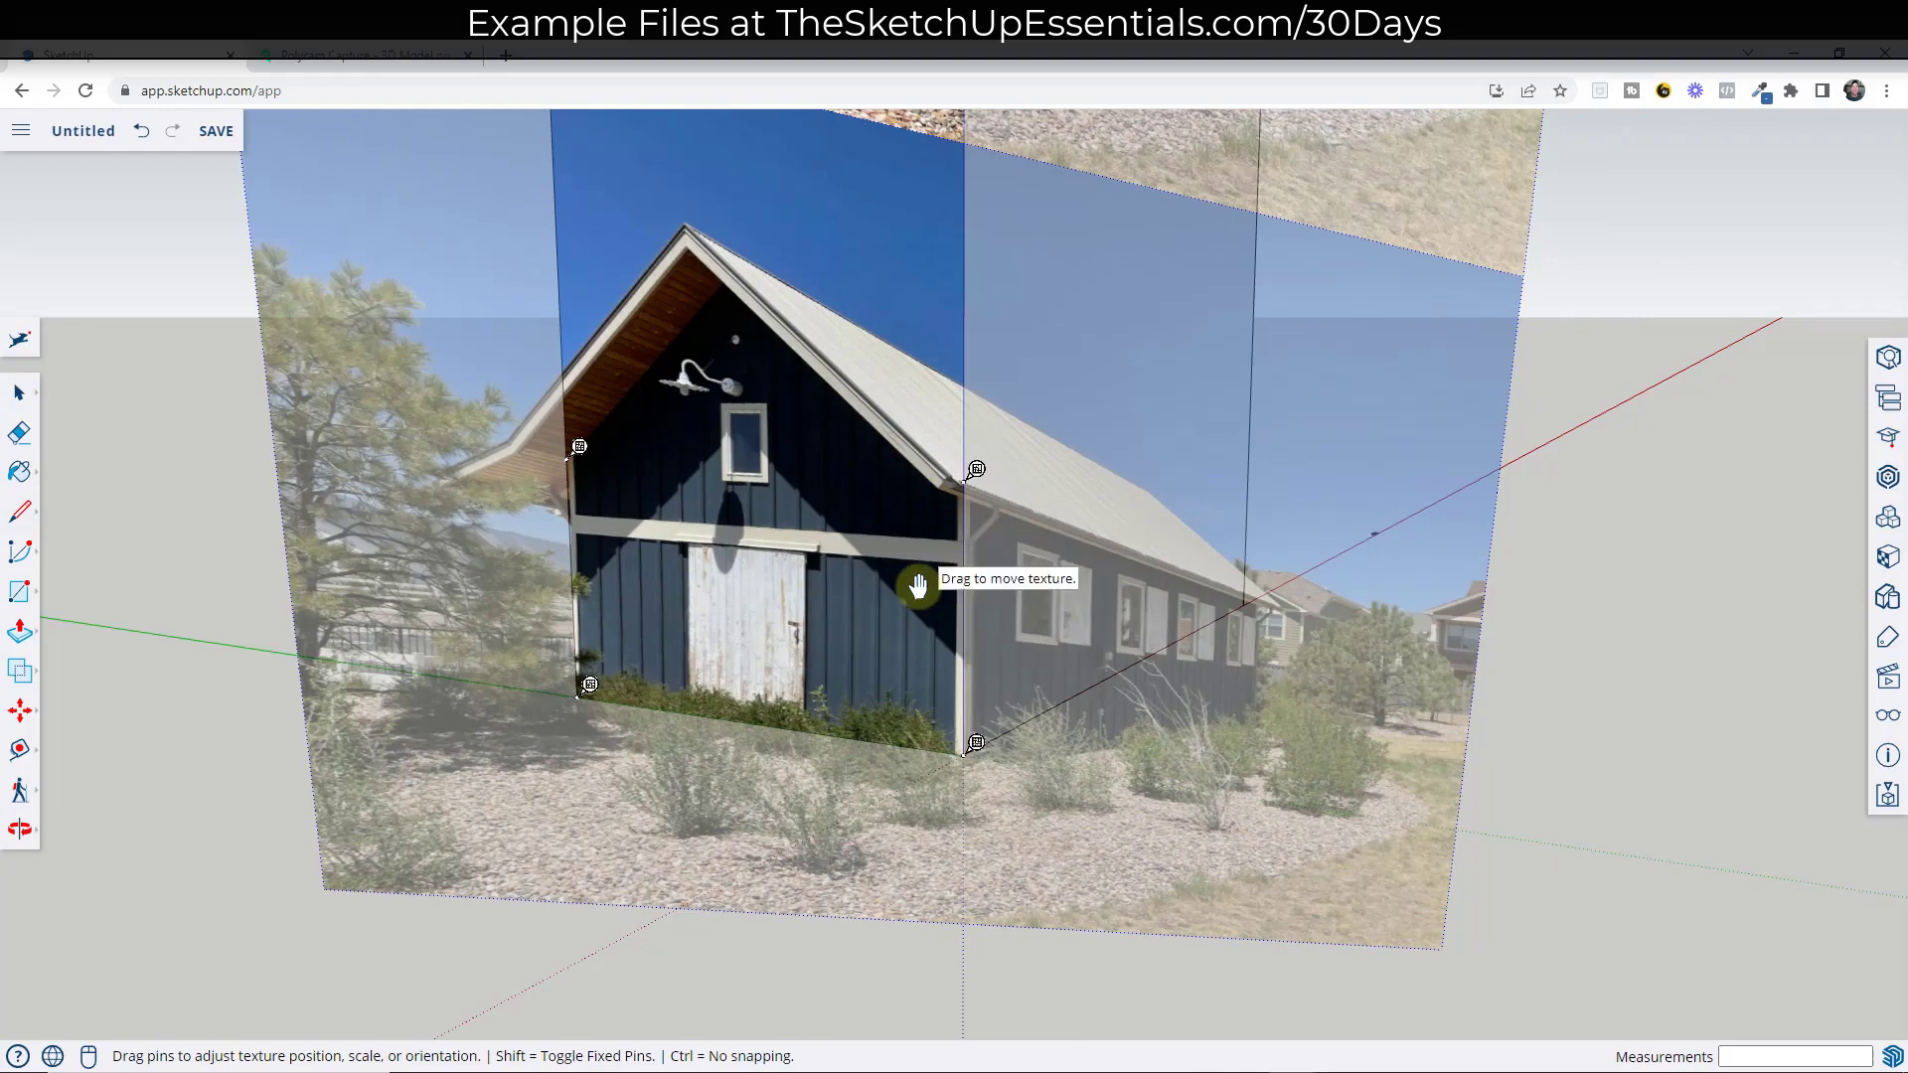
key("Return")
Step: Draw a vertical centre line on the textured face from the midpoint of its base up to the roof peak height
middle_click_drag(920, 691, 979, 437)
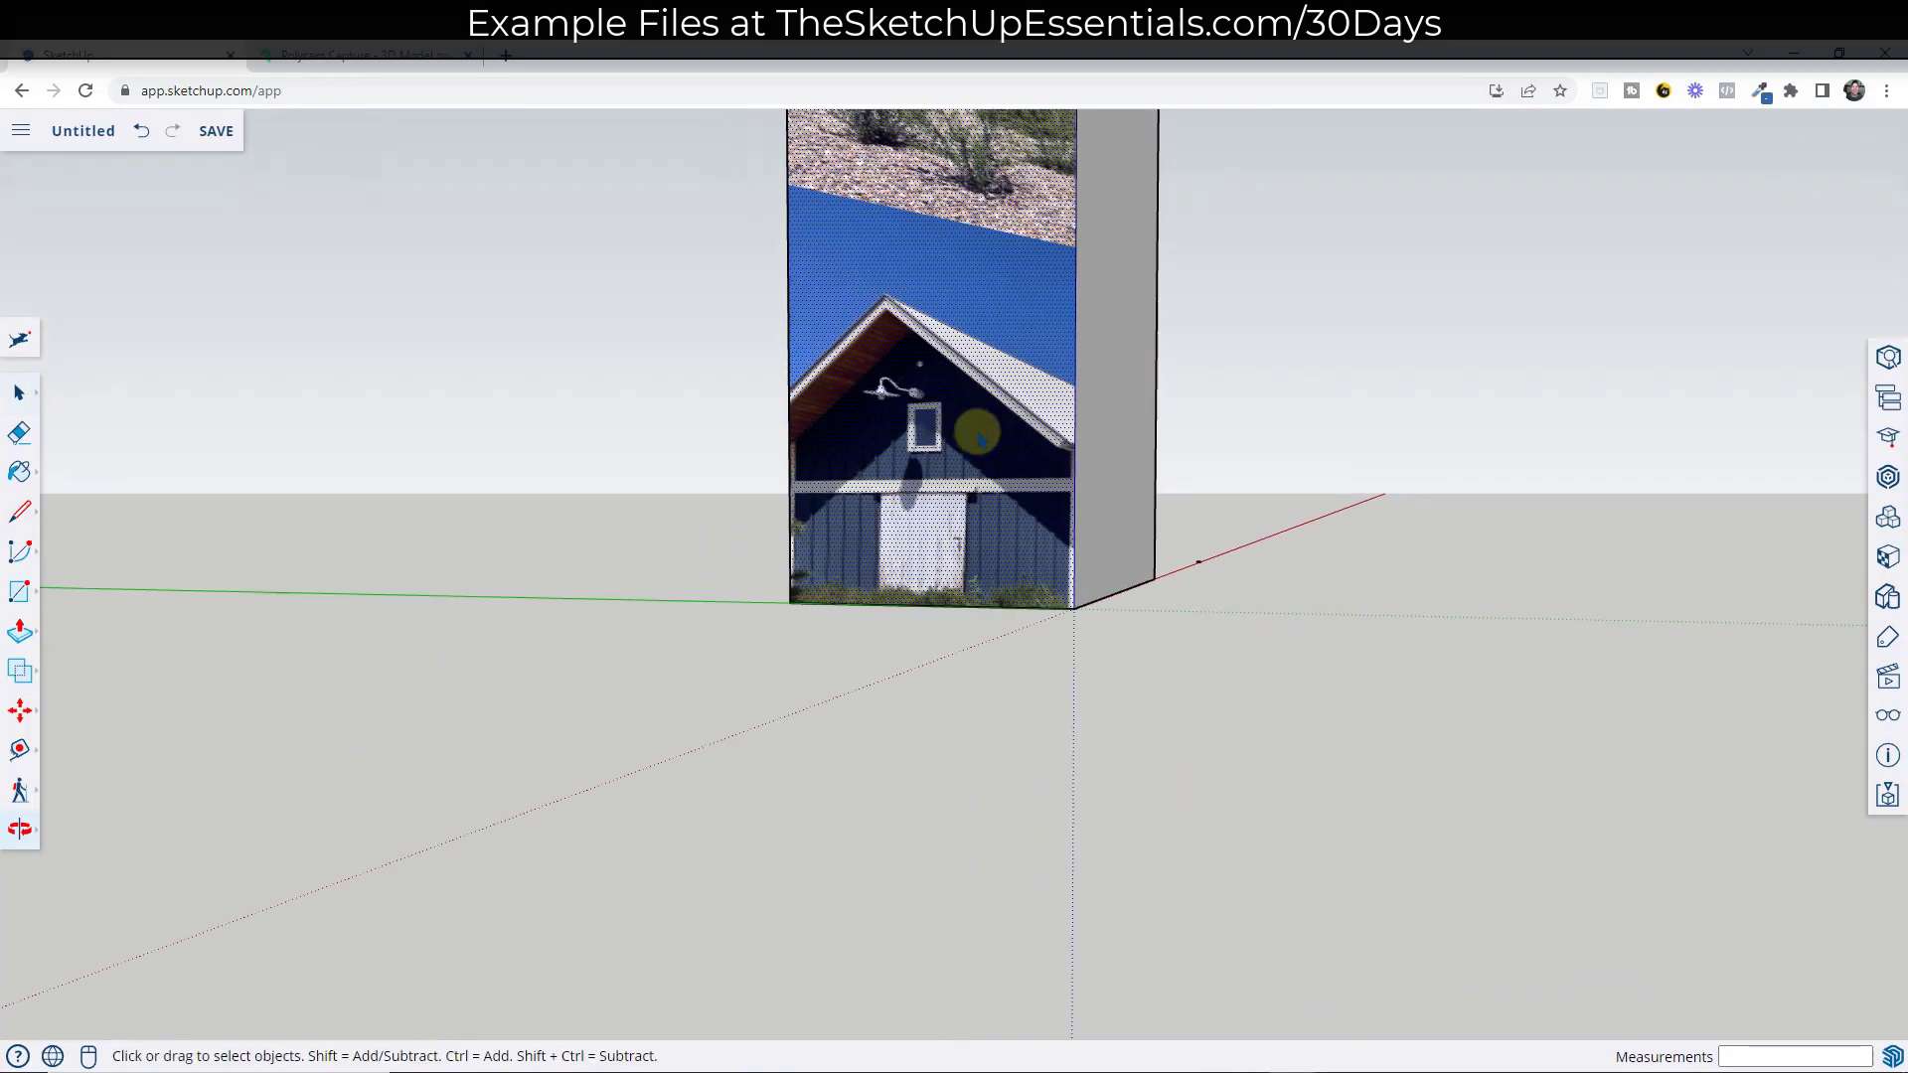
key("l")
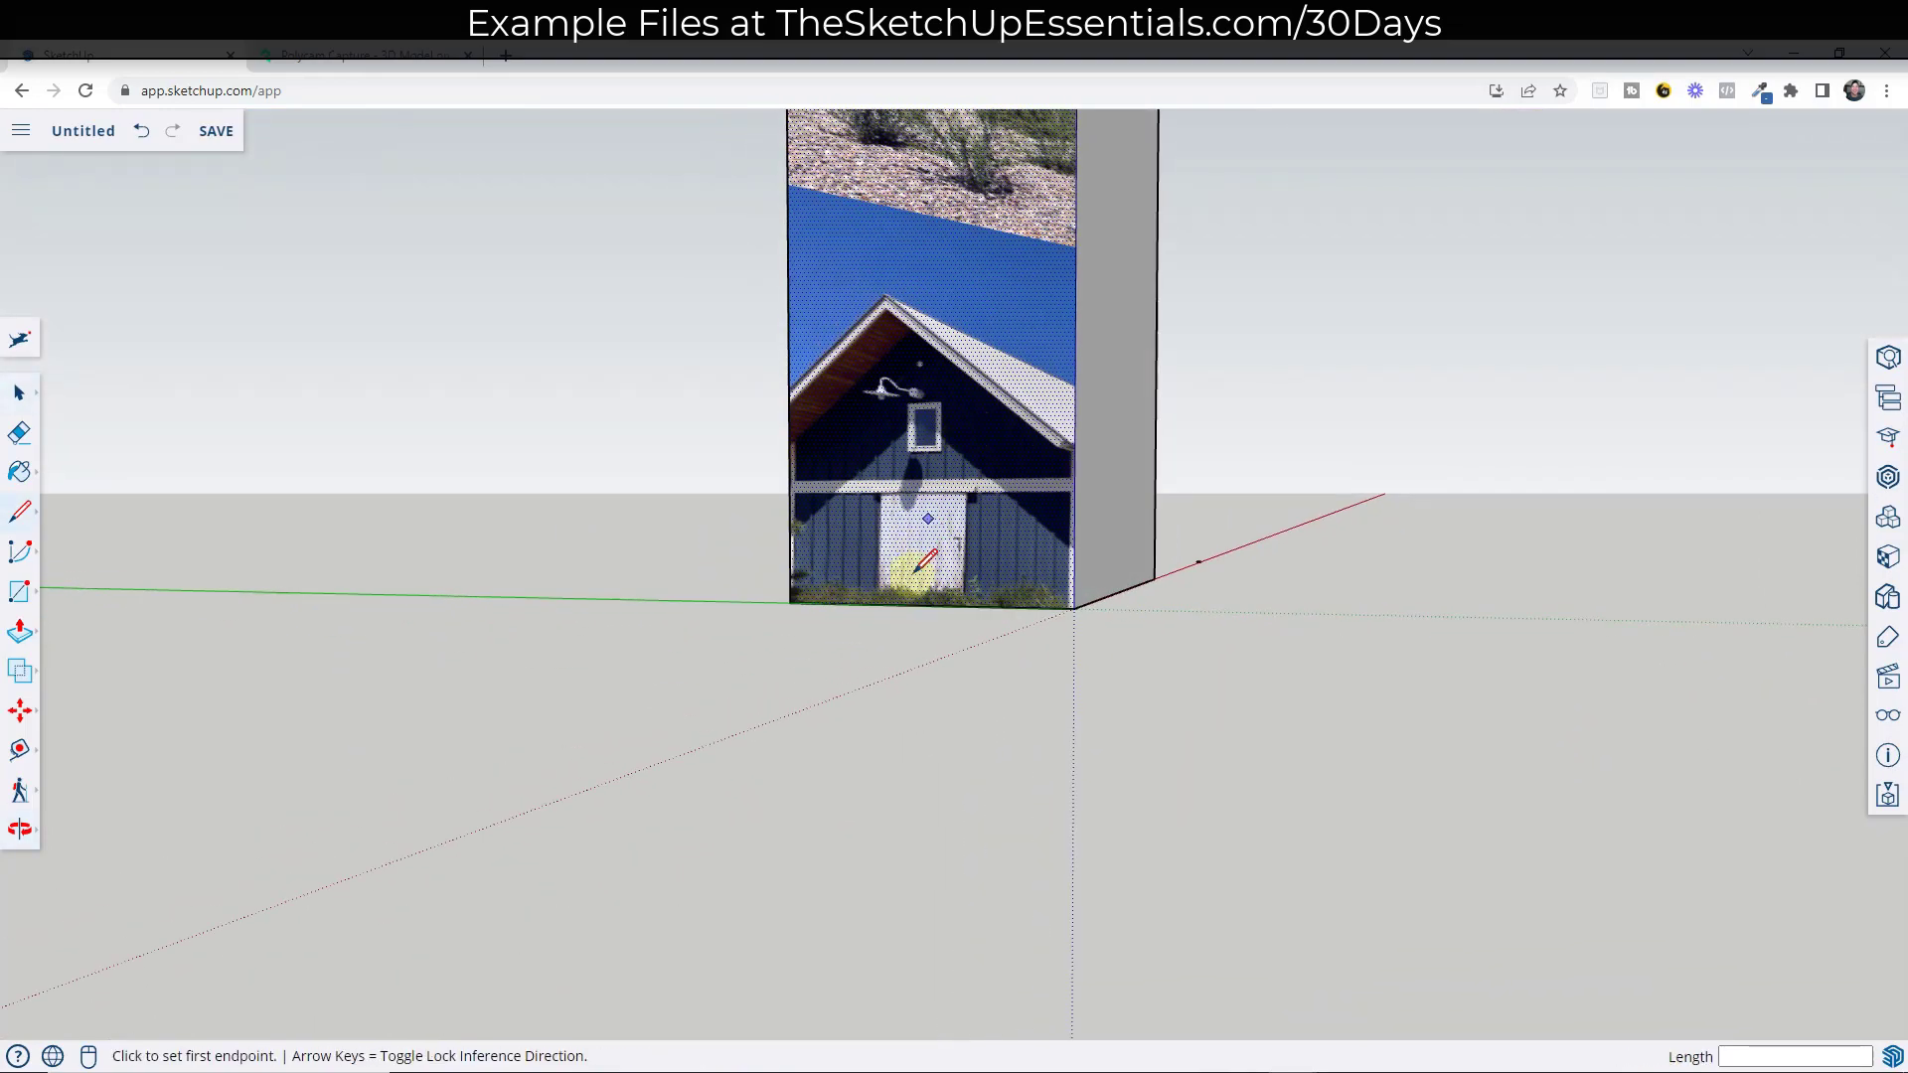
left_click(928, 604)
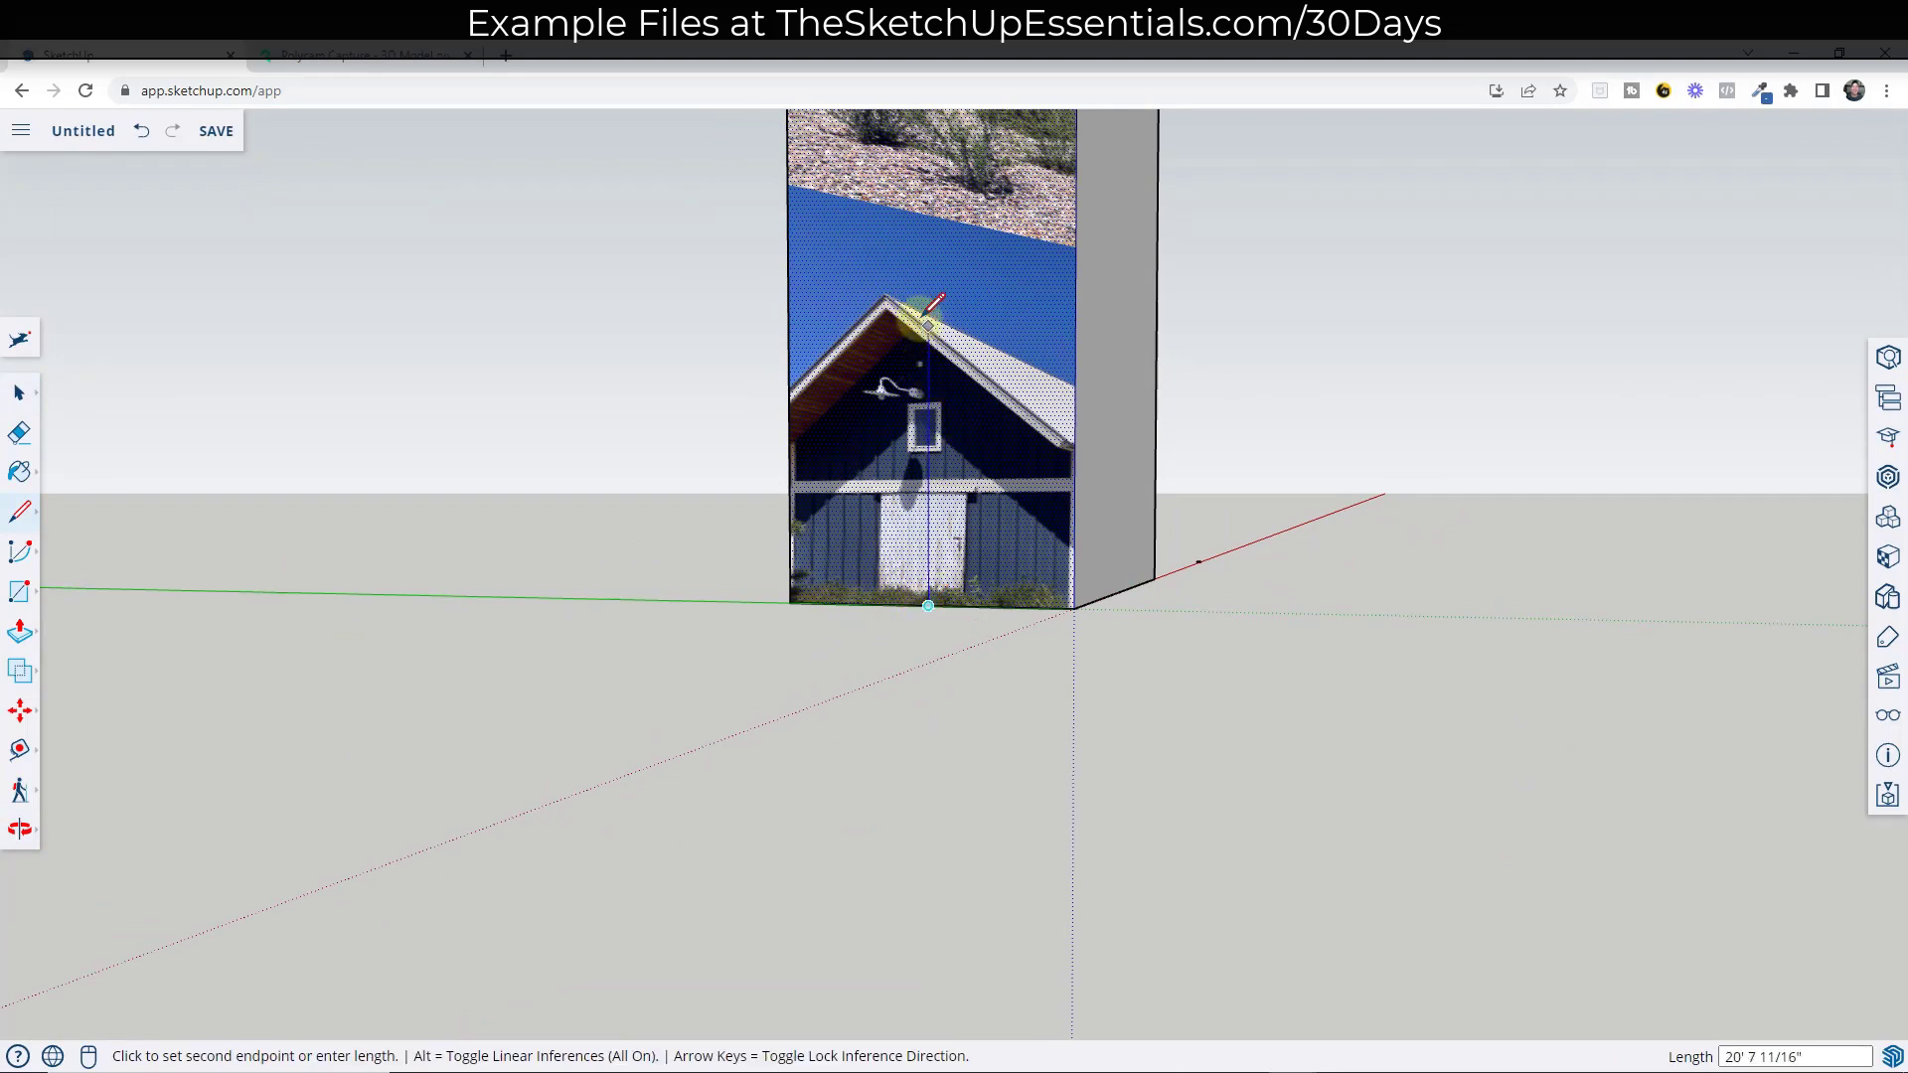
left_click(928, 318)
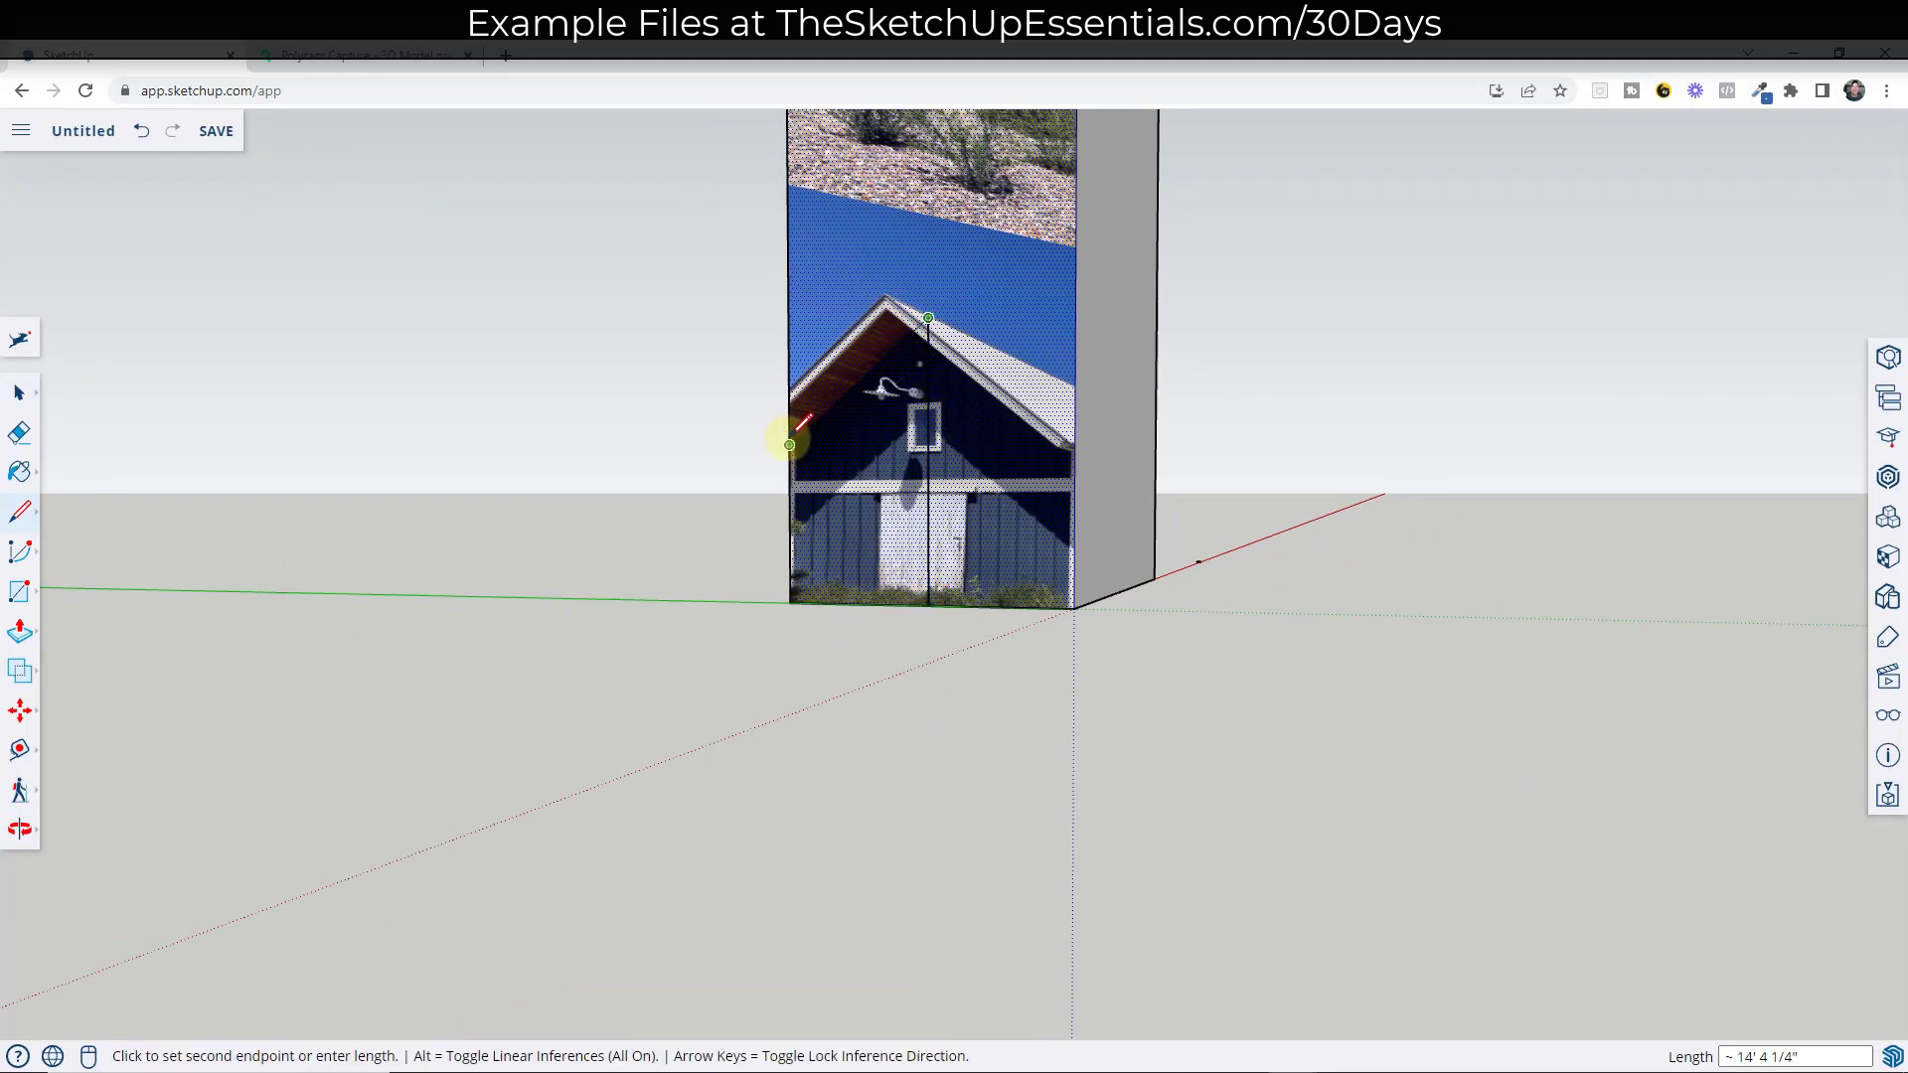
Step: Draw the two sloping roof lines from the top of the centre line to the eave points on both side edges
left_click(788, 439)
key("space")
key("l")
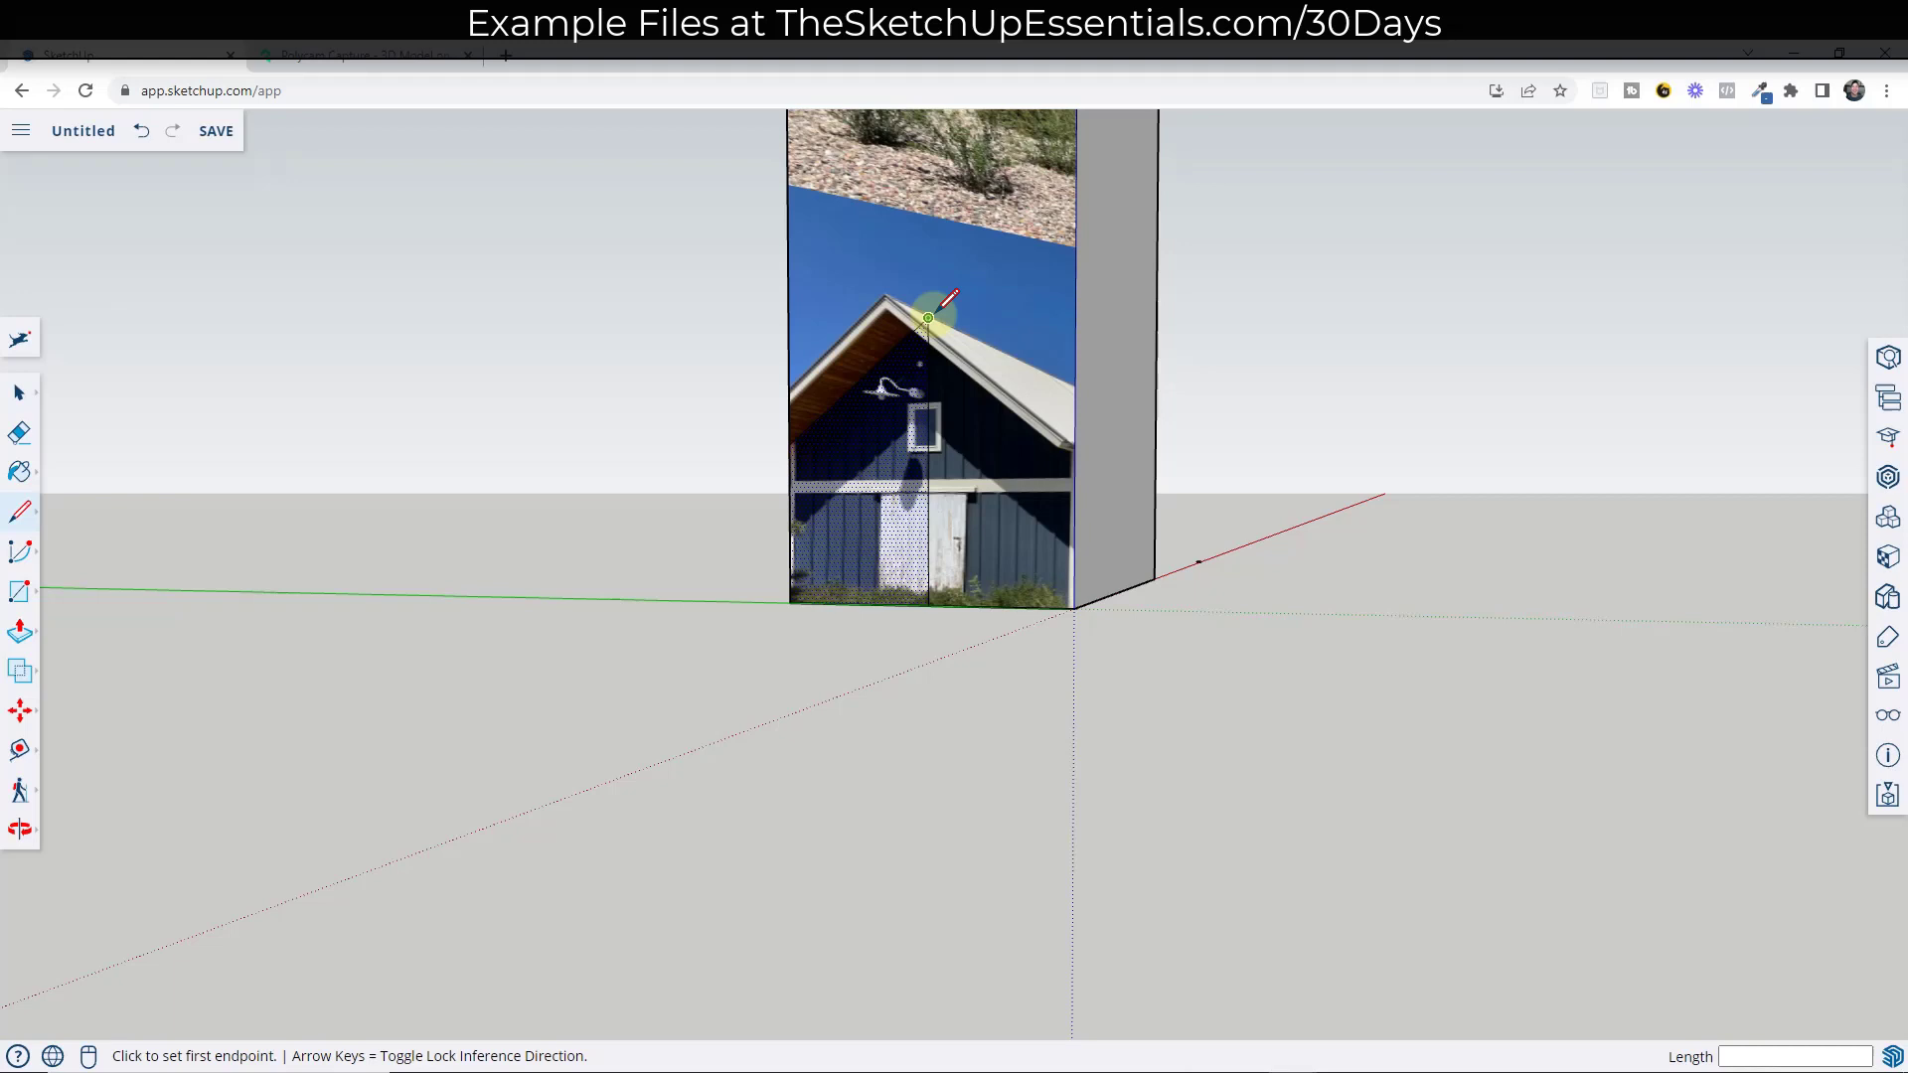
left_click(928, 318)
left_click(1074, 446)
key("space")
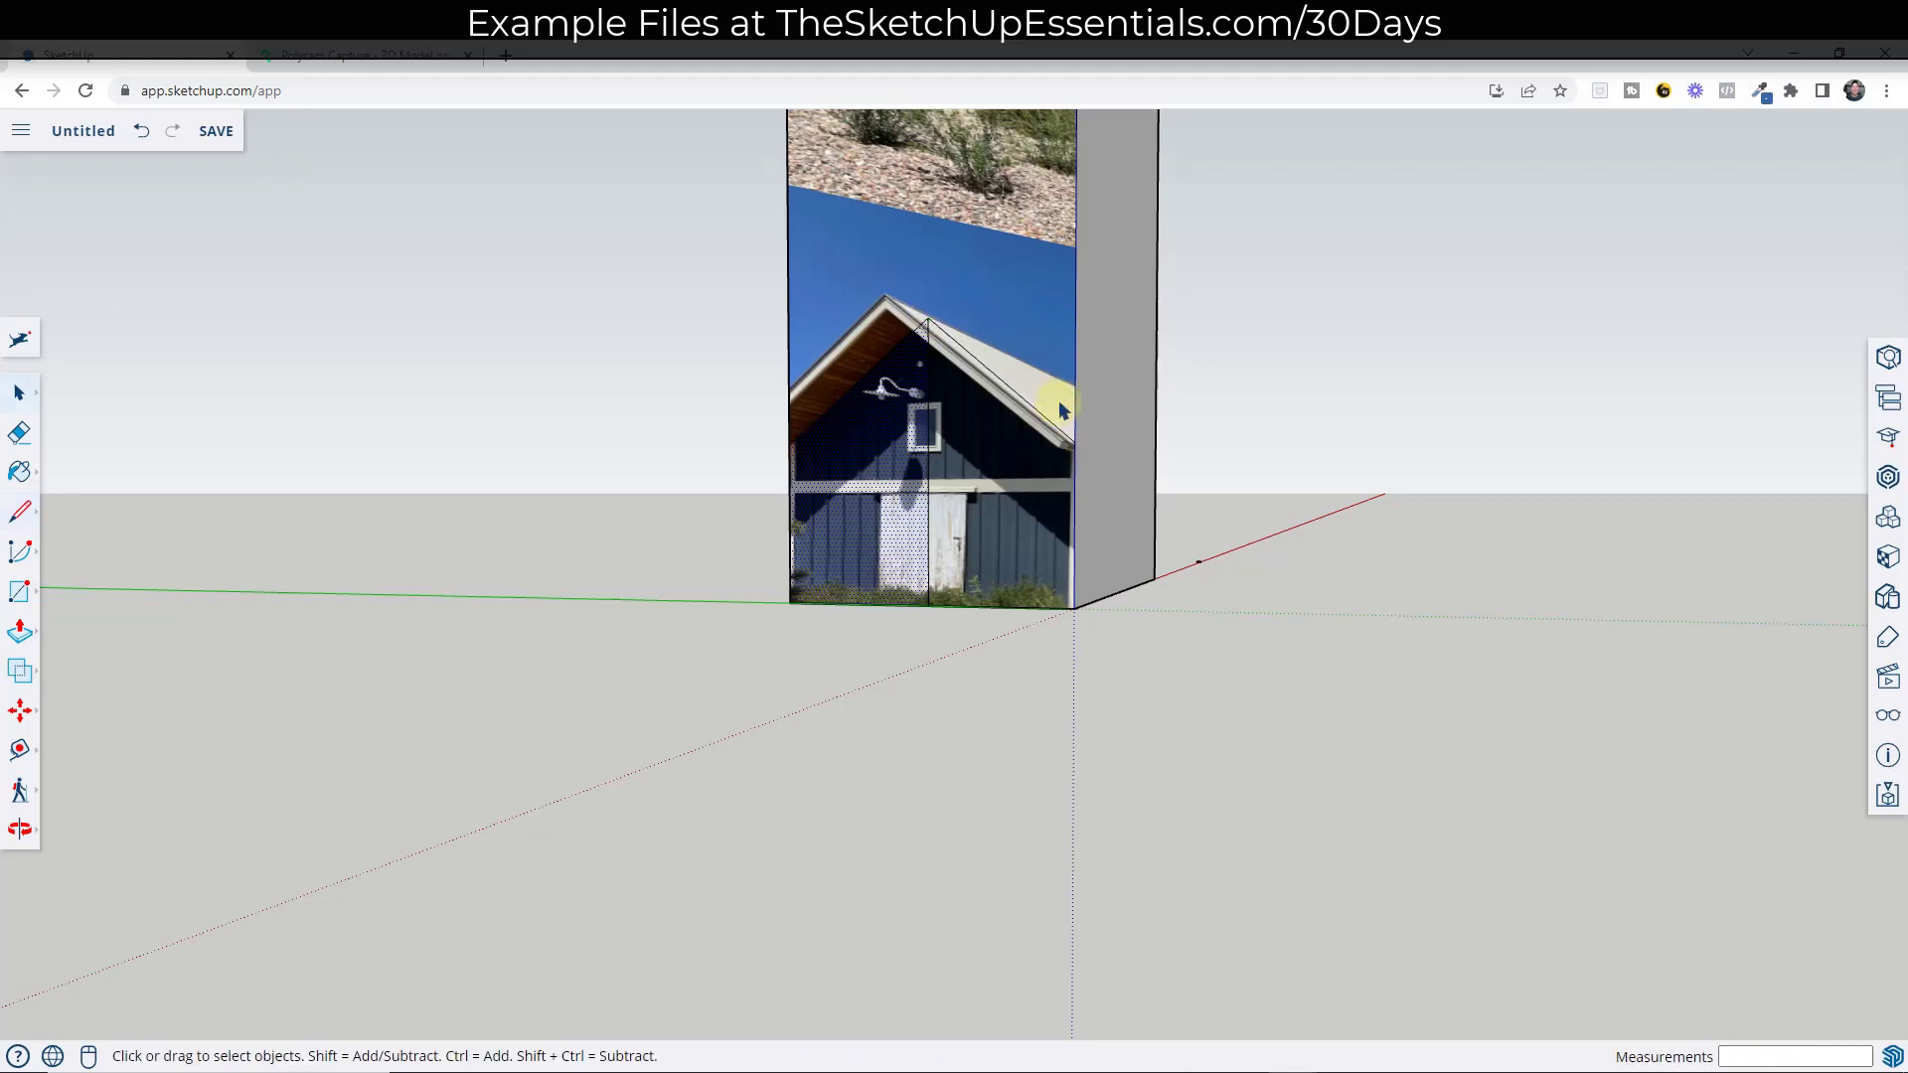
Step: Push the face area above the roof lines back through the full box depth to leave a gabled building
middle_click_drag(1058, 401, 1010, 437)
scroll(1010, 398, "down", 4)
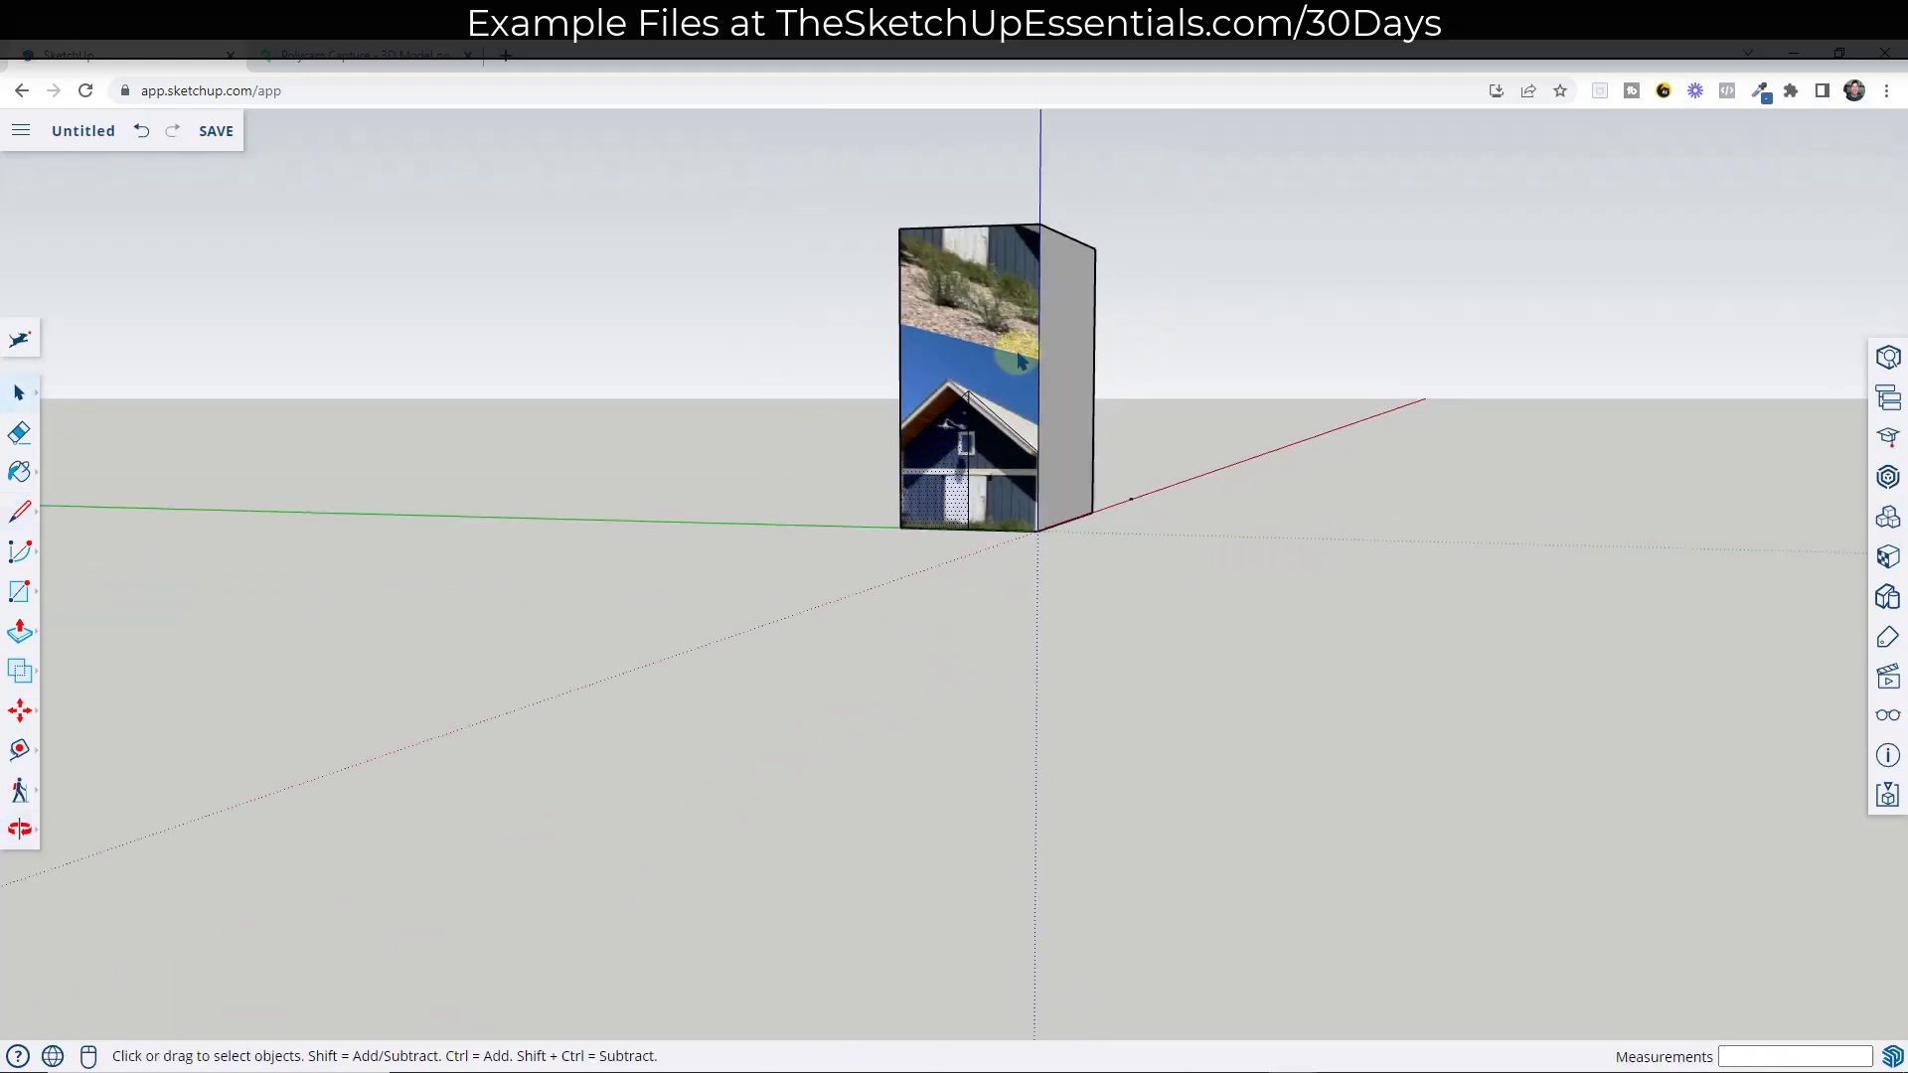
key("p")
left_click(1021, 361)
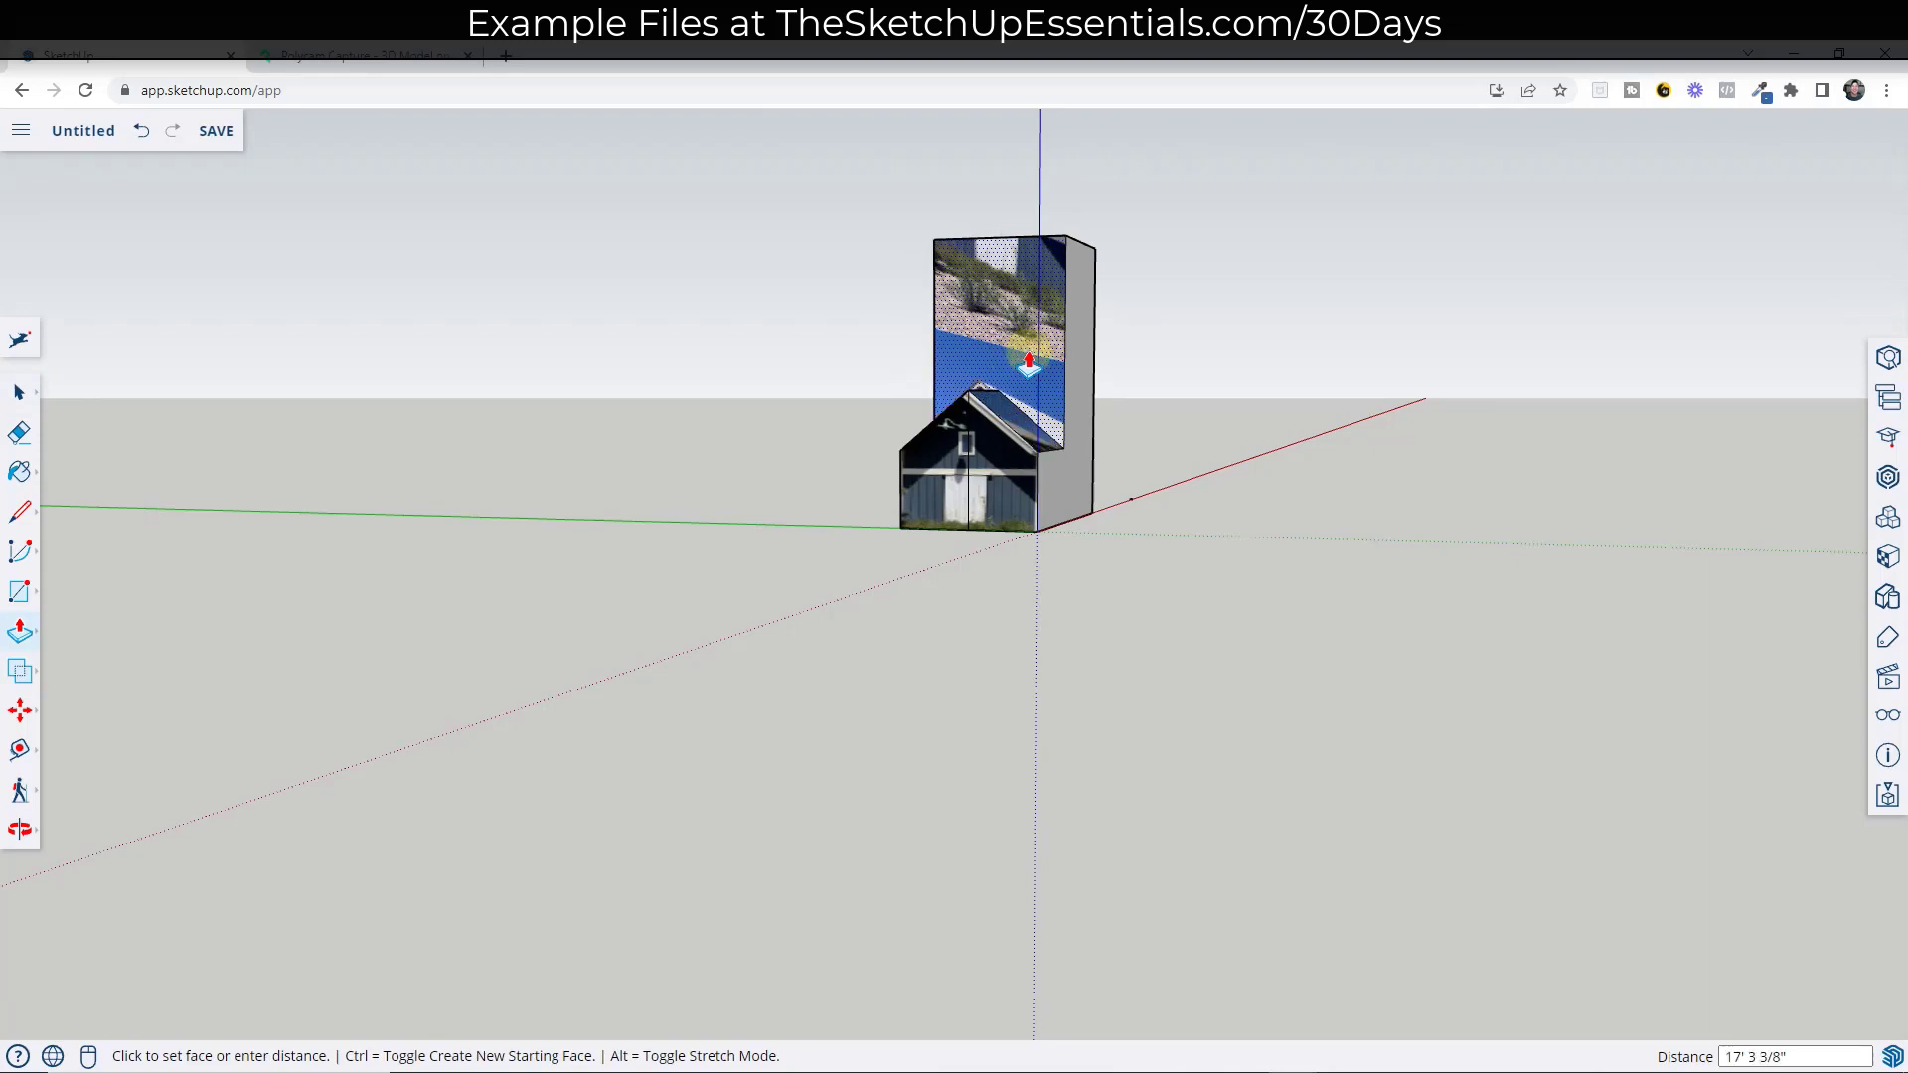
left_click(1069, 351)
Step: Erase the vertical centre line on the building's gable front
middle_click_drag(1129, 366, 924, 382)
scroll(938, 438, "up", 5)
scroll(938, 449, "up", 2)
key("e")
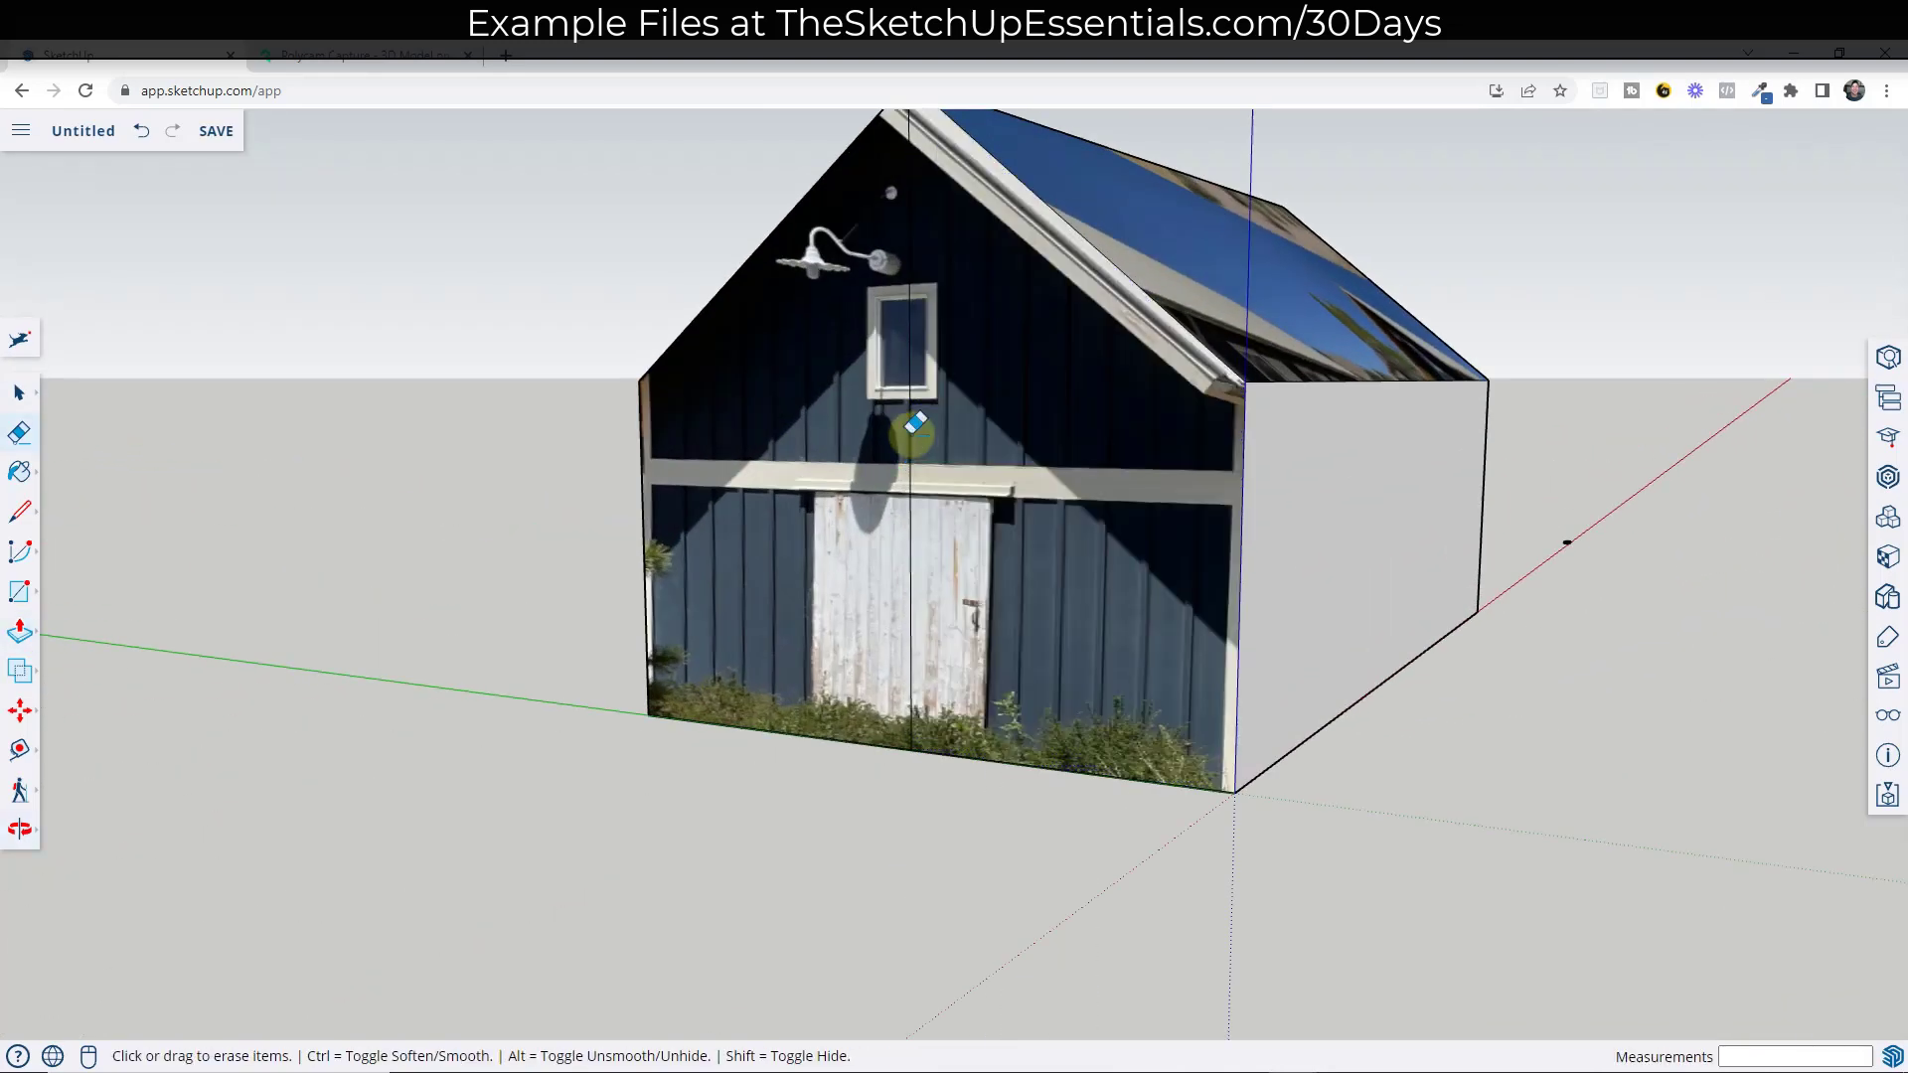
left_click(910, 438)
Step: Examine the textured gable front, roof slopes and side walls from both sides of the building
scroll(1093, 398, "down", 2)
middle_click_drag(1091, 398, 901, 260)
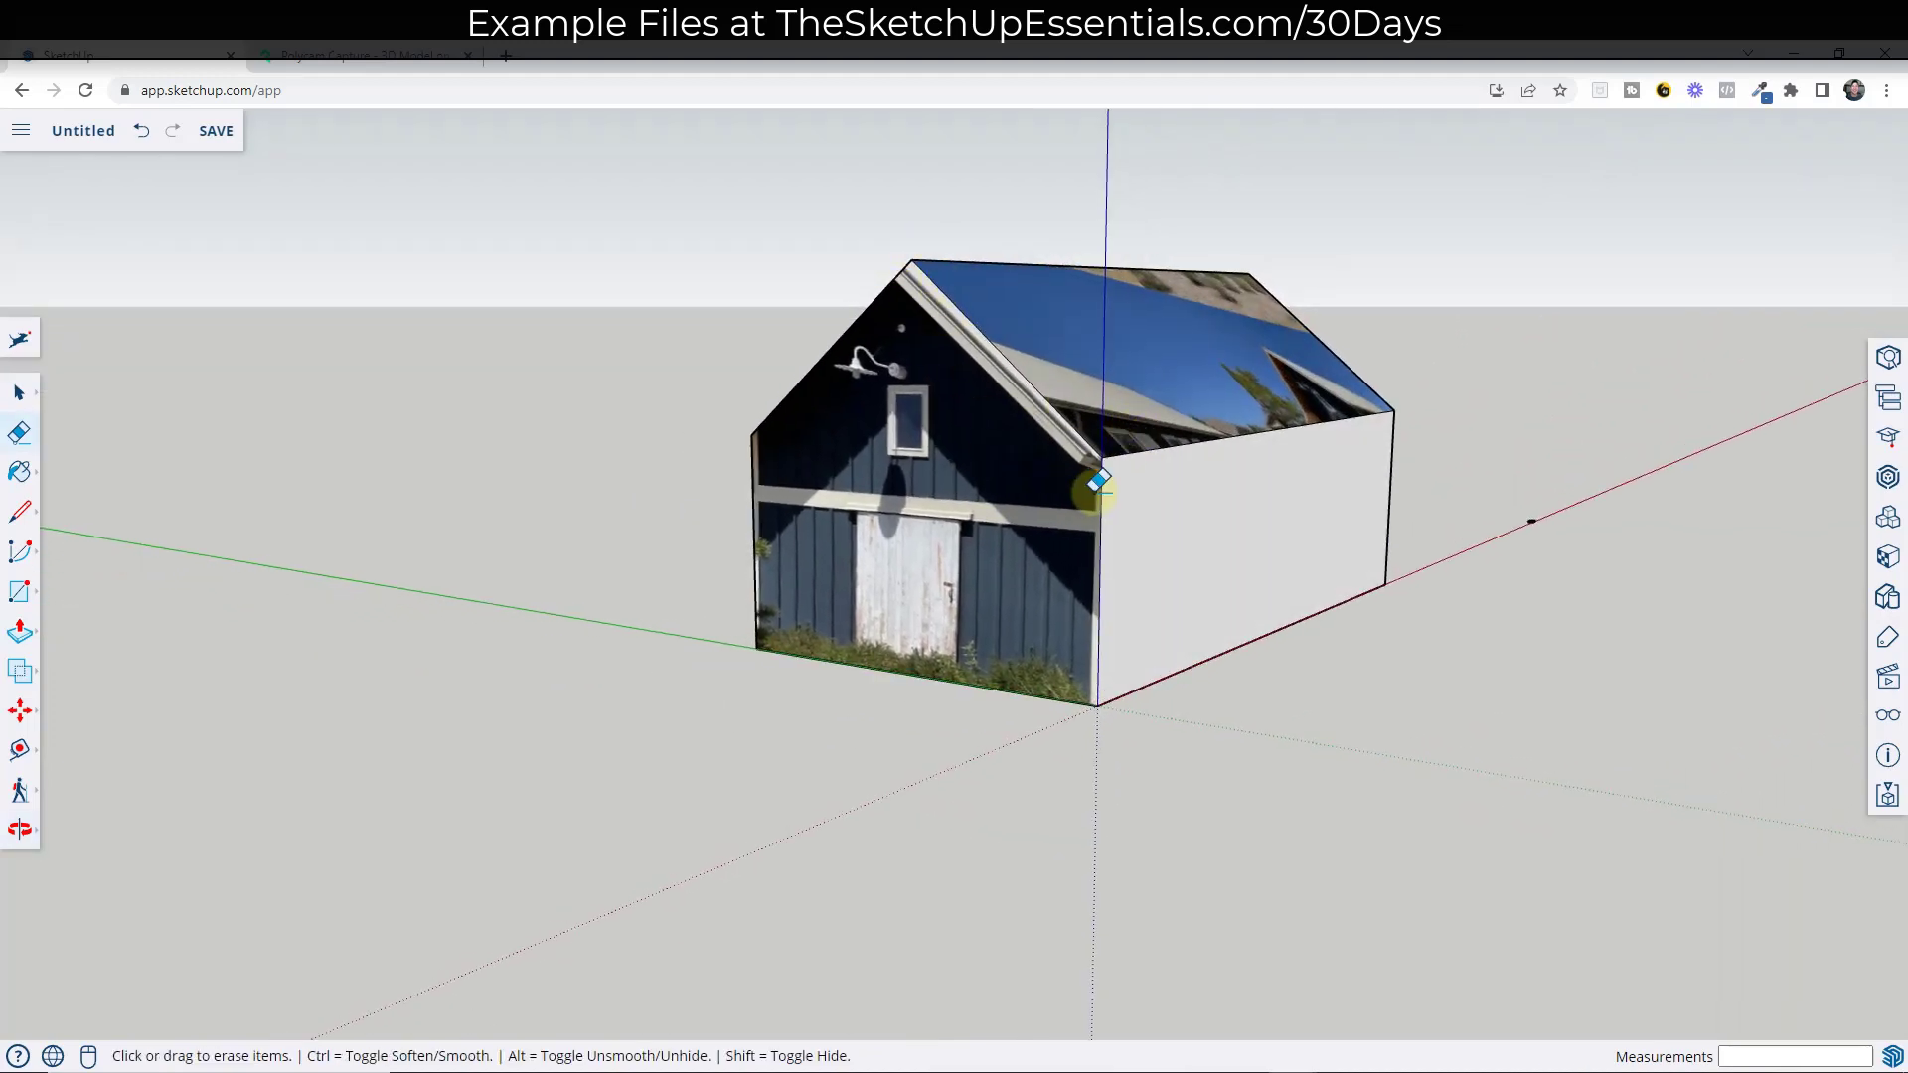
scroll(1093, 472, "up", 4)
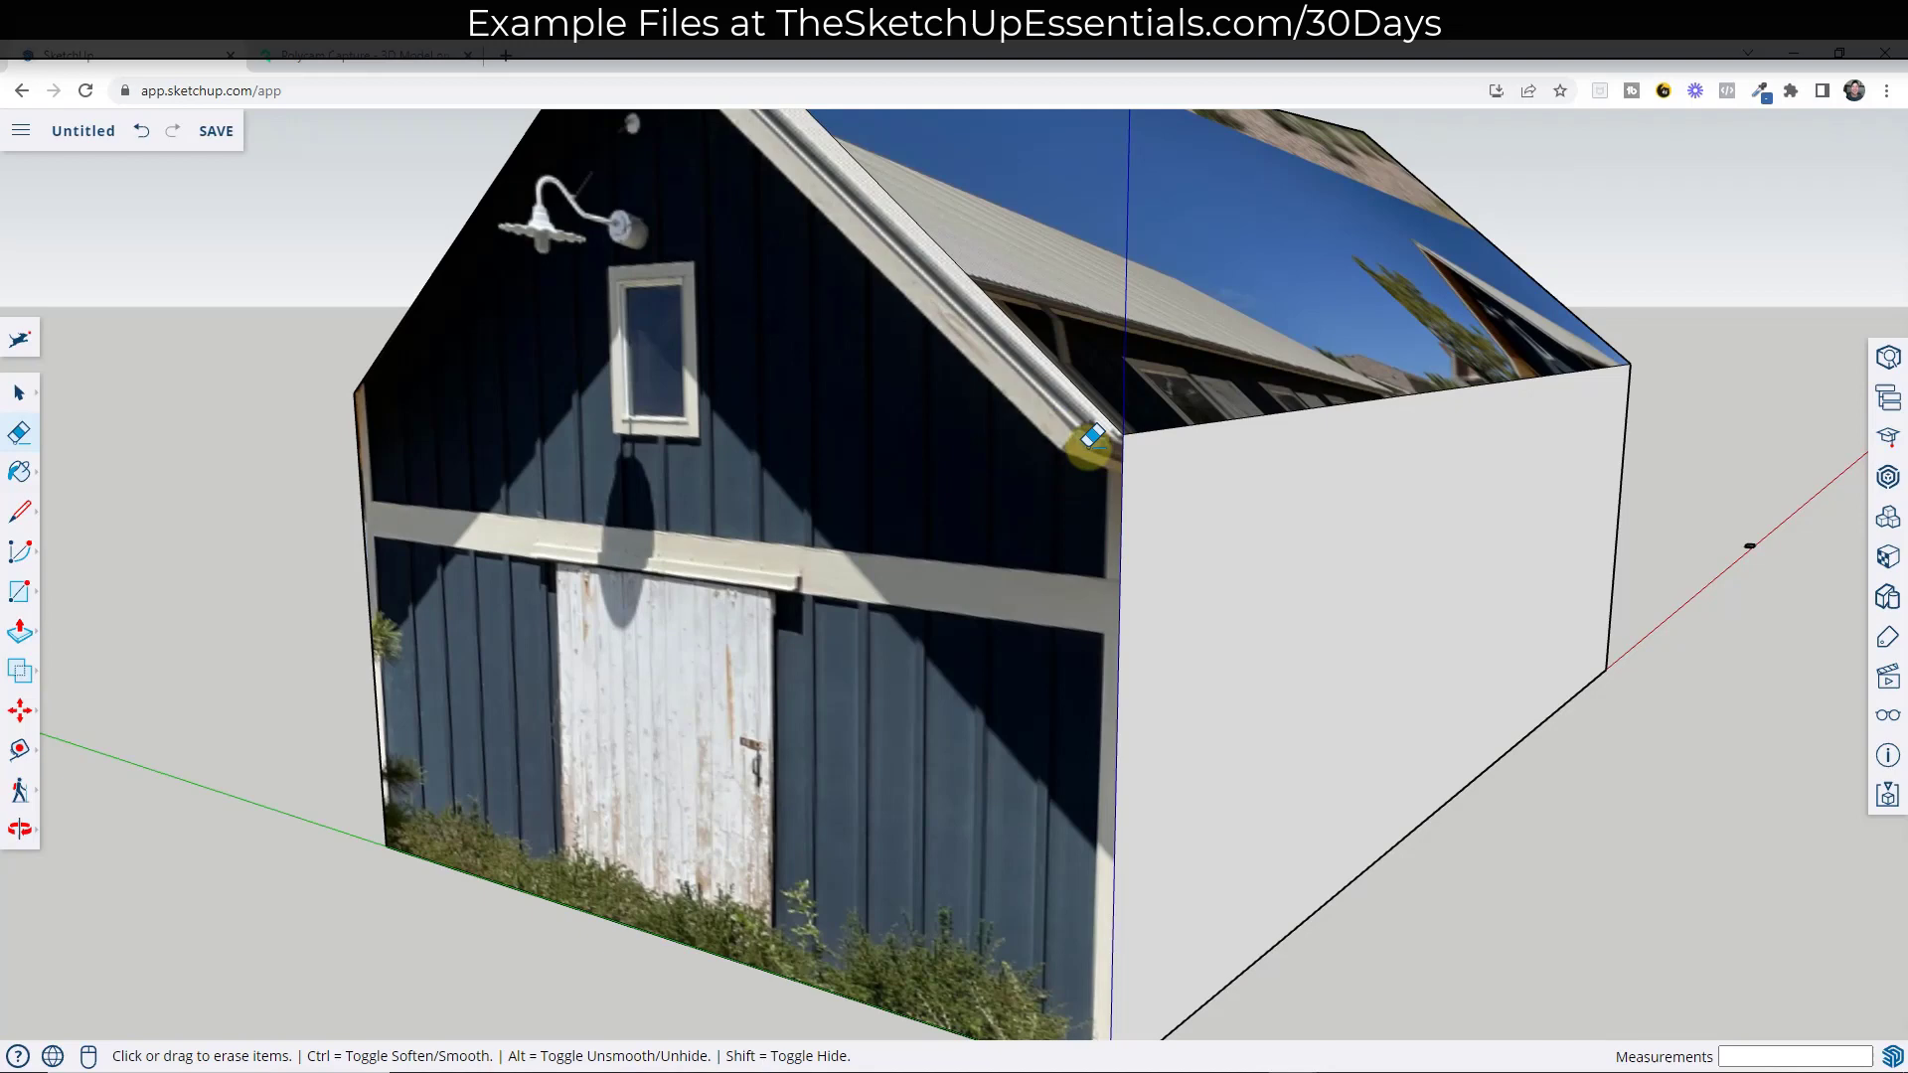
scroll(1092, 436, "down", 3)
mouse_move(939, 451)
middle_mouse_down()
mouse_move(1442, 463)
mouse_move(1090, 465)
middle_mouse_up()
scroll(1091, 465, "down", 3)
scroll(897, 425, "down", 1)
middle_click_drag(854, 425, 1402, 480)
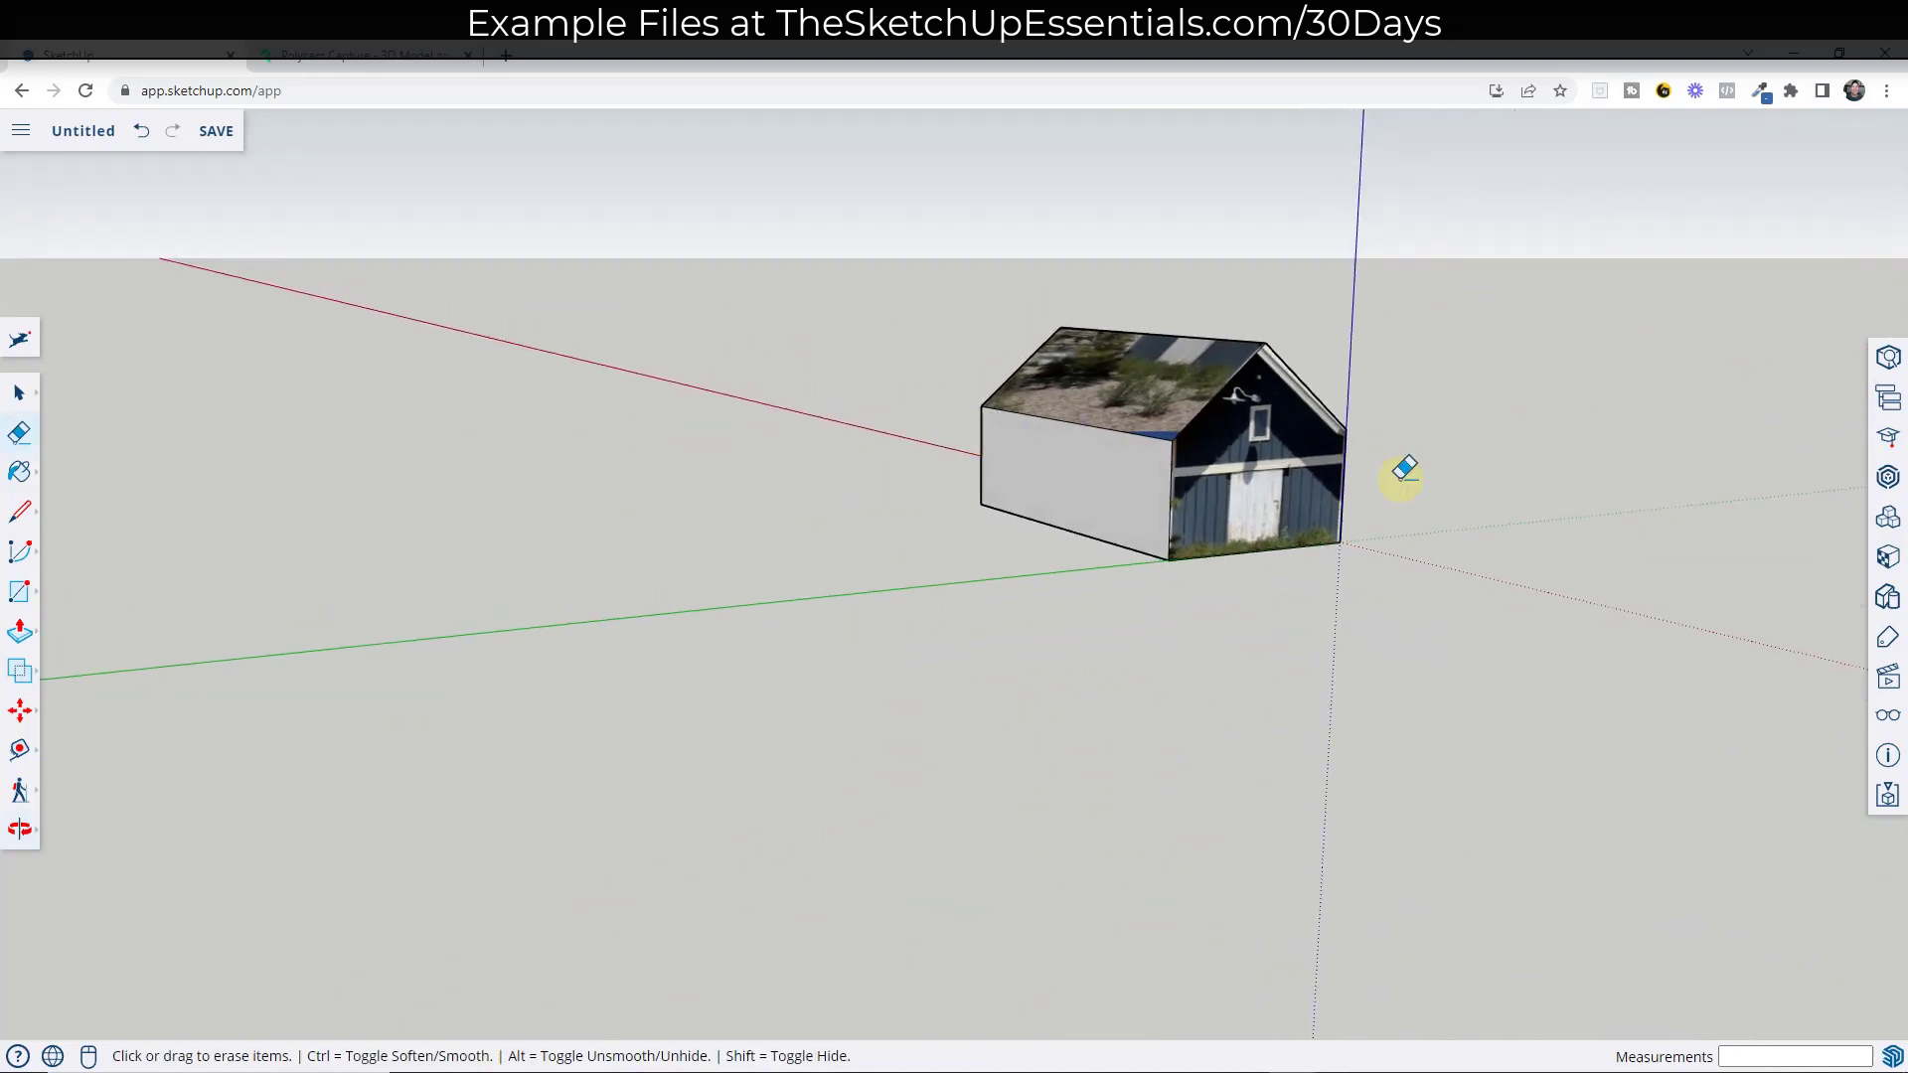
scroll(1282, 455, "up", 4)
middle_click_drag(1165, 445, 1347, 461)
scroll(1158, 452, "down", 2)
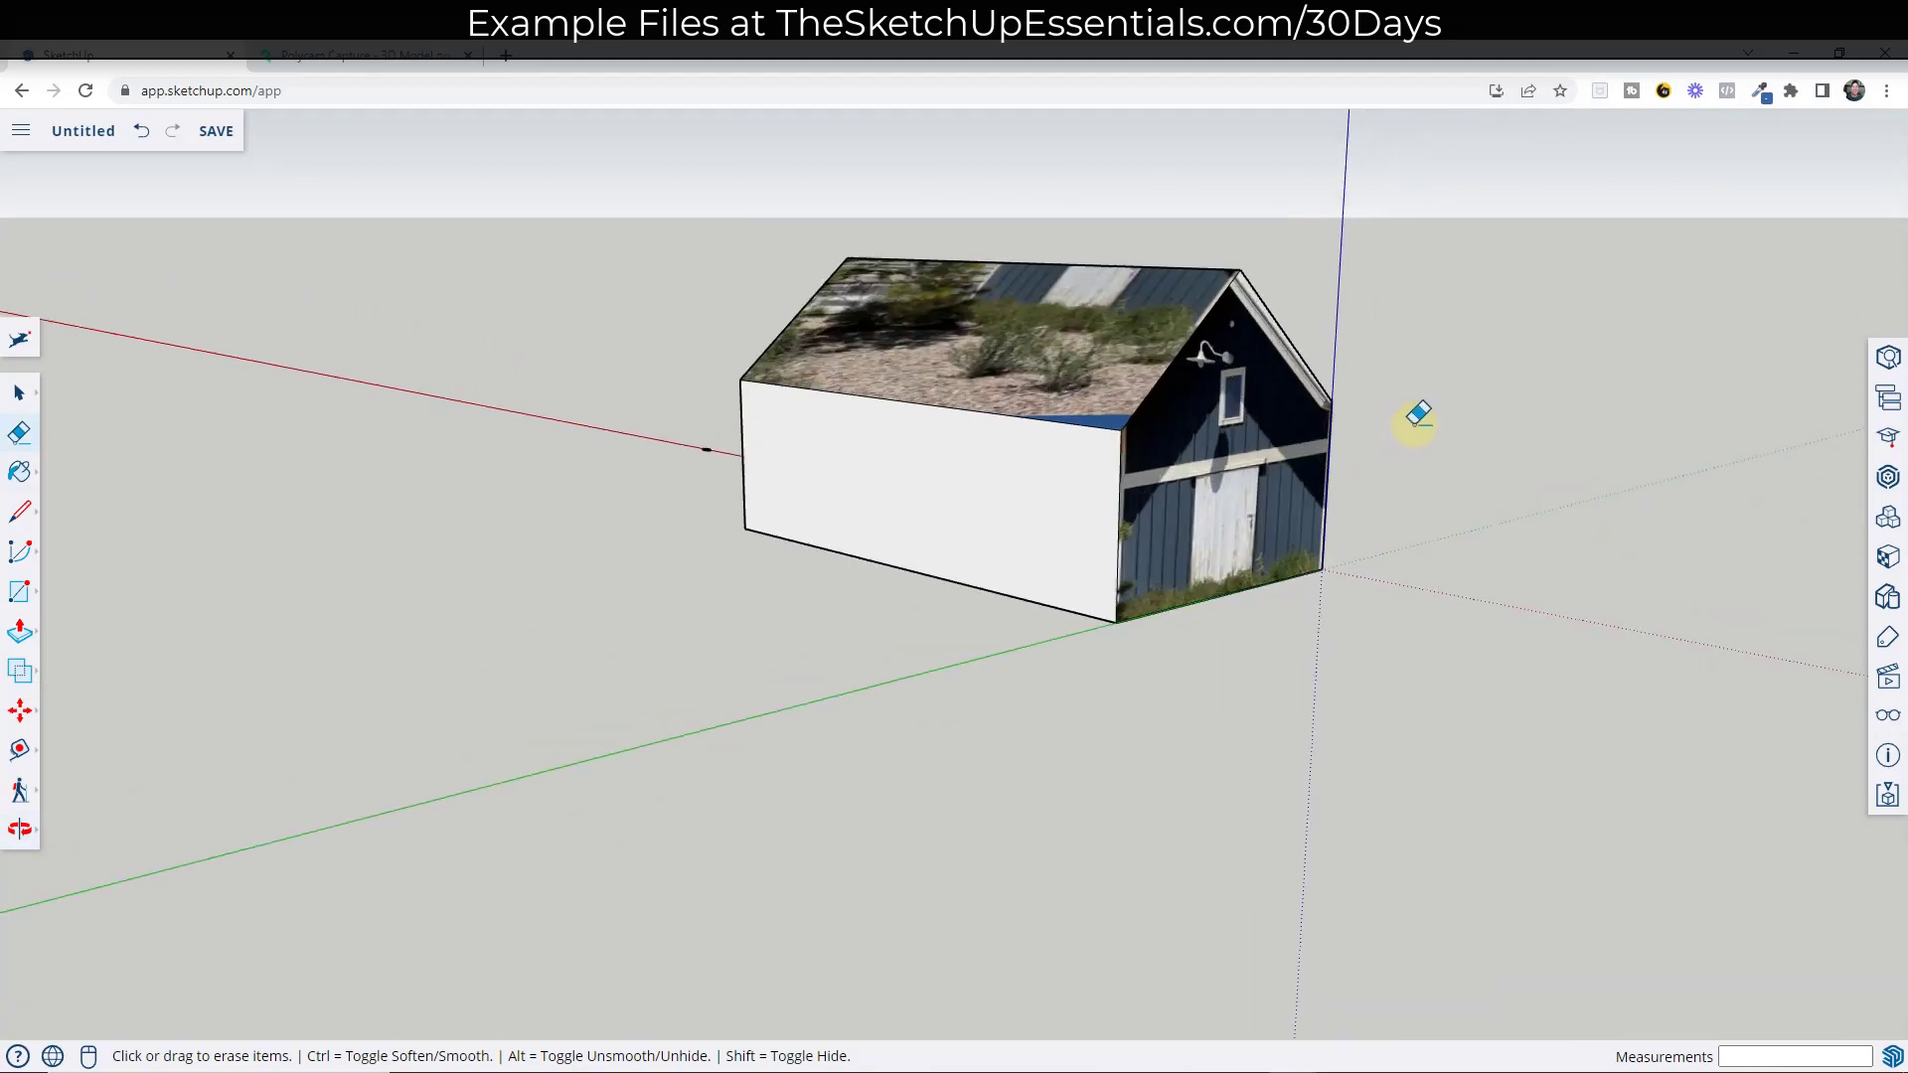
scroll(1178, 440, "up", 2)
middle_click_drag(1178, 439, 1143, 394)
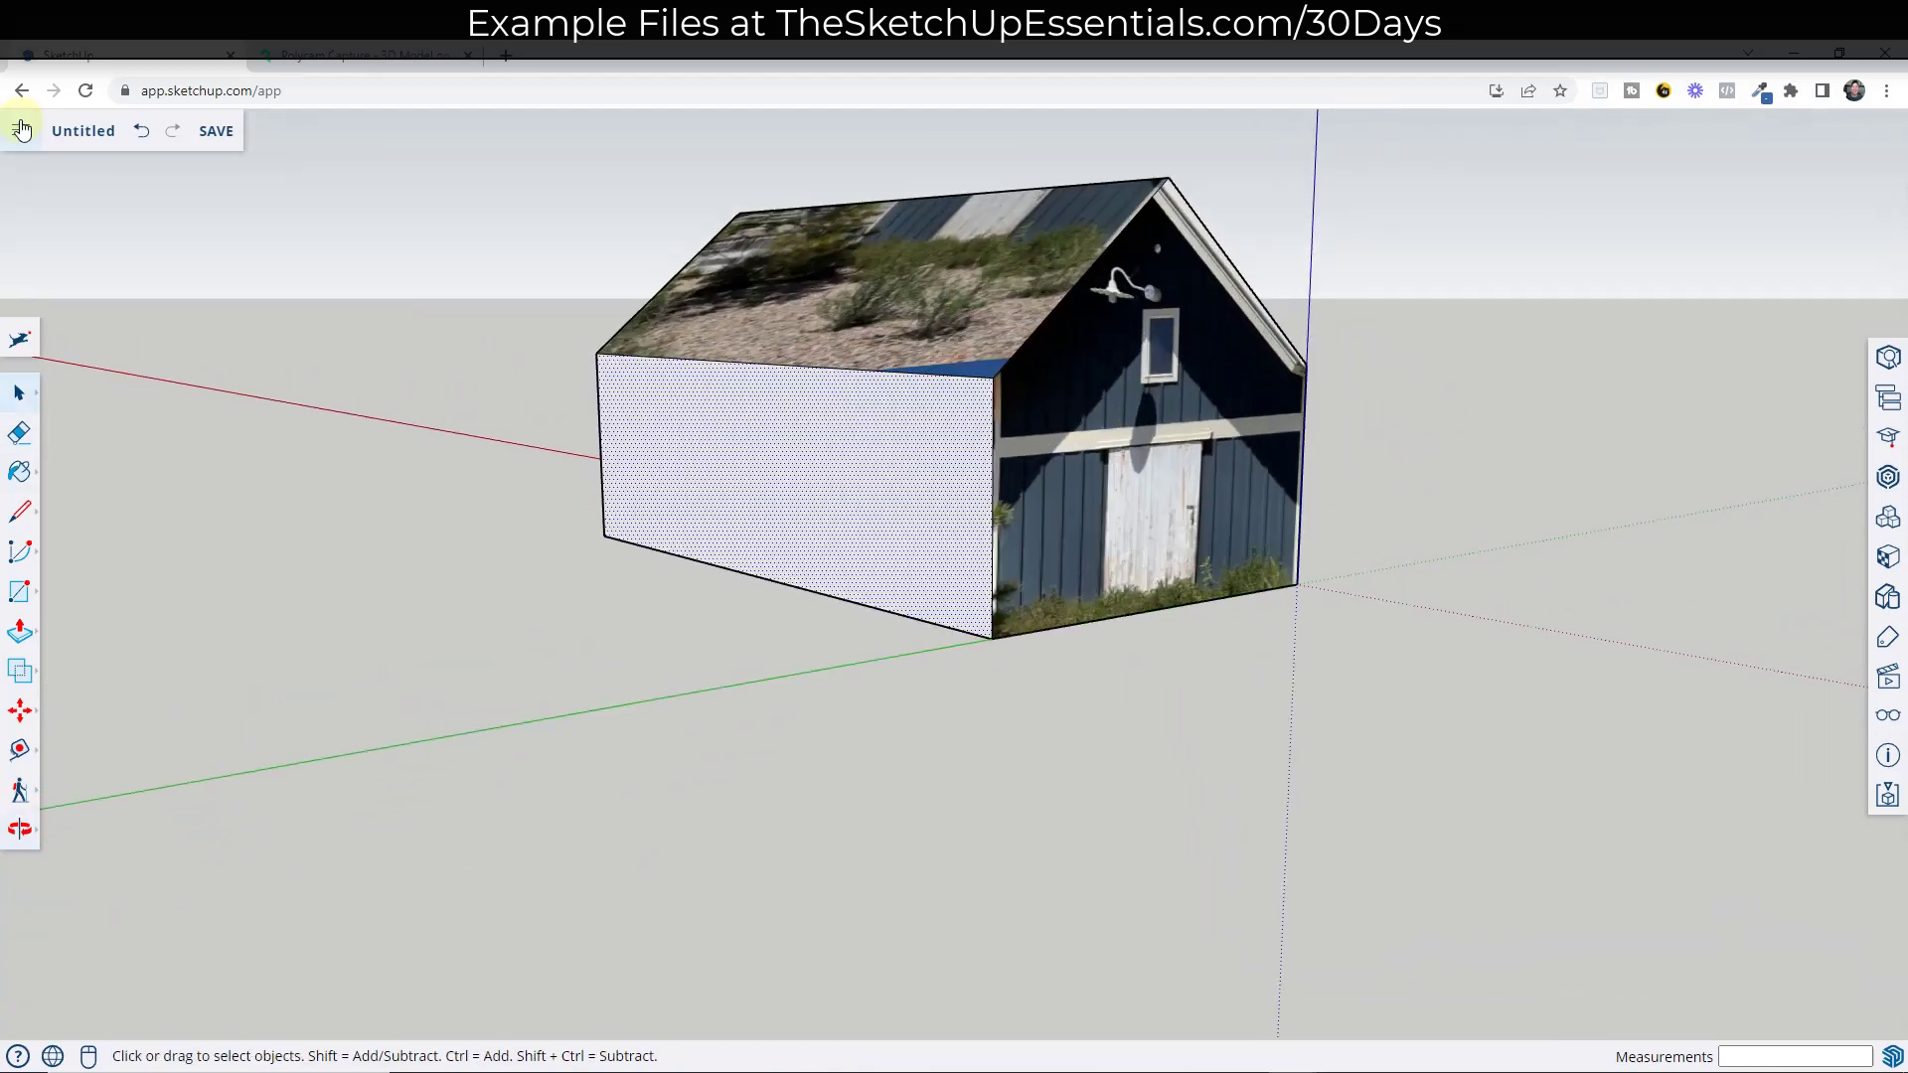
Step: Import the photo IMG_4165.JPG from the device and apply it as a texture to the opposite, untextured gable wall
left_click(22, 131)
mouse_move(60, 353)
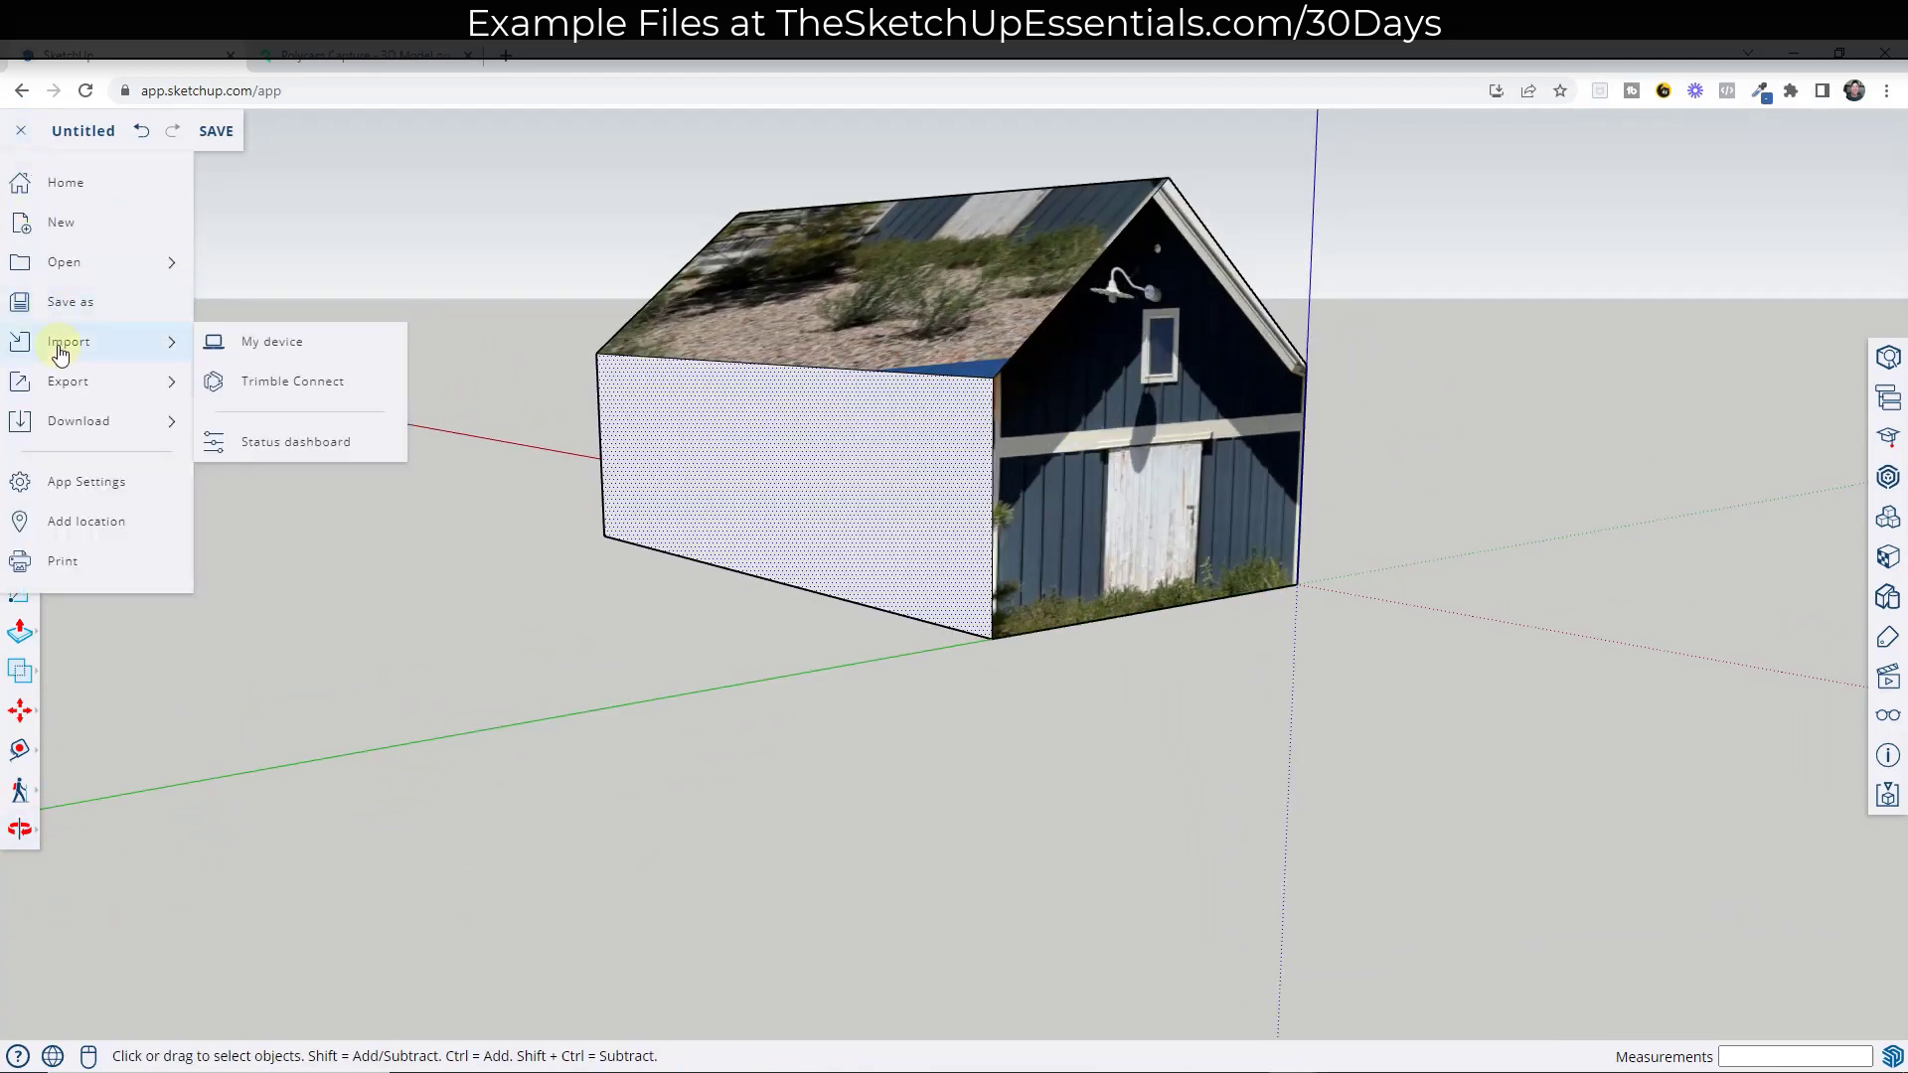
left_click(256, 347)
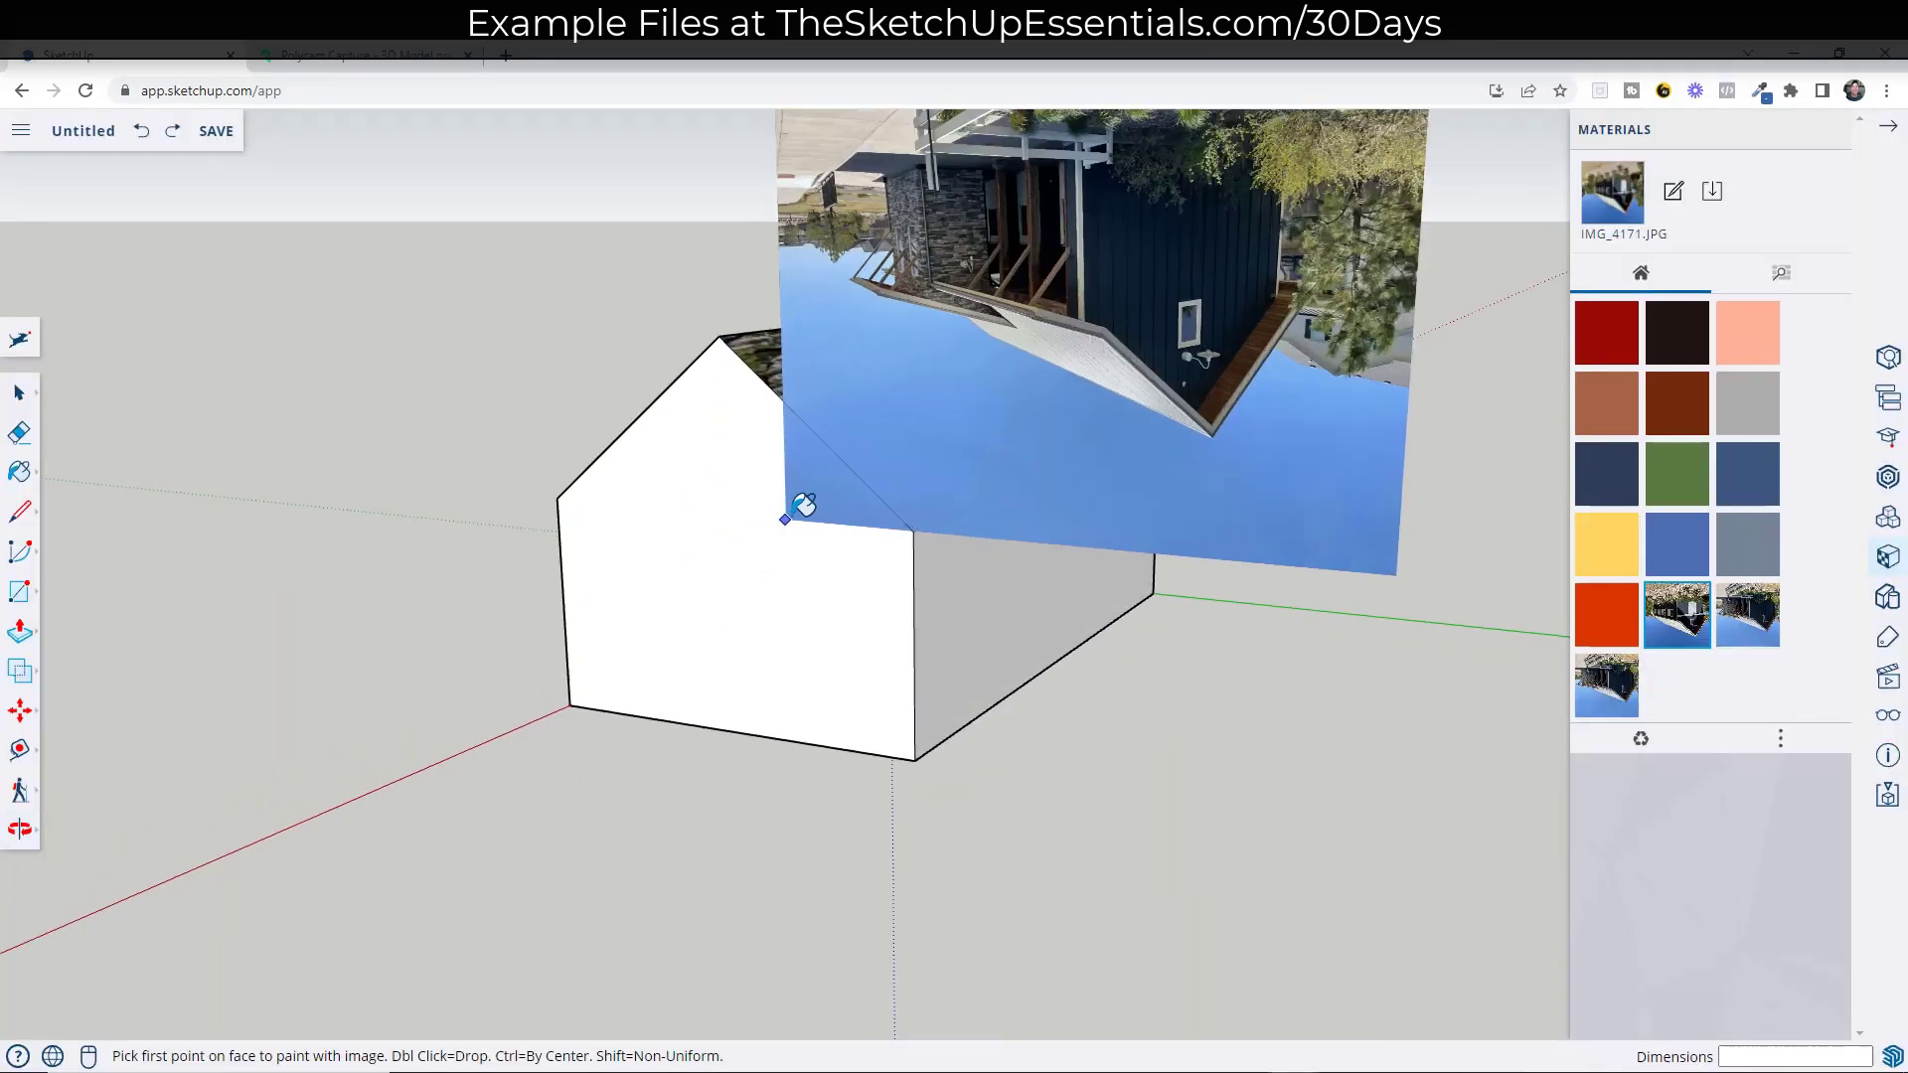
left_click(792, 503)
scroll(668, 609, "up", 5)
scroll(676, 556, "down", 3)
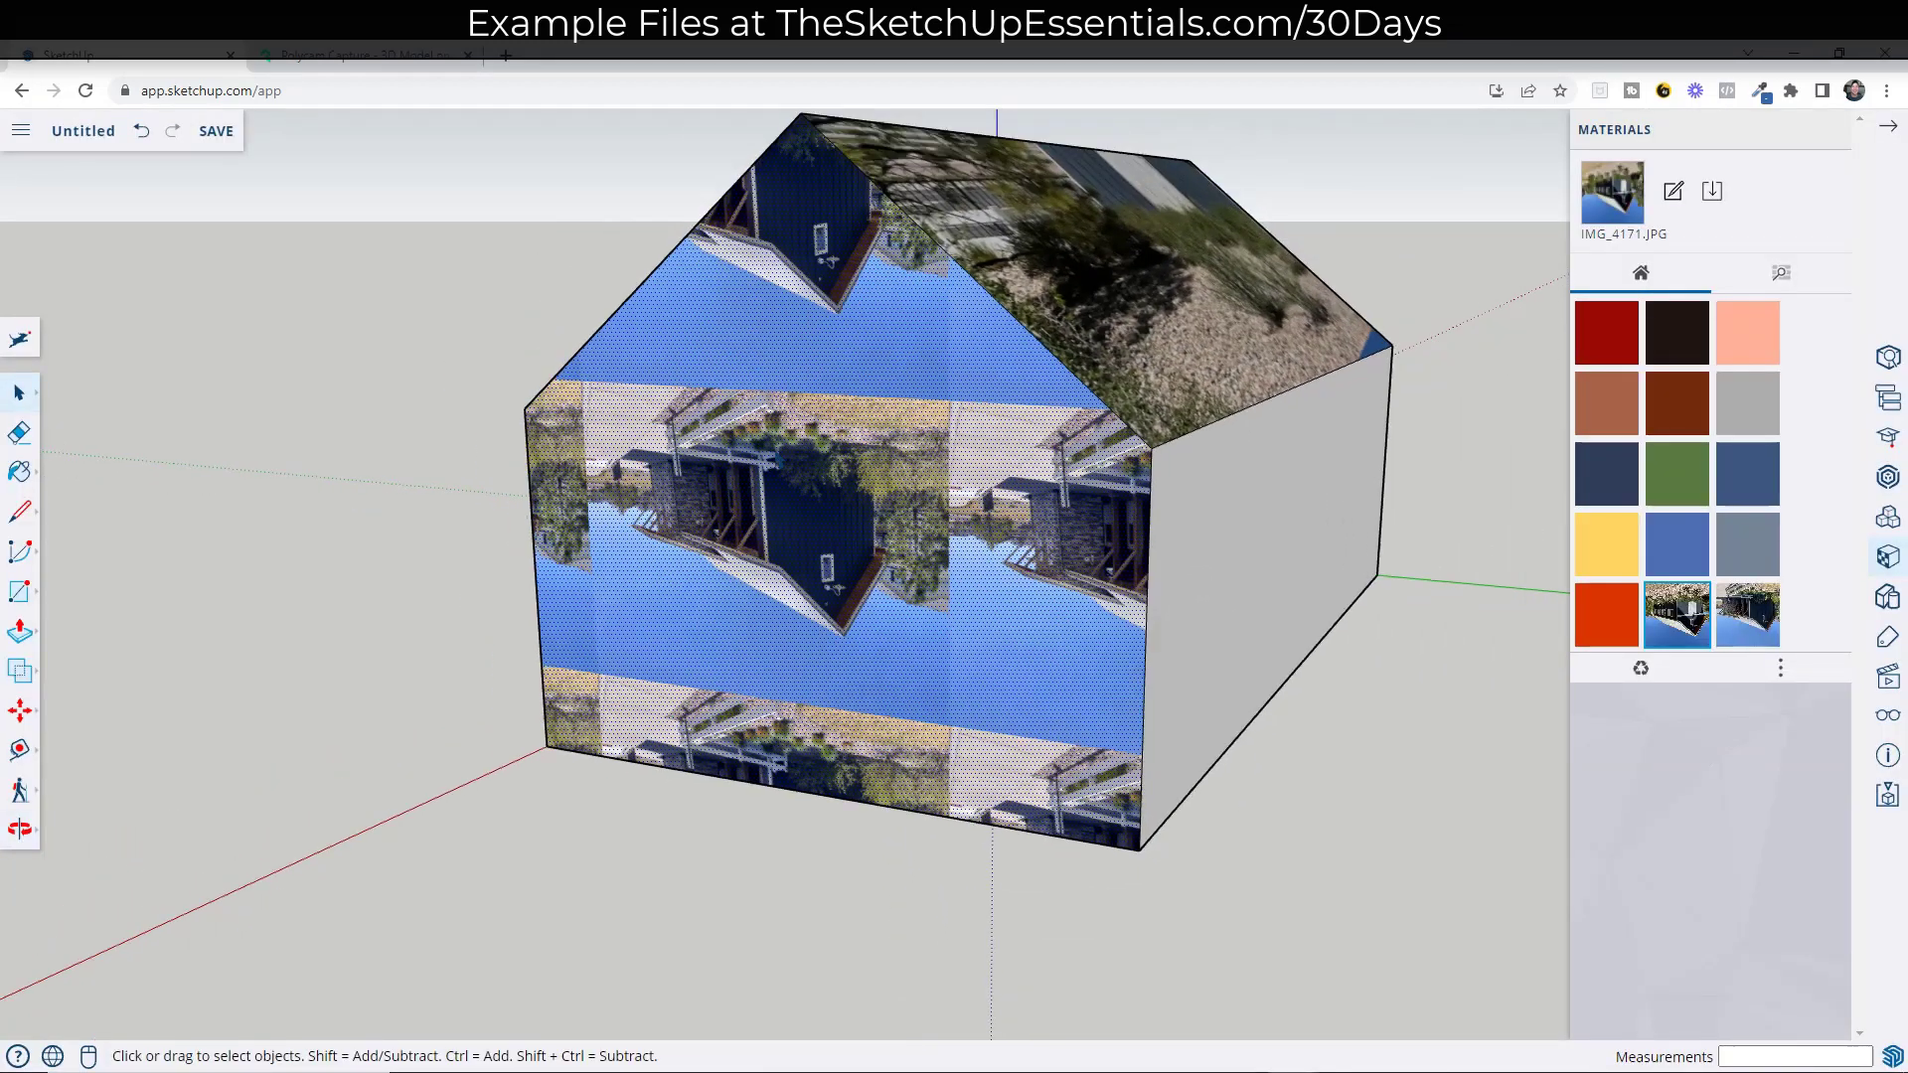
Step: Start positioning the texture on the second gable wall and rotate it 180 degrees
right_click(851, 507)
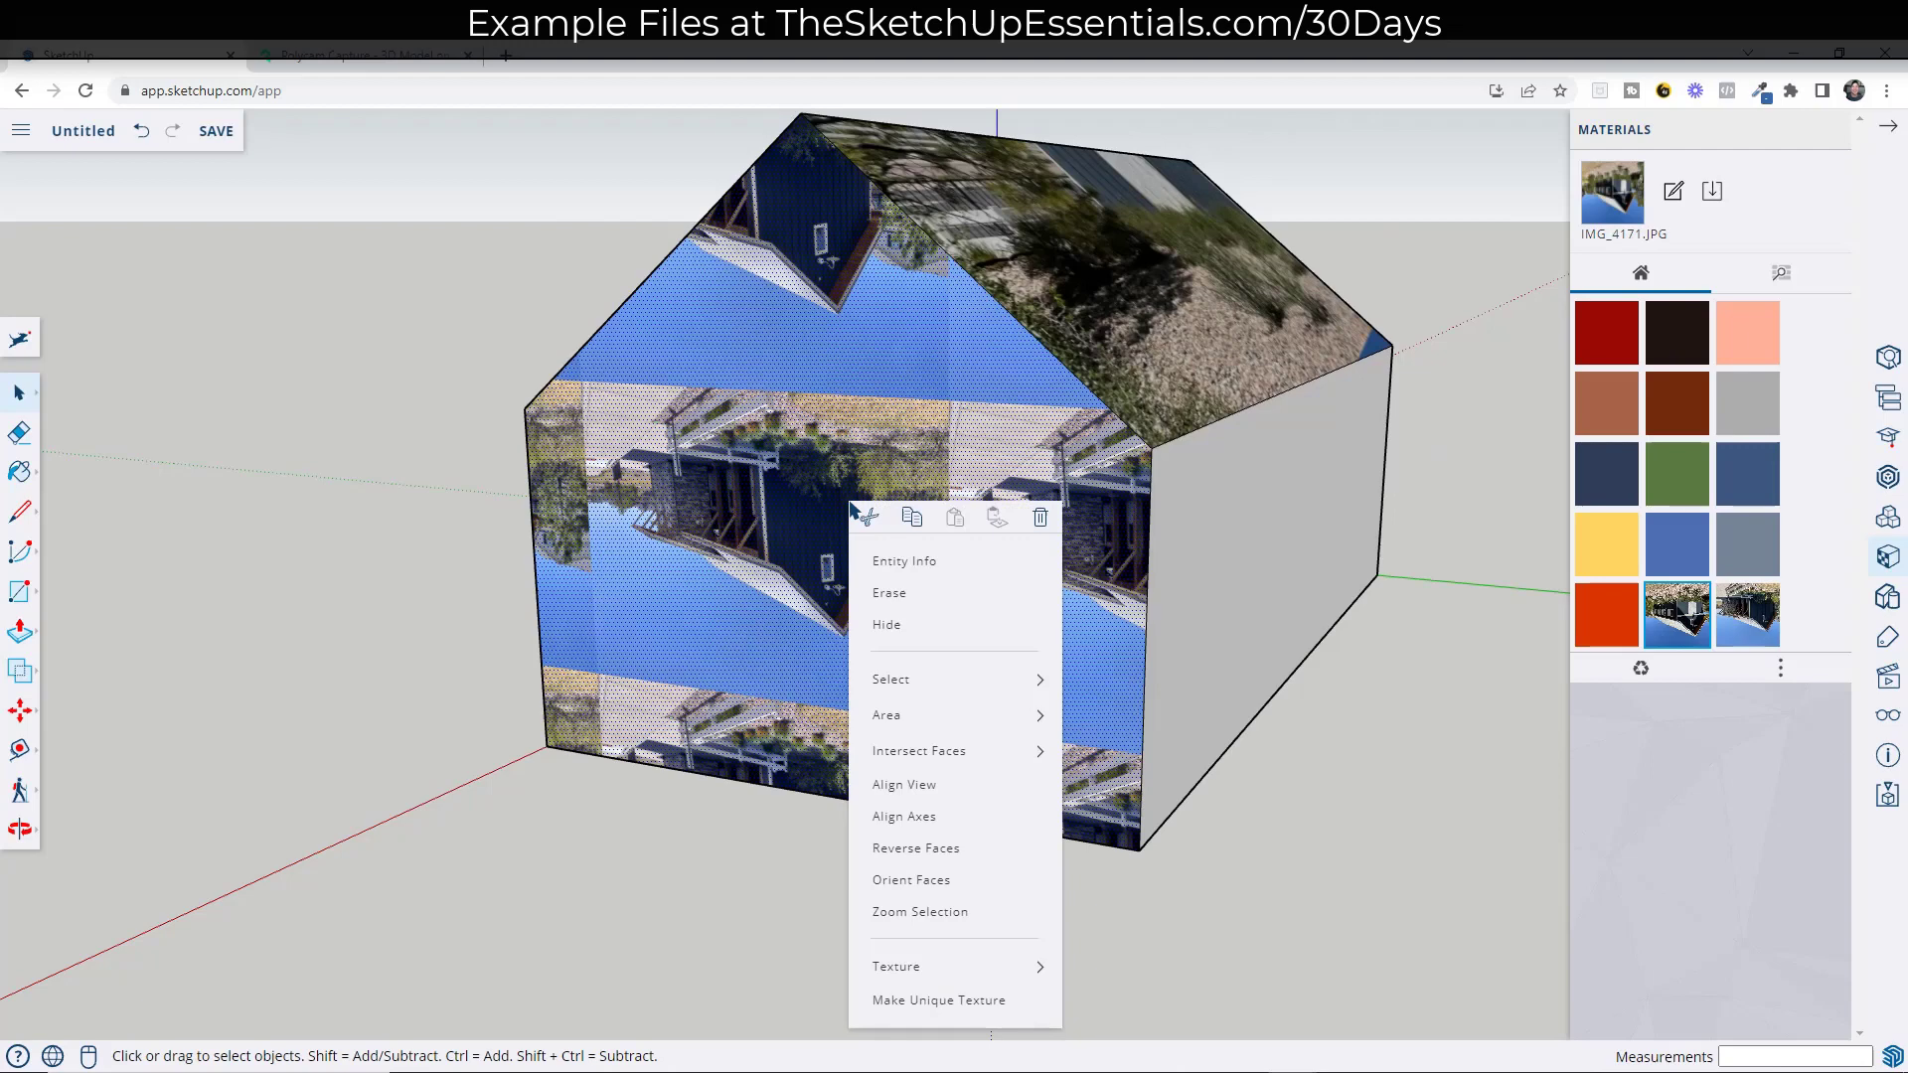
mouse_move(924, 971)
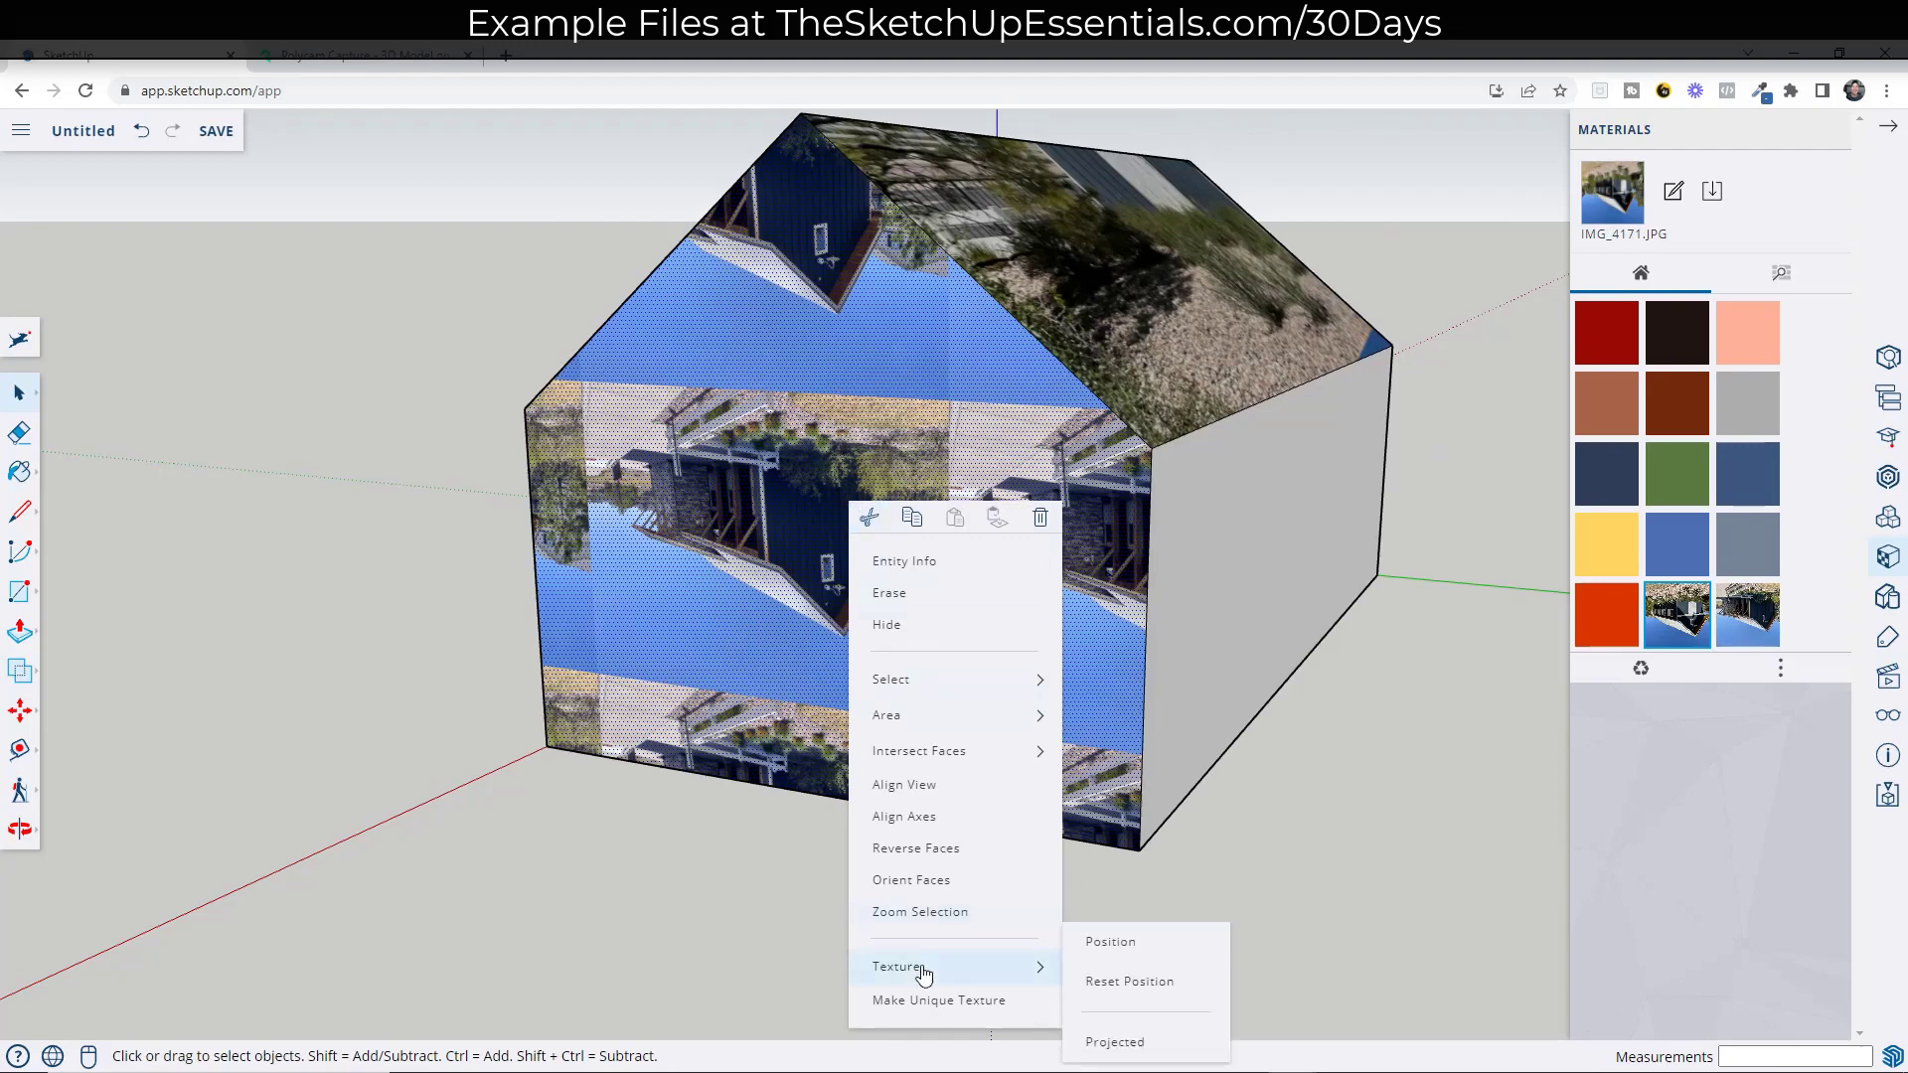
left_click(1118, 944)
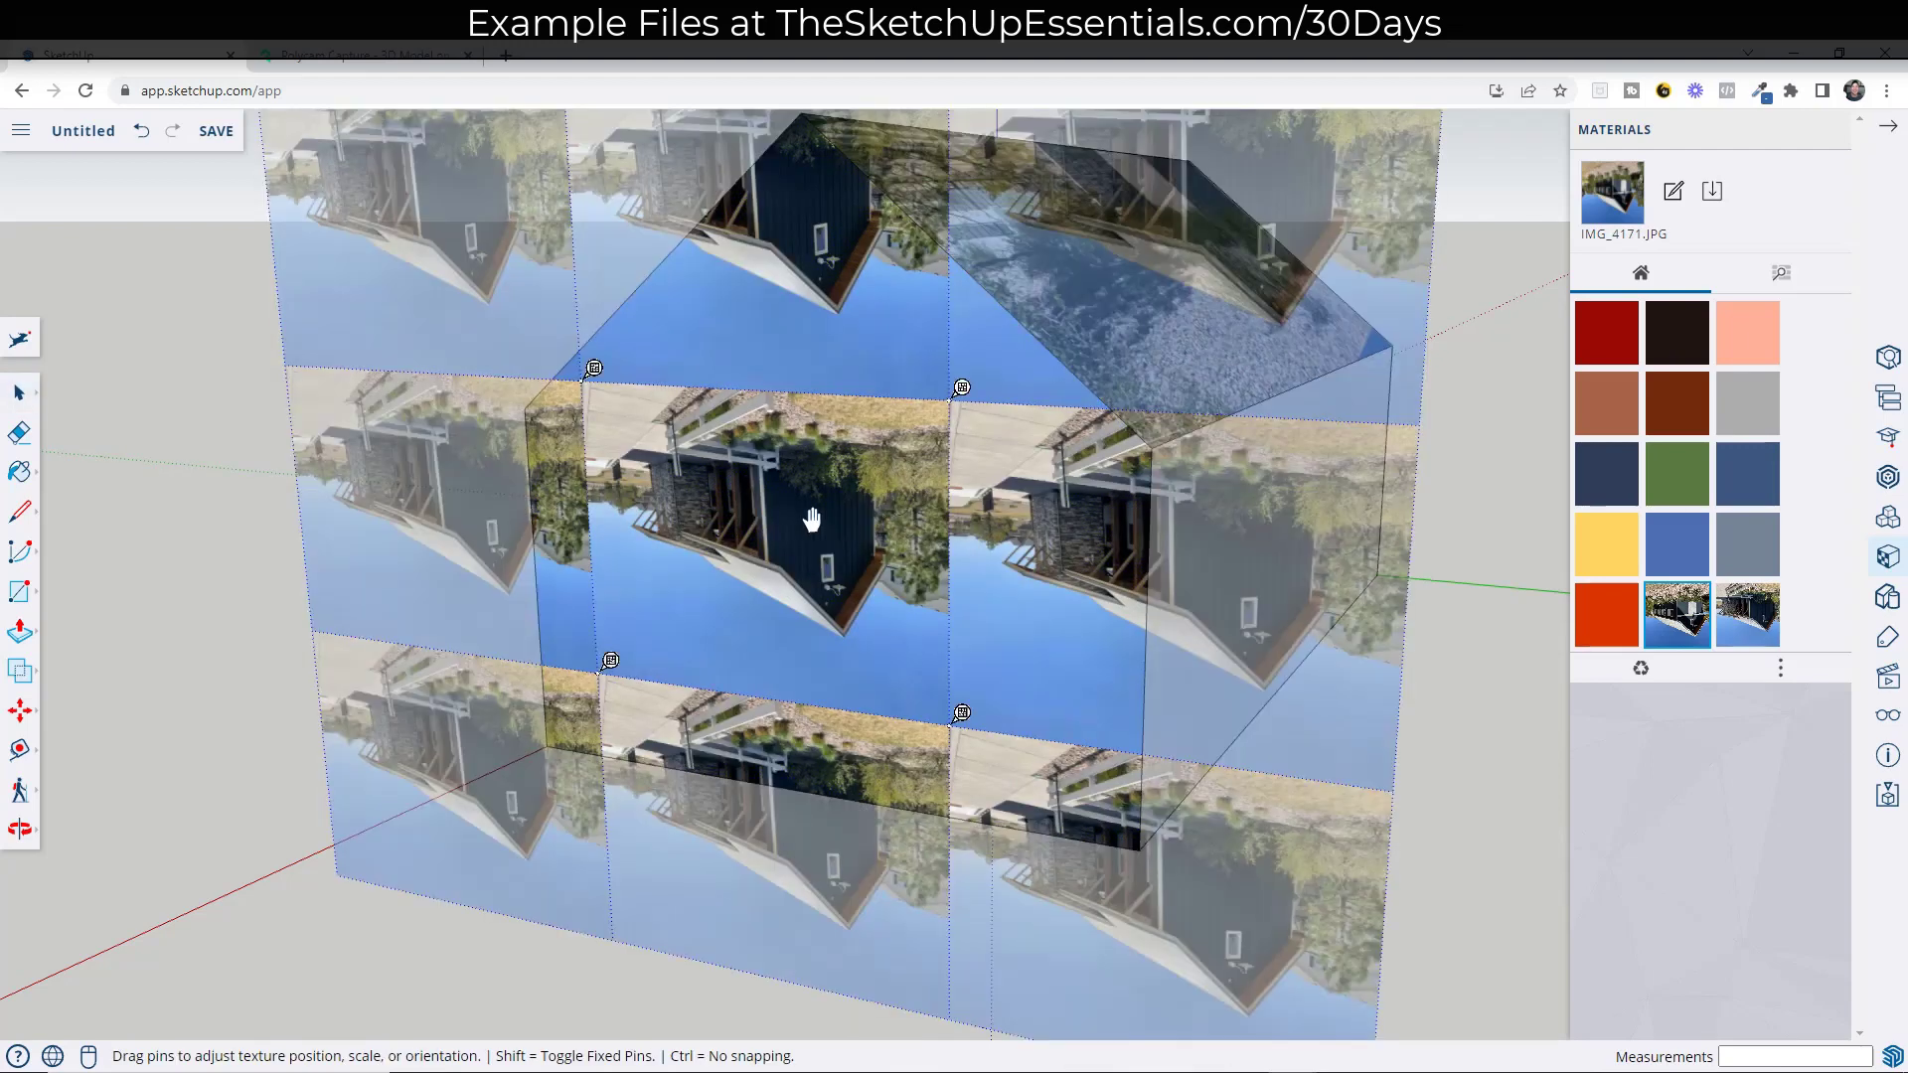
right_click(812, 518)
mouse_move(880, 702)
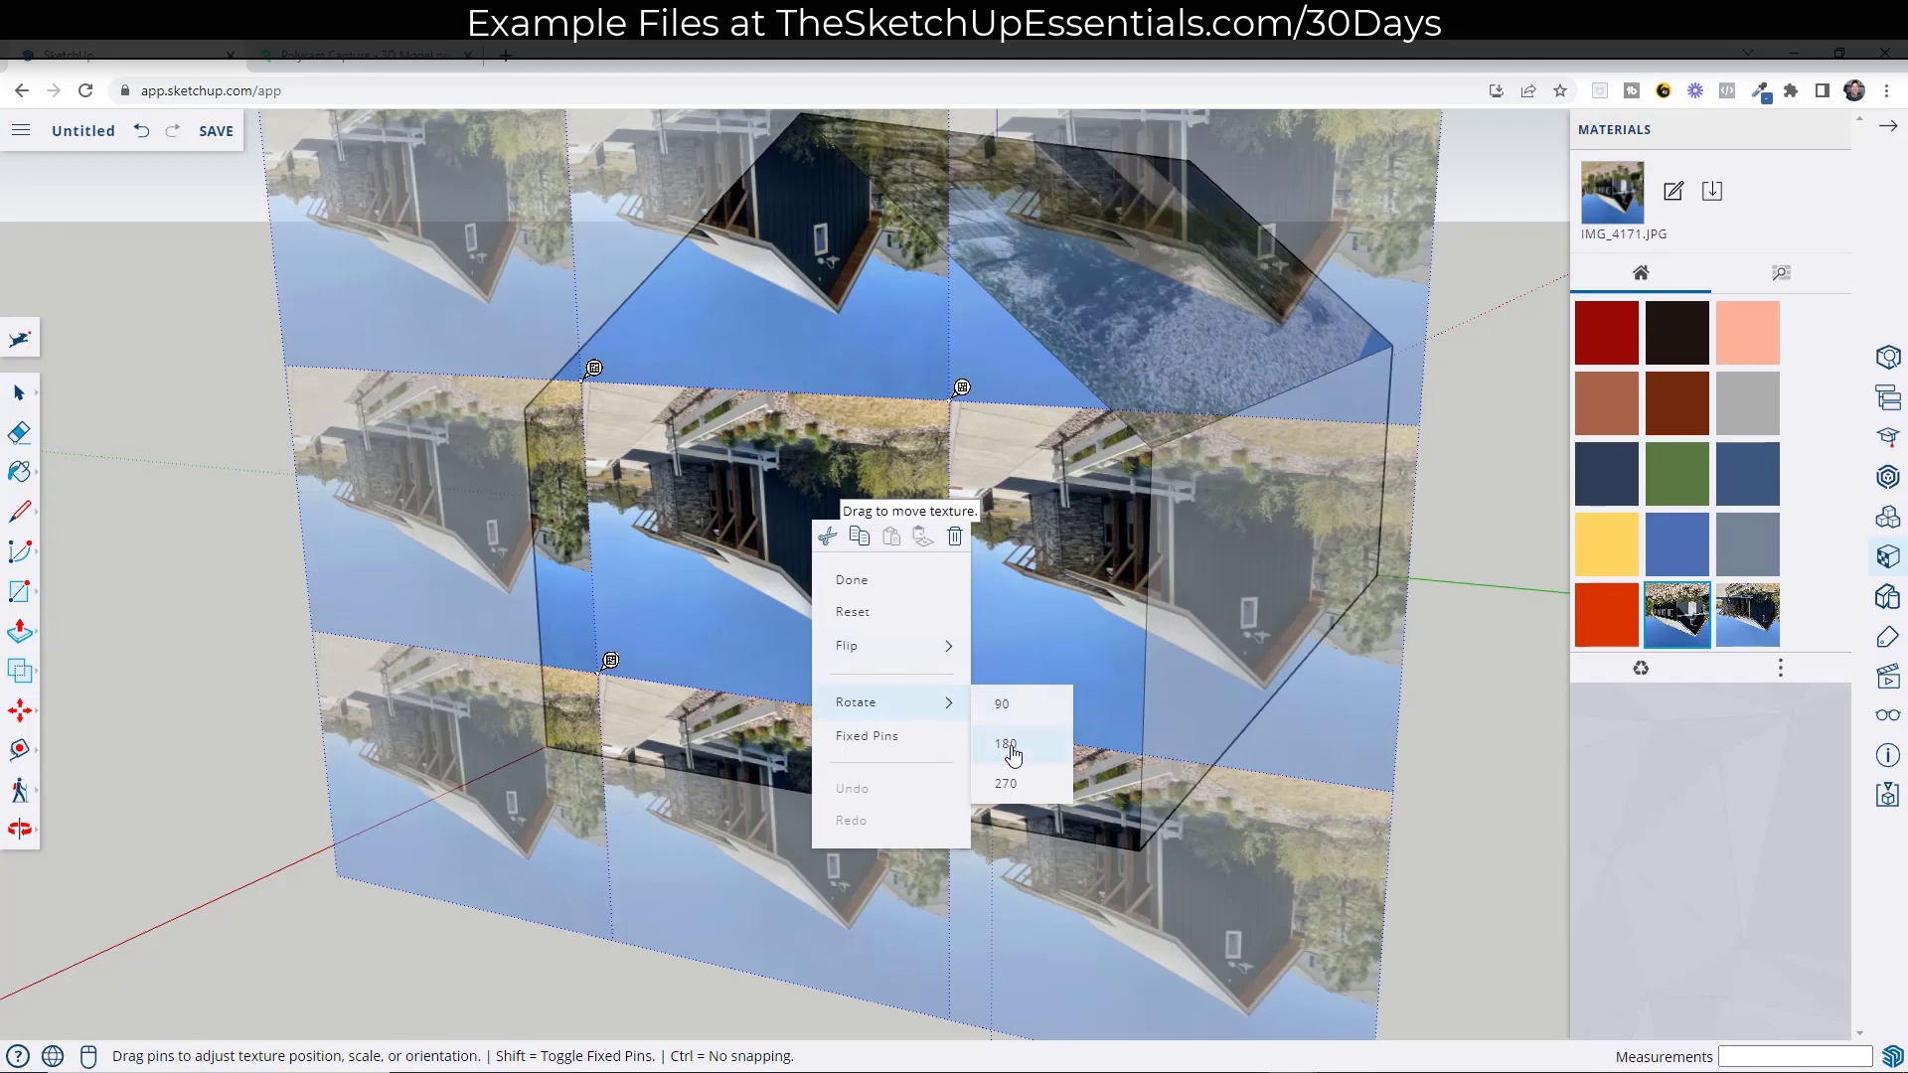
left_click(1006, 745)
Step: Pin the photo's wall corners at the eaves and base, and stretch them onto the matching corners of the second gable wall
left_click_drag(556, 706, 777, 581)
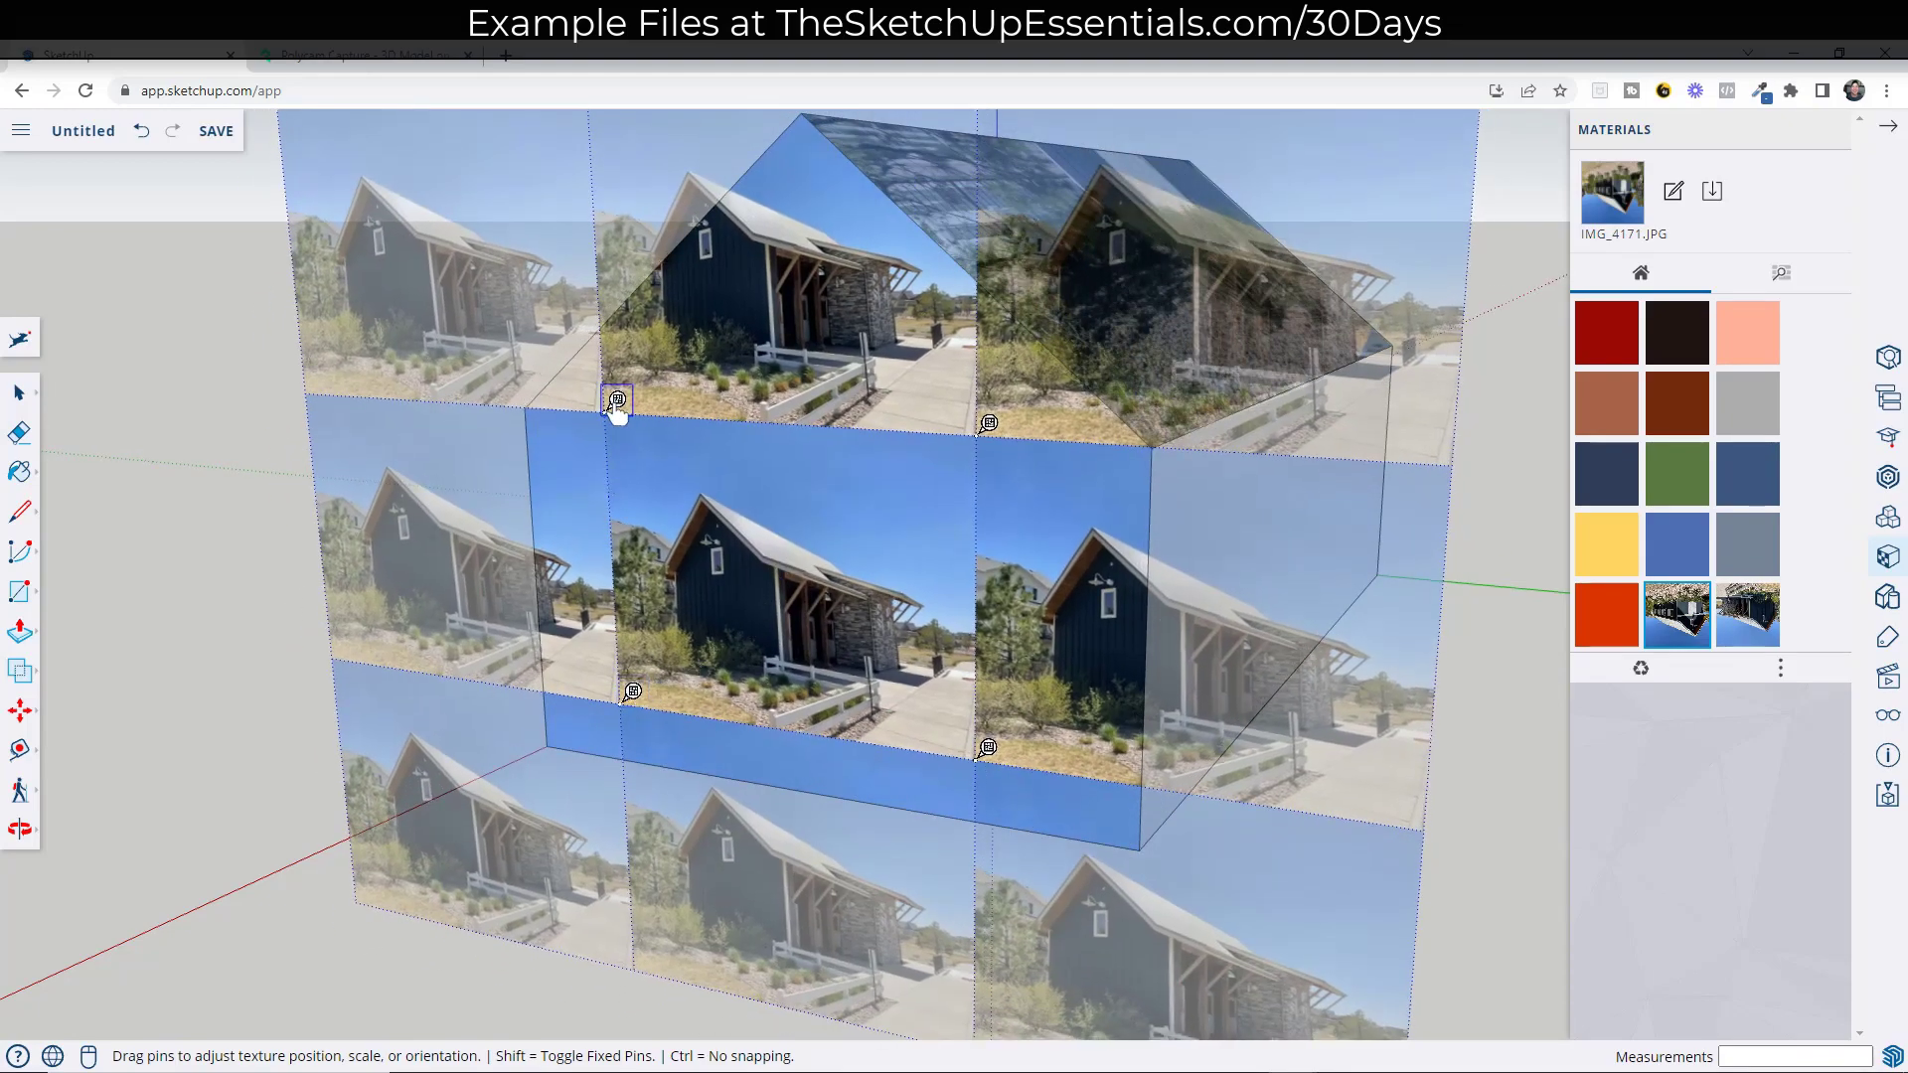
left_click_drag(617, 406, 682, 607)
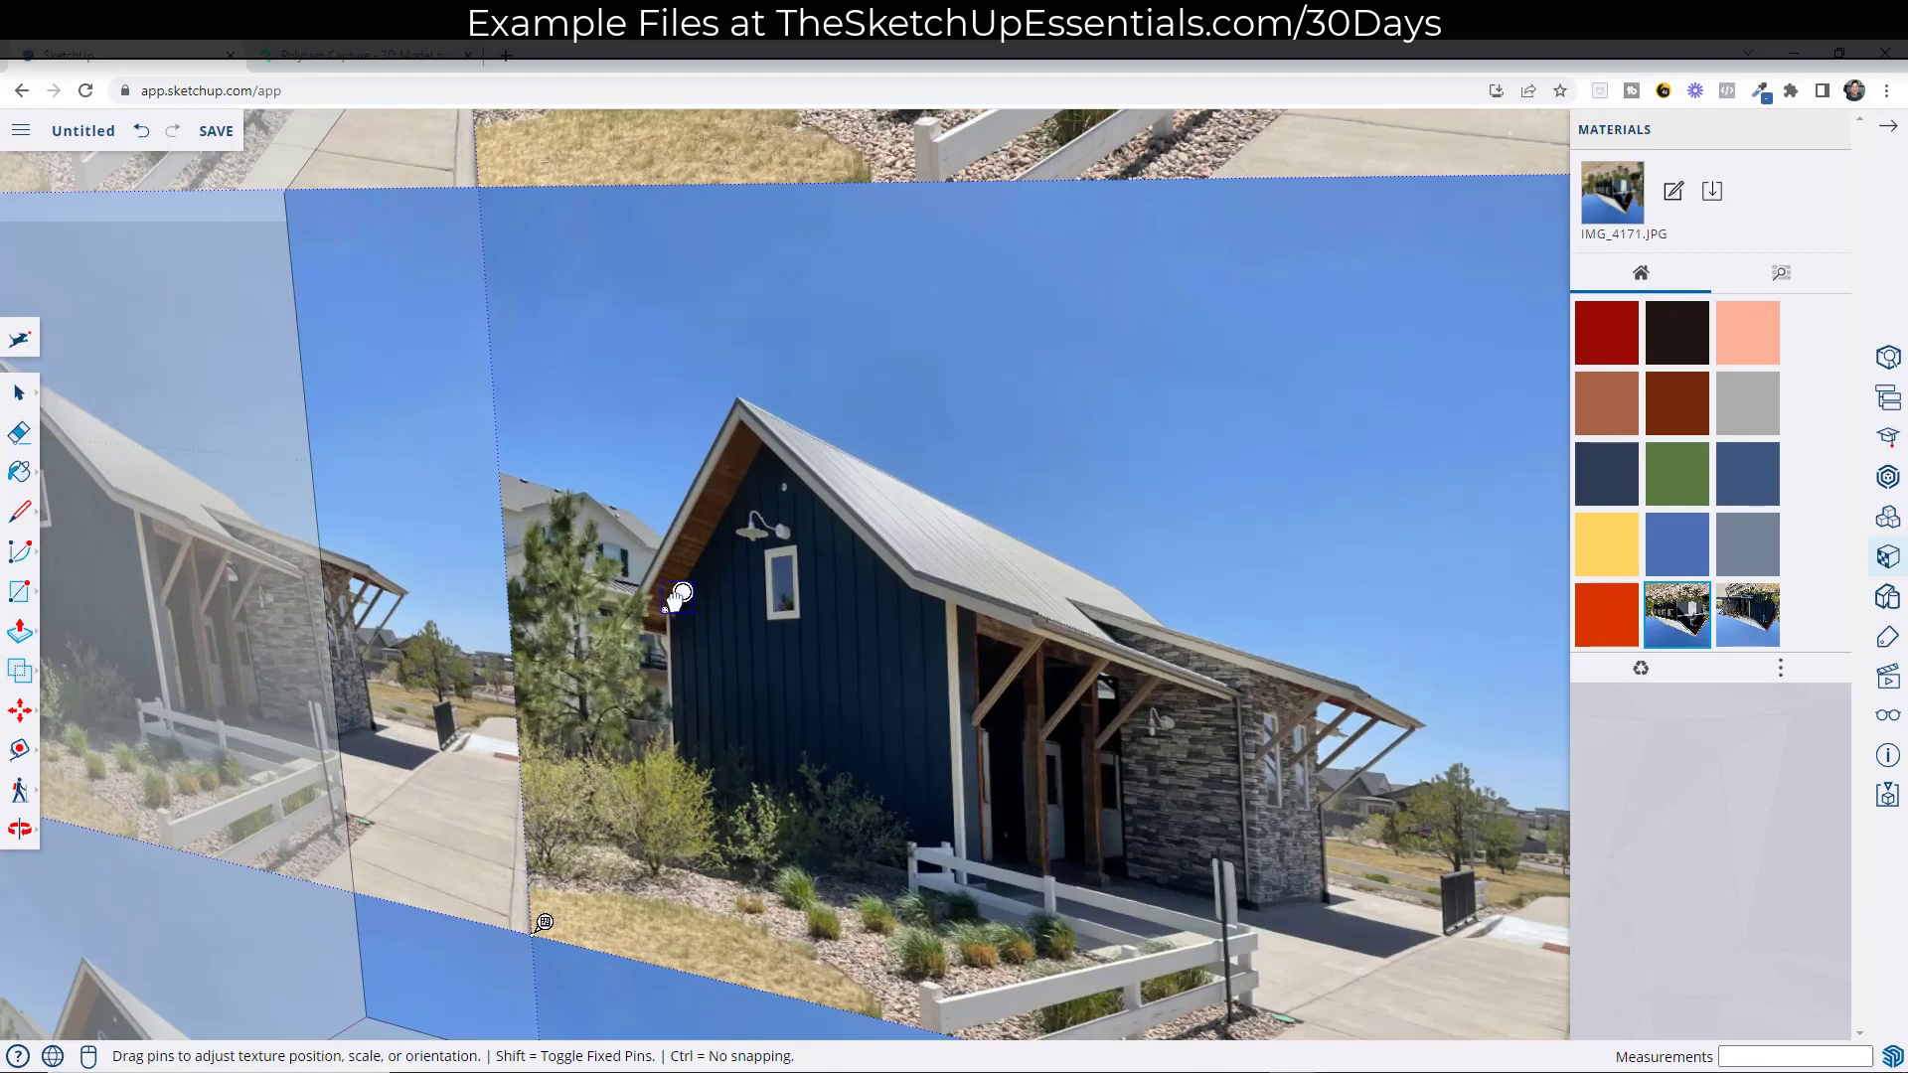
scroll(725, 542, "down", 4)
scroll(583, 843, "up", 4)
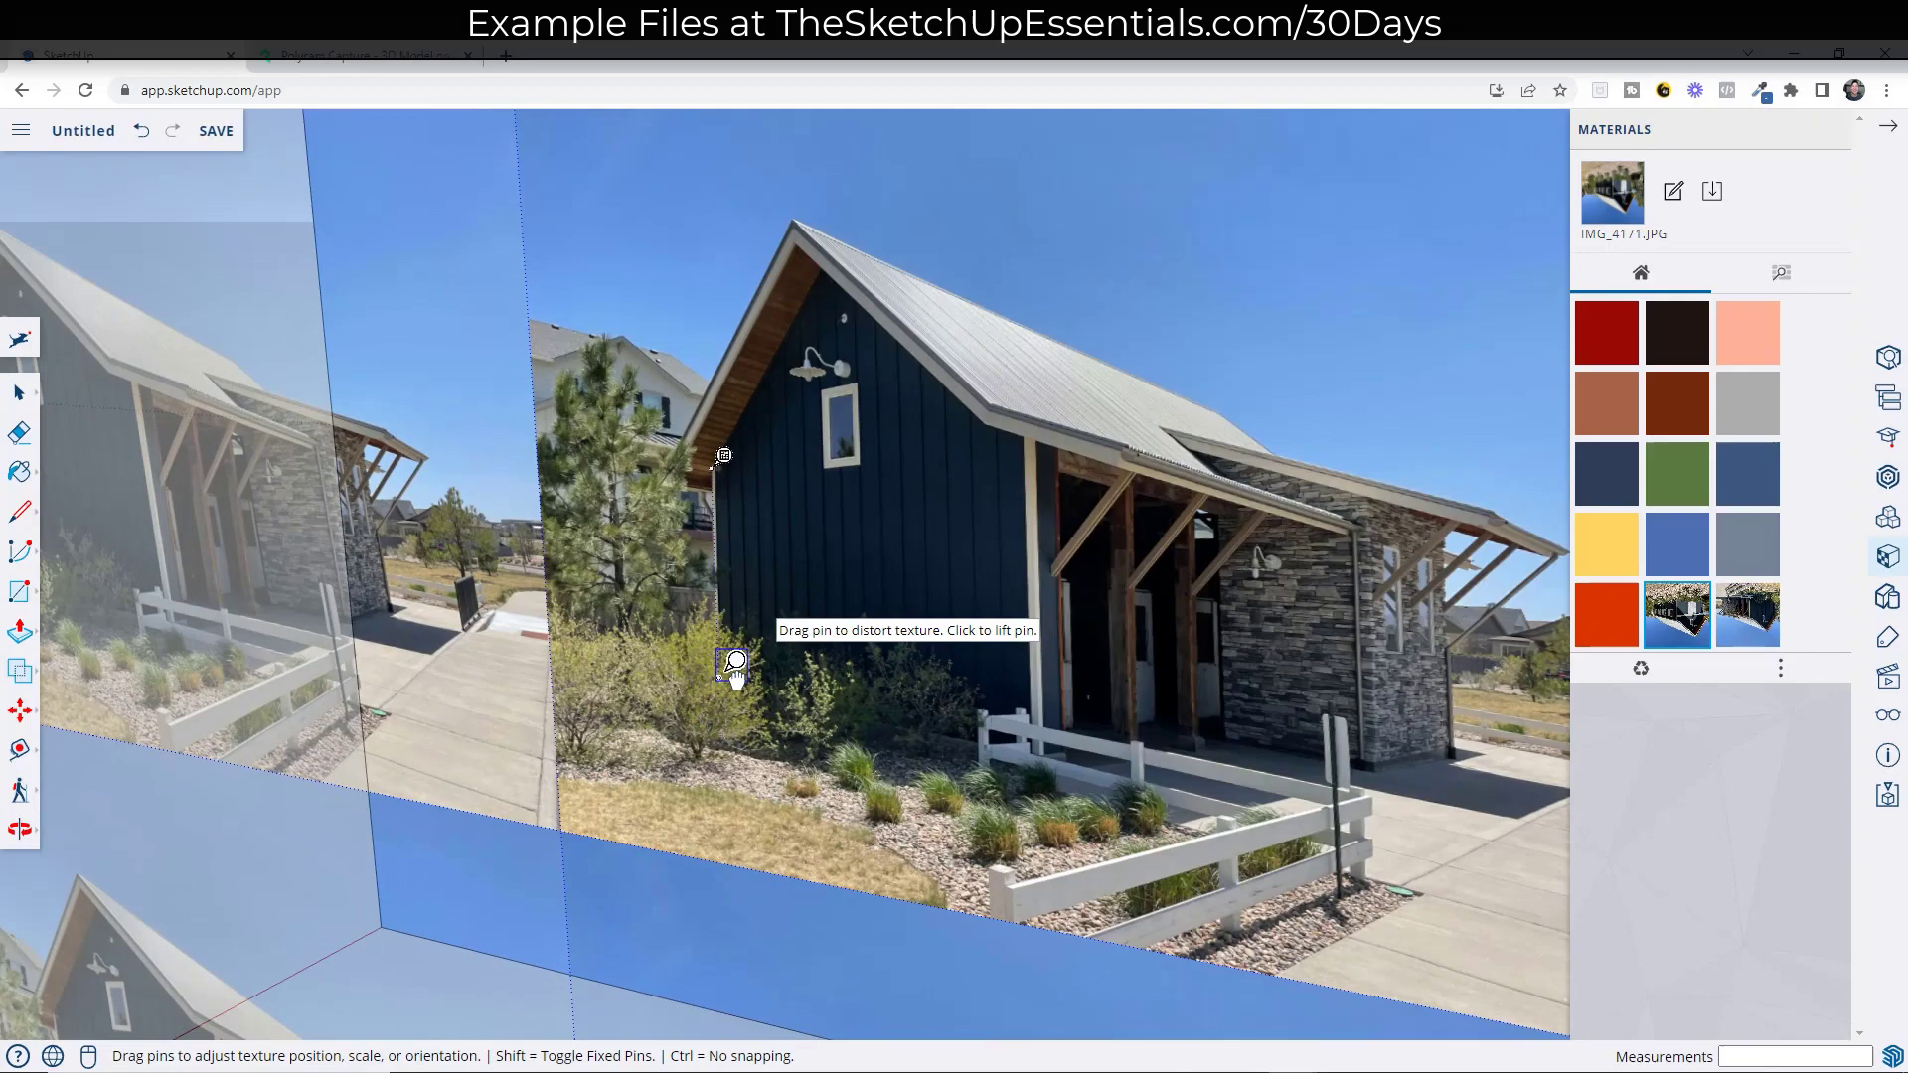
scroll(865, 510, "down", 3)
scroll(1279, 748, "up", 1)
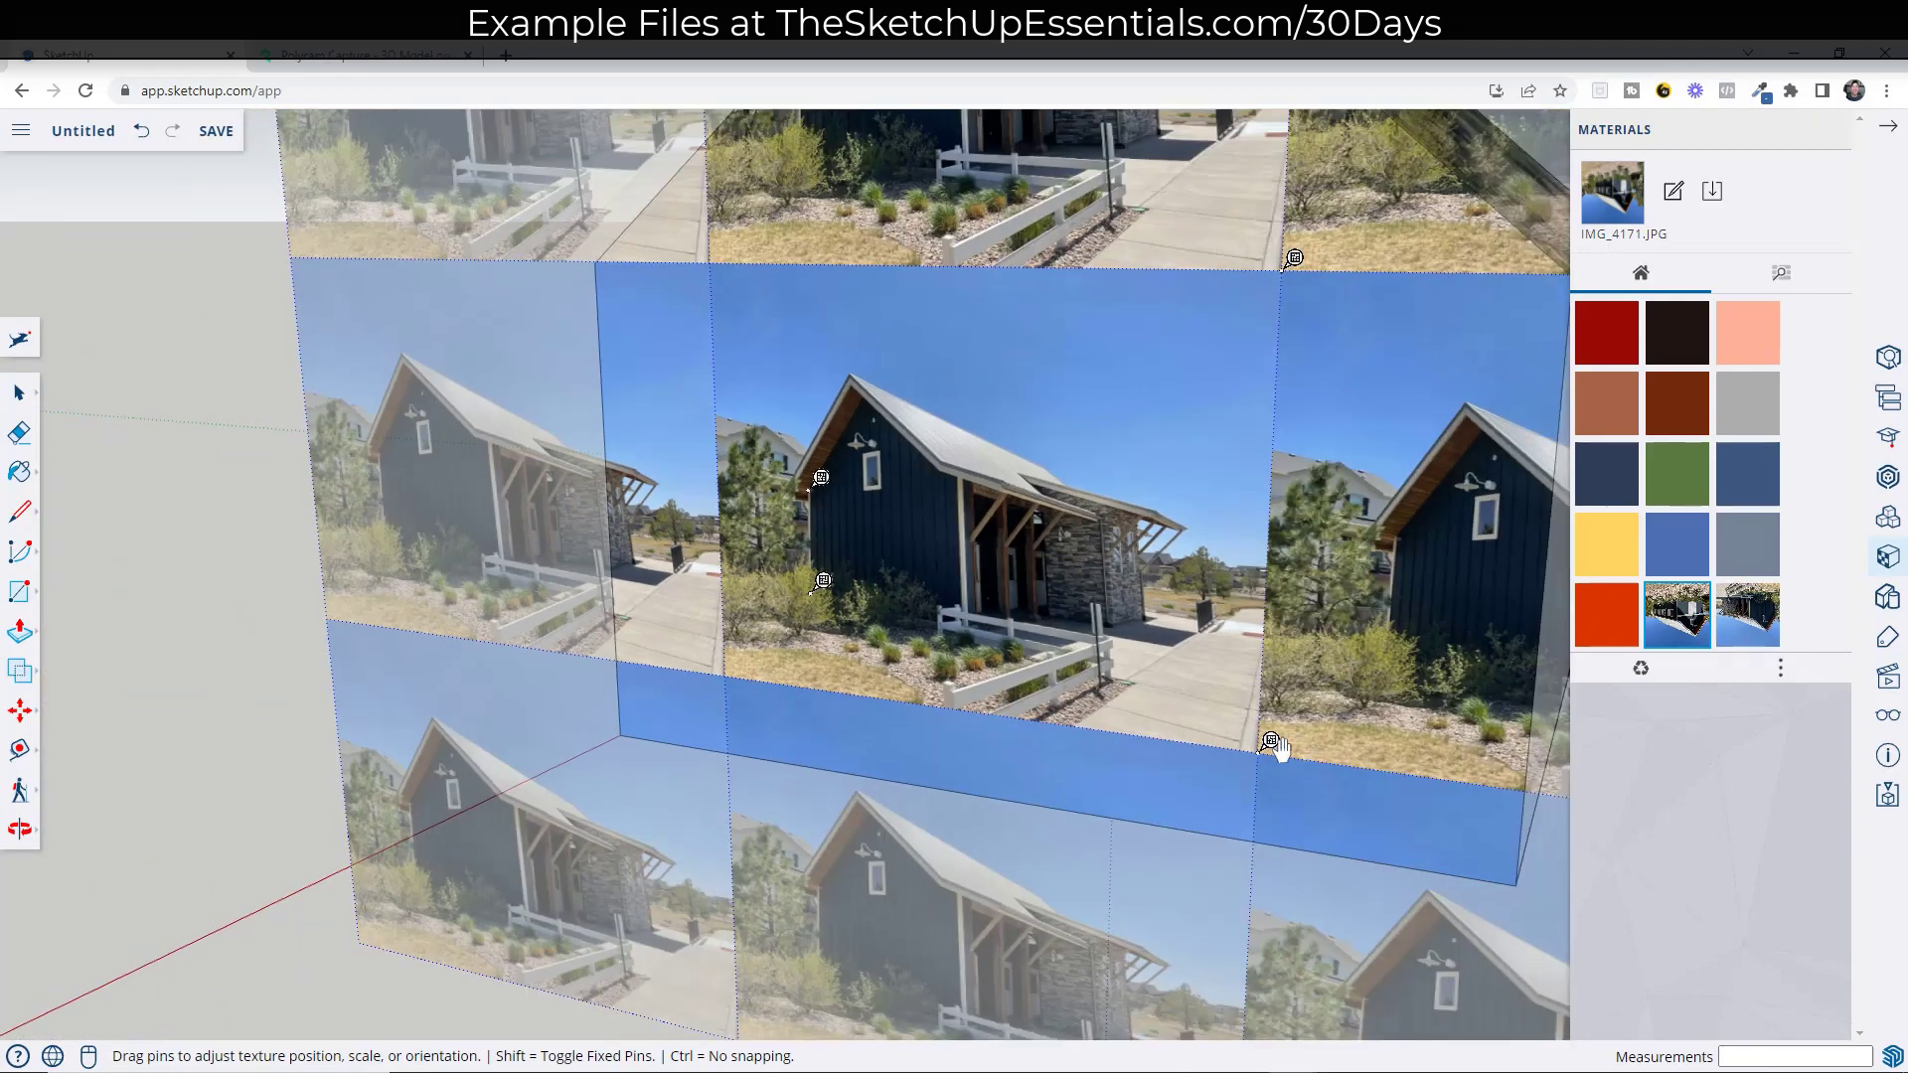
scroll(974, 636, "up", 3)
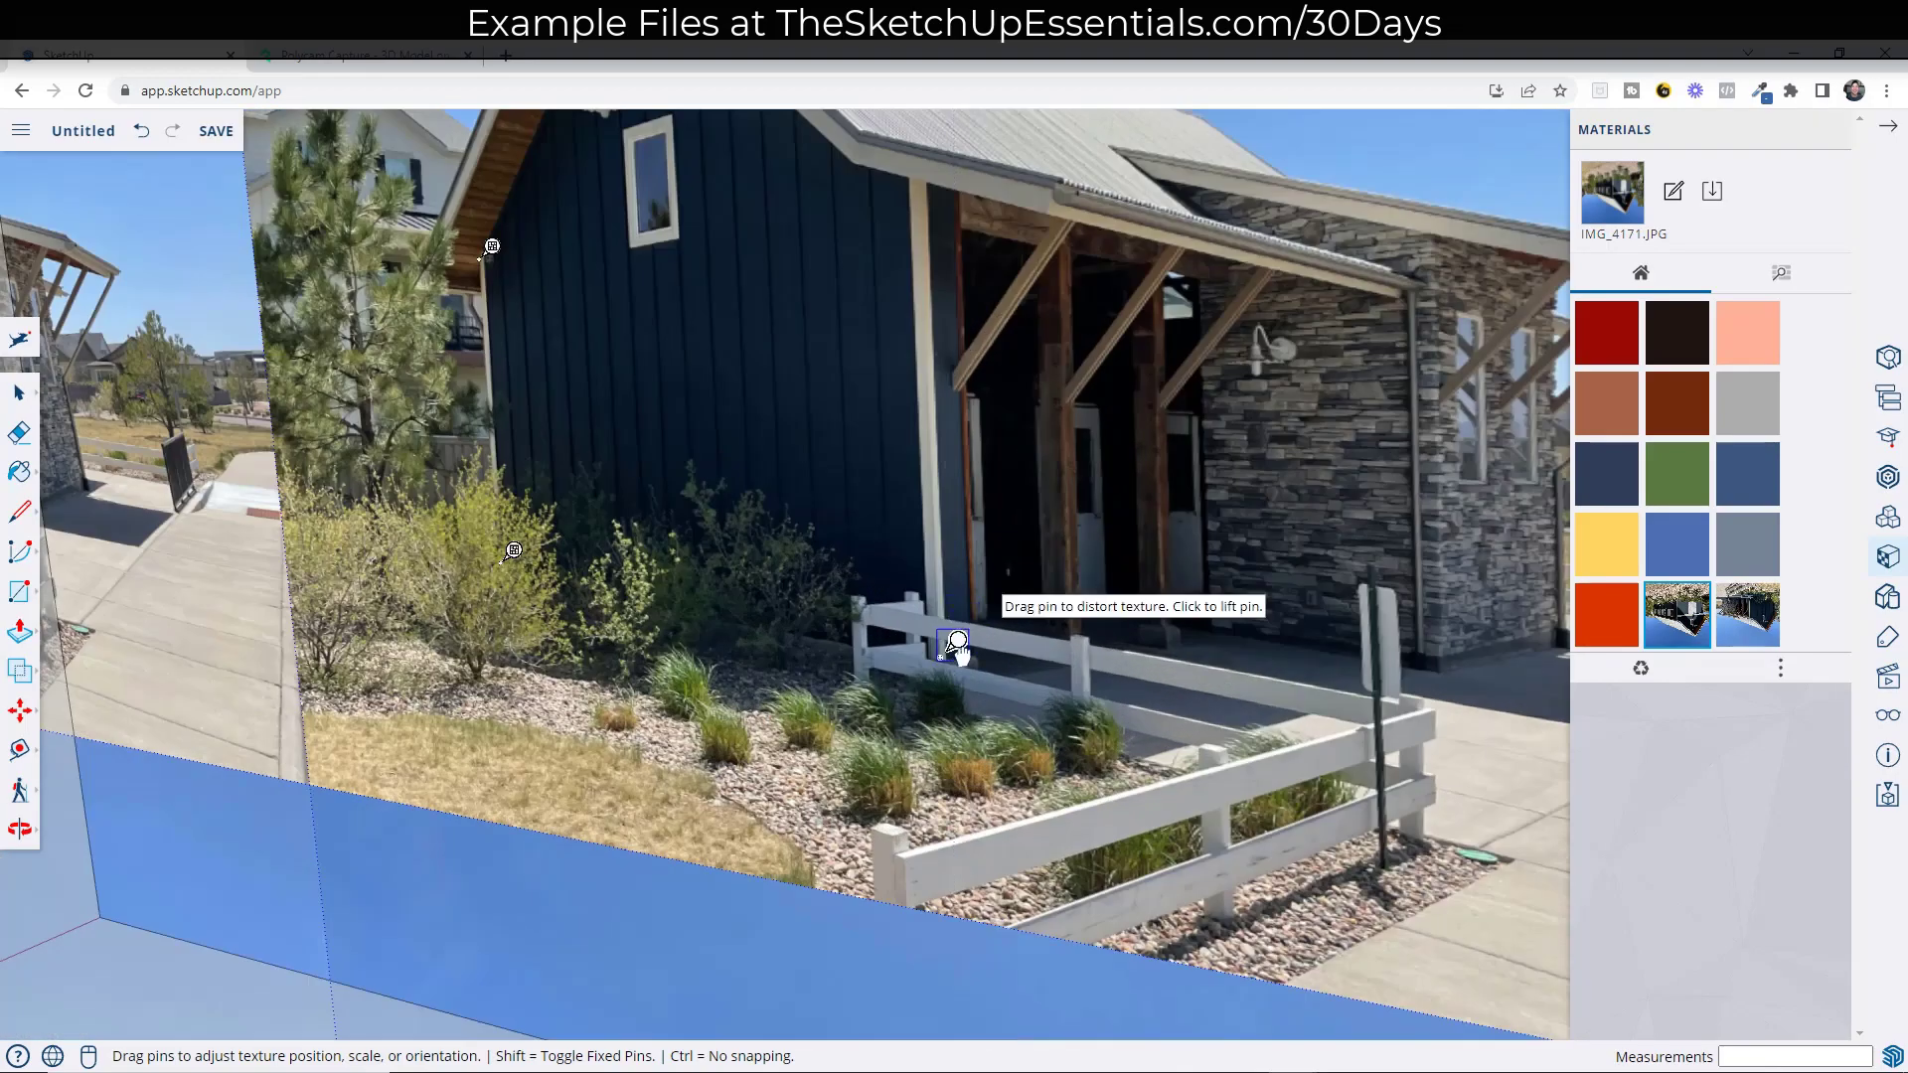
scroll(944, 647, "down", 2)
scroll(908, 656, "down", 3)
scroll(912, 564, "up", 3)
scroll(946, 558, "down", 3)
left_click_drag(949, 557, 1342, 441)
left_click_drag(952, 666, 1317, 838)
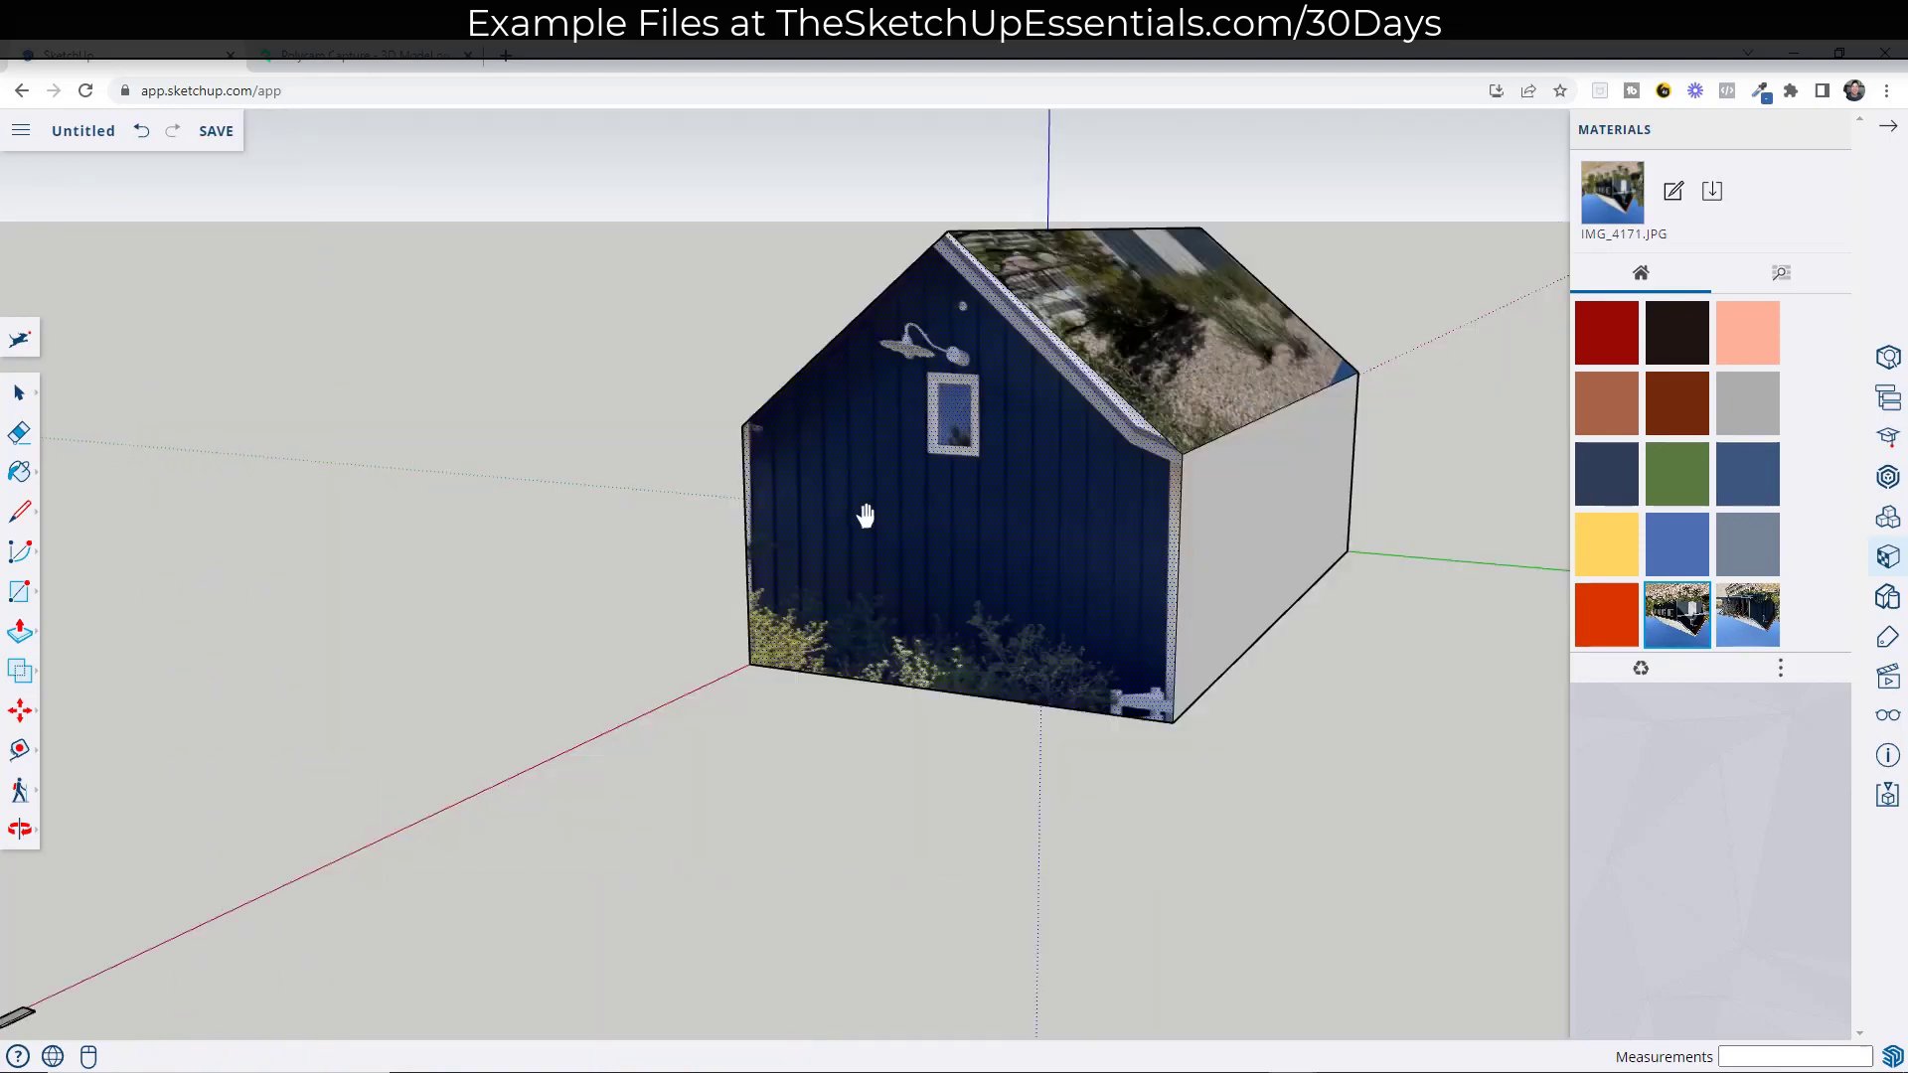
Step: Offset the gable's two sloping roof edges outward by about 7 9/16"
key("space")
middle_click_drag(1115, 485, 1121, 398)
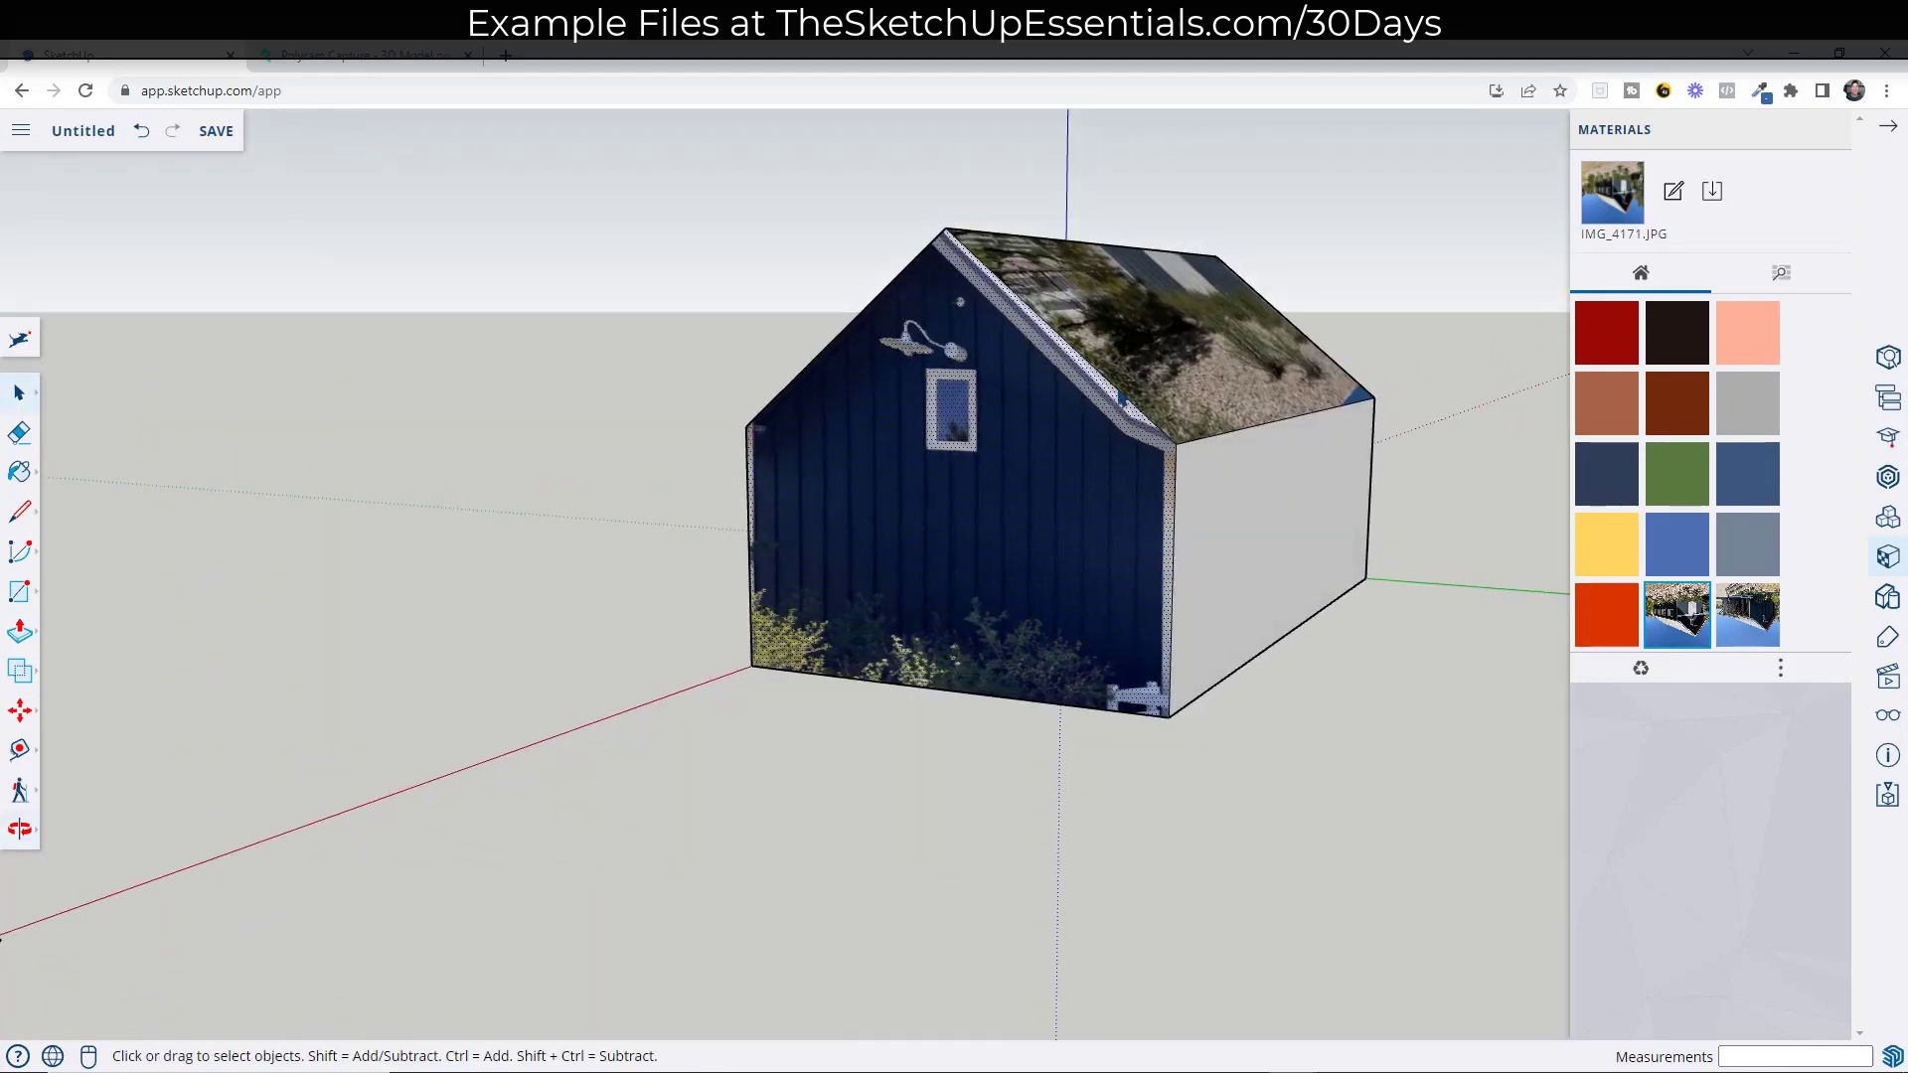
left_click(1116, 397)
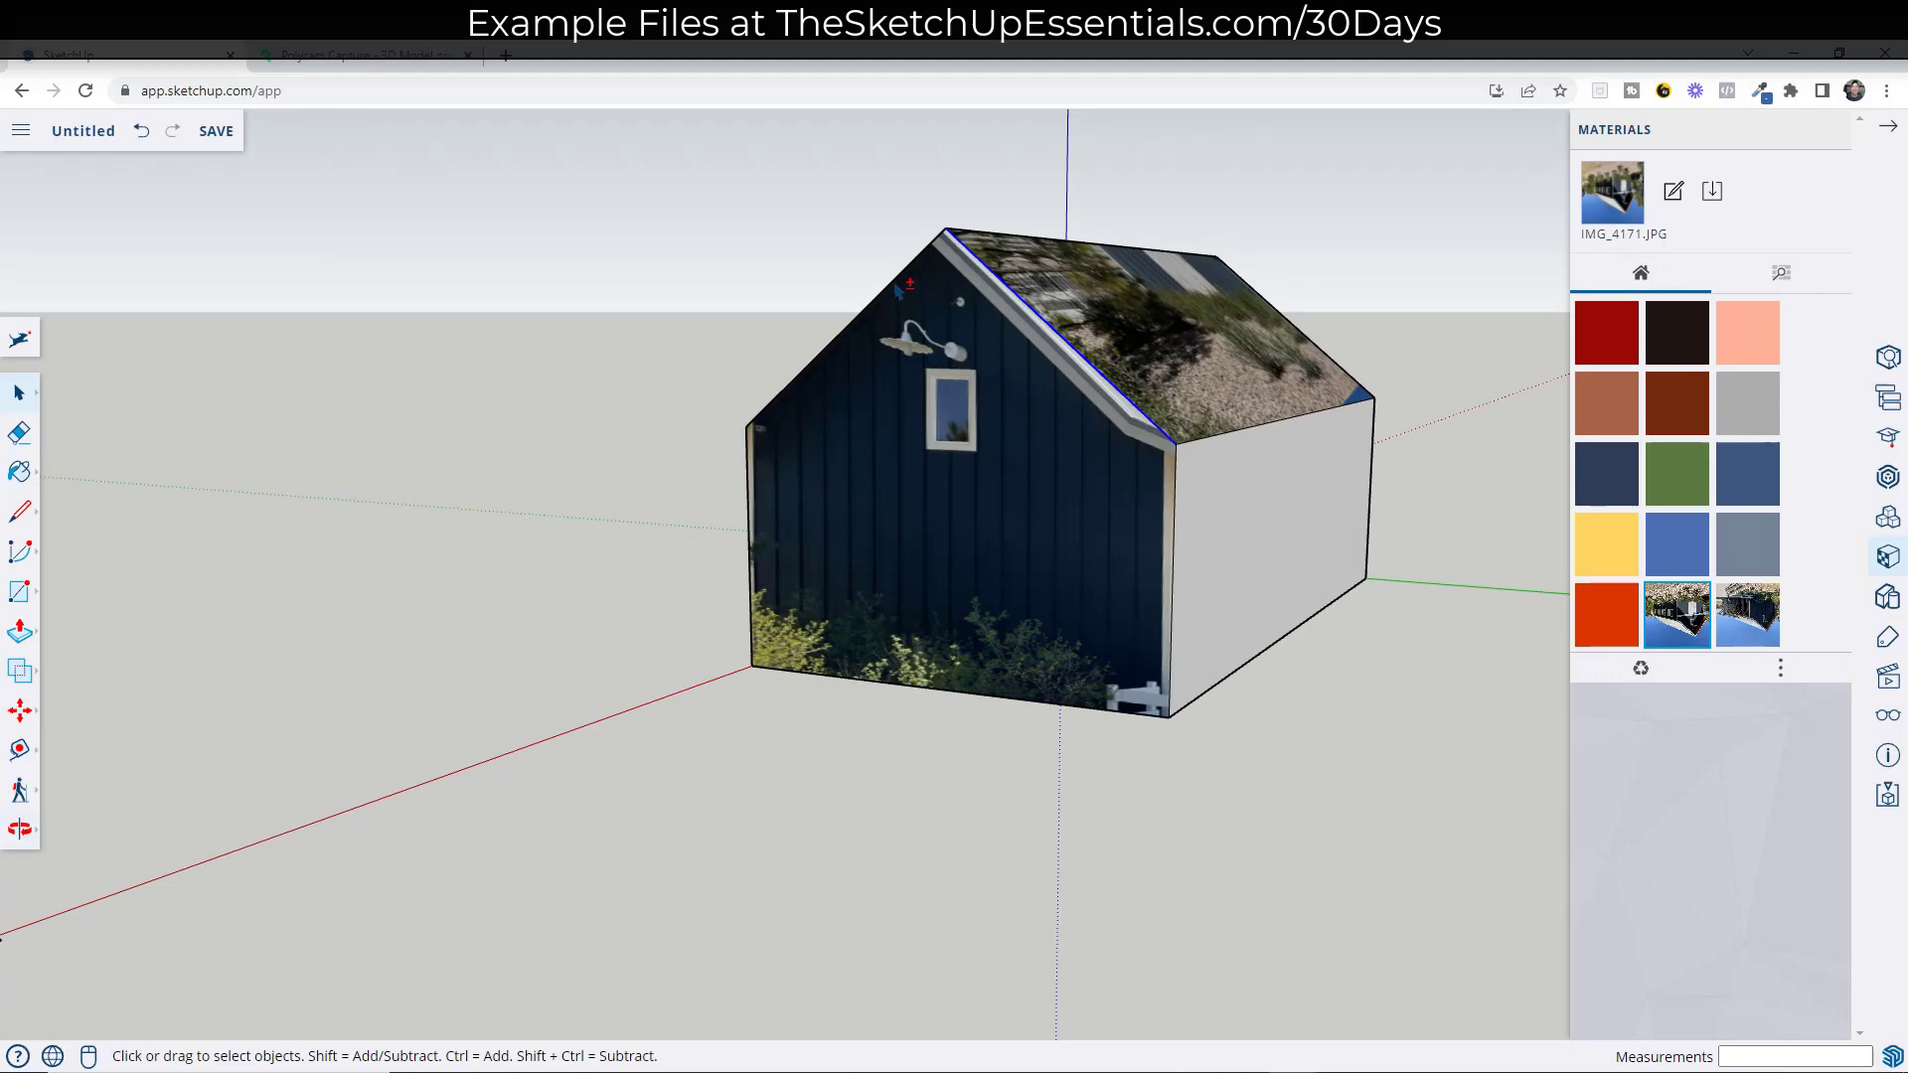
key("f")
left_click(1074, 348)
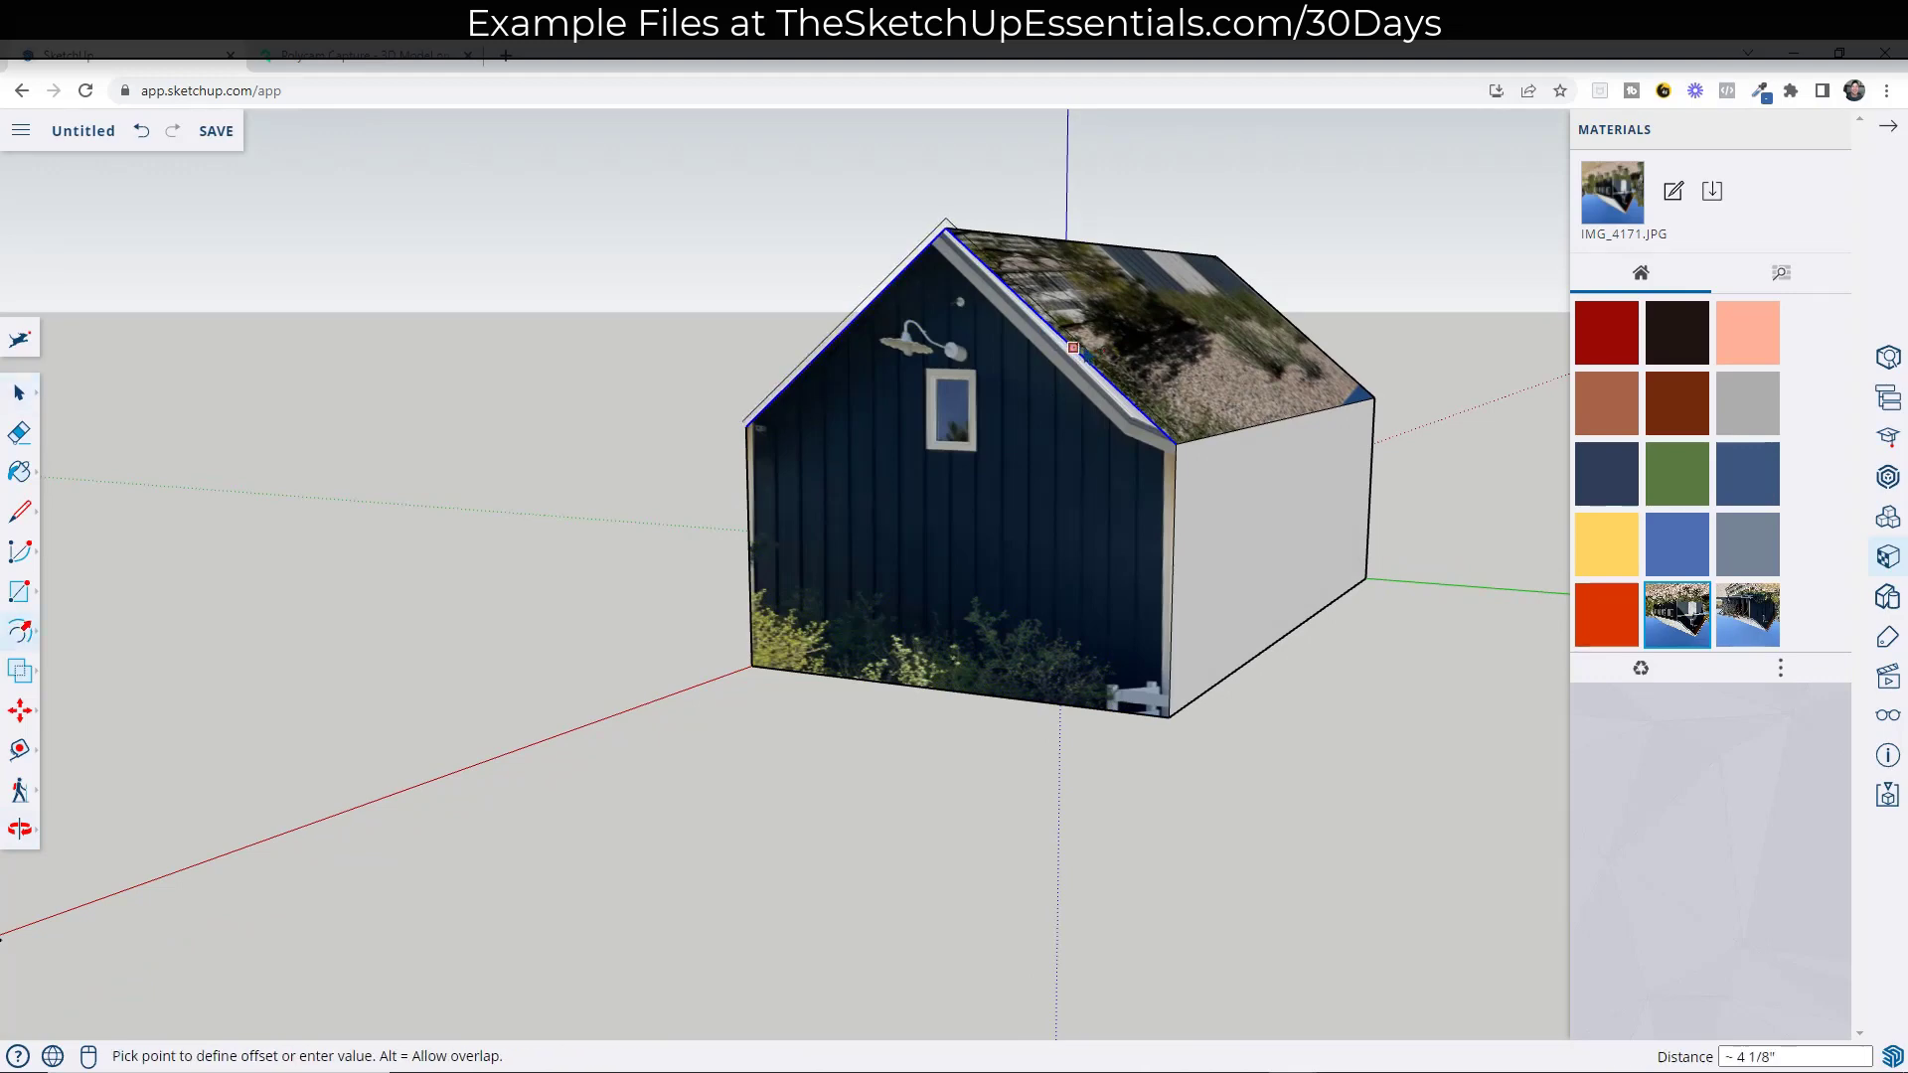
scroll(1074, 350, "up", 1)
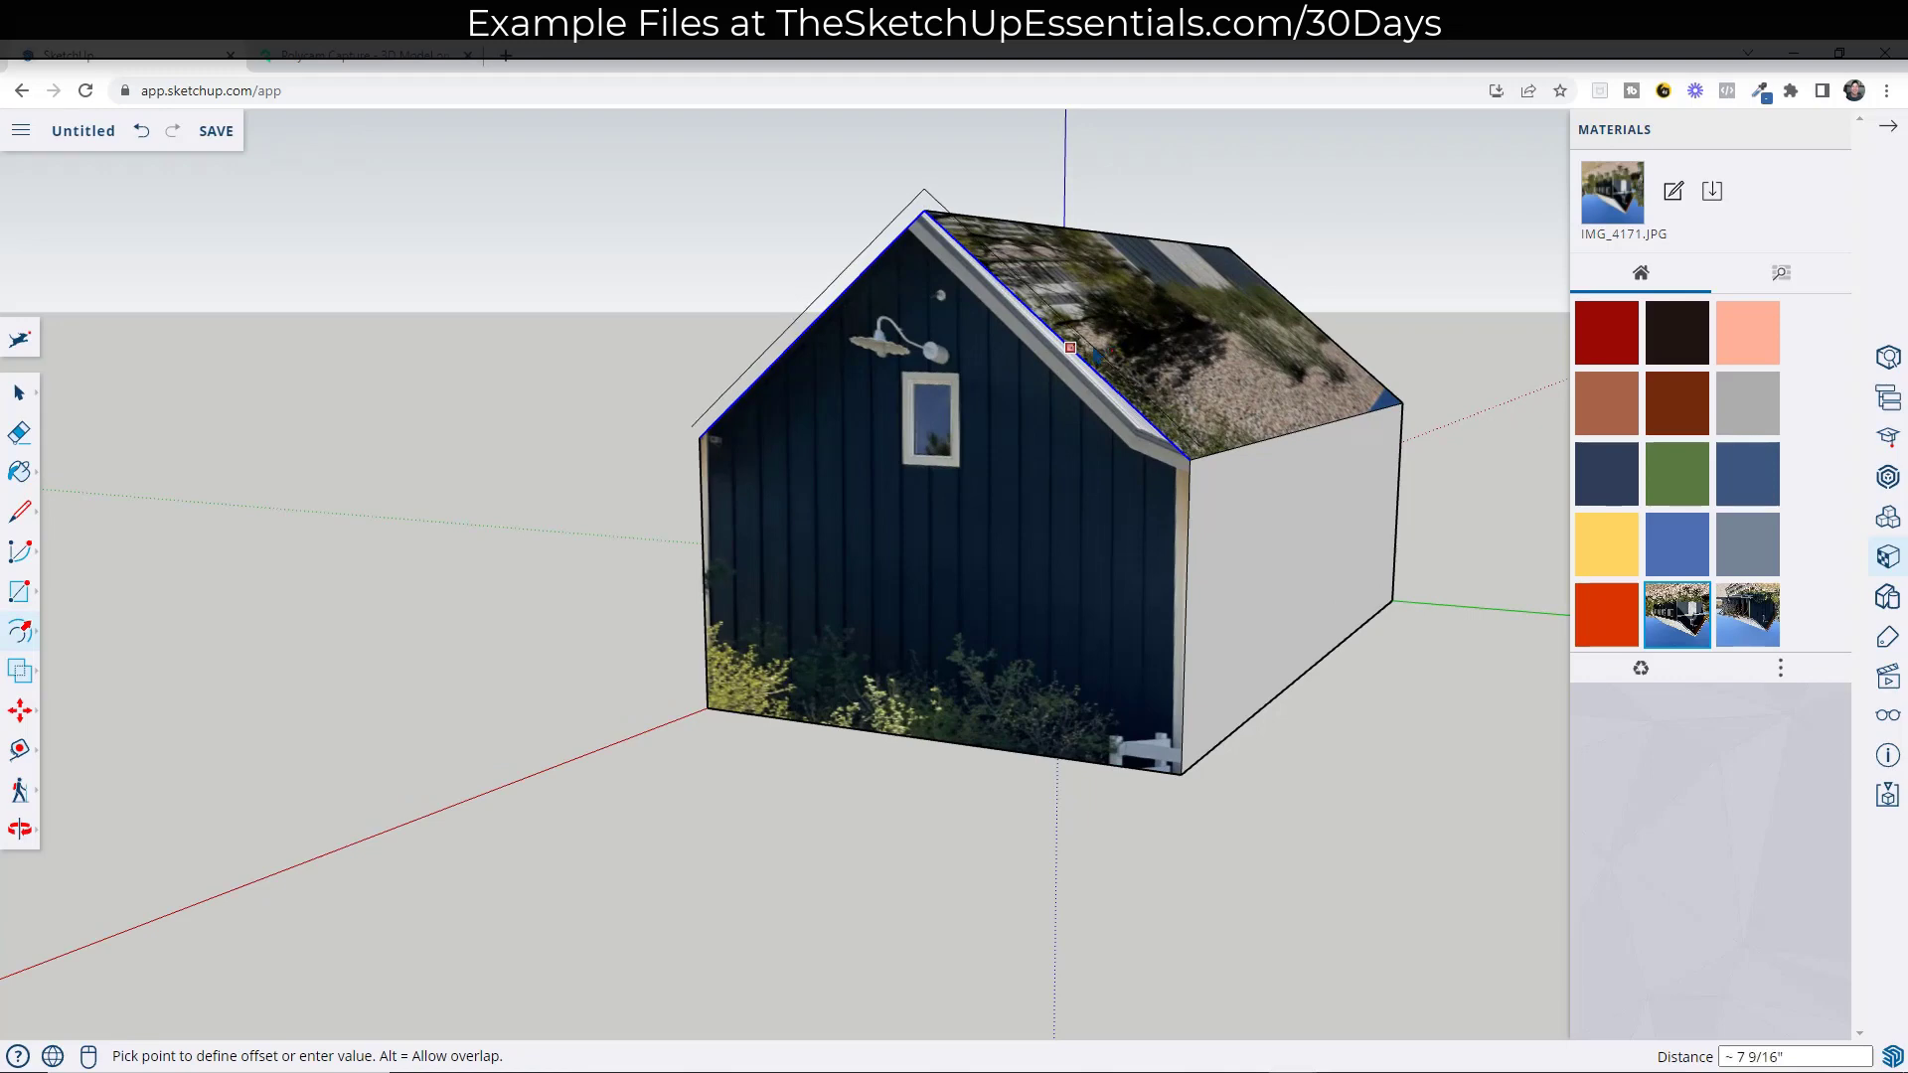
left_click(1073, 346)
key("space")
Step: Close both lower ends of the offset roof band with short lines and pull it out from the gable about 2' 8 3/16"
key("l")
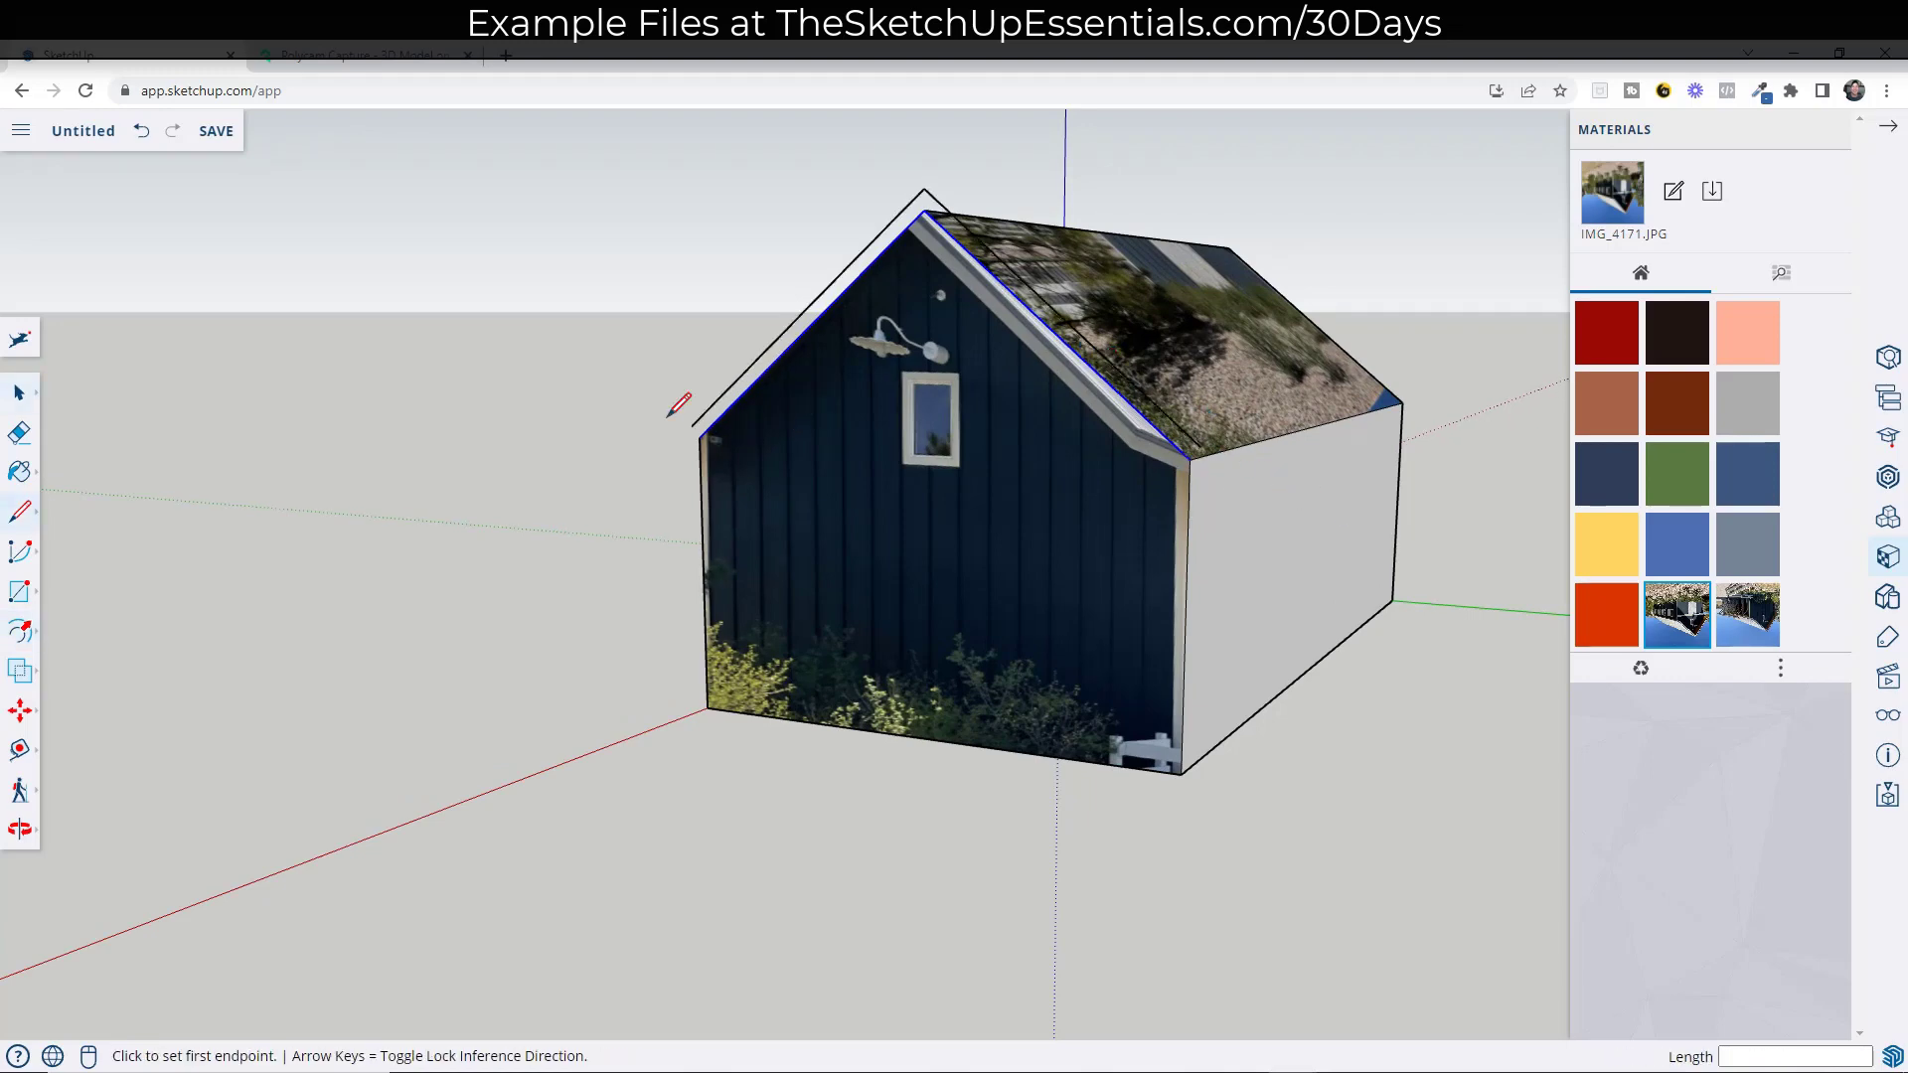
left_click(690, 426)
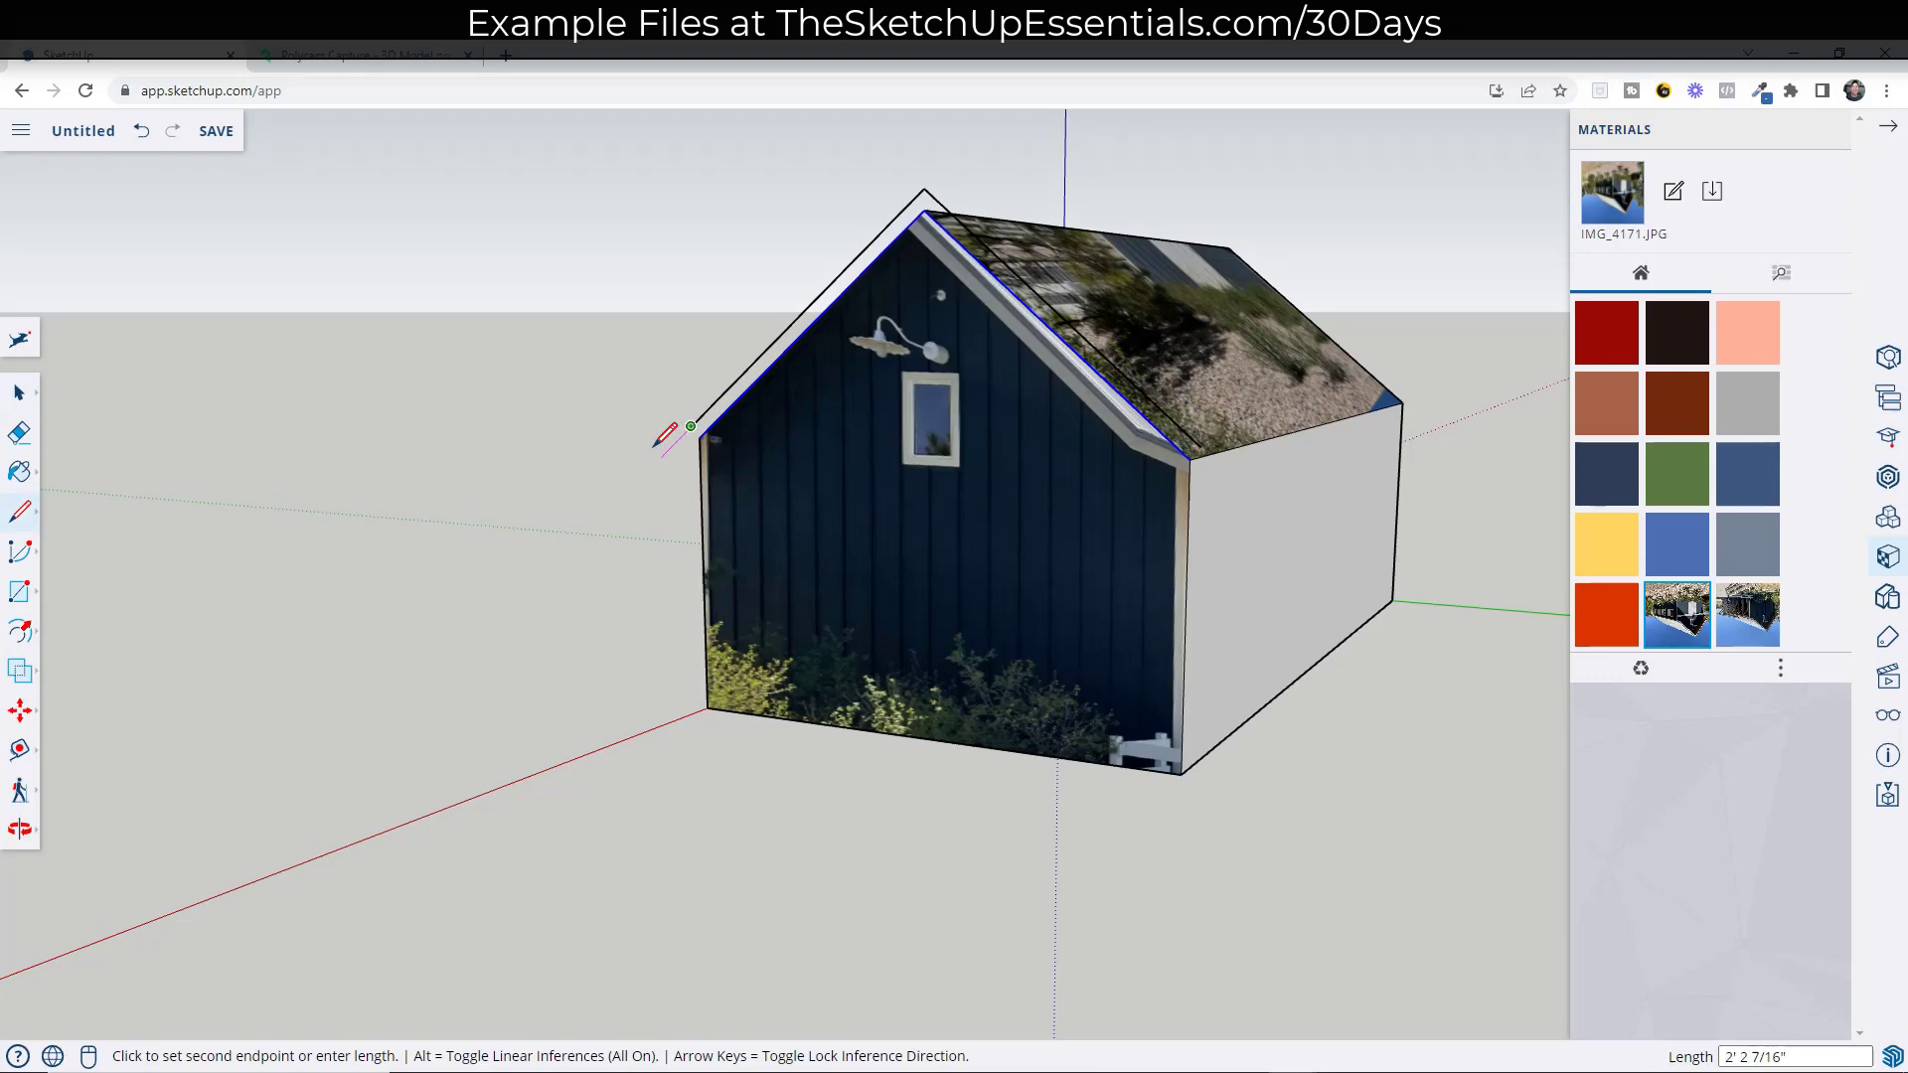
scroll(658, 450, "up", 5)
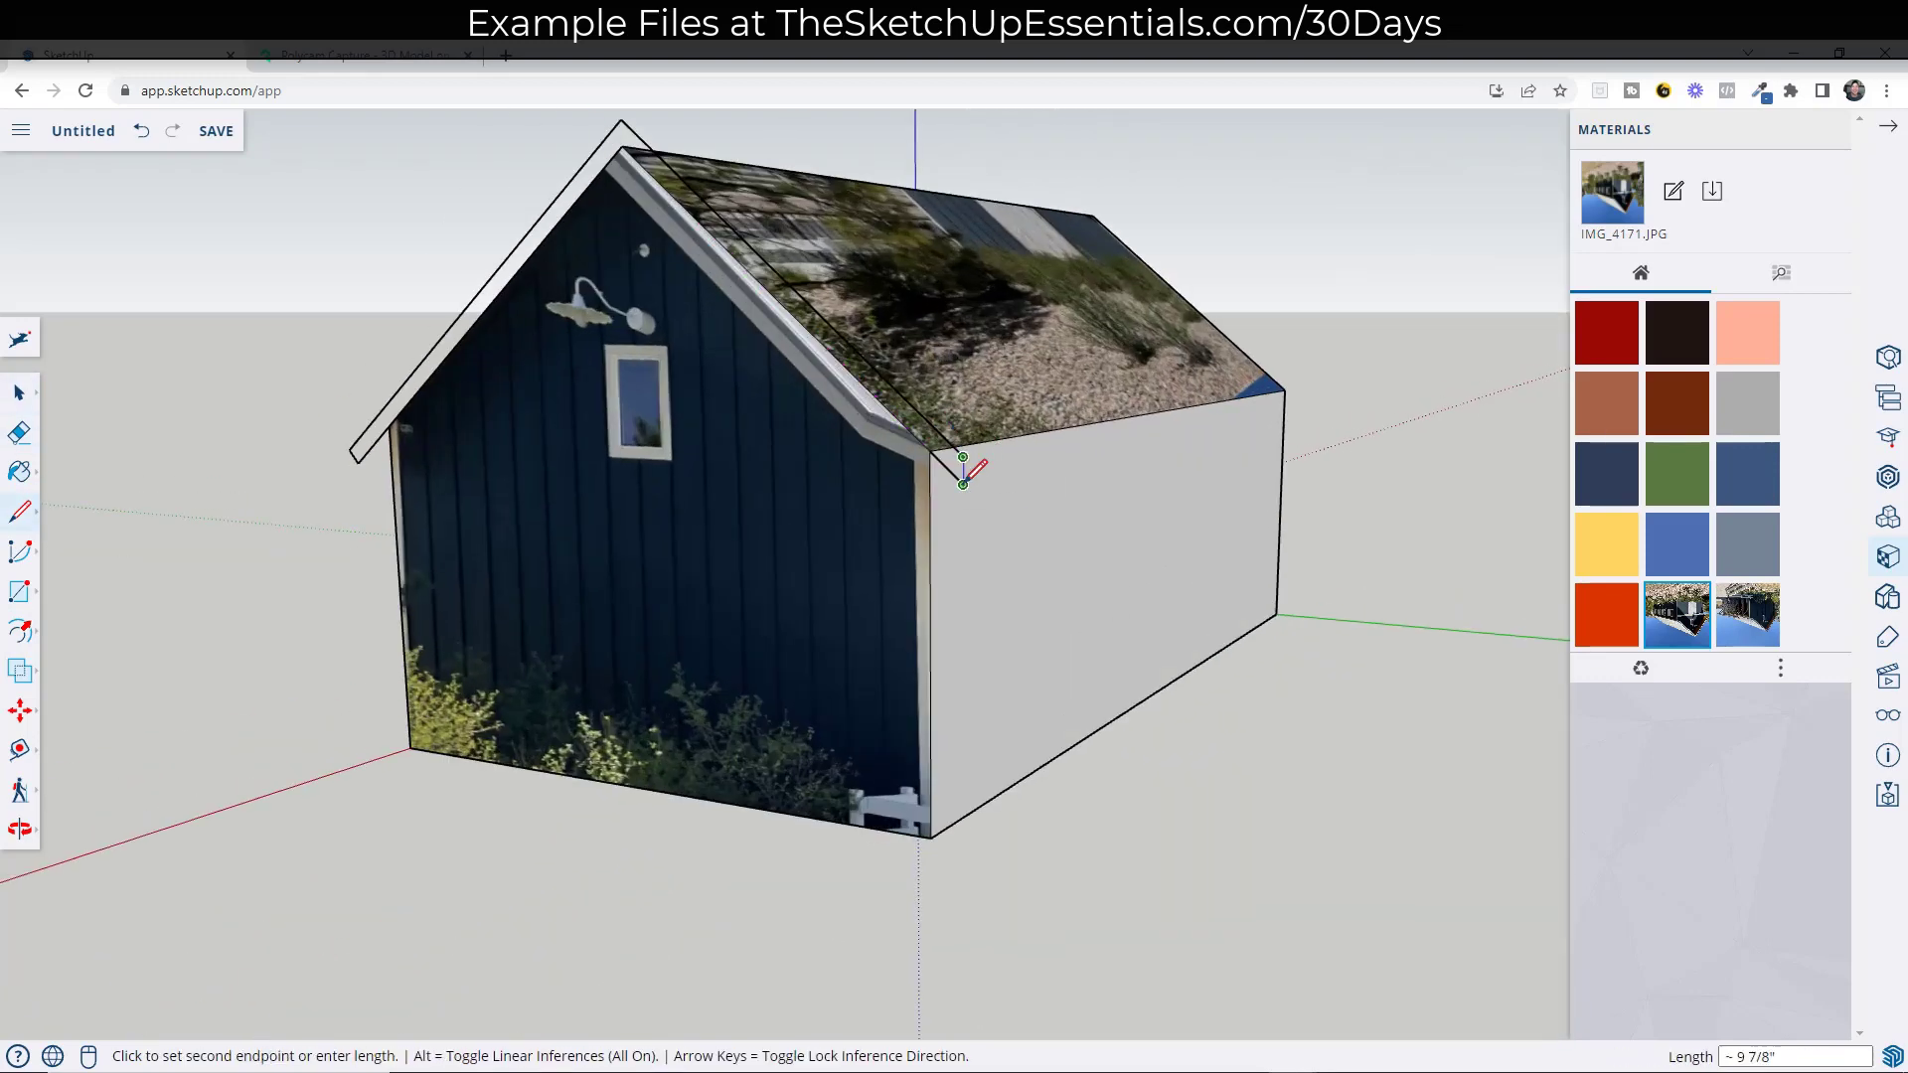
key("p")
left_click(841, 413)
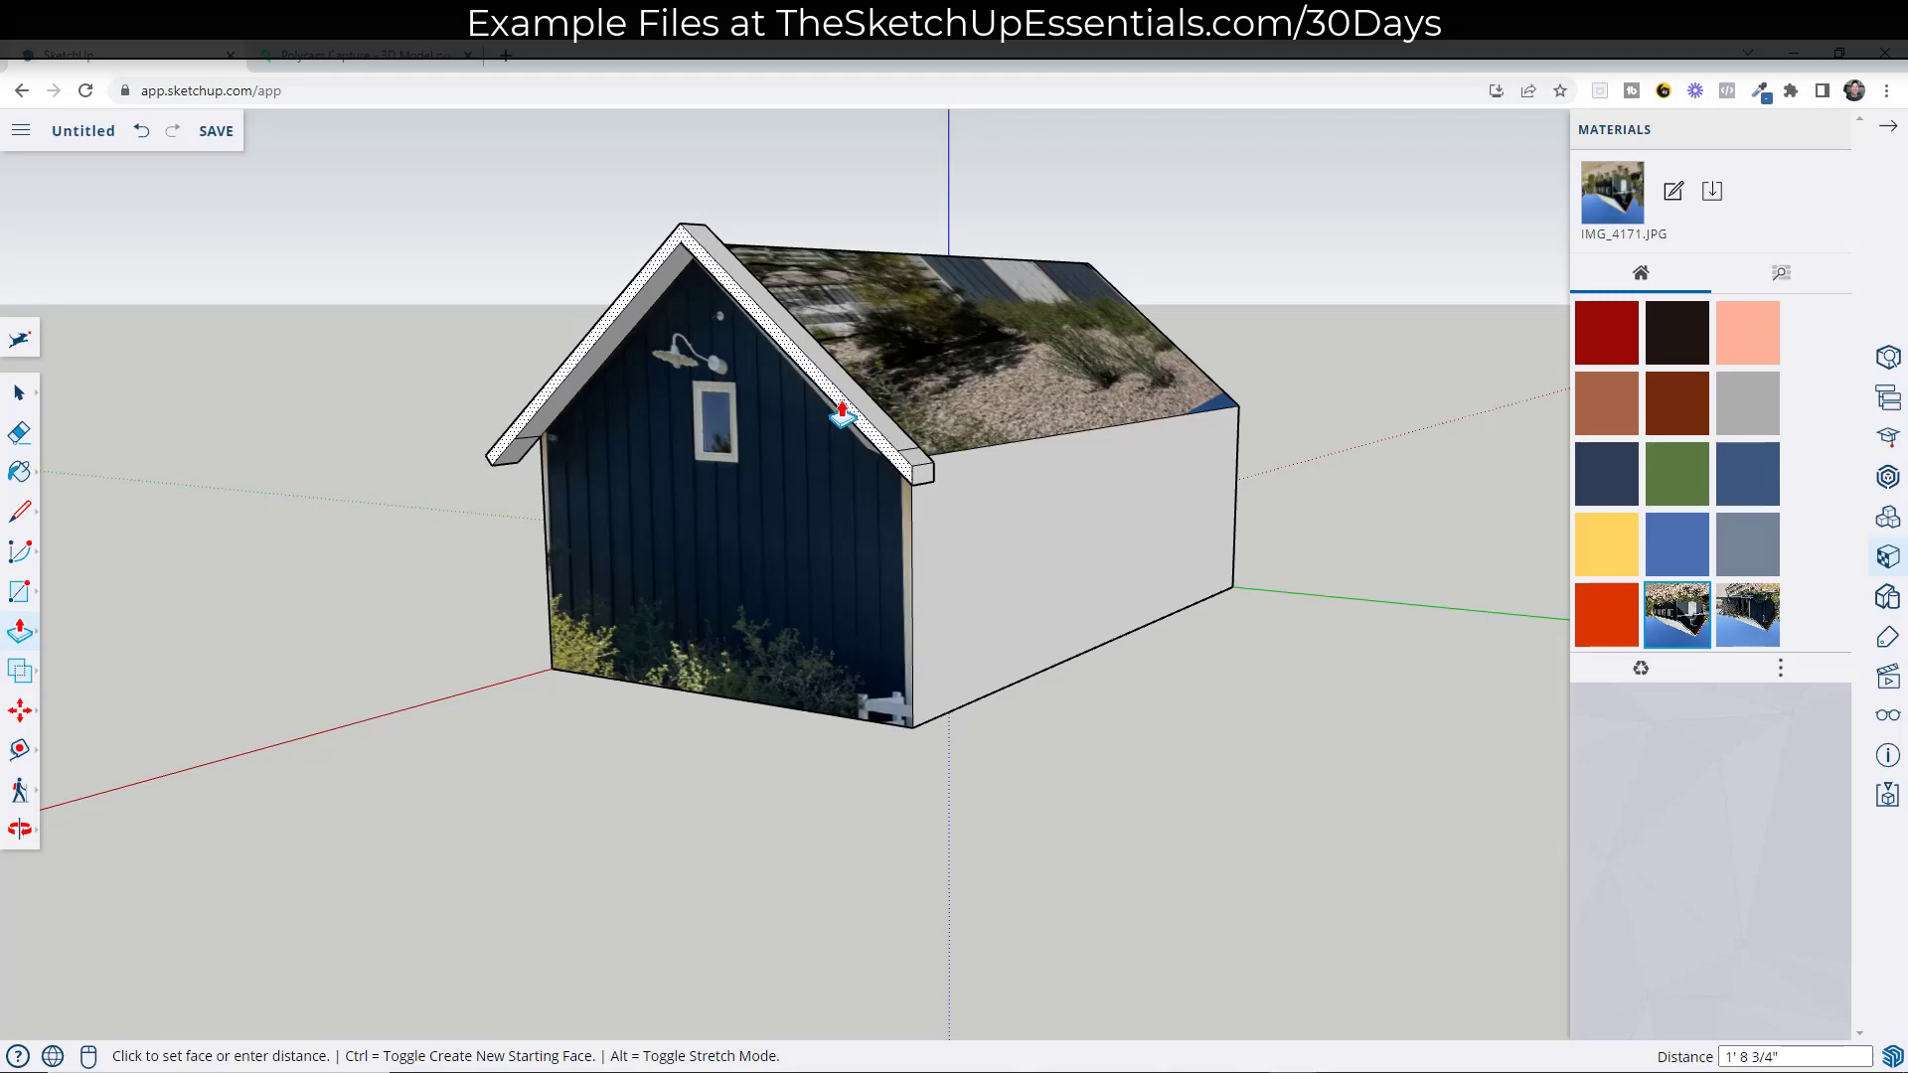
left_click(843, 415)
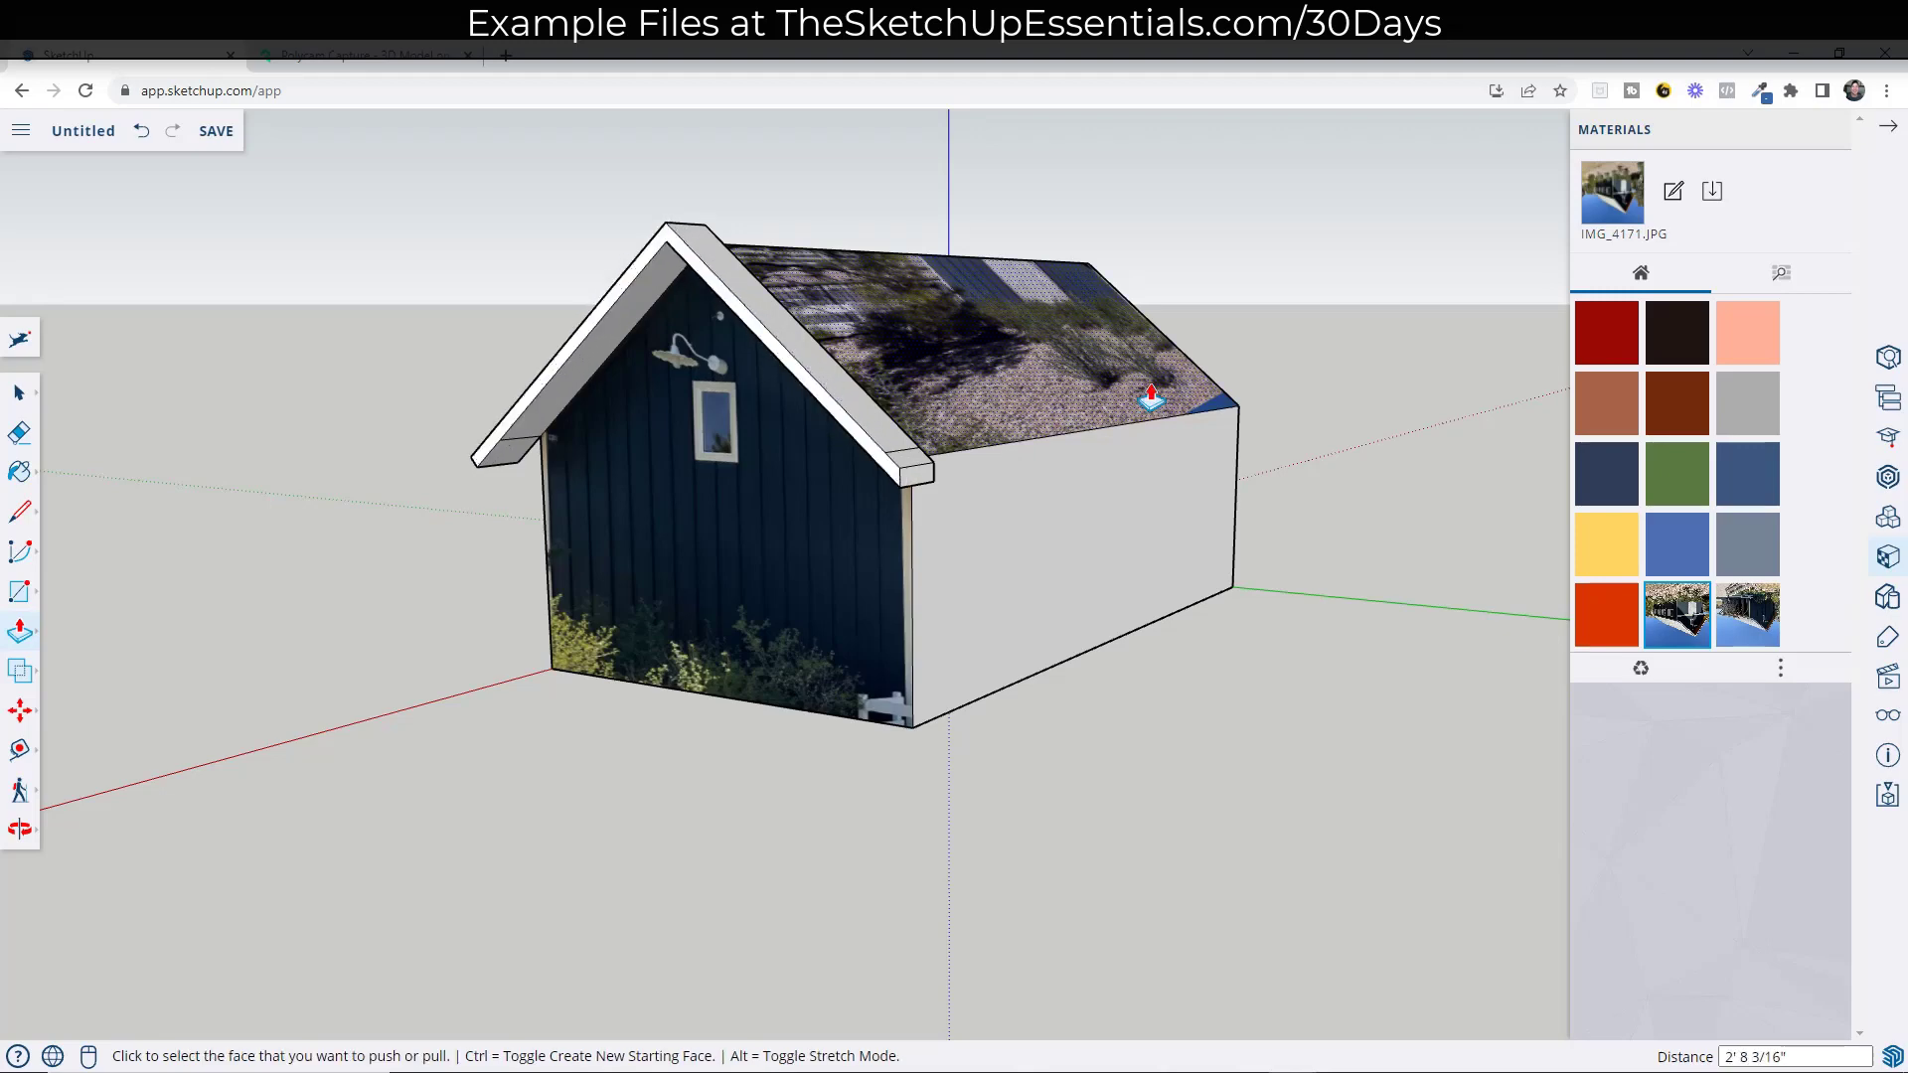
Step: Pull the back face of the roof band about 42' 3/4" along the building so it overhangs the other gable
middle_click_drag(1150, 384, 119, 350)
middle_click_drag(1333, 349, 984, 386)
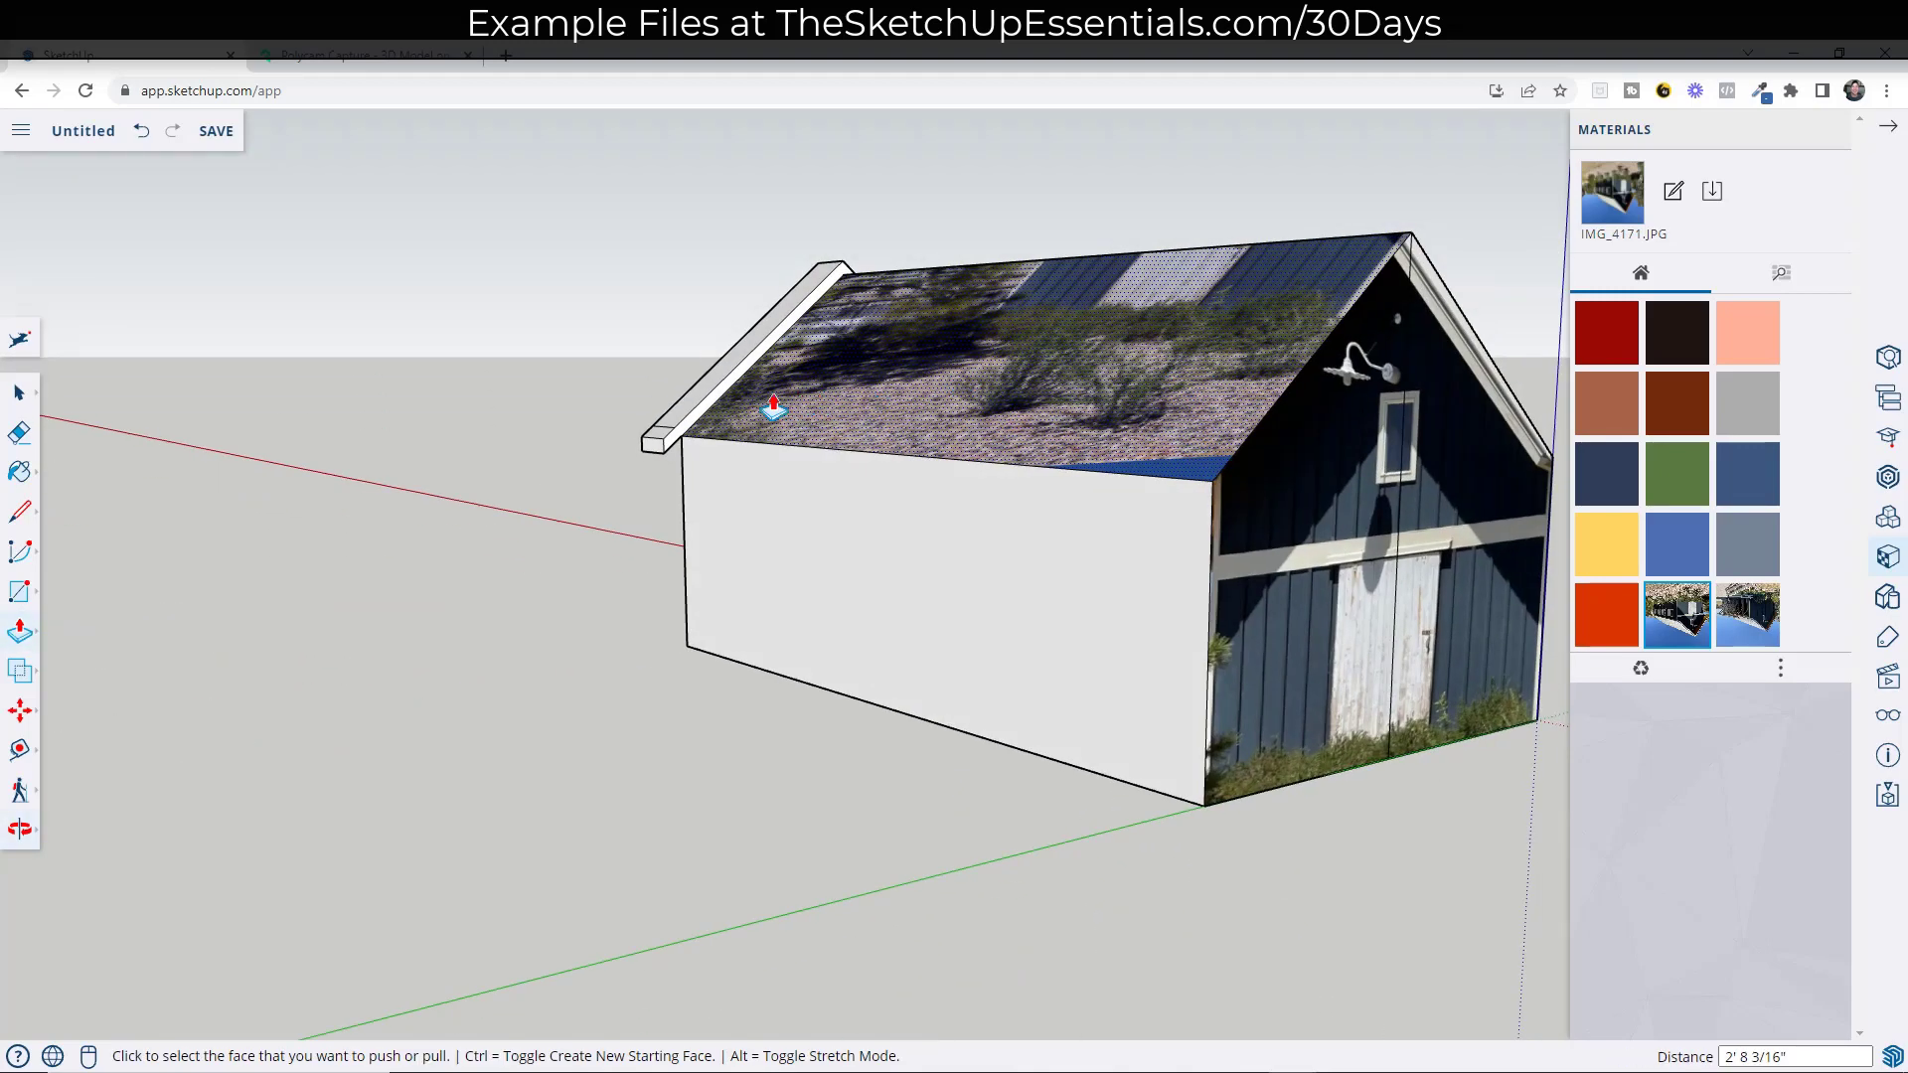
left_click(703, 412)
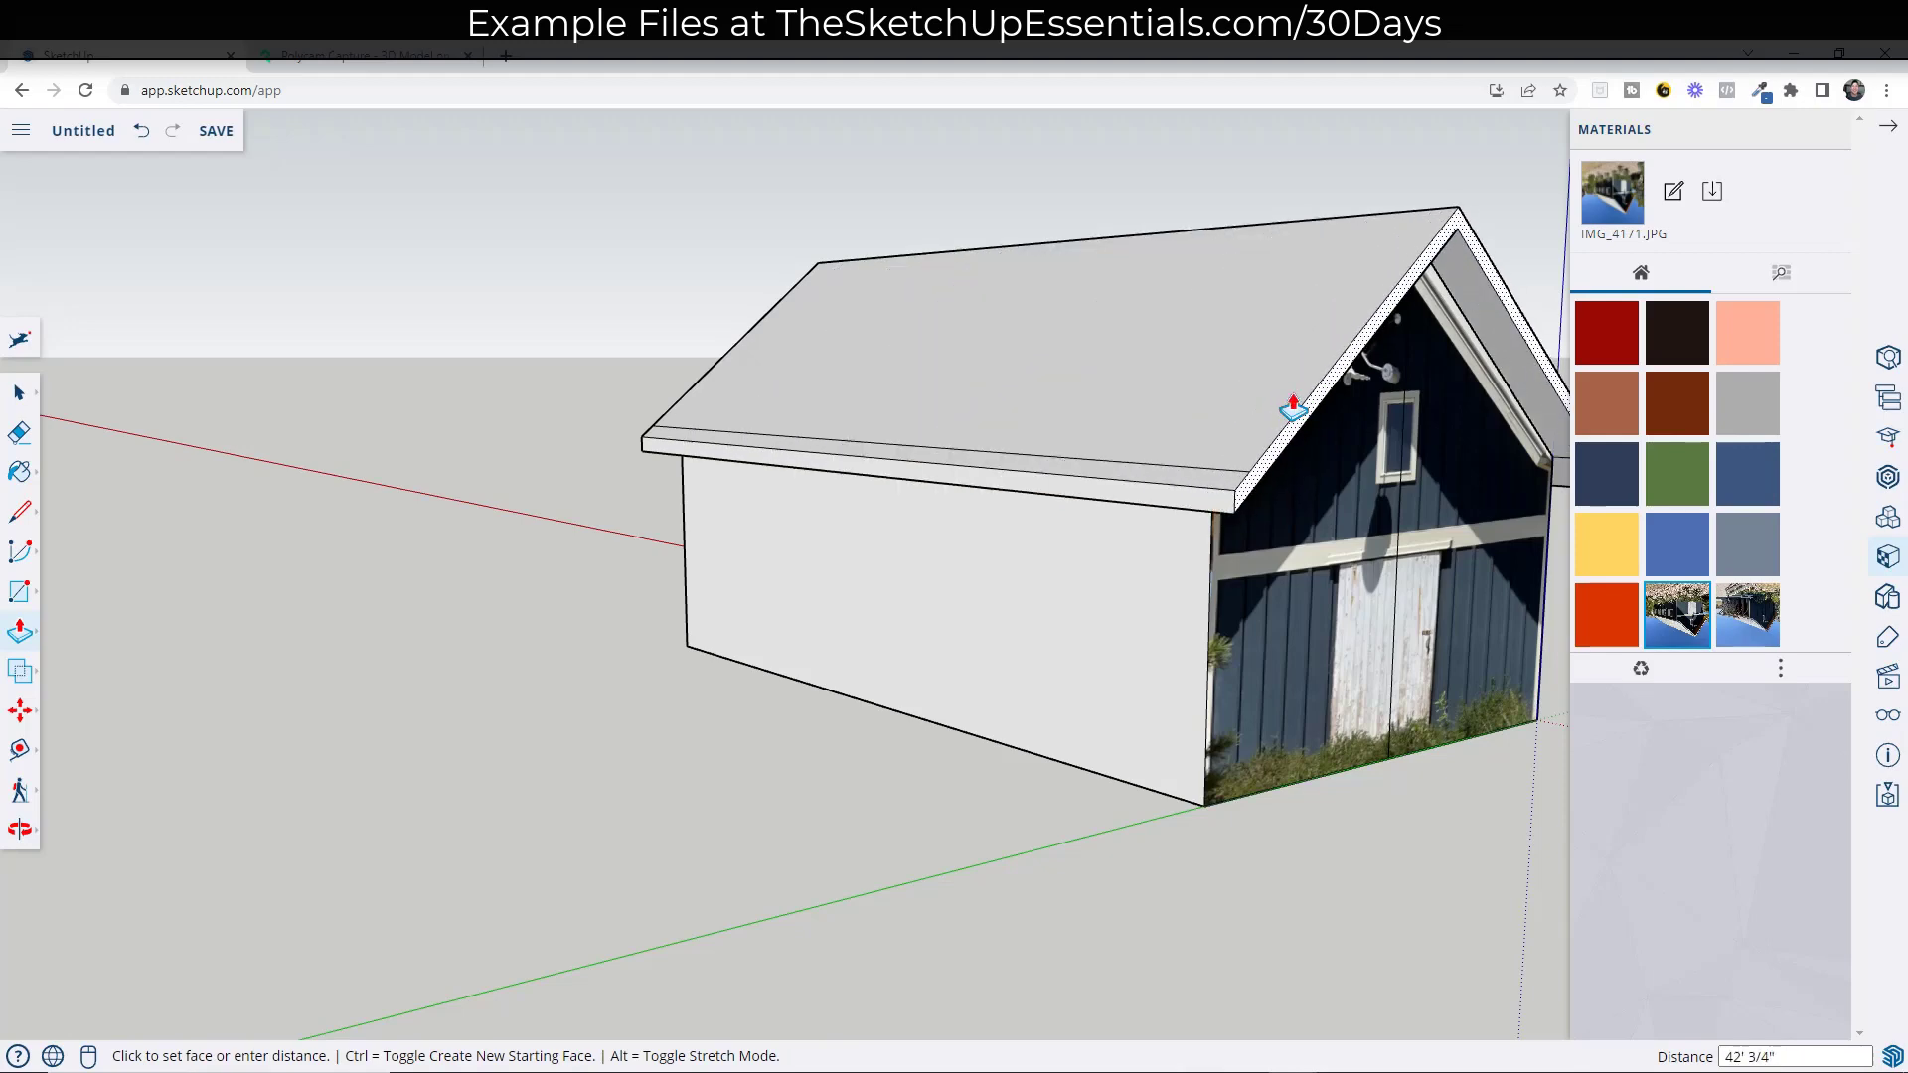
left_click(1292, 407)
Step: Erase the extra edges on the underside of the roof overhang
mouse_move(1292, 407)
middle_mouse_down()
mouse_move(664, 319)
mouse_move(920, 337)
mouse_move(967, 294)
mouse_move(731, 438)
mouse_move(789, 354)
middle_mouse_up()
scroll(796, 387, "up", 3)
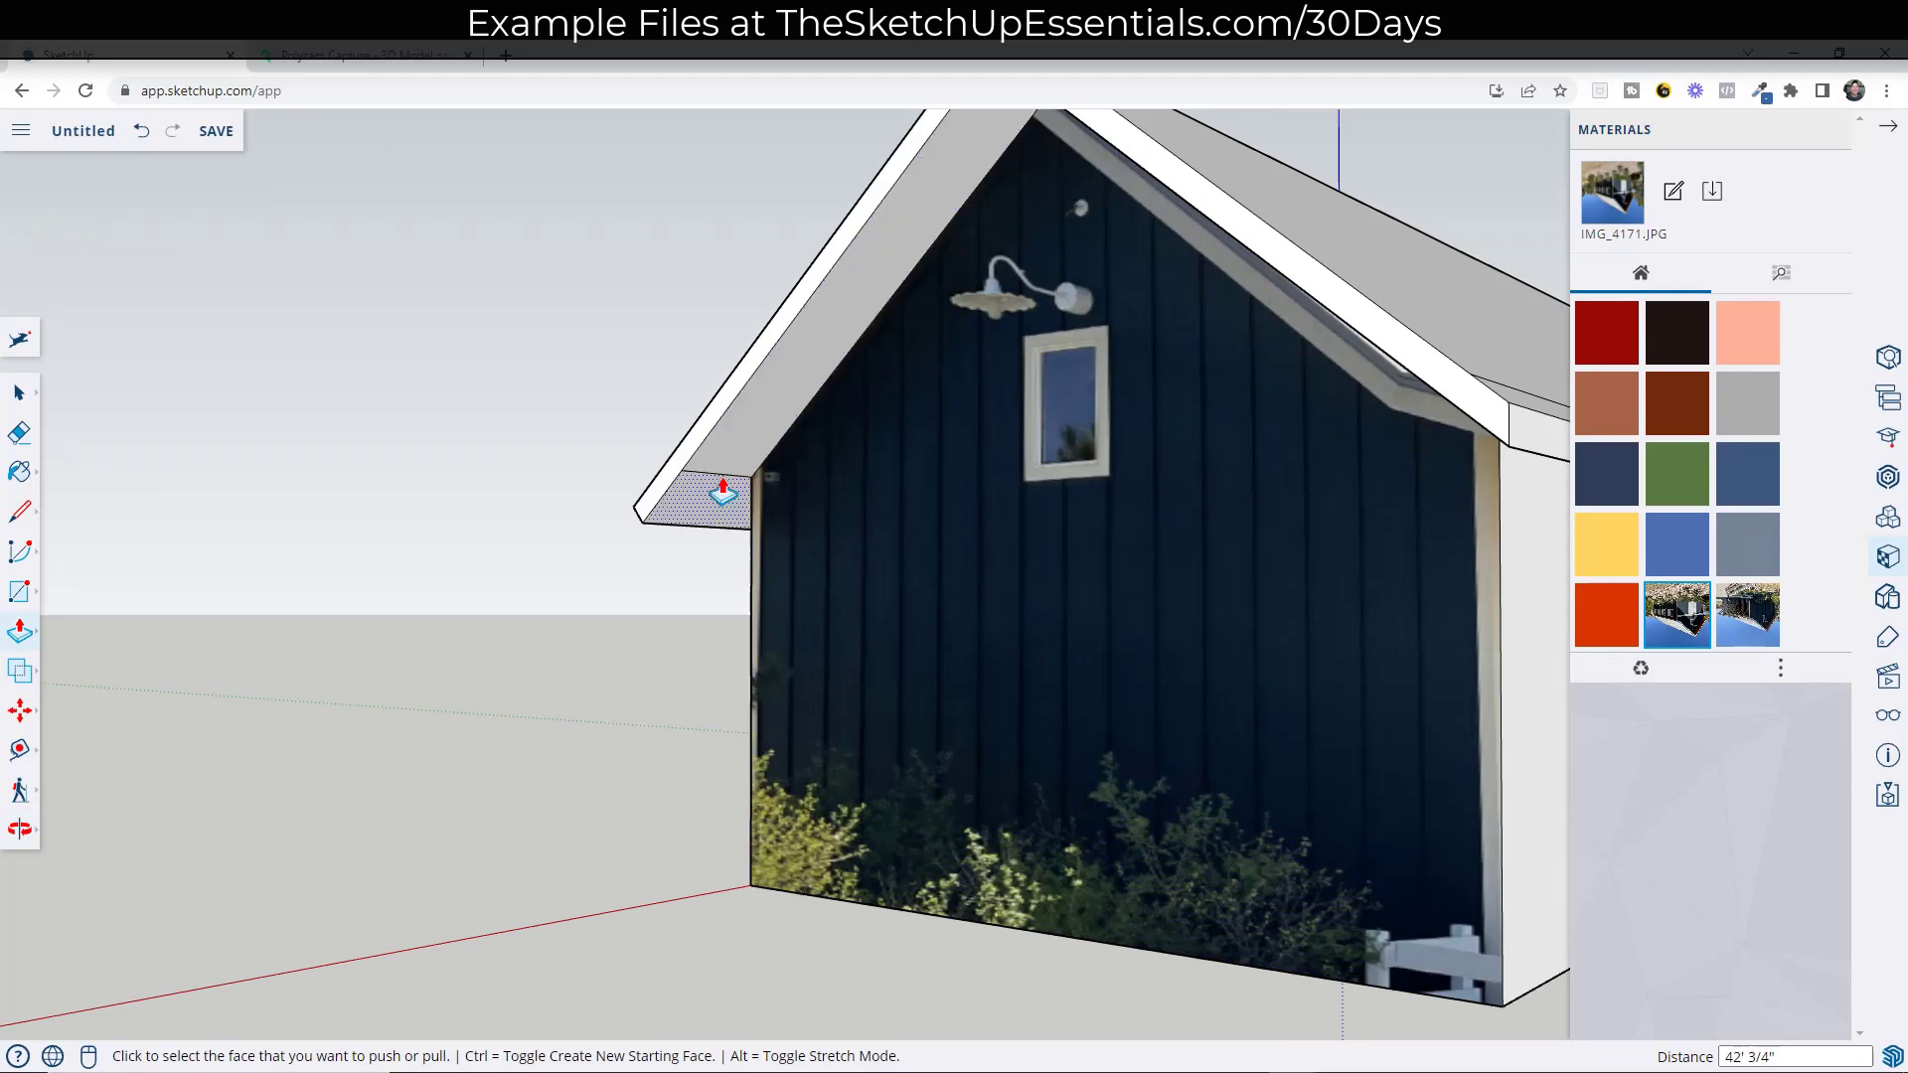
key("e")
scroll(857, 460, "down", 3)
middle_click_drag(1385, 434, 549, 495)
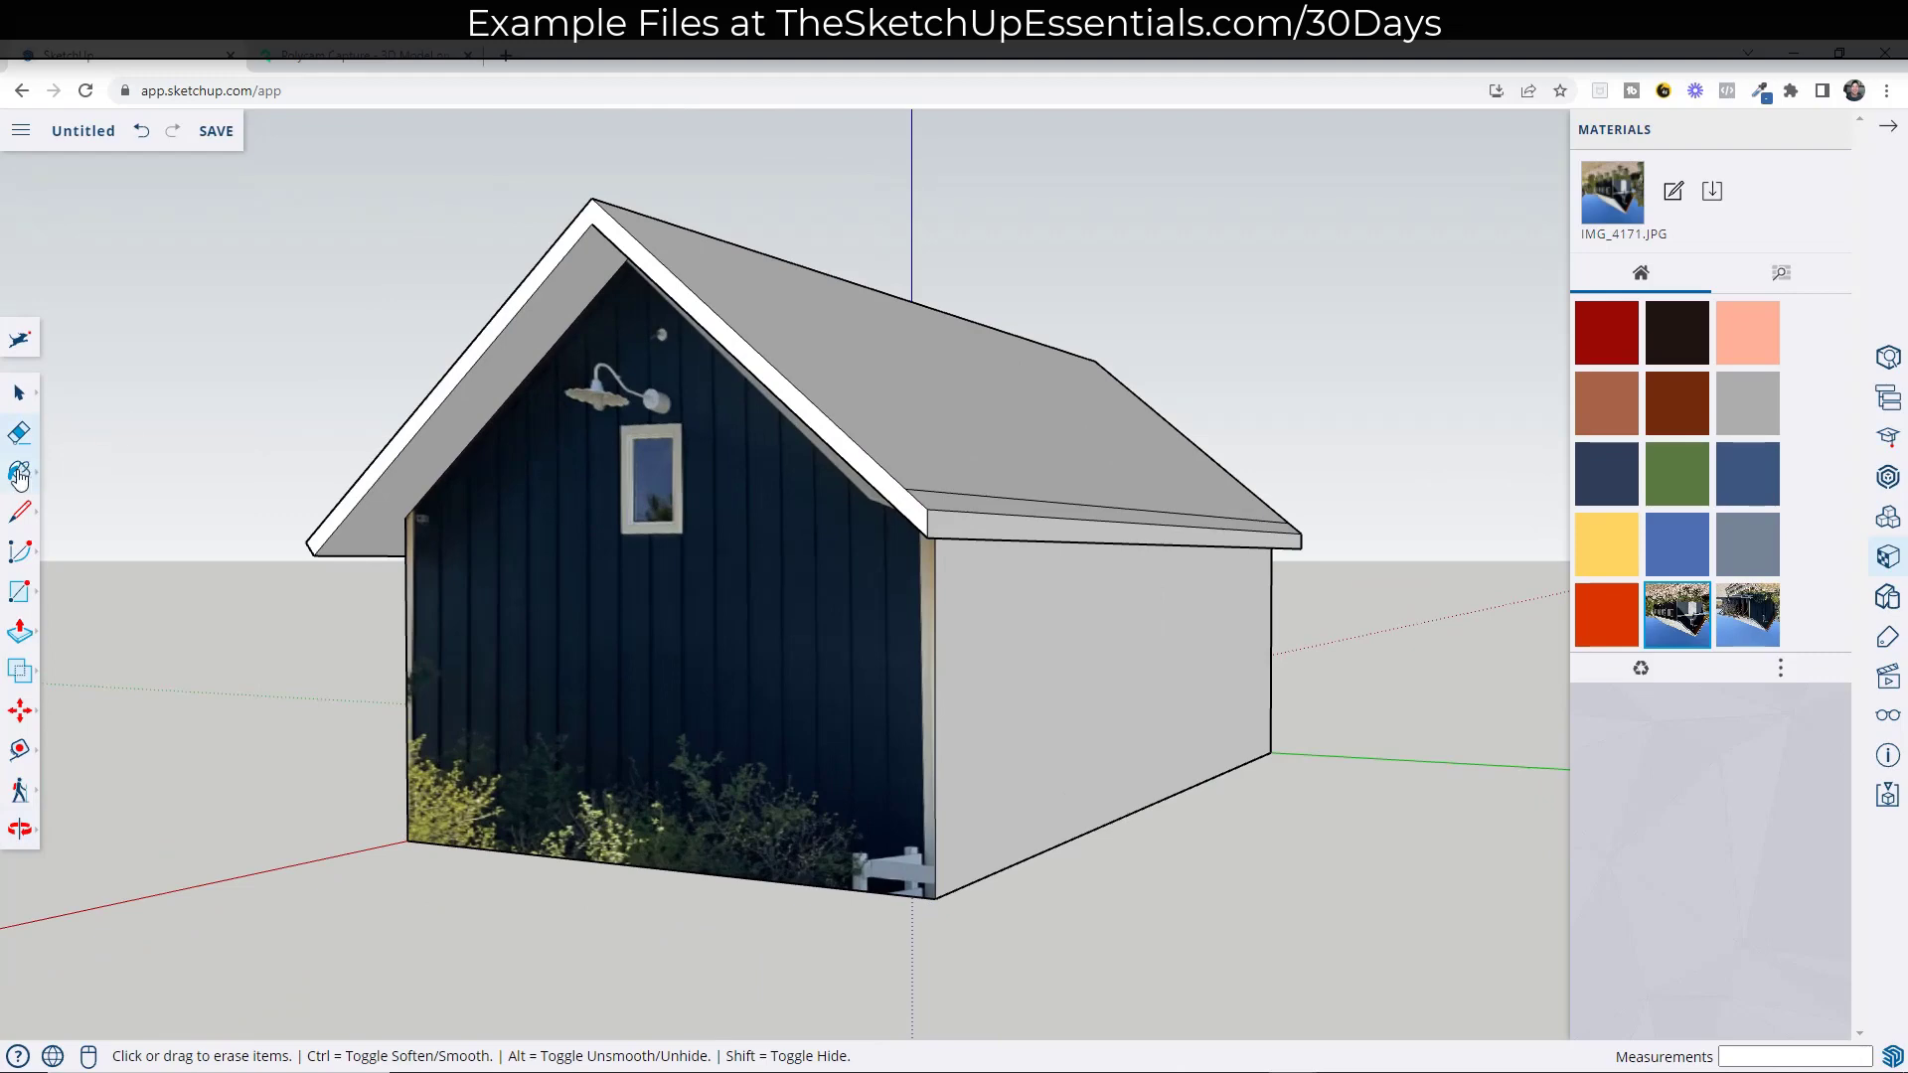
Step: Sample the IMG_4165.JPG material from the gable wall and paint it onto the underside of the roof overhang
left_click(20, 475)
left_click(68, 502)
left_click(637, 505)
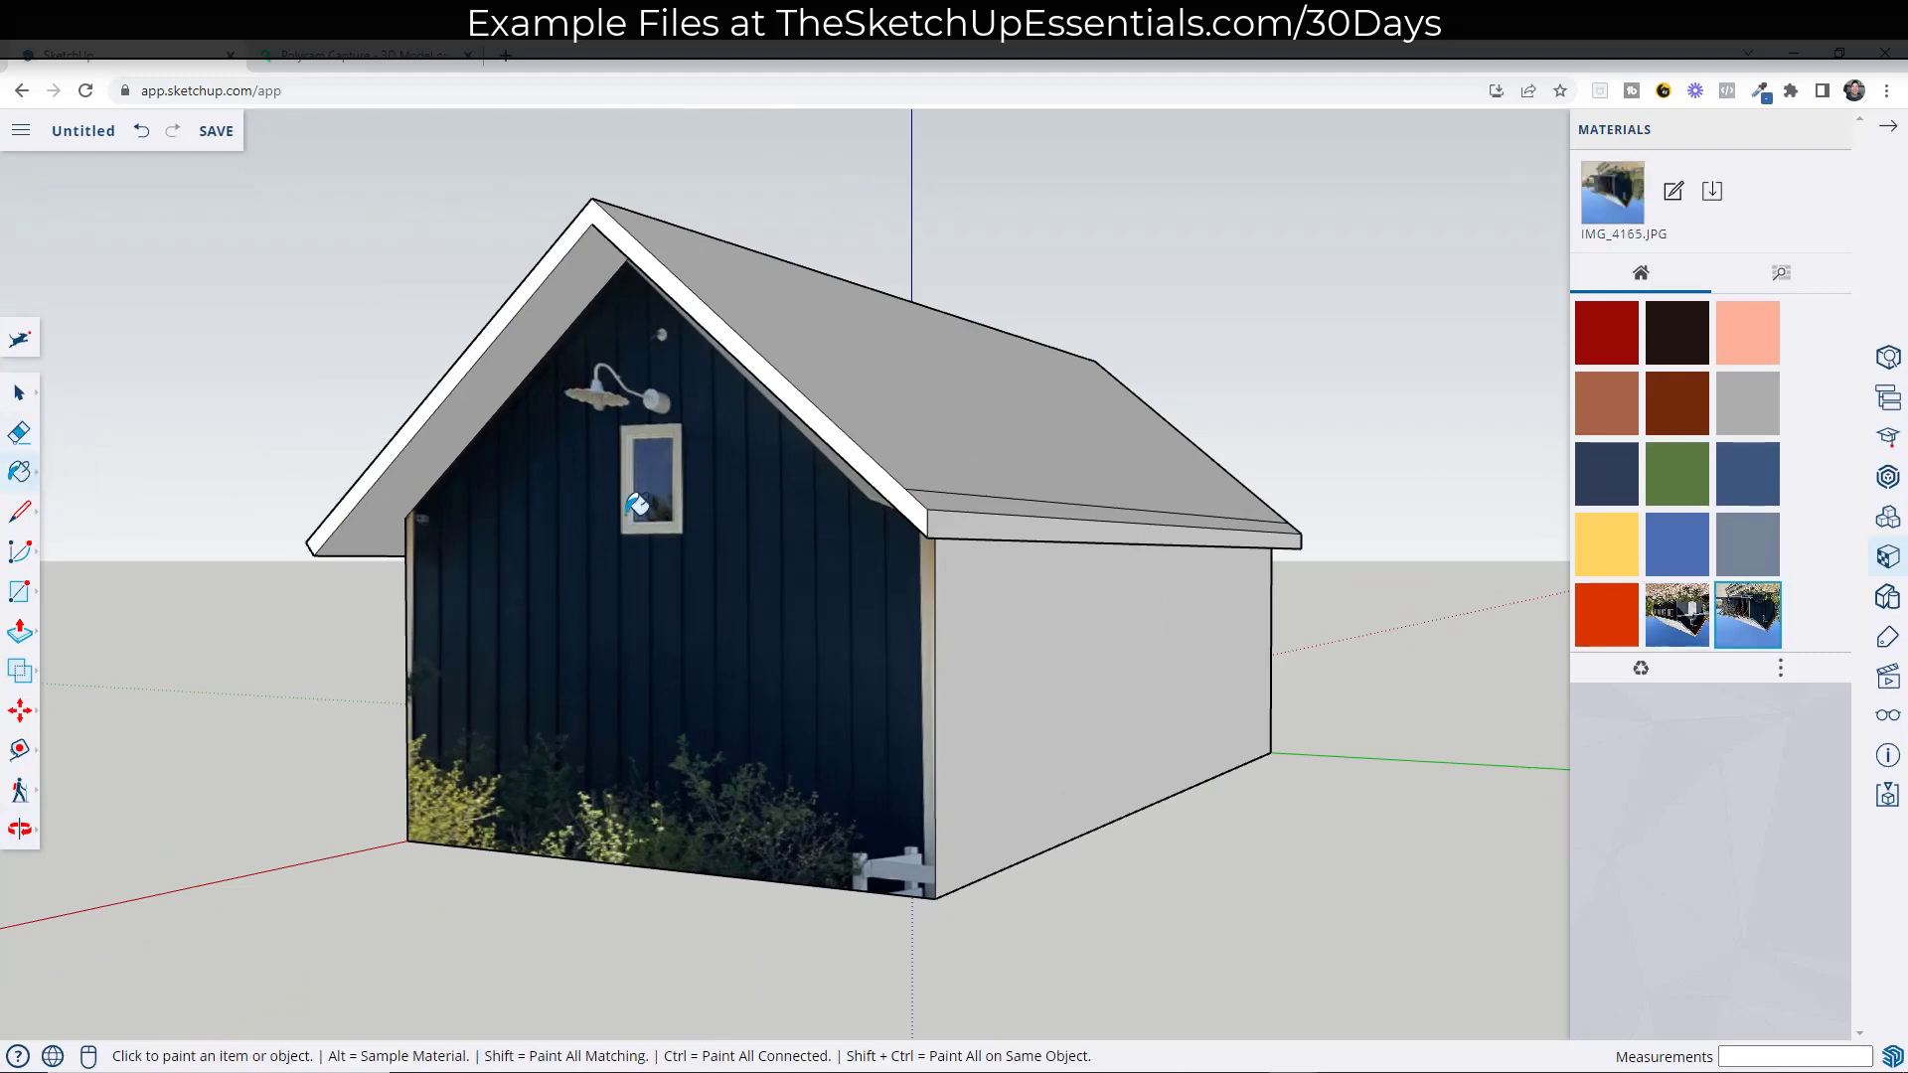
left_click(472, 407)
middle_click_drag(467, 401, 408, 391)
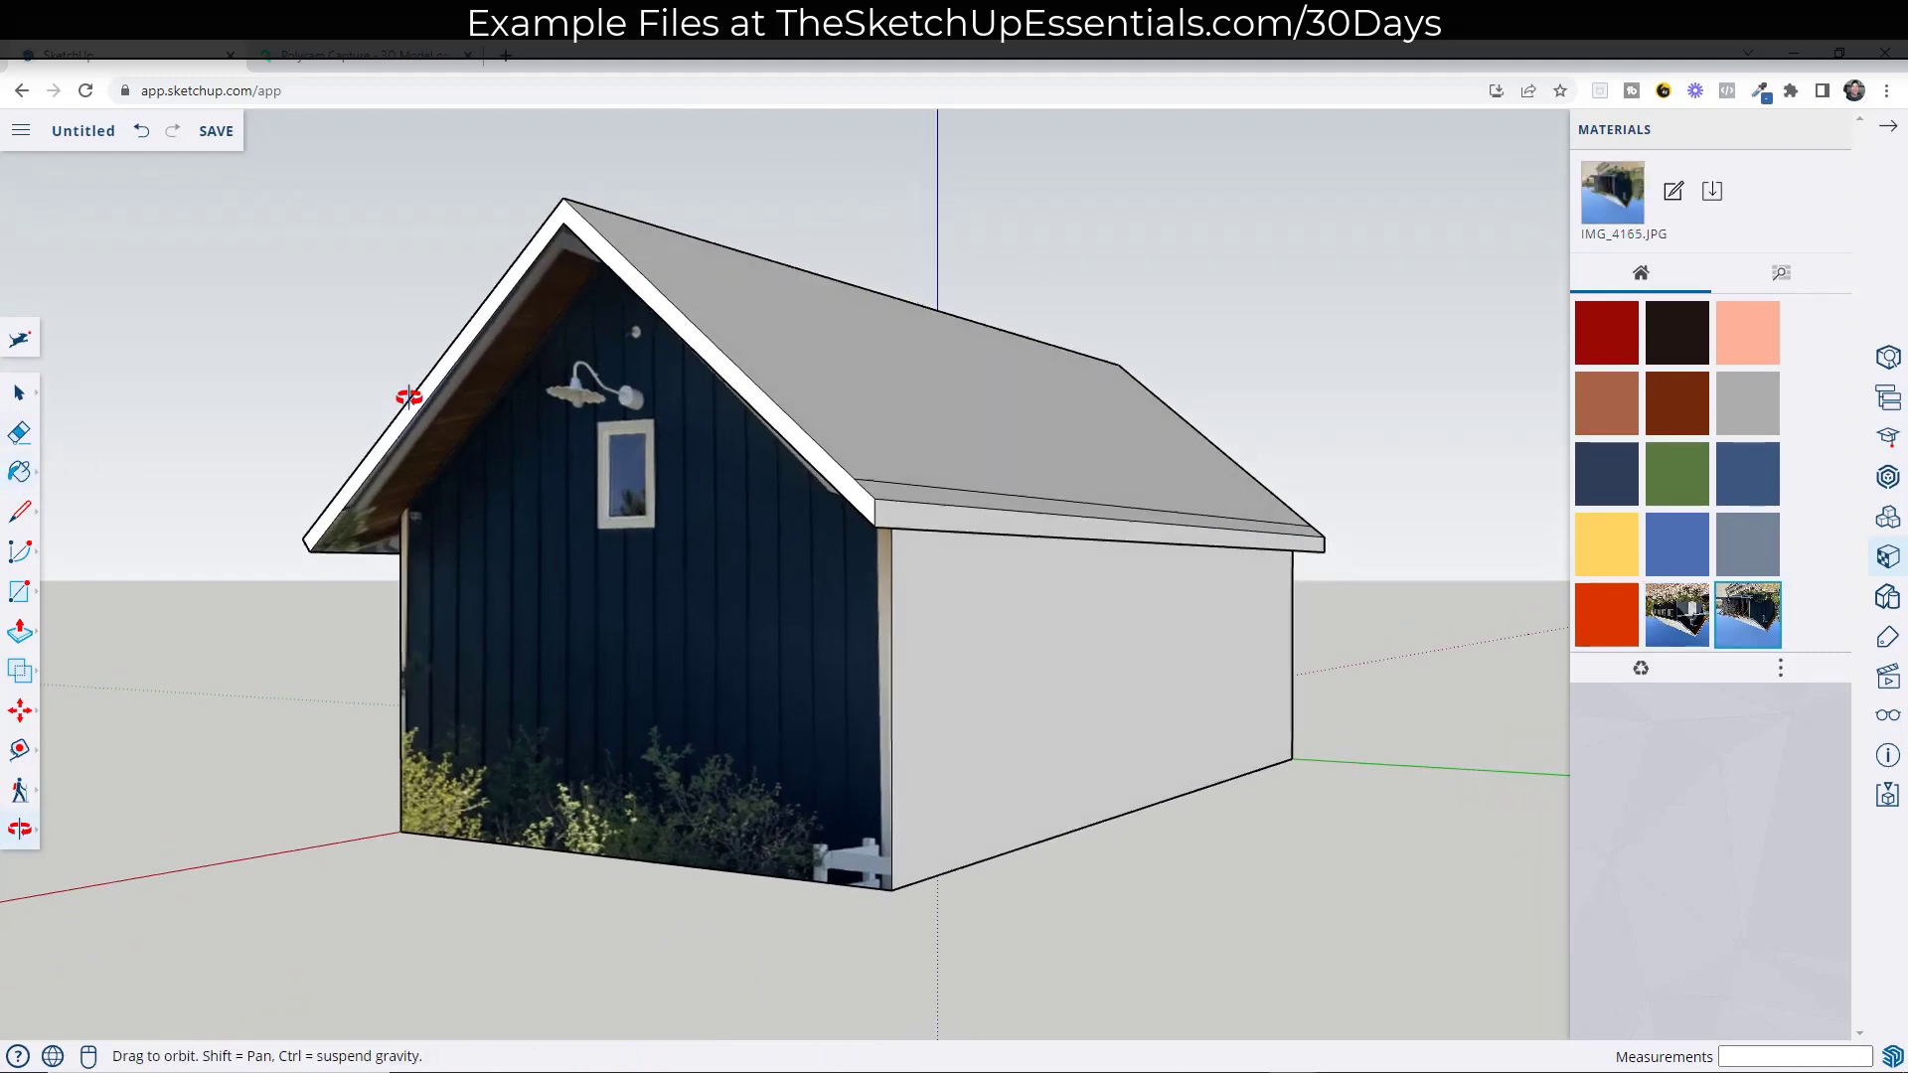
Step: Position the overhang underside's texture by pinning the photo's wooden soffit corners to the face's corners
scroll(468, 386, "up", 3)
right_click(460, 401)
mouse_move(536, 865)
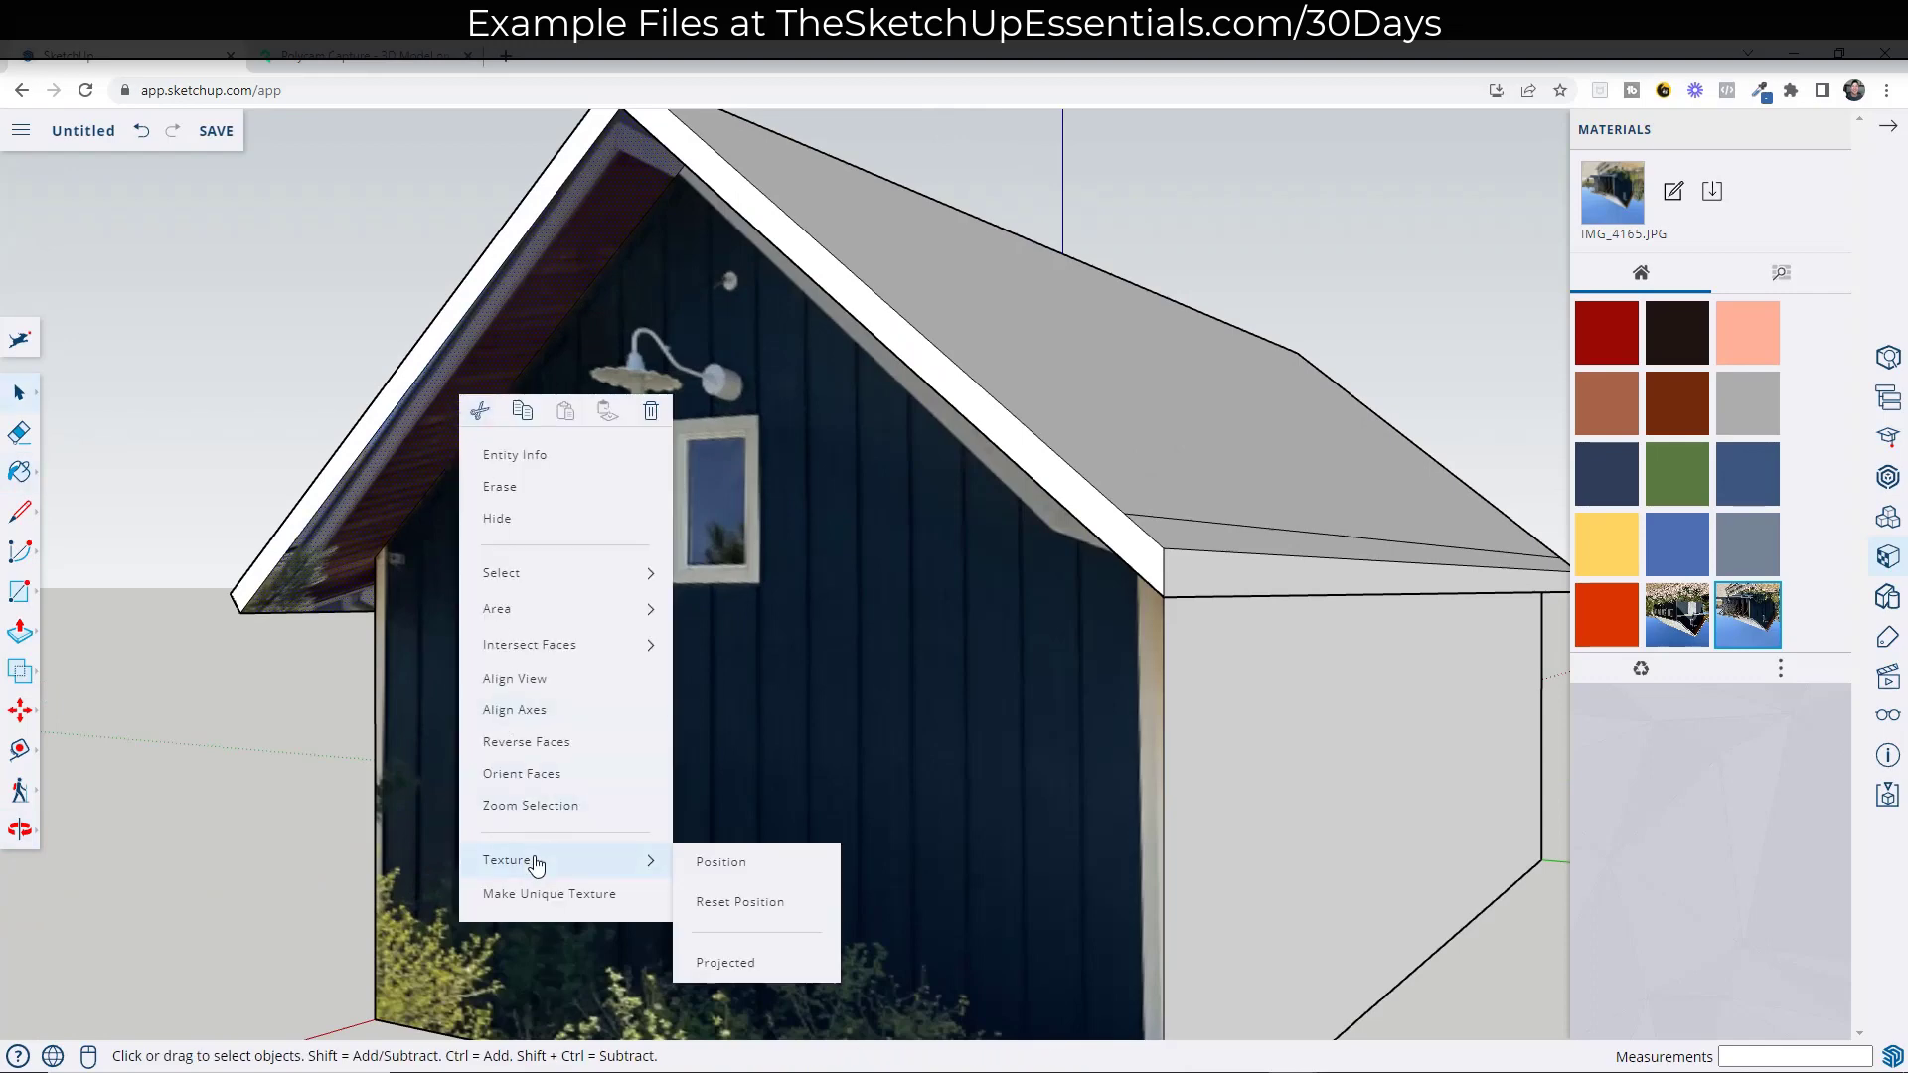
left_click(724, 872)
middle_click_drag(439, 503, 491, 460)
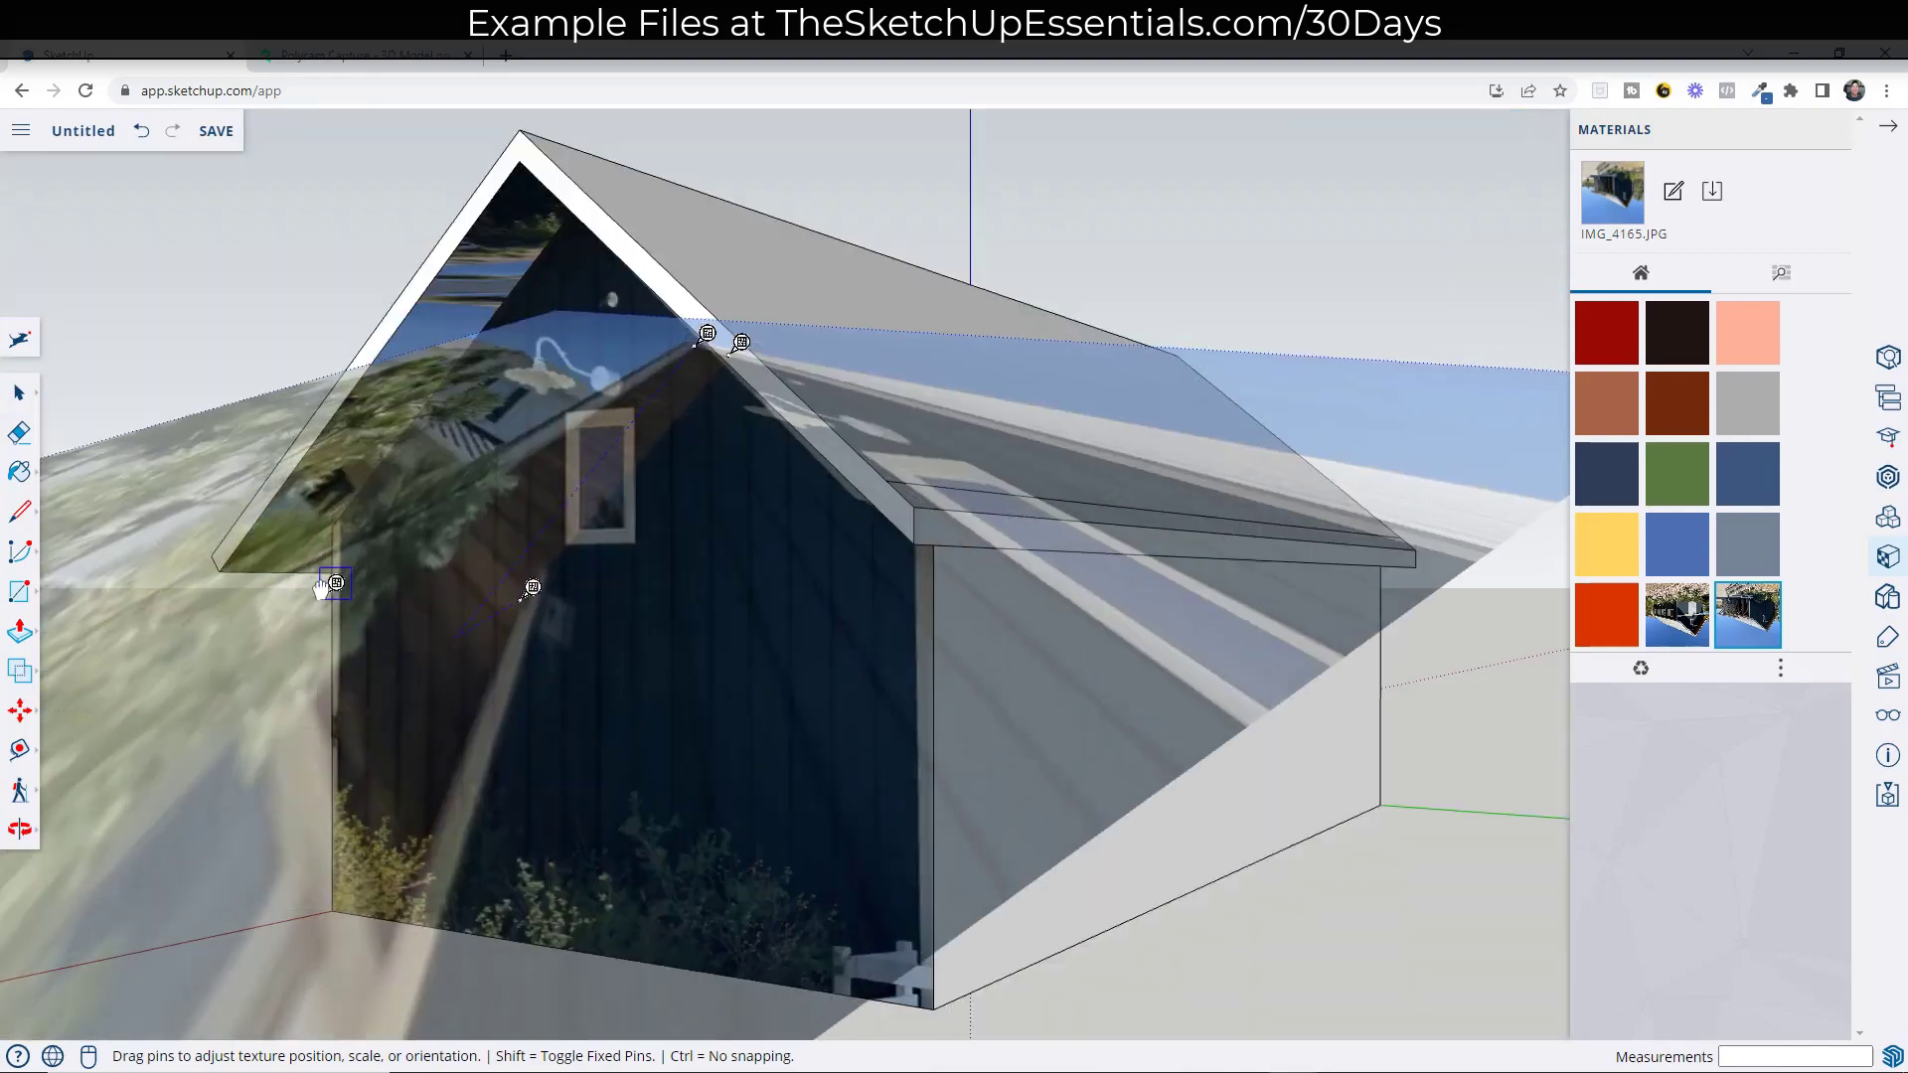
left_click_drag(320, 591, 223, 570)
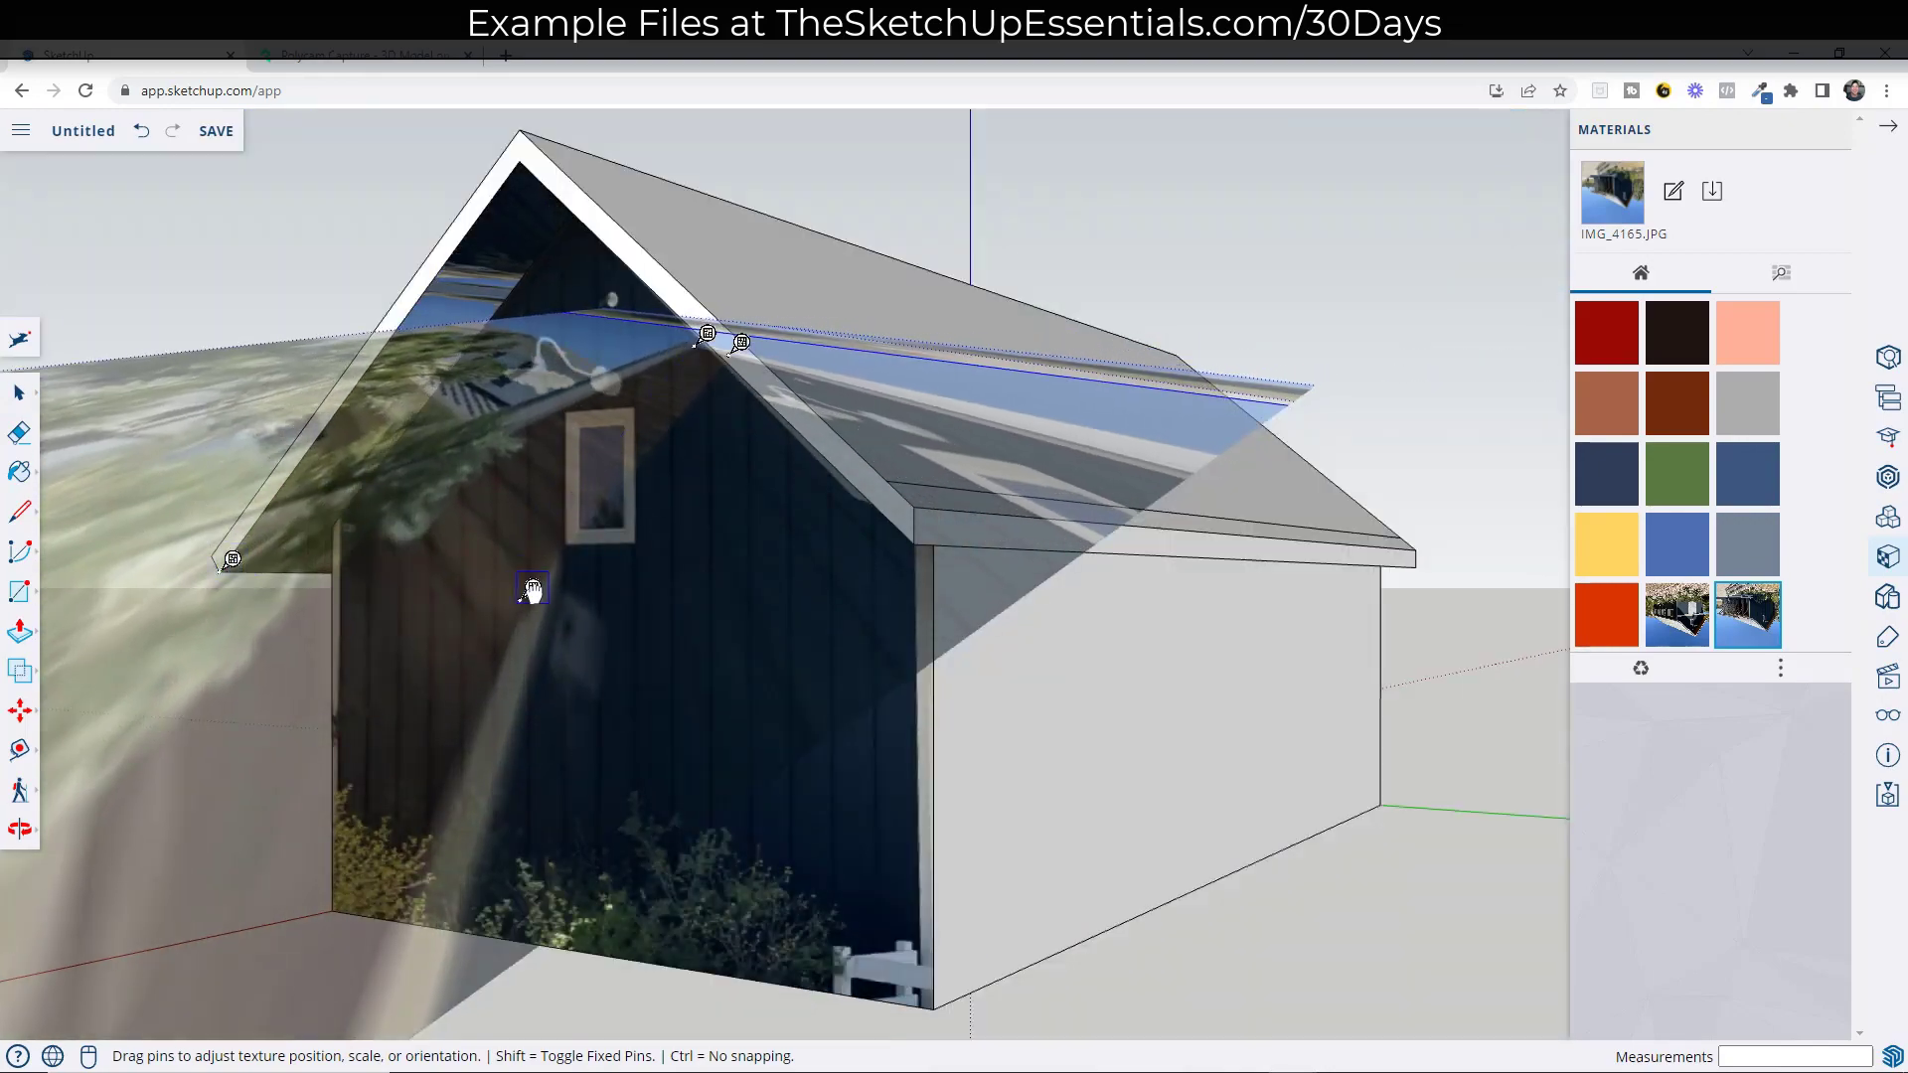
left_click_drag(535, 591, 333, 561)
left_click_drag(707, 336, 585, 191)
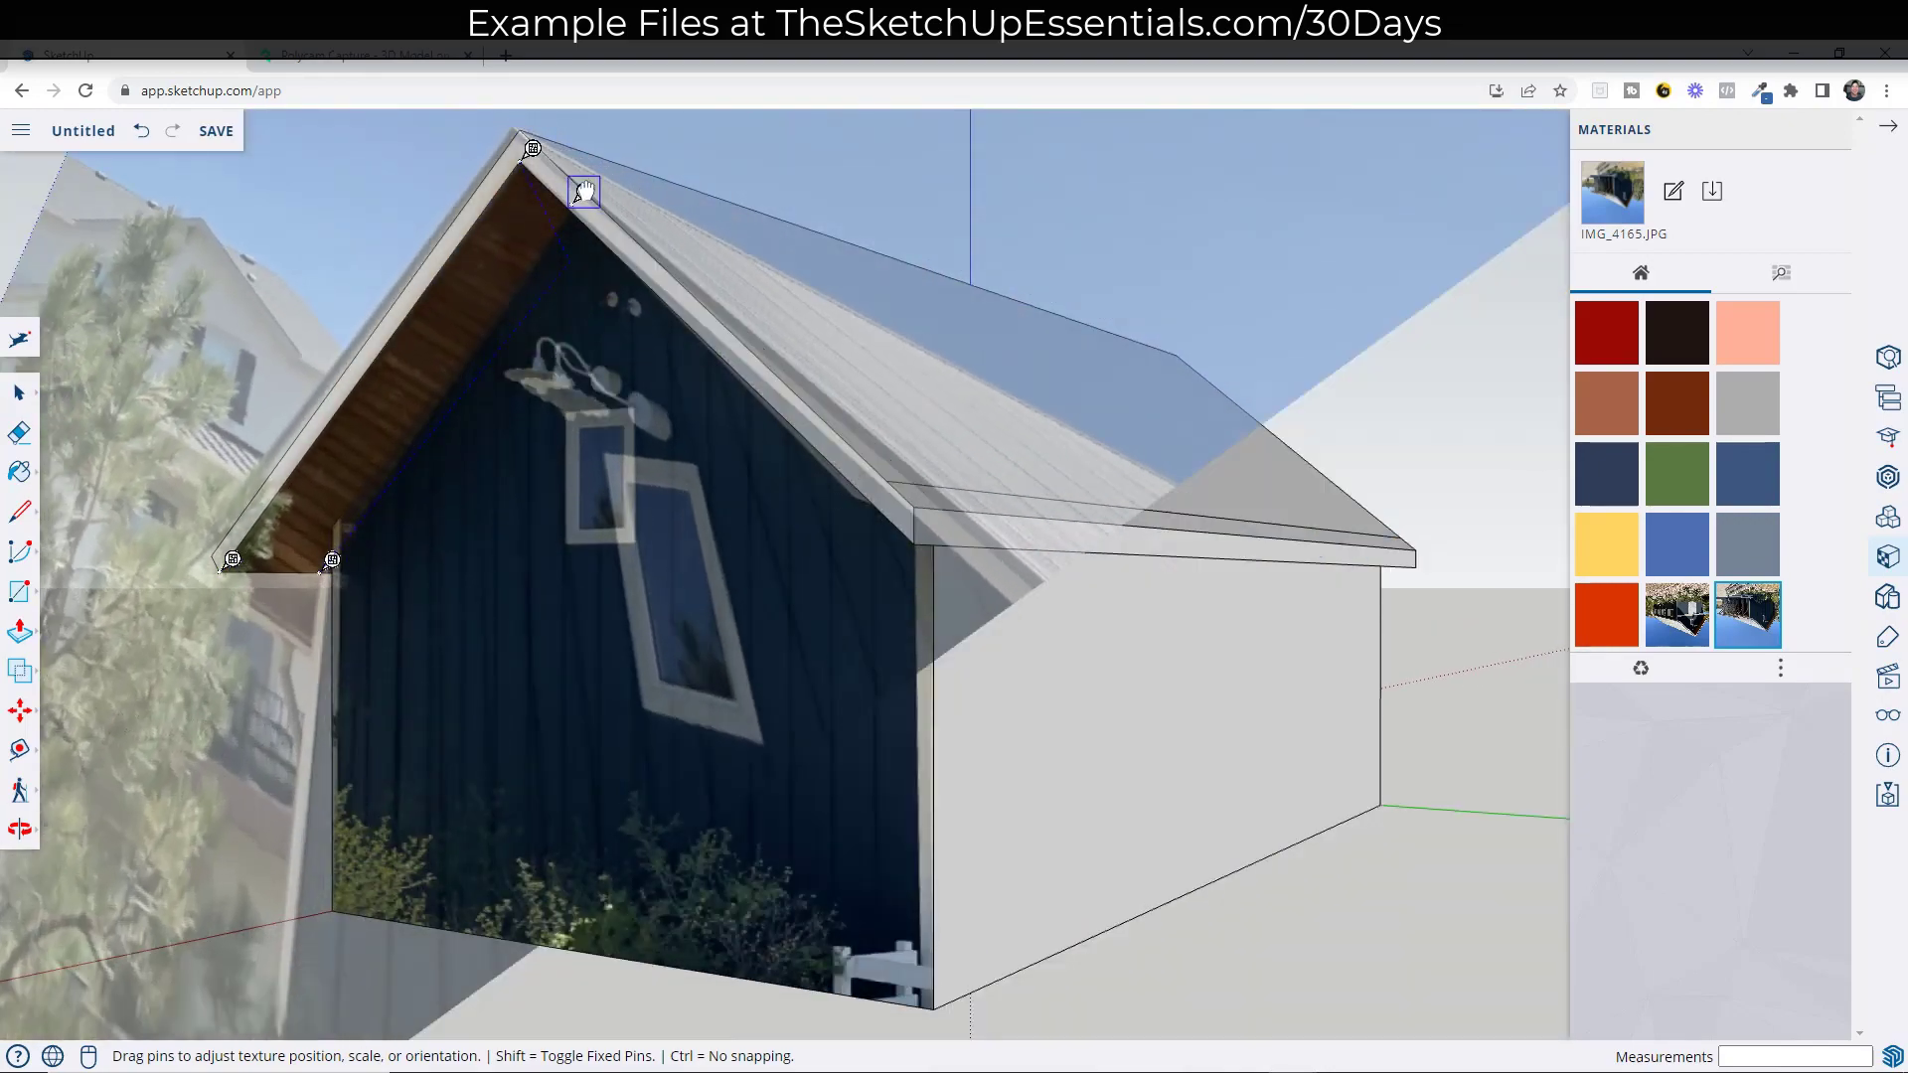
middle_click_drag(626, 292, 785, 141)
key("Return")
Step: Erase the leftover edge running along the roof slope just above the eave
middle_click_drag(895, 378, 771, 514)
scroll(776, 507, "down", 8)
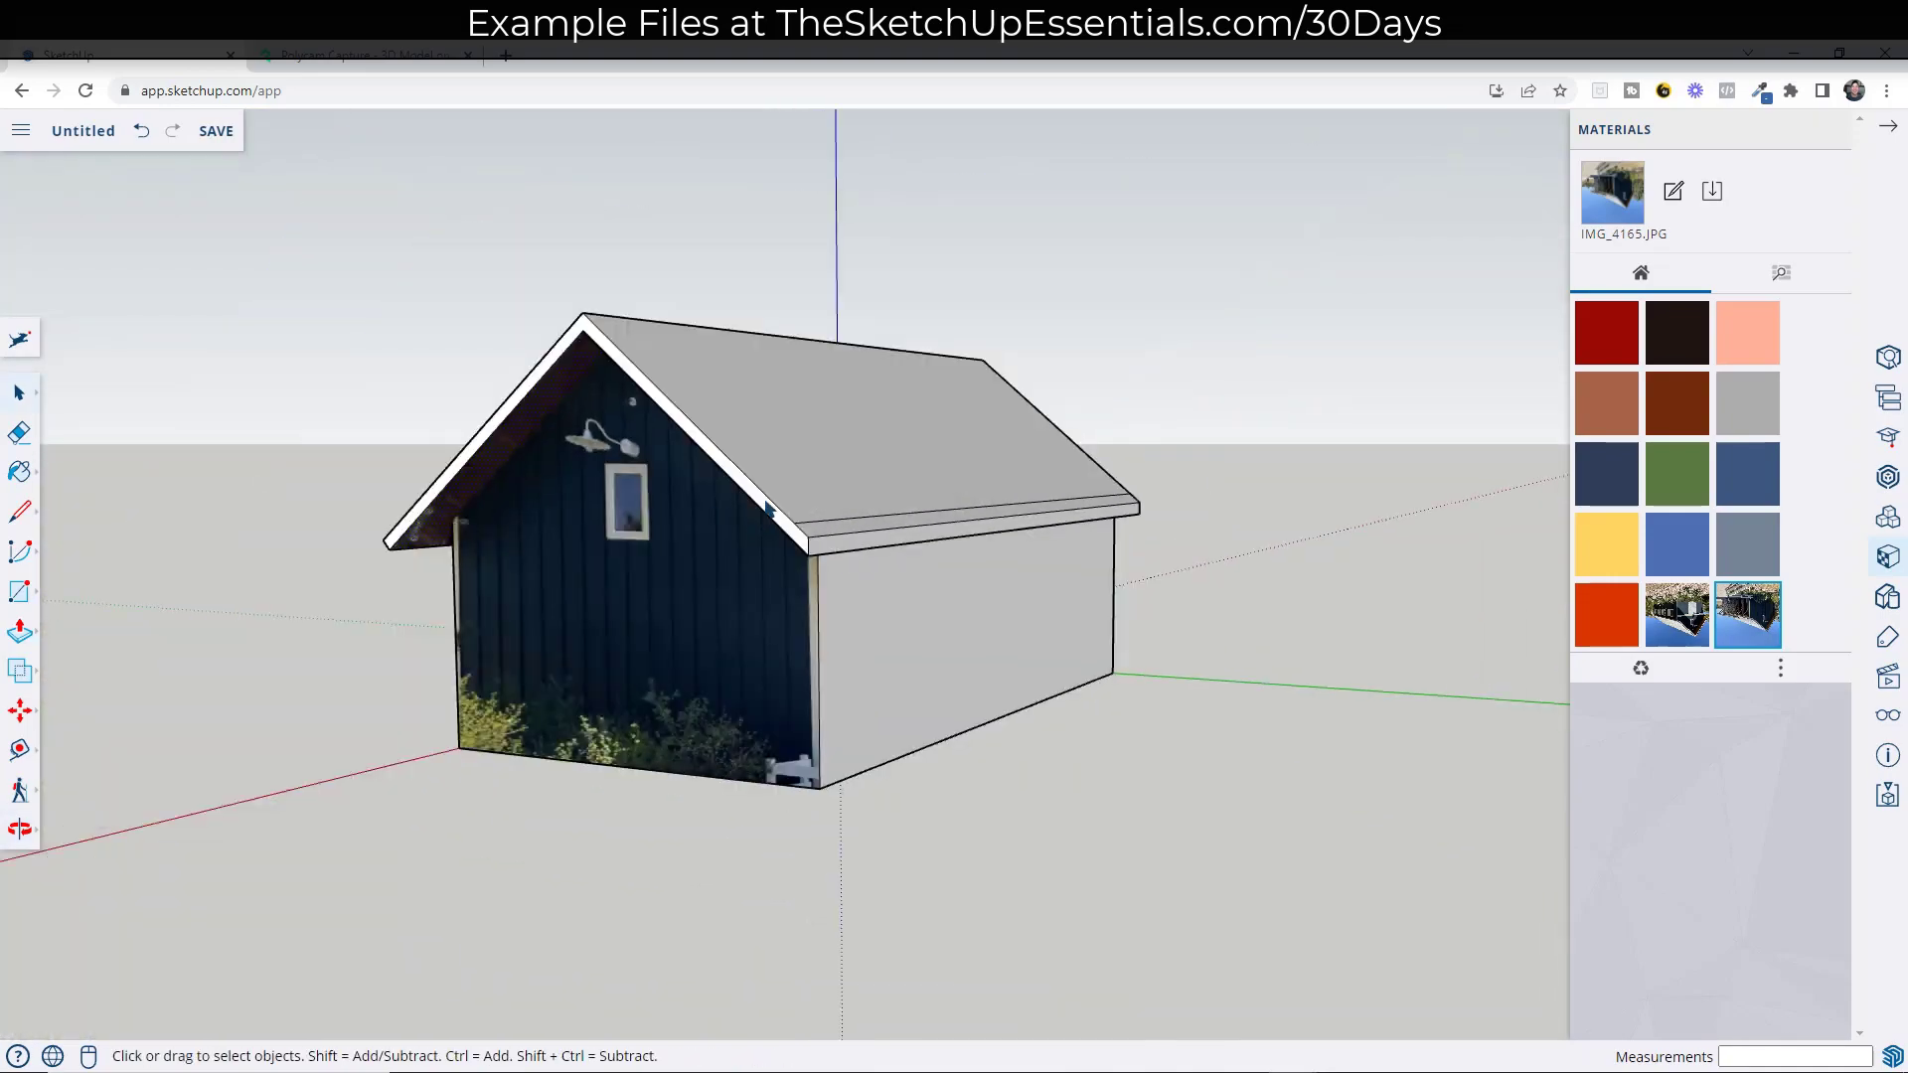
scroll(942, 644, "up", 5)
middle_click_drag(864, 348, 1193, 417)
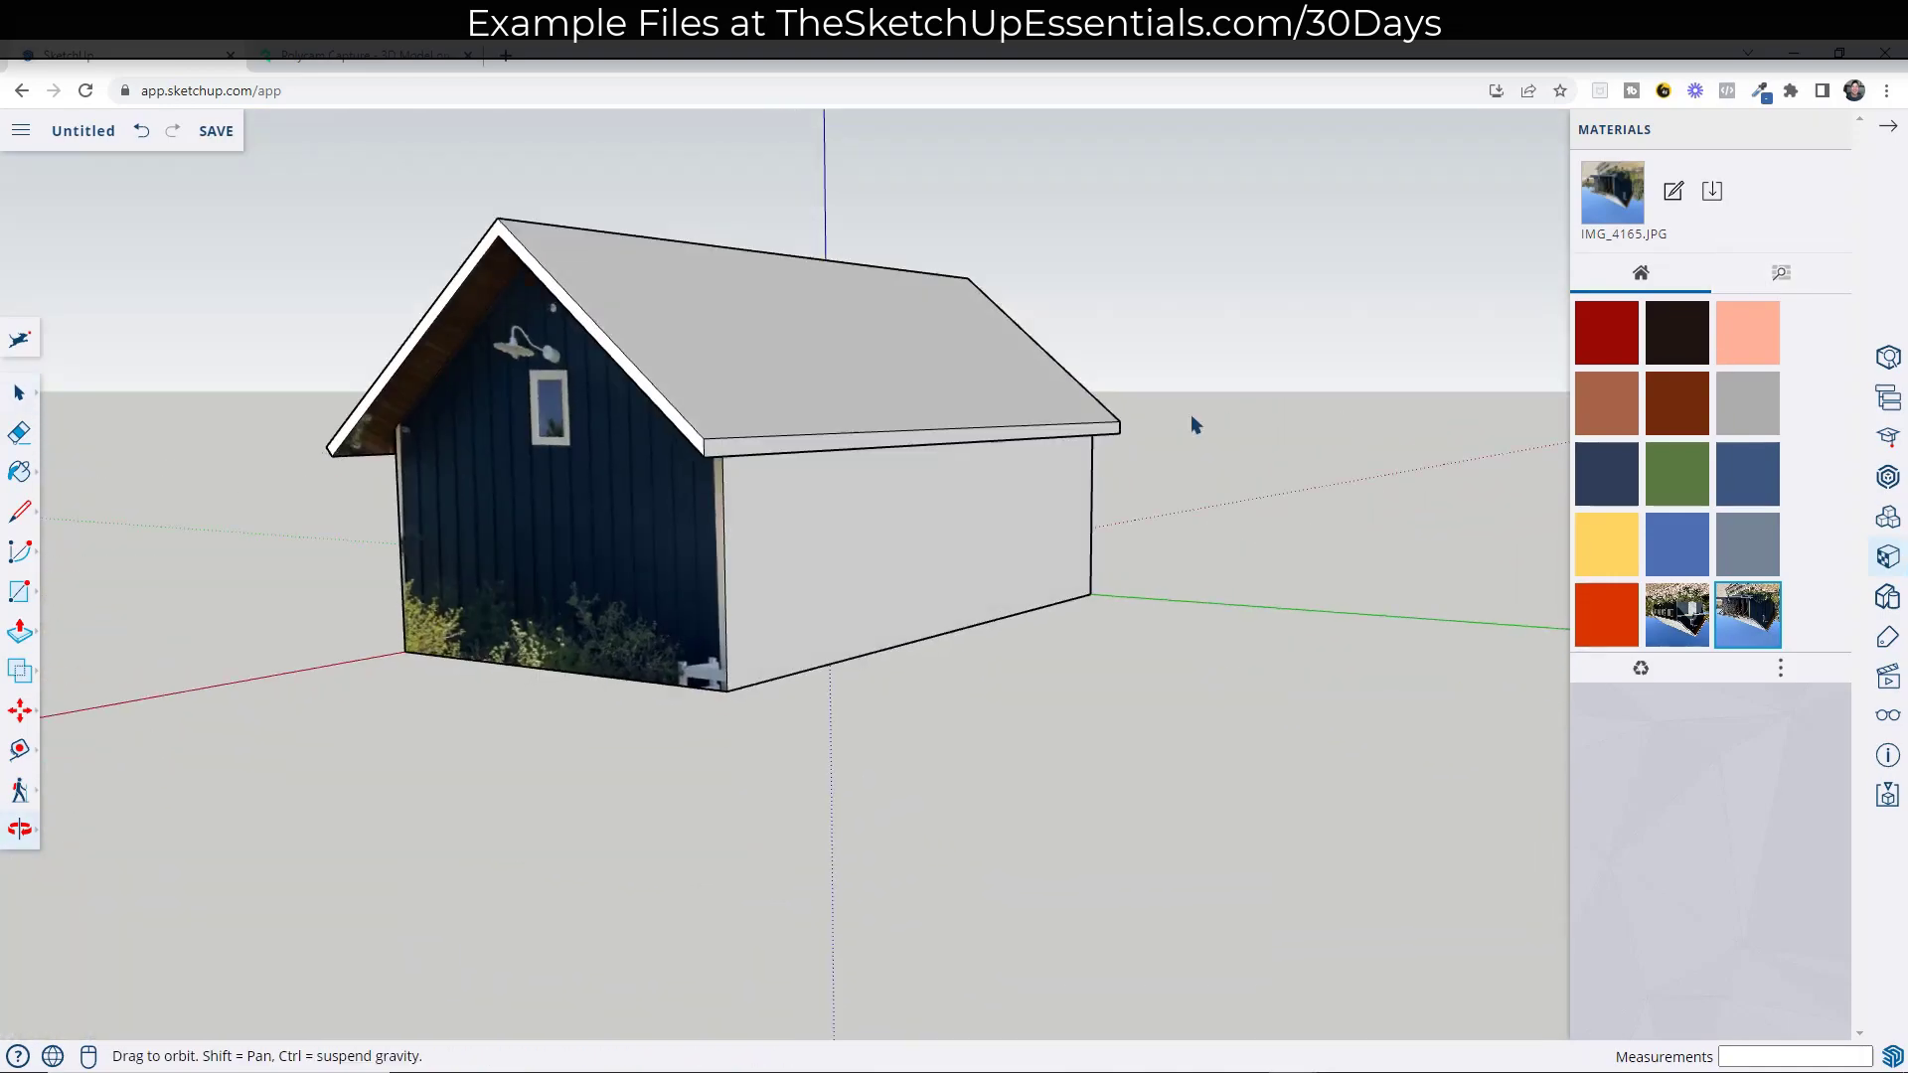
Step: Position the IMG_4165.JPG texture on the long side wall, pinning the photo's porch and stone wall corners to the face's corners
right_click(915, 541)
mouse_move(999, 984)
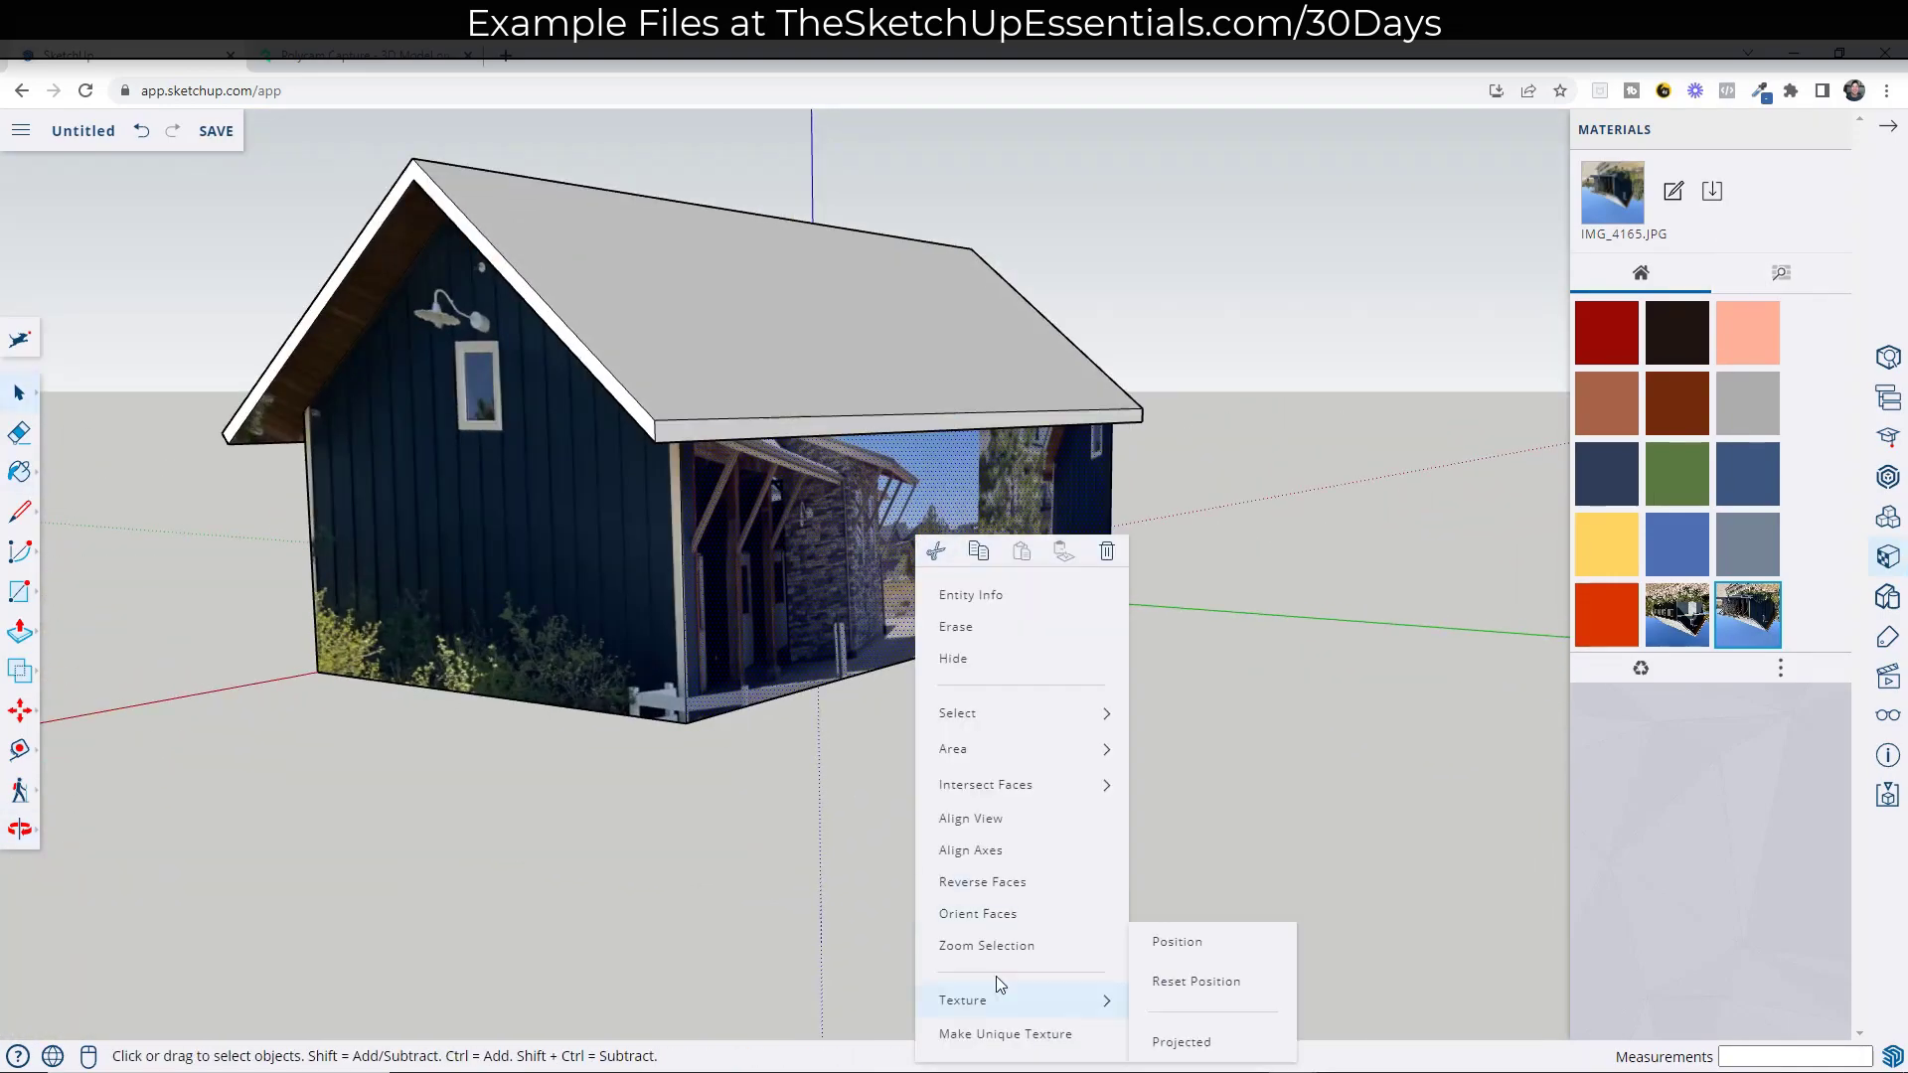
left_click(1178, 942)
left_click_drag(865, 481, 1154, 456)
middle_click_drag(1154, 456, 1200, 531)
left_click_drag(1200, 531, 1137, 664)
key("Return")
middle_click_drag(1137, 665, 1183, 596)
scroll(1133, 616, "down", 3)
scroll(1093, 626, "up", 4)
middle_click_drag(875, 587, 909, 599)
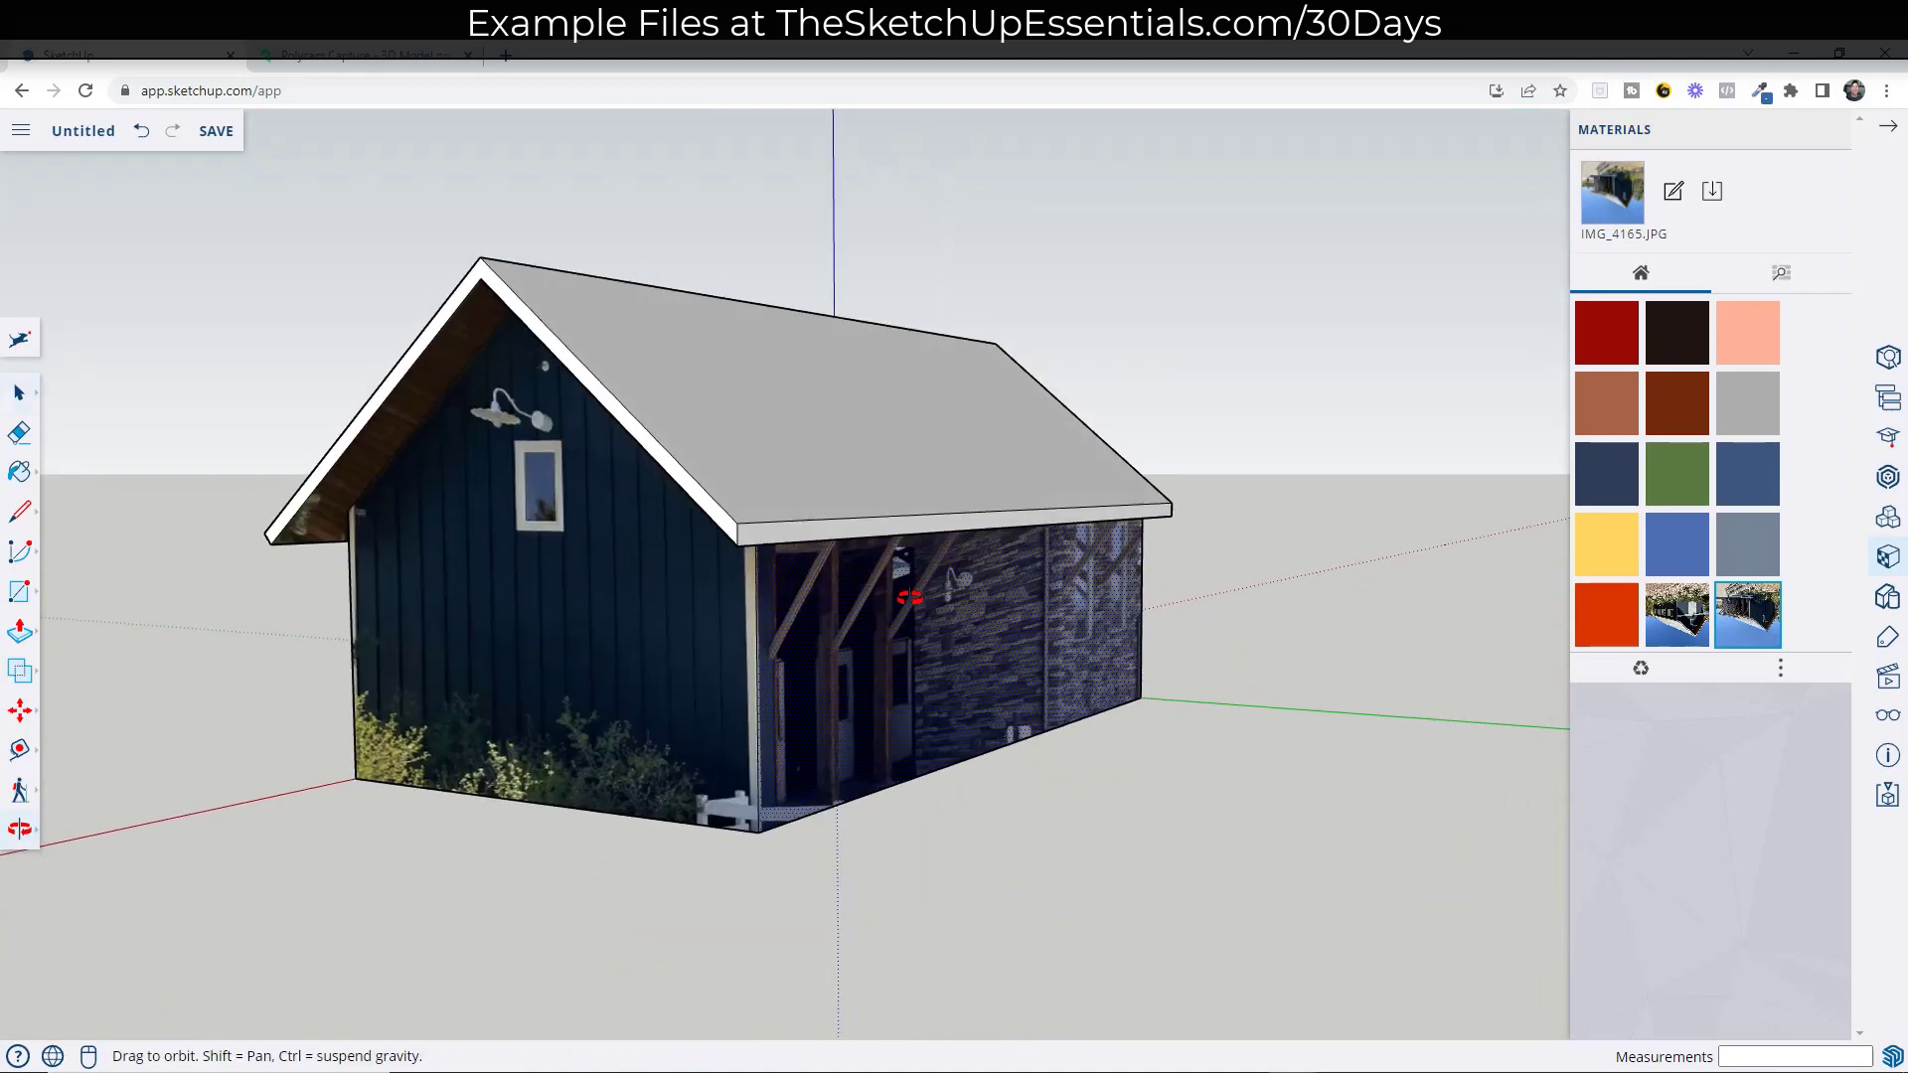
Step: Paint both roof slopes with the Roofing Metal Standing Seam Red material from the Roofing collection
left_click(1750, 274)
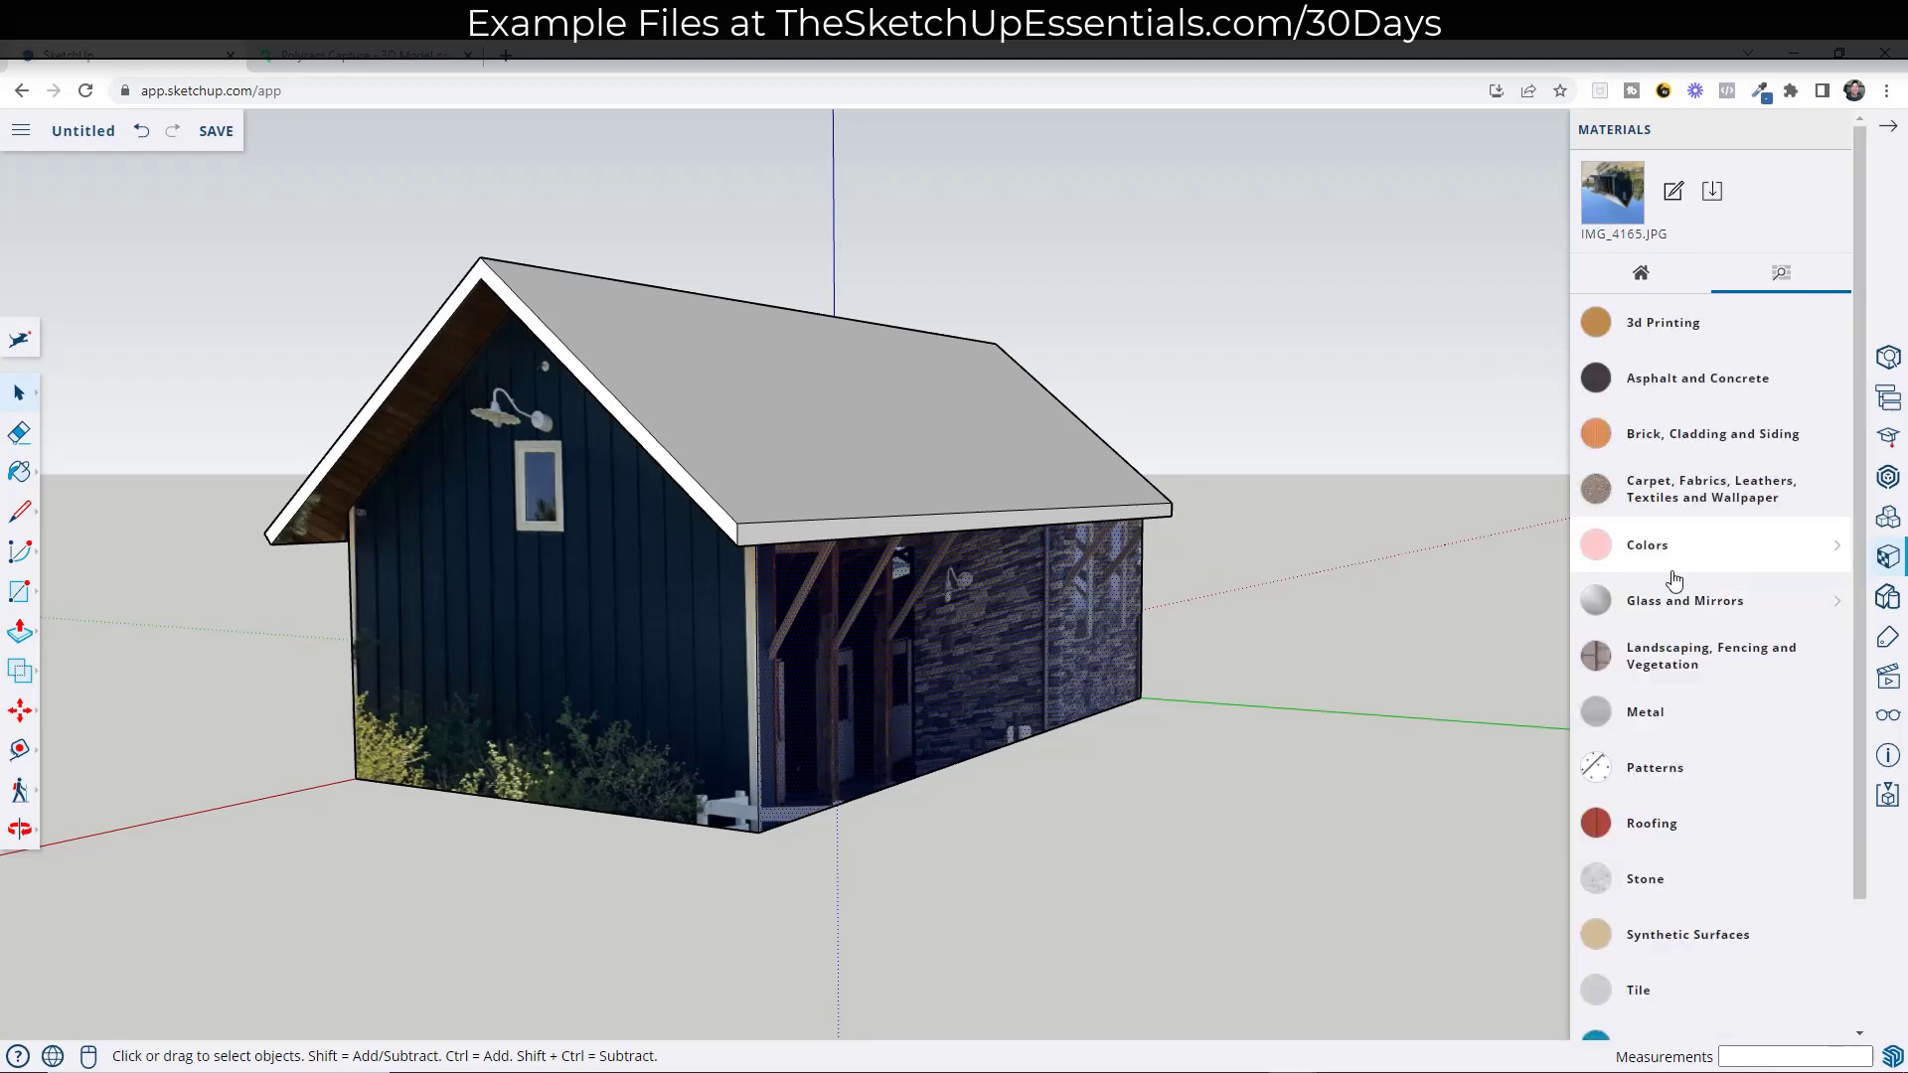
left_click(1674, 830)
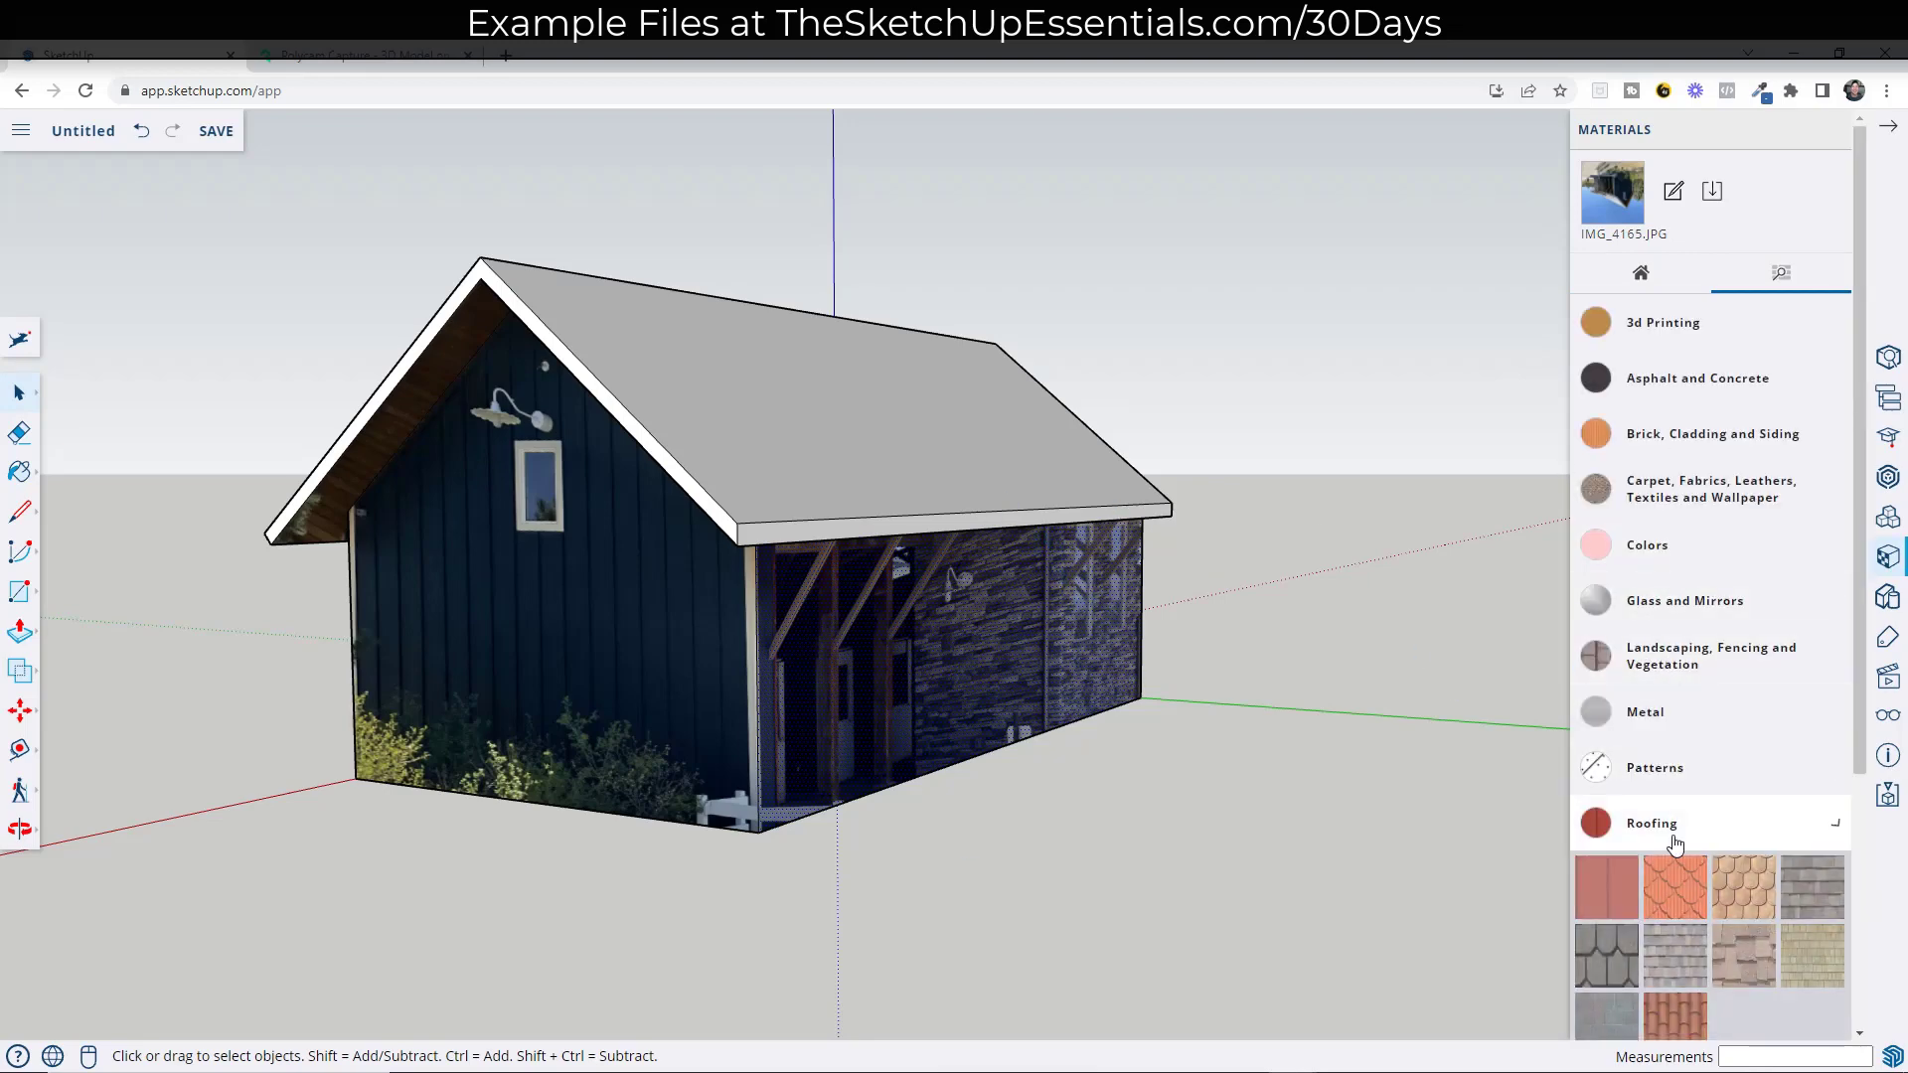
scroll(1675, 837, "down", 2)
scroll(1676, 837, "down", 1)
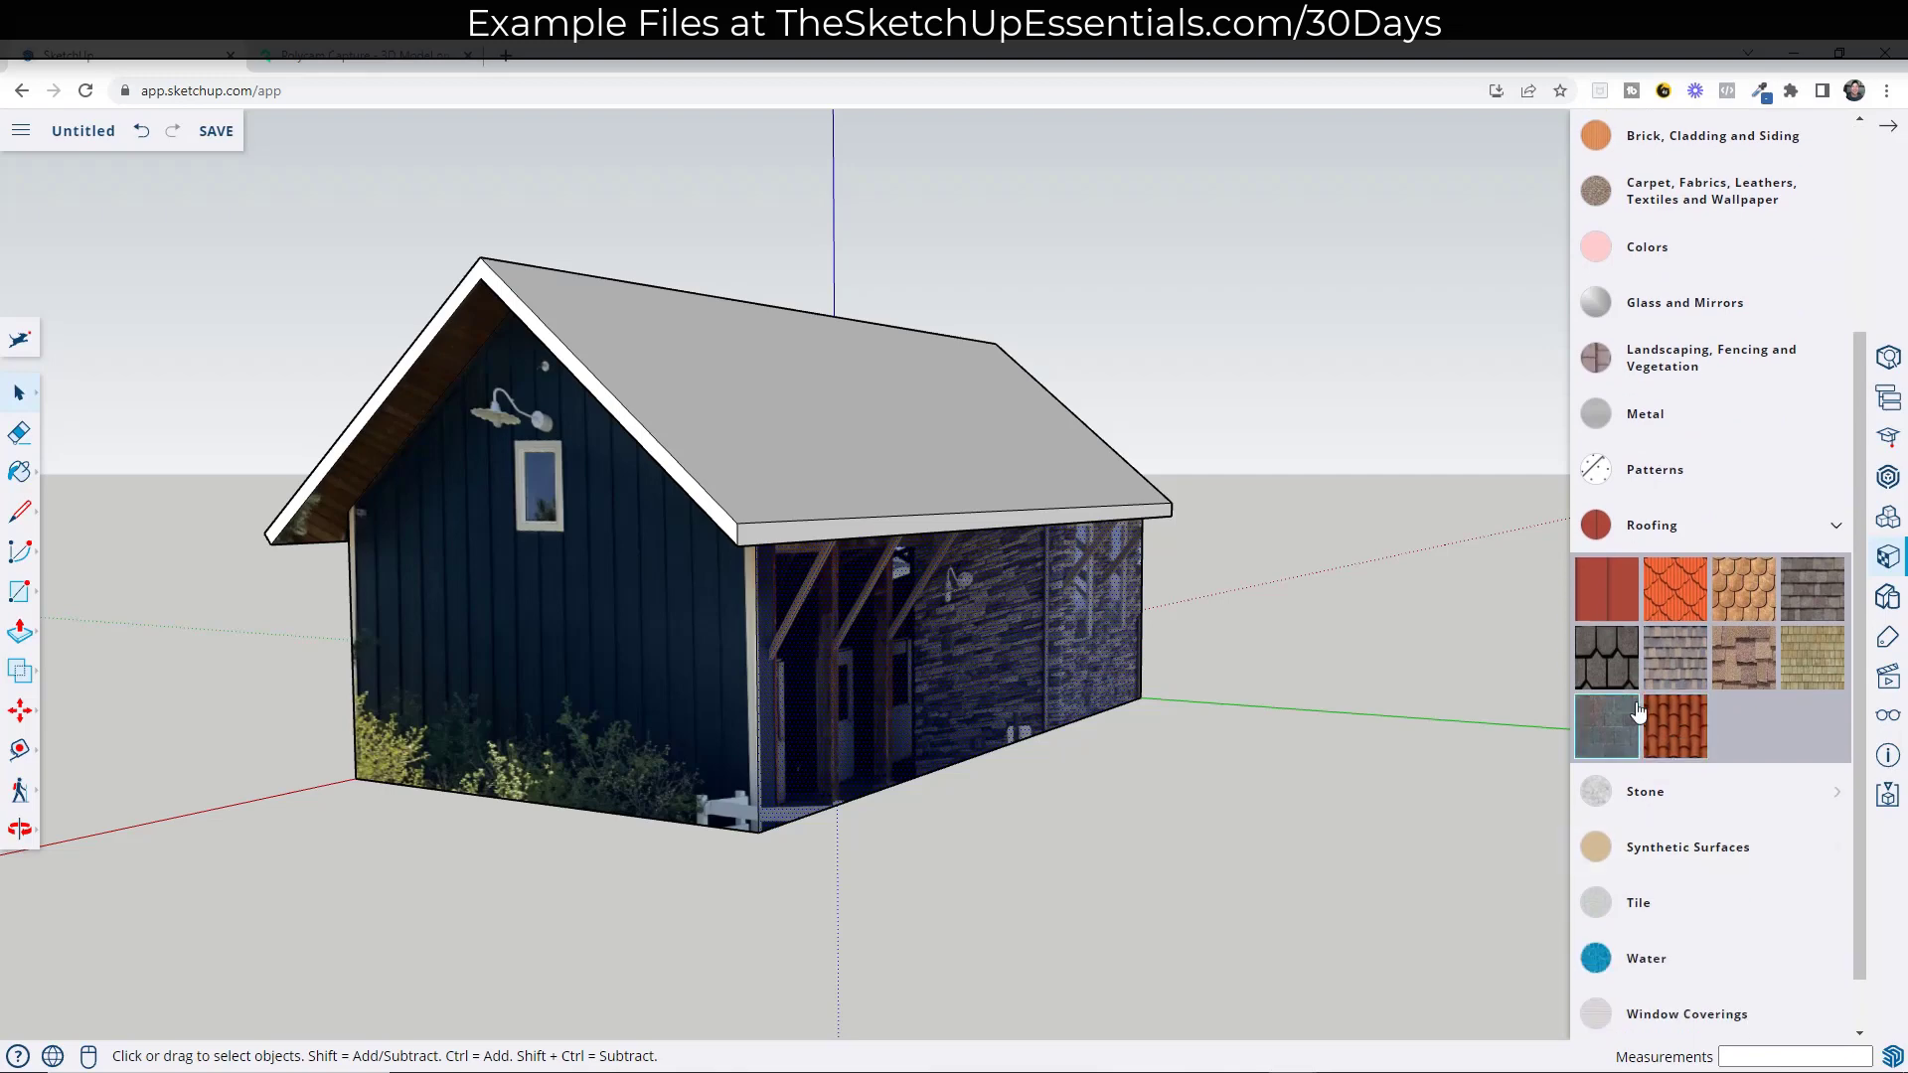
left_click(1616, 588)
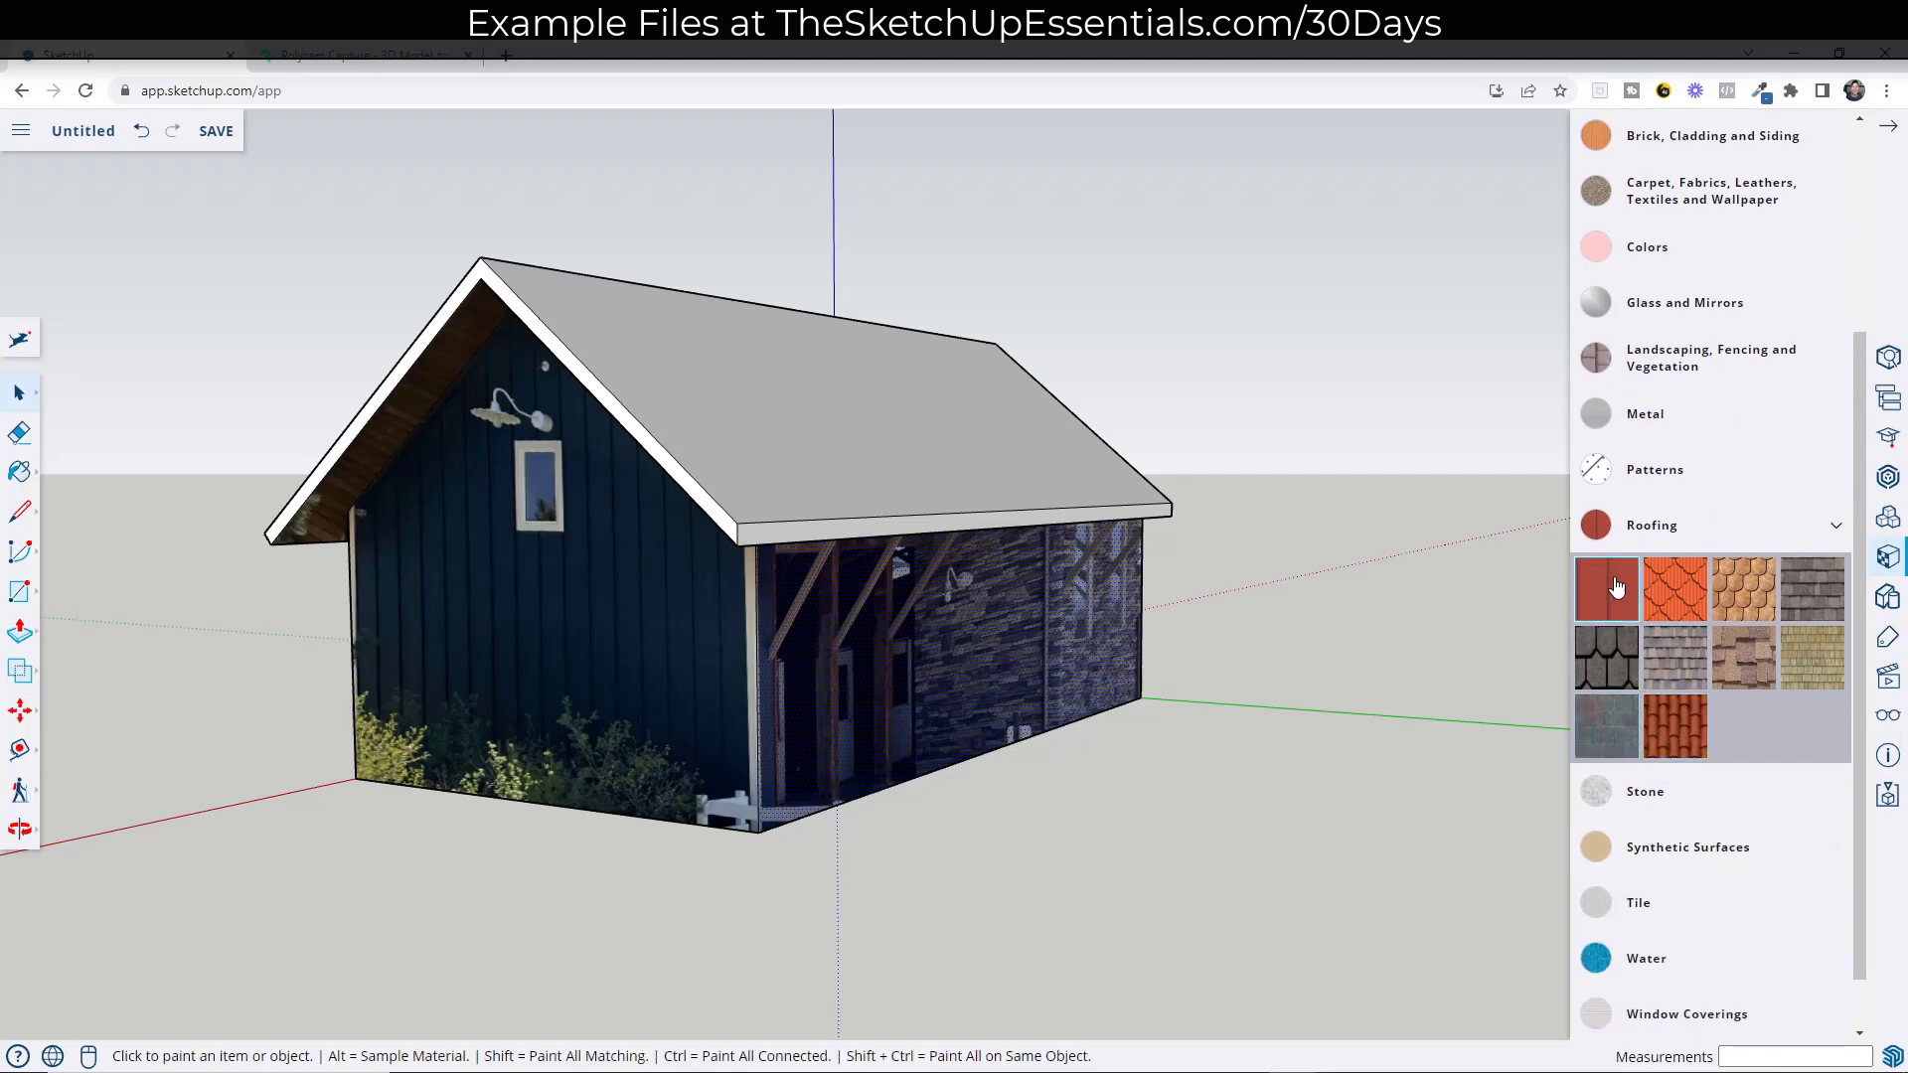
left_click(812, 406)
mouse_move(771, 396)
middle_mouse_down()
mouse_move(1192, 528)
mouse_move(971, 477)
middle_mouse_up()
left_click(836, 585)
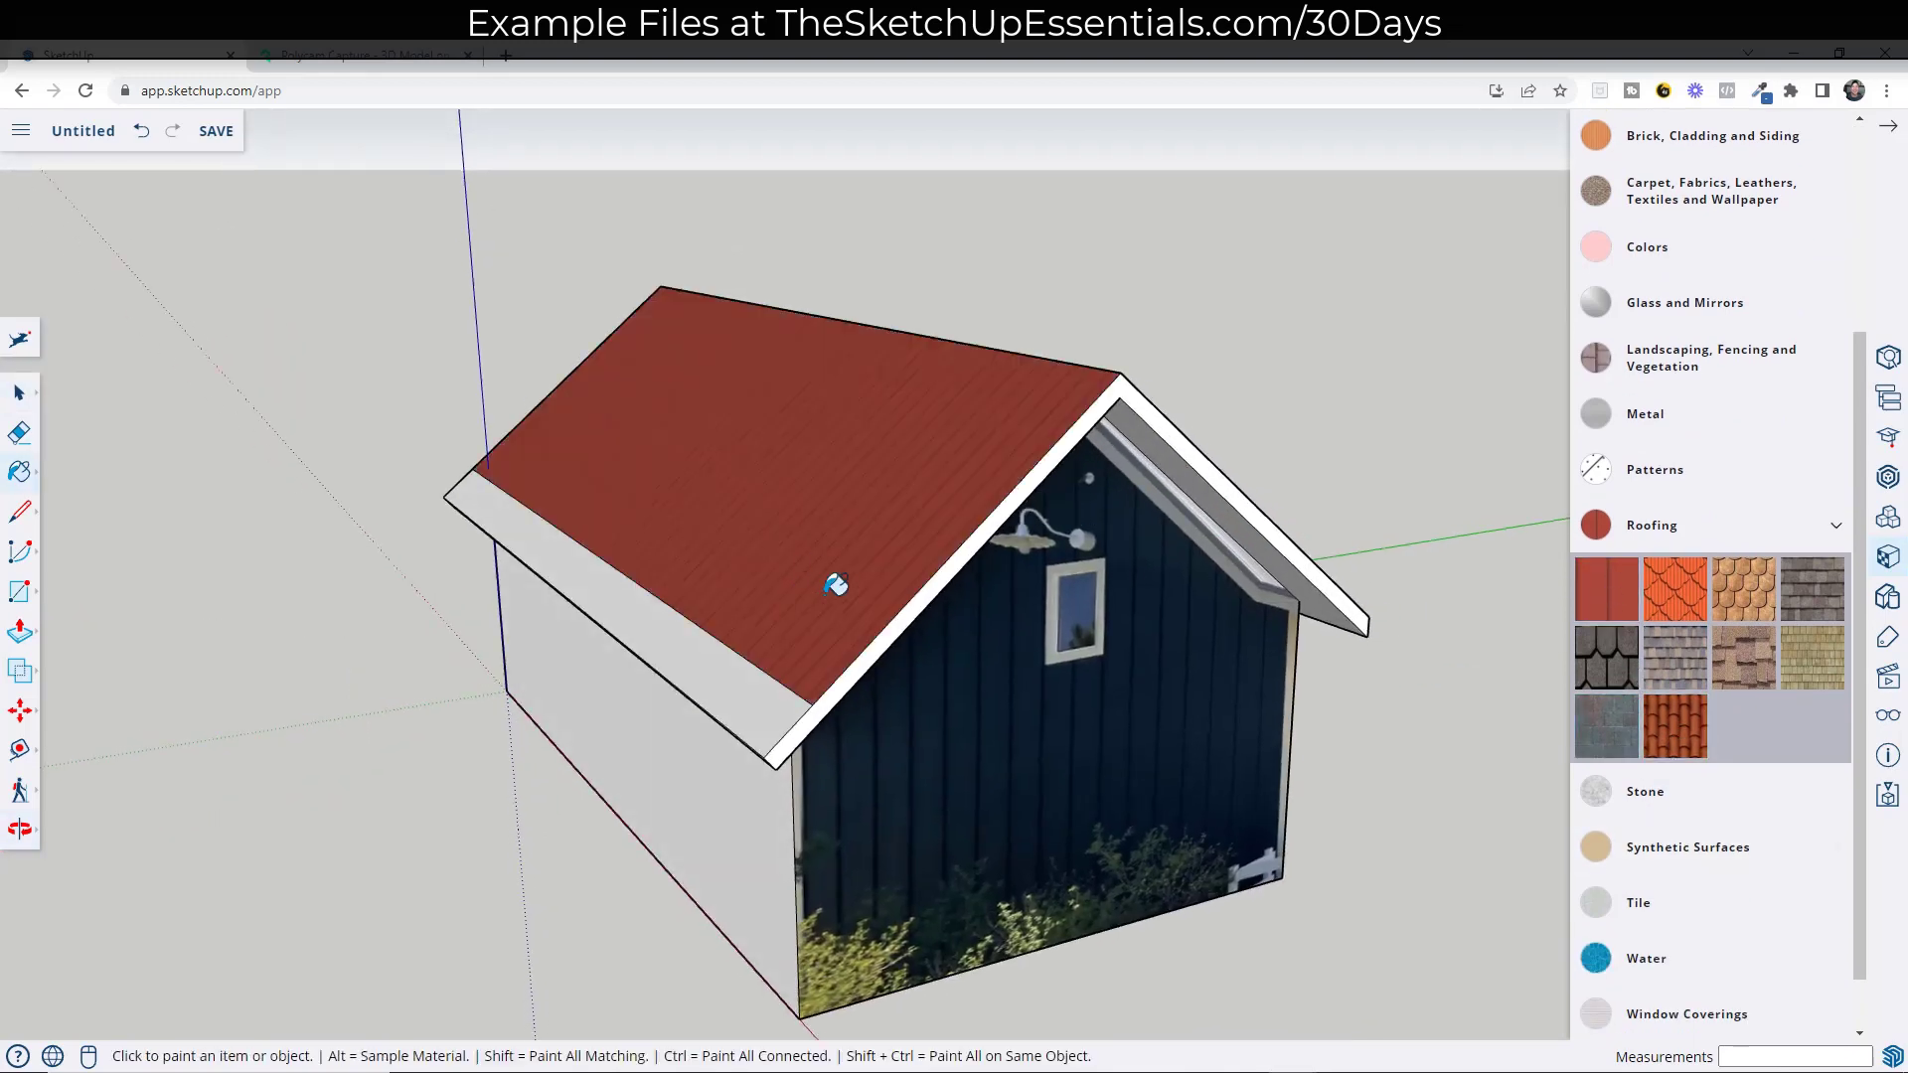
Step: Erase the leftover edge running just above the eave on the roof slope over the untextured side wall
key("e")
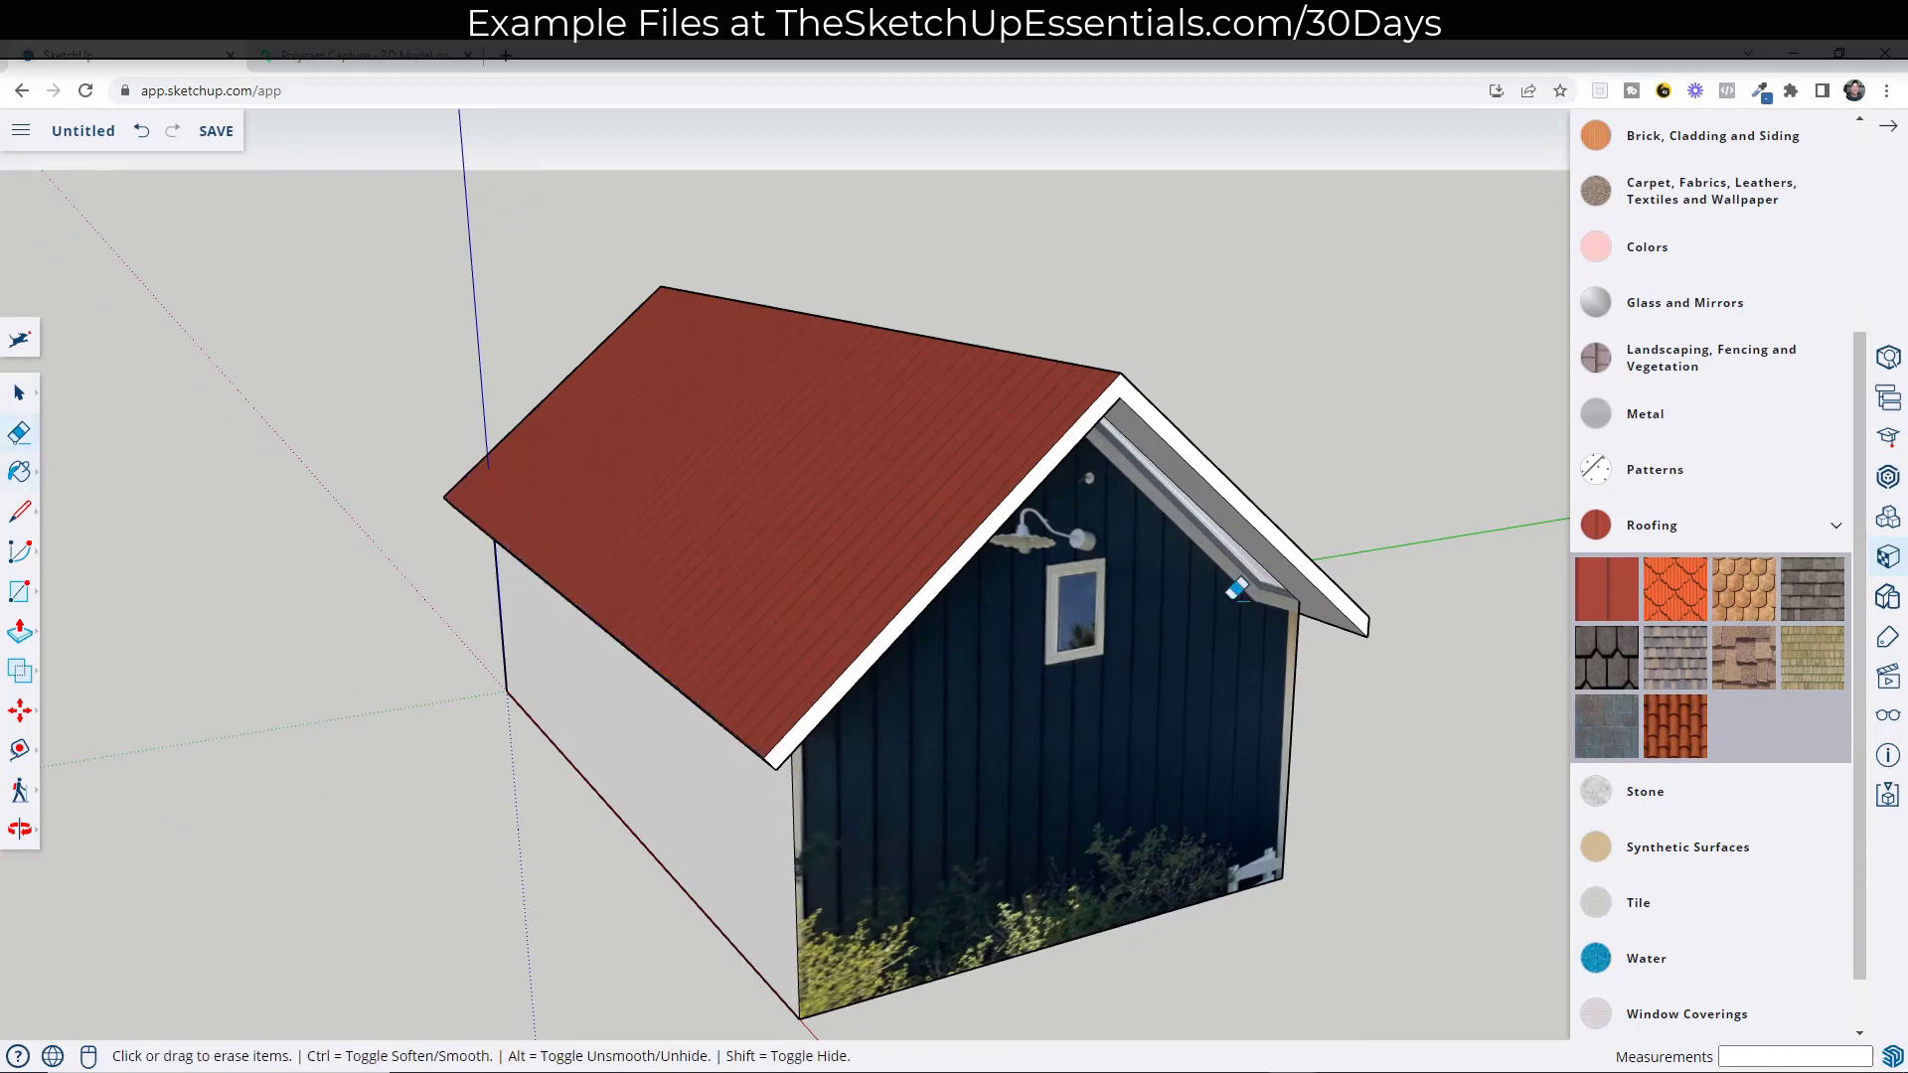
mouse_move(1235, 587)
middle_mouse_down()
mouse_move(468, 596)
mouse_move(969, 687)
middle_mouse_up()
key("space")
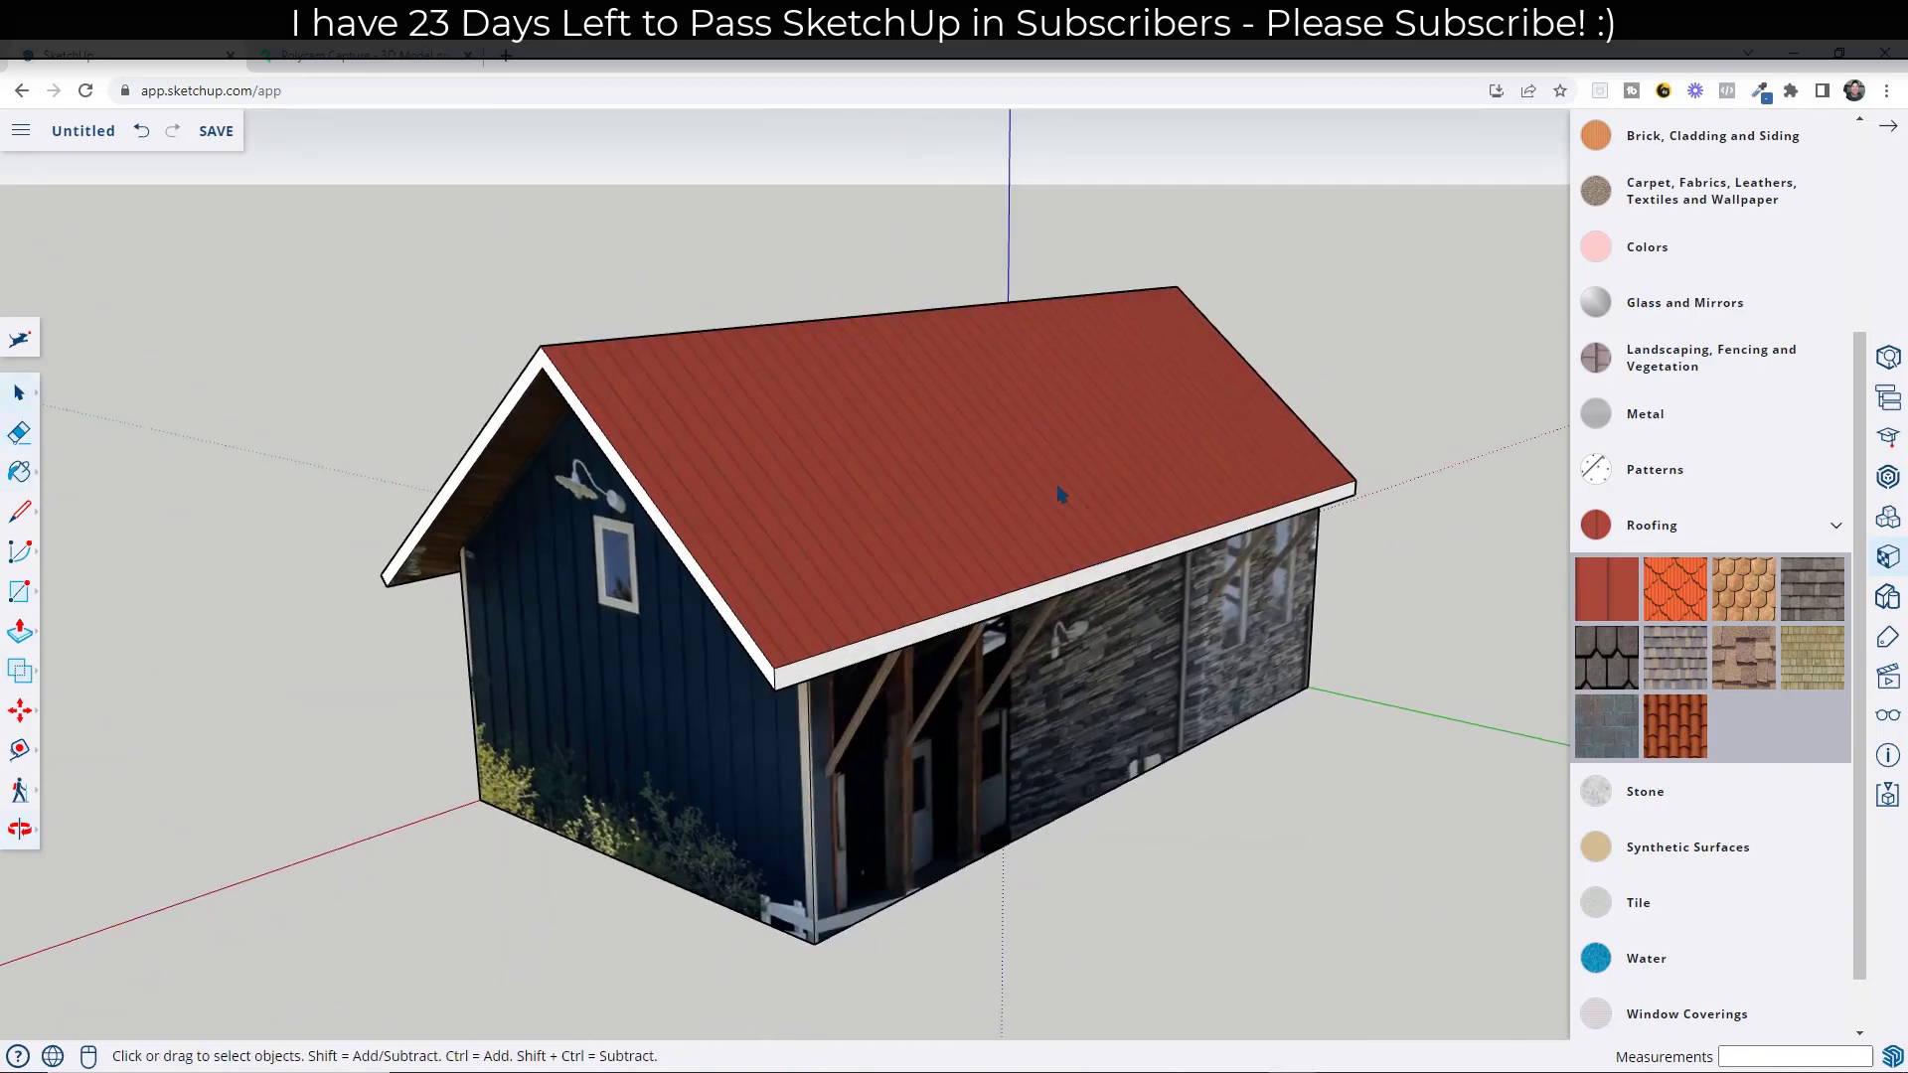
middle_click_drag(1061, 494, 1113, 519)
Step: Recolor the in-model Roofing Metal Standing Seam Red material to white (#FFFFFF)
scroll(1668, 525, "up", 3)
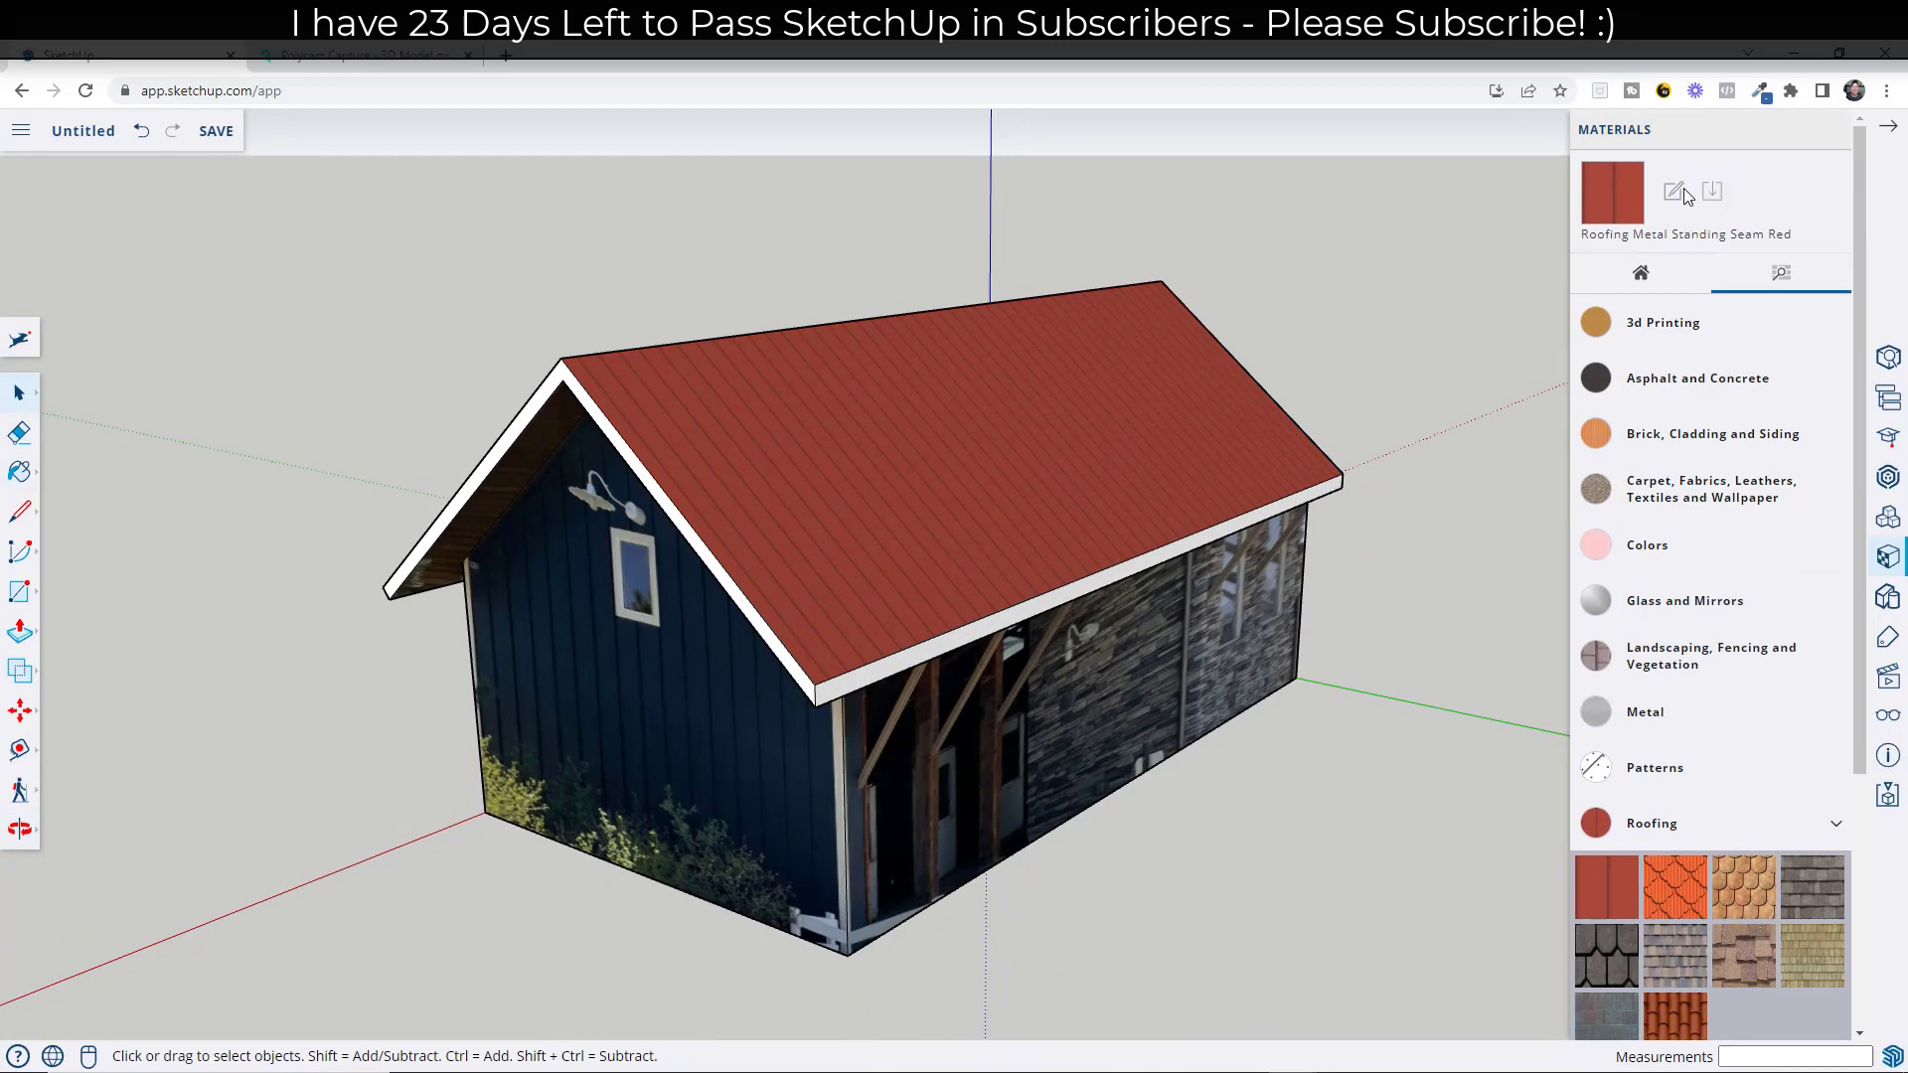
left_click(1654, 279)
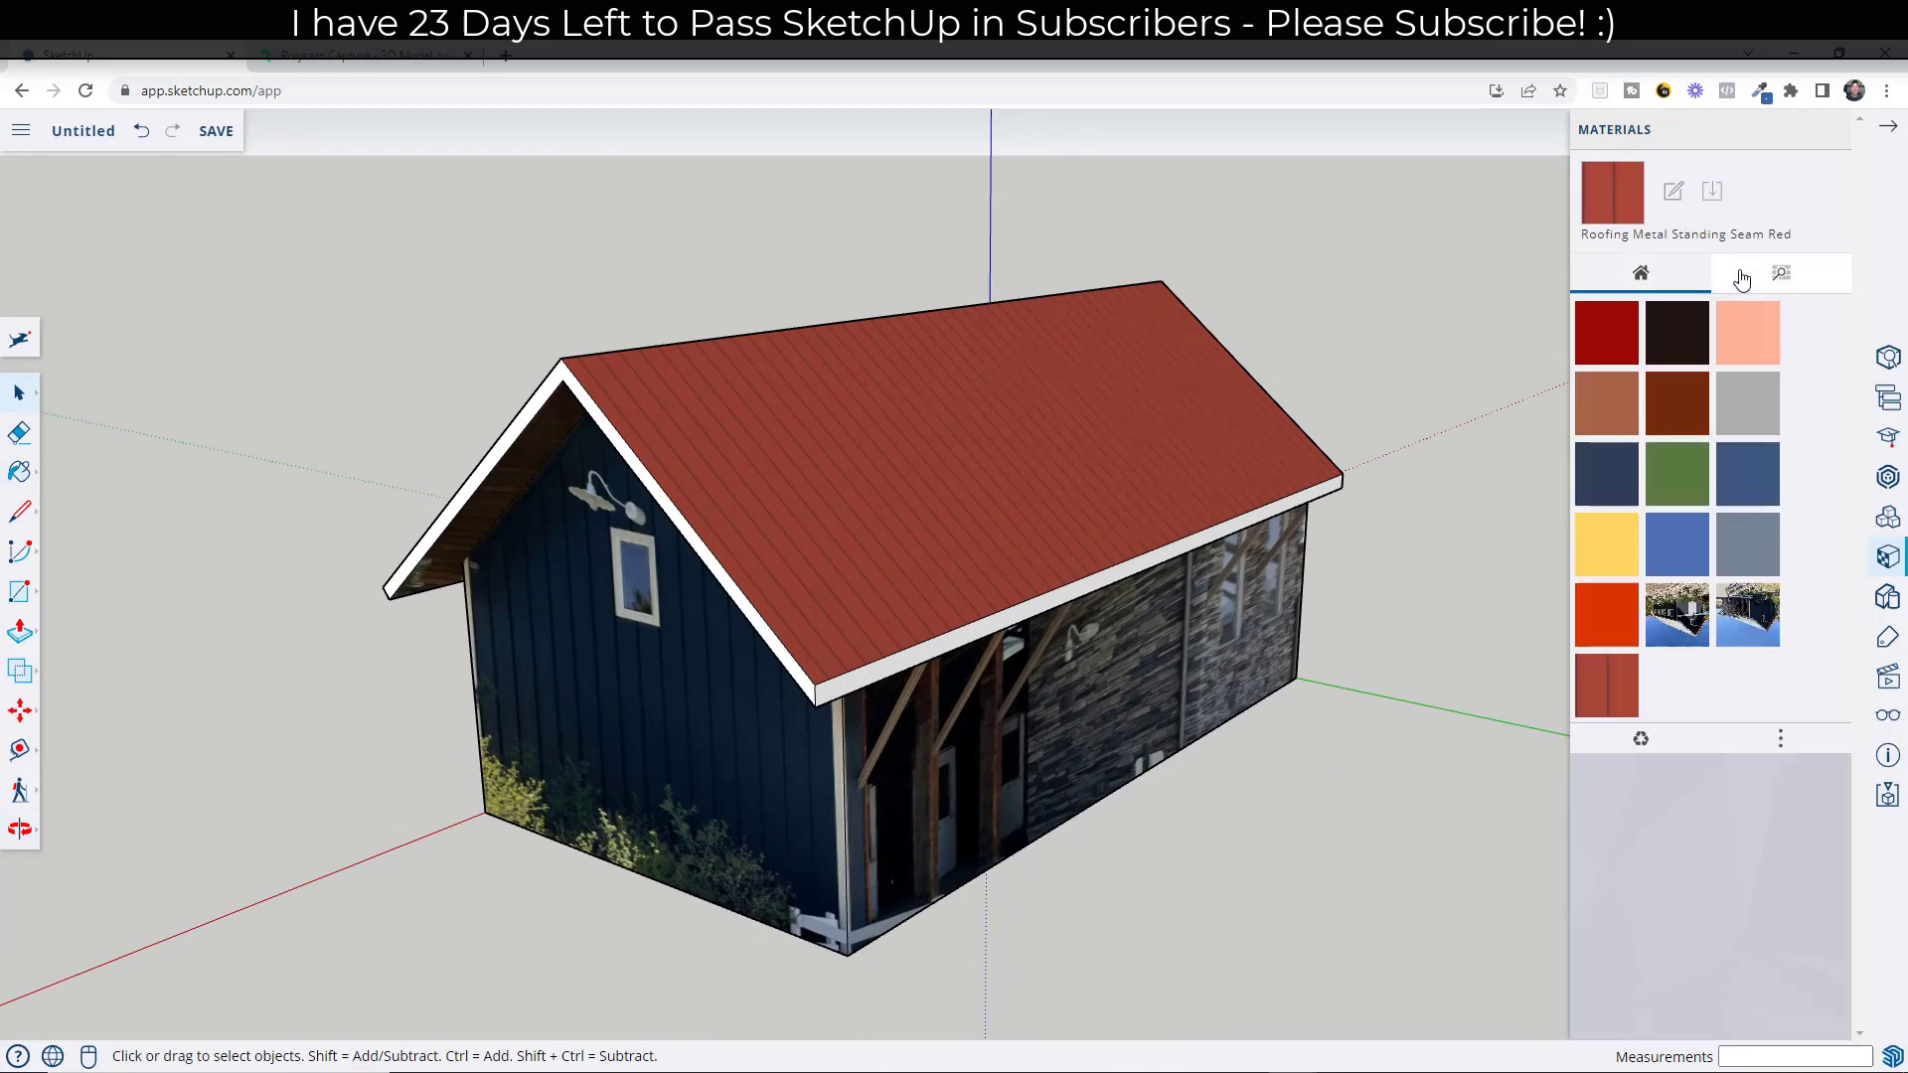
left_click(1630, 679)
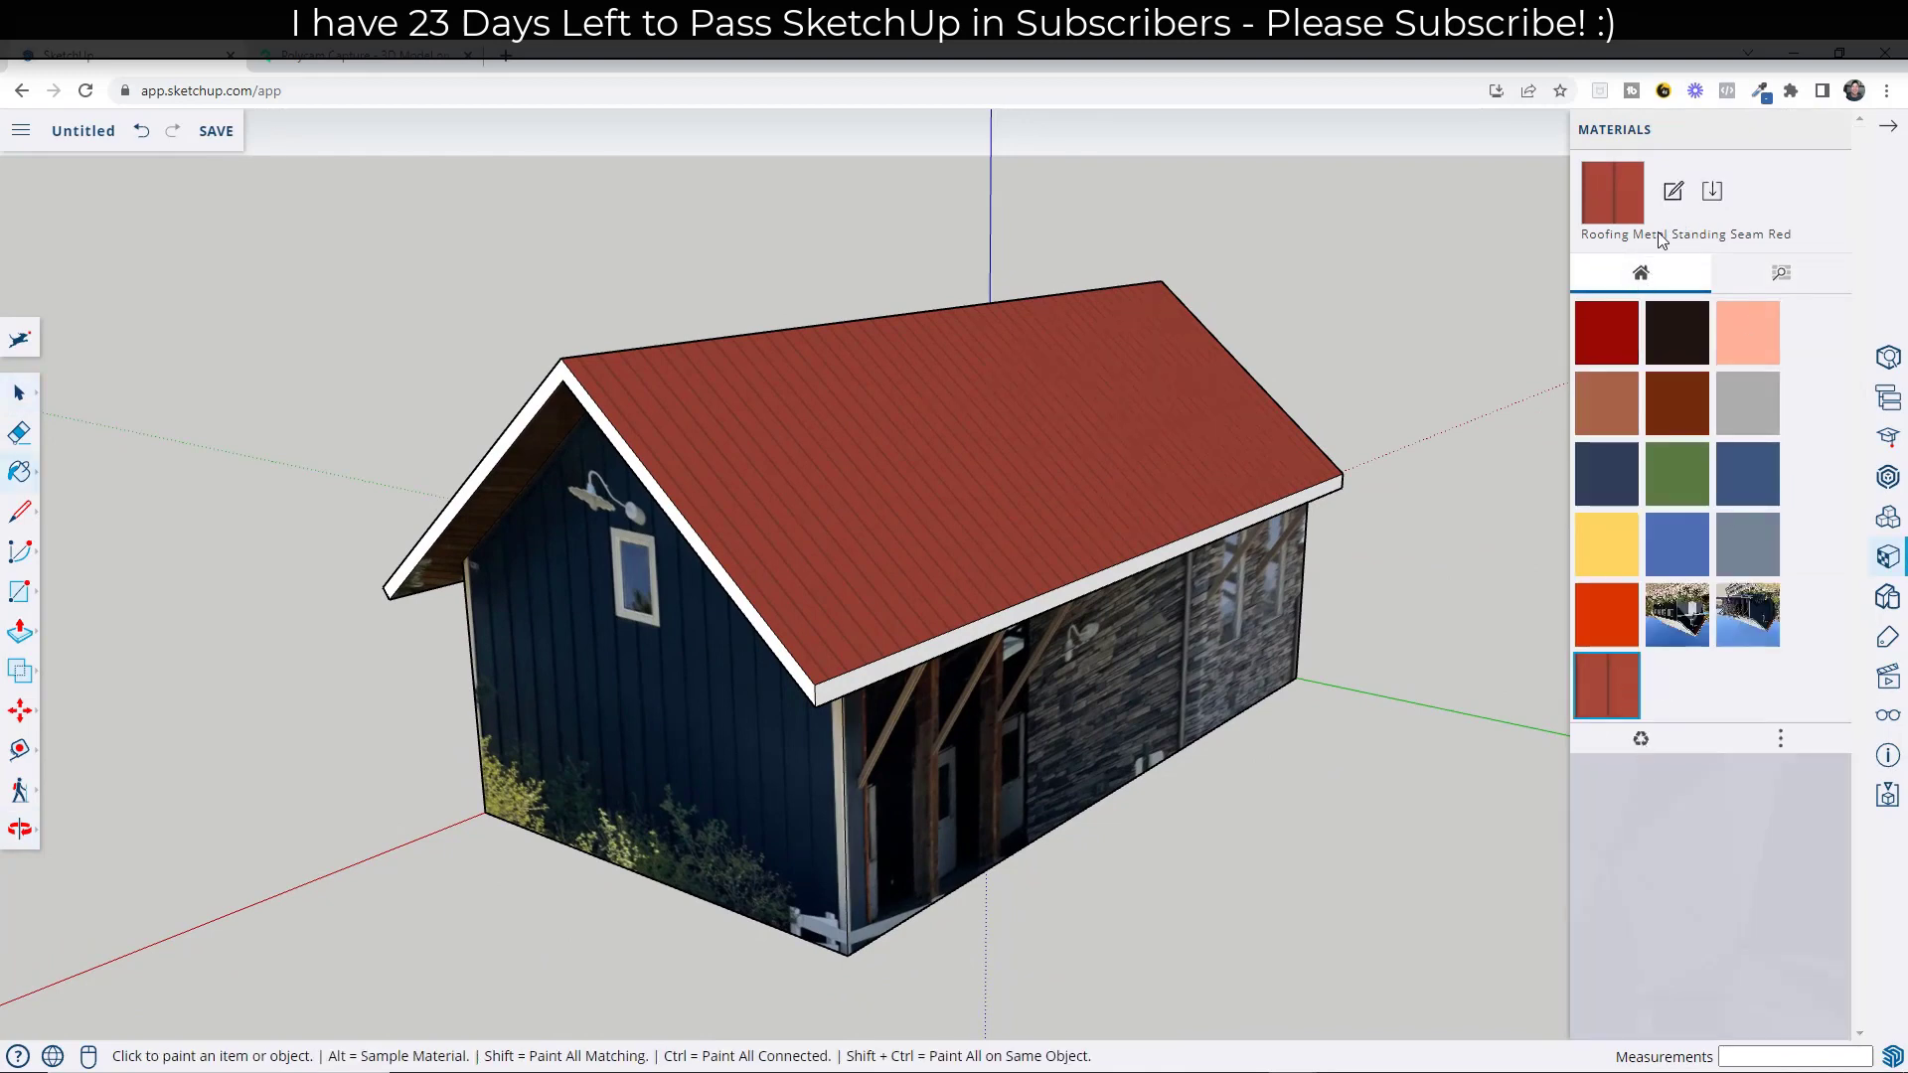
left_click(1674, 192)
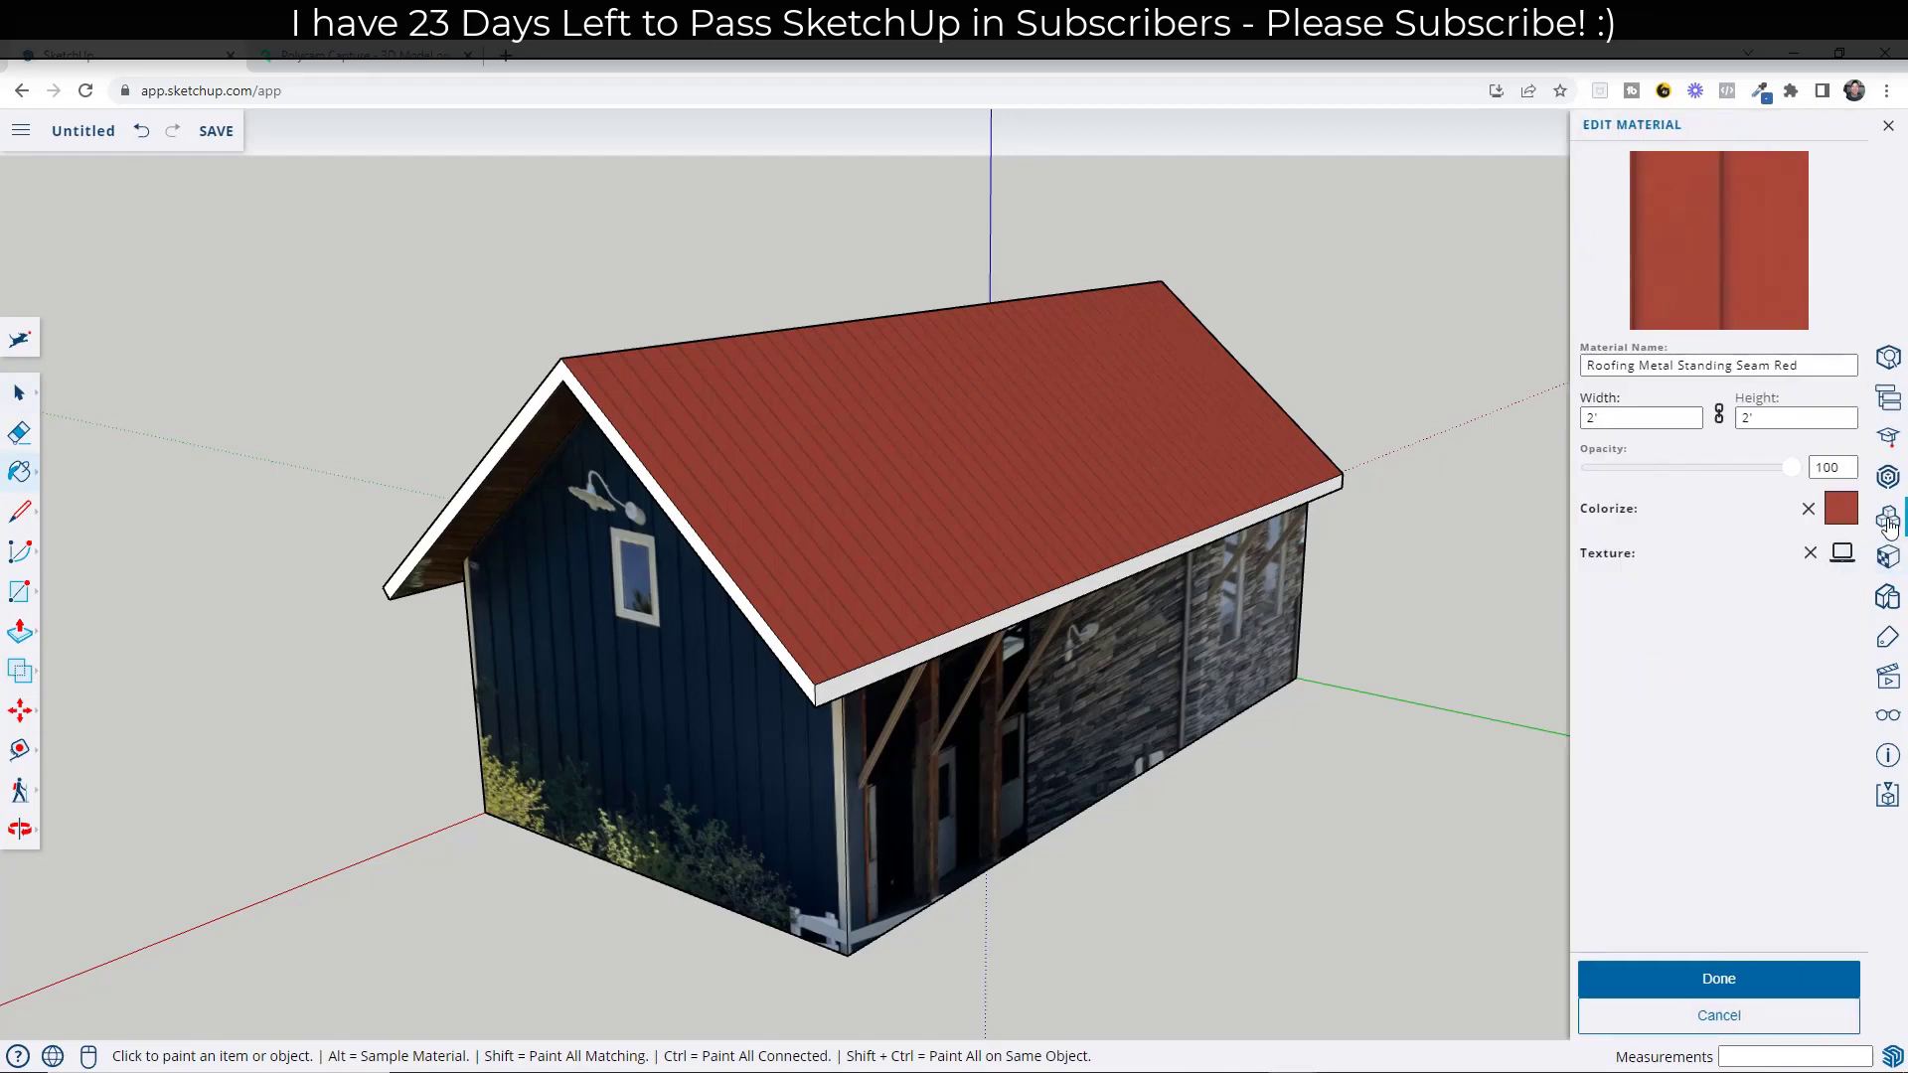
left_click(1841, 511)
left_click_drag(1719, 608, 1615, 548)
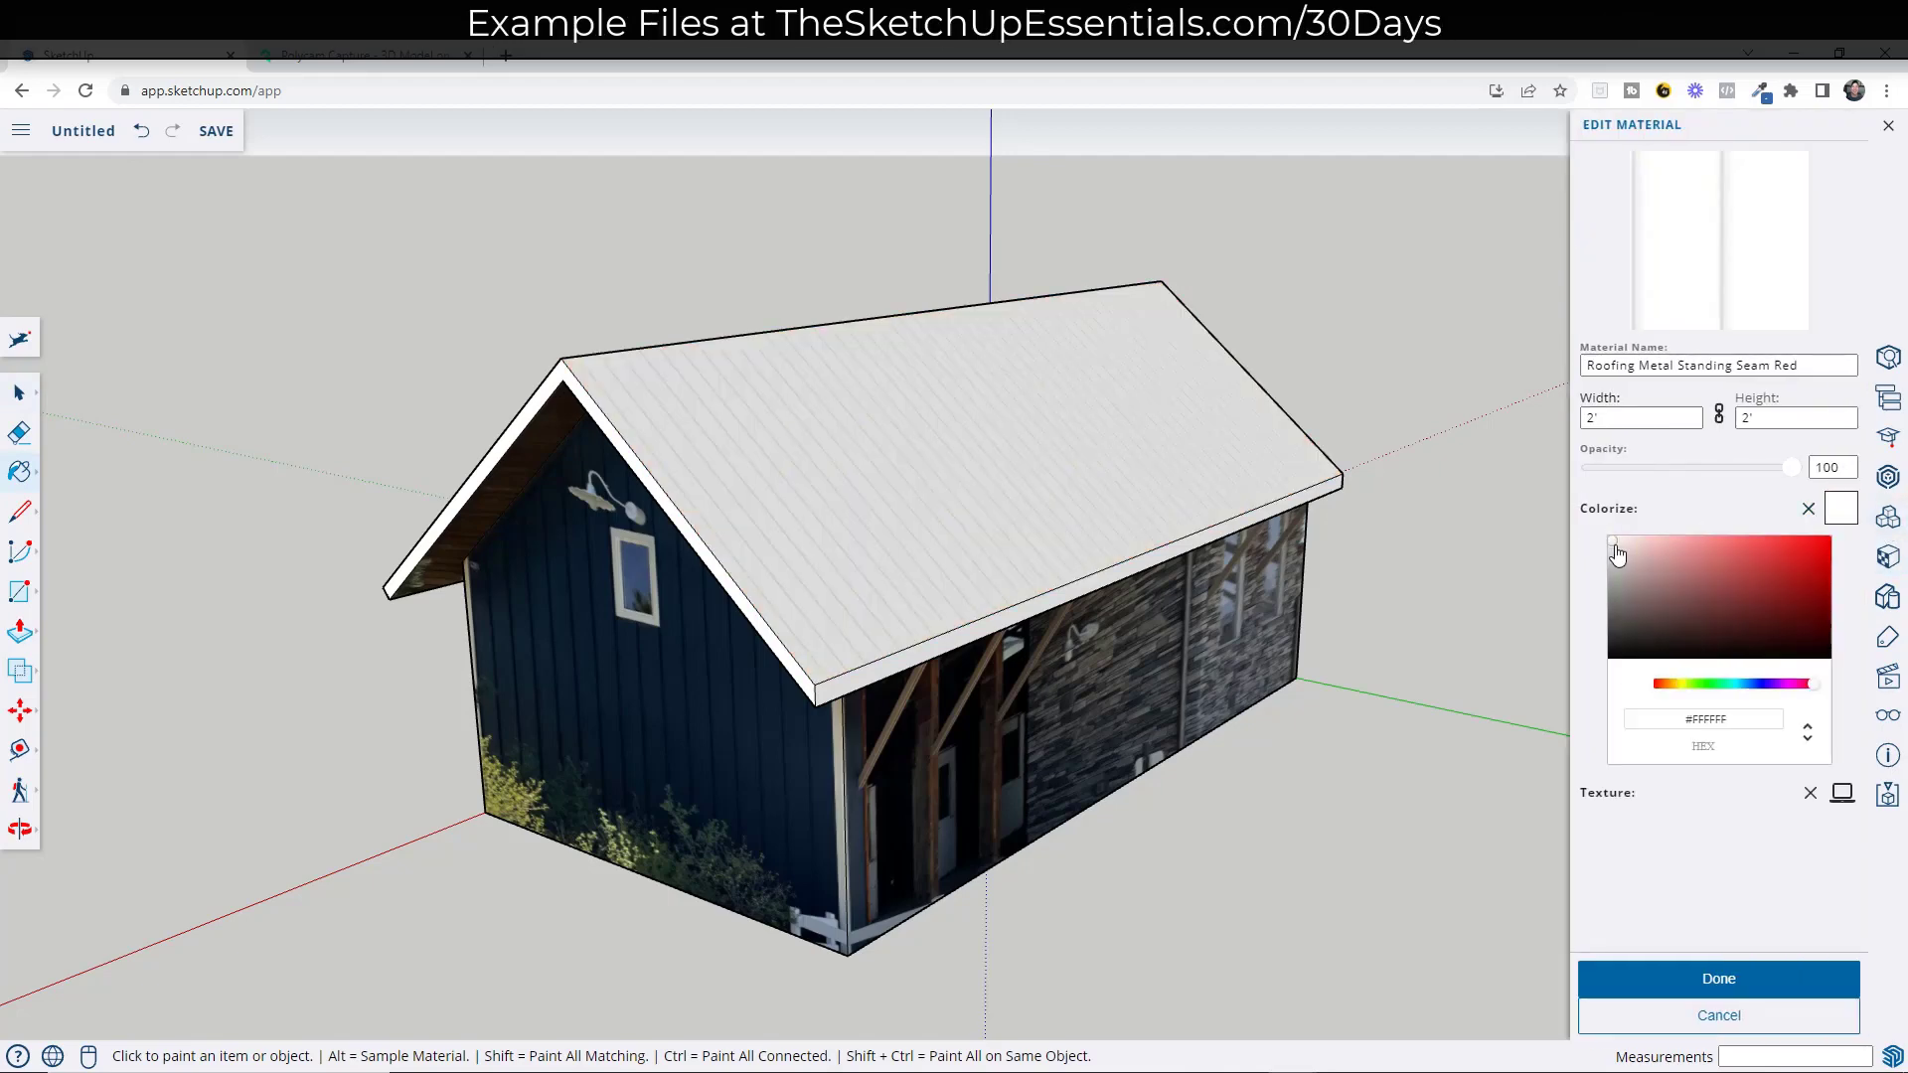
left_click(1730, 989)
Step: Examine the textured building and its standing seam roof from several angles
middle_click_drag(1063, 621, 1113, 517)
scroll(1113, 519, "down", 4)
scroll(1110, 458, "up", 4)
key("space")
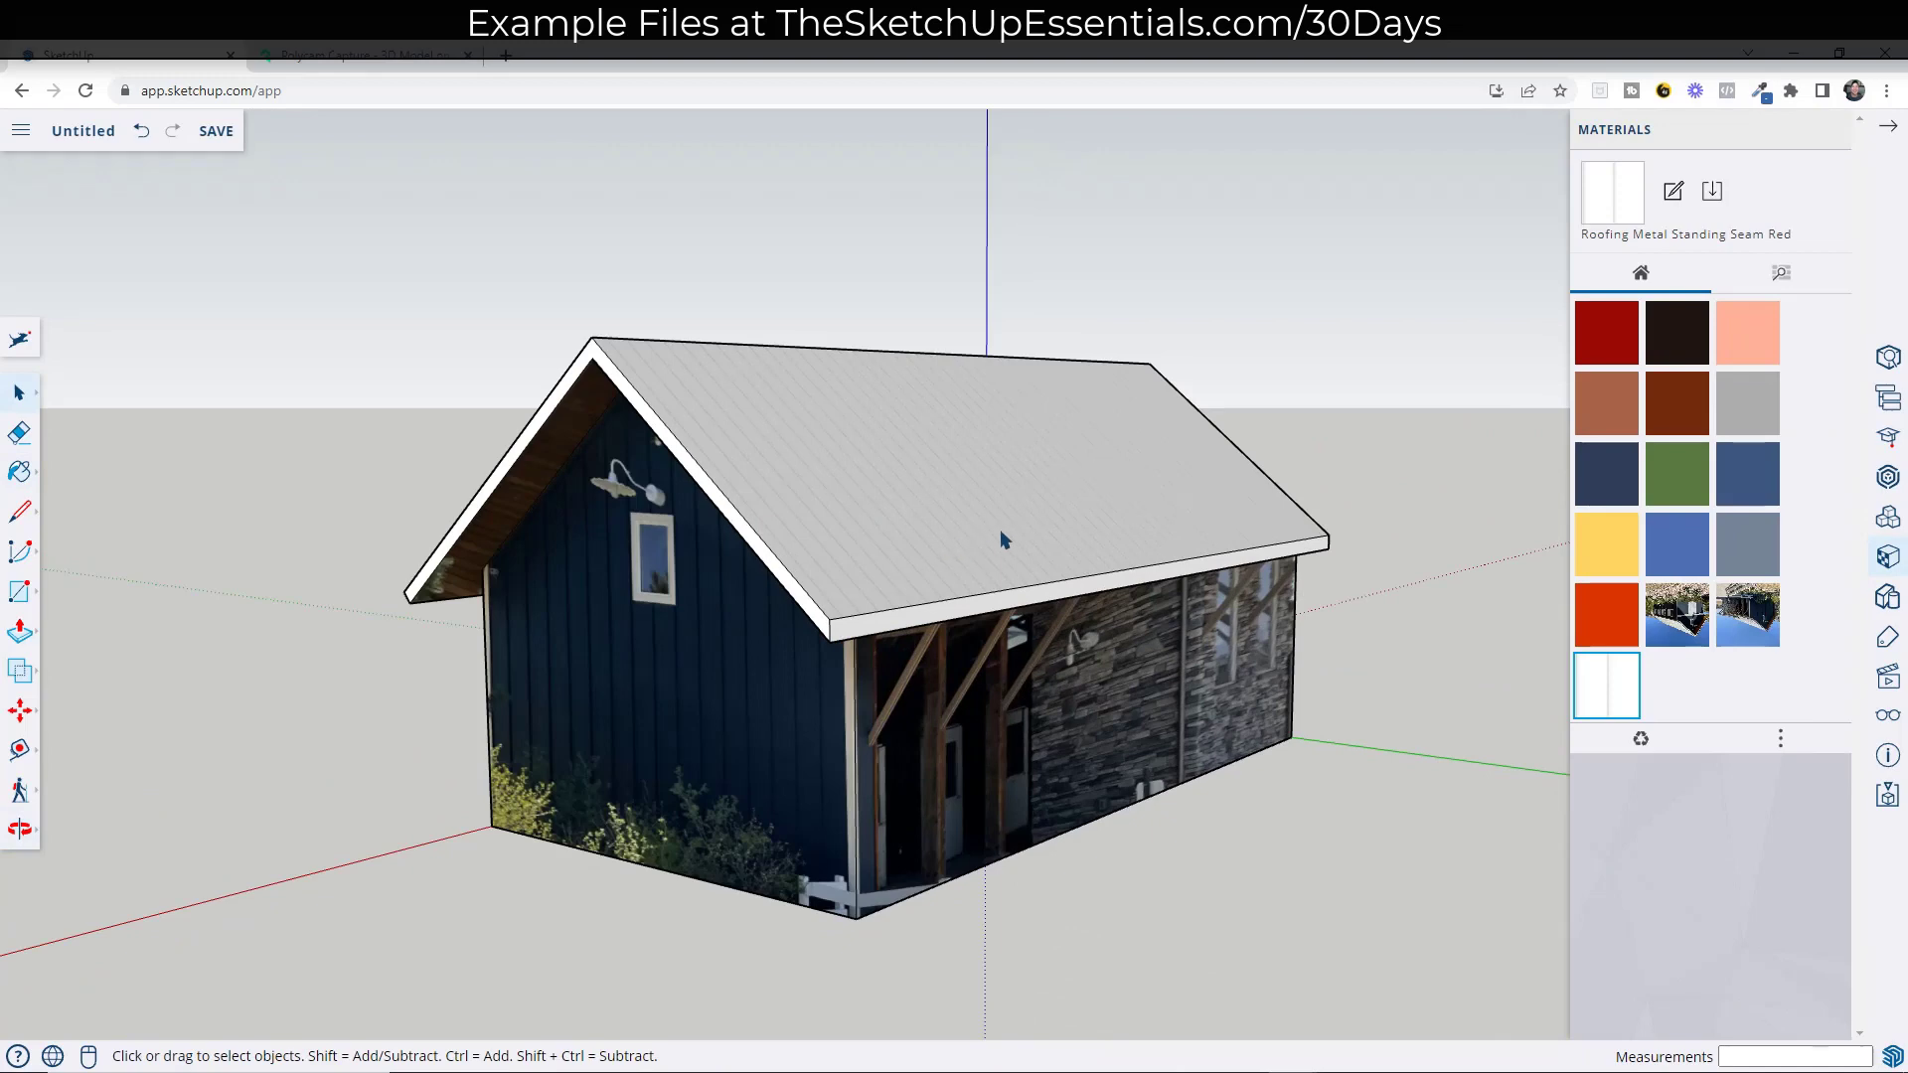
middle_click_drag(1004, 539, 1151, 515)
scroll(1157, 512, "up", 5)
scroll(1159, 511, "down", 4)
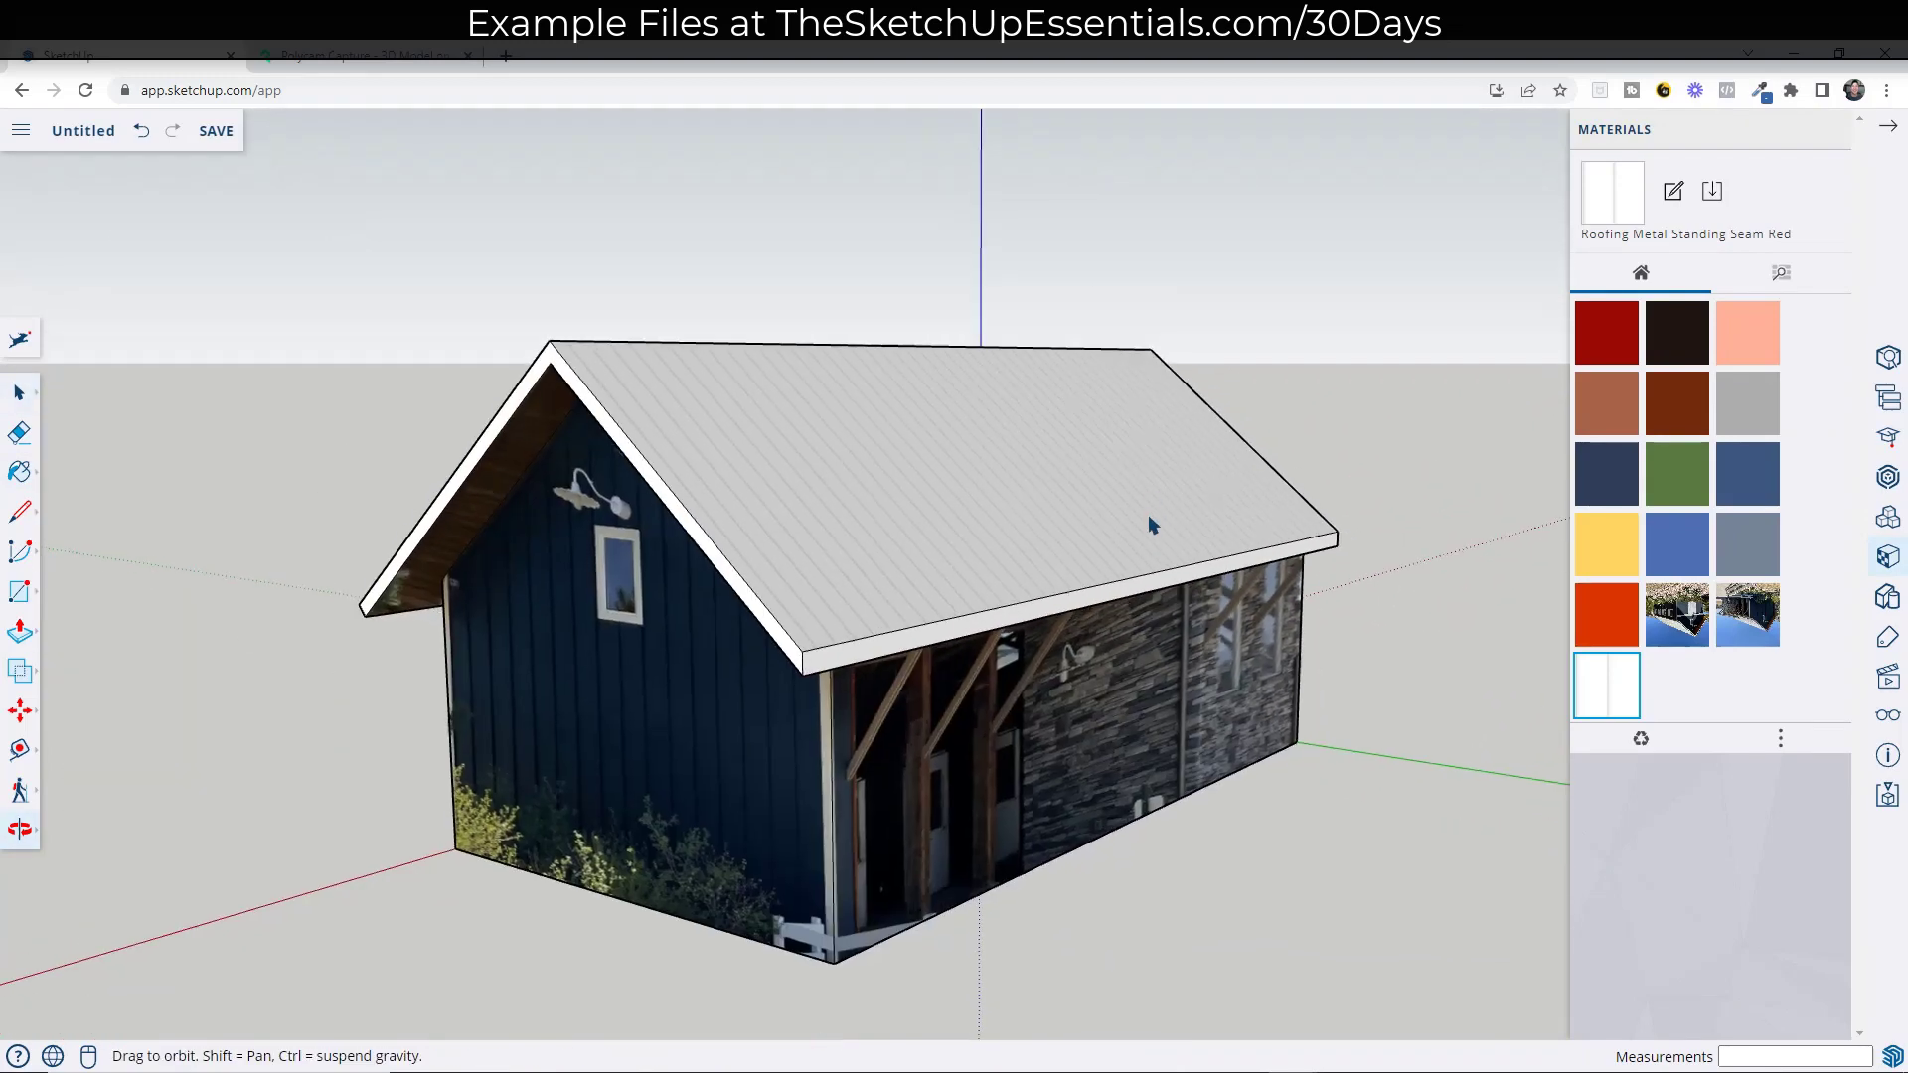
Step: Import the surge protector side photo as a texture onto the long side face of the small box model on the red axis
scroll(1158, 529, "down", 2)
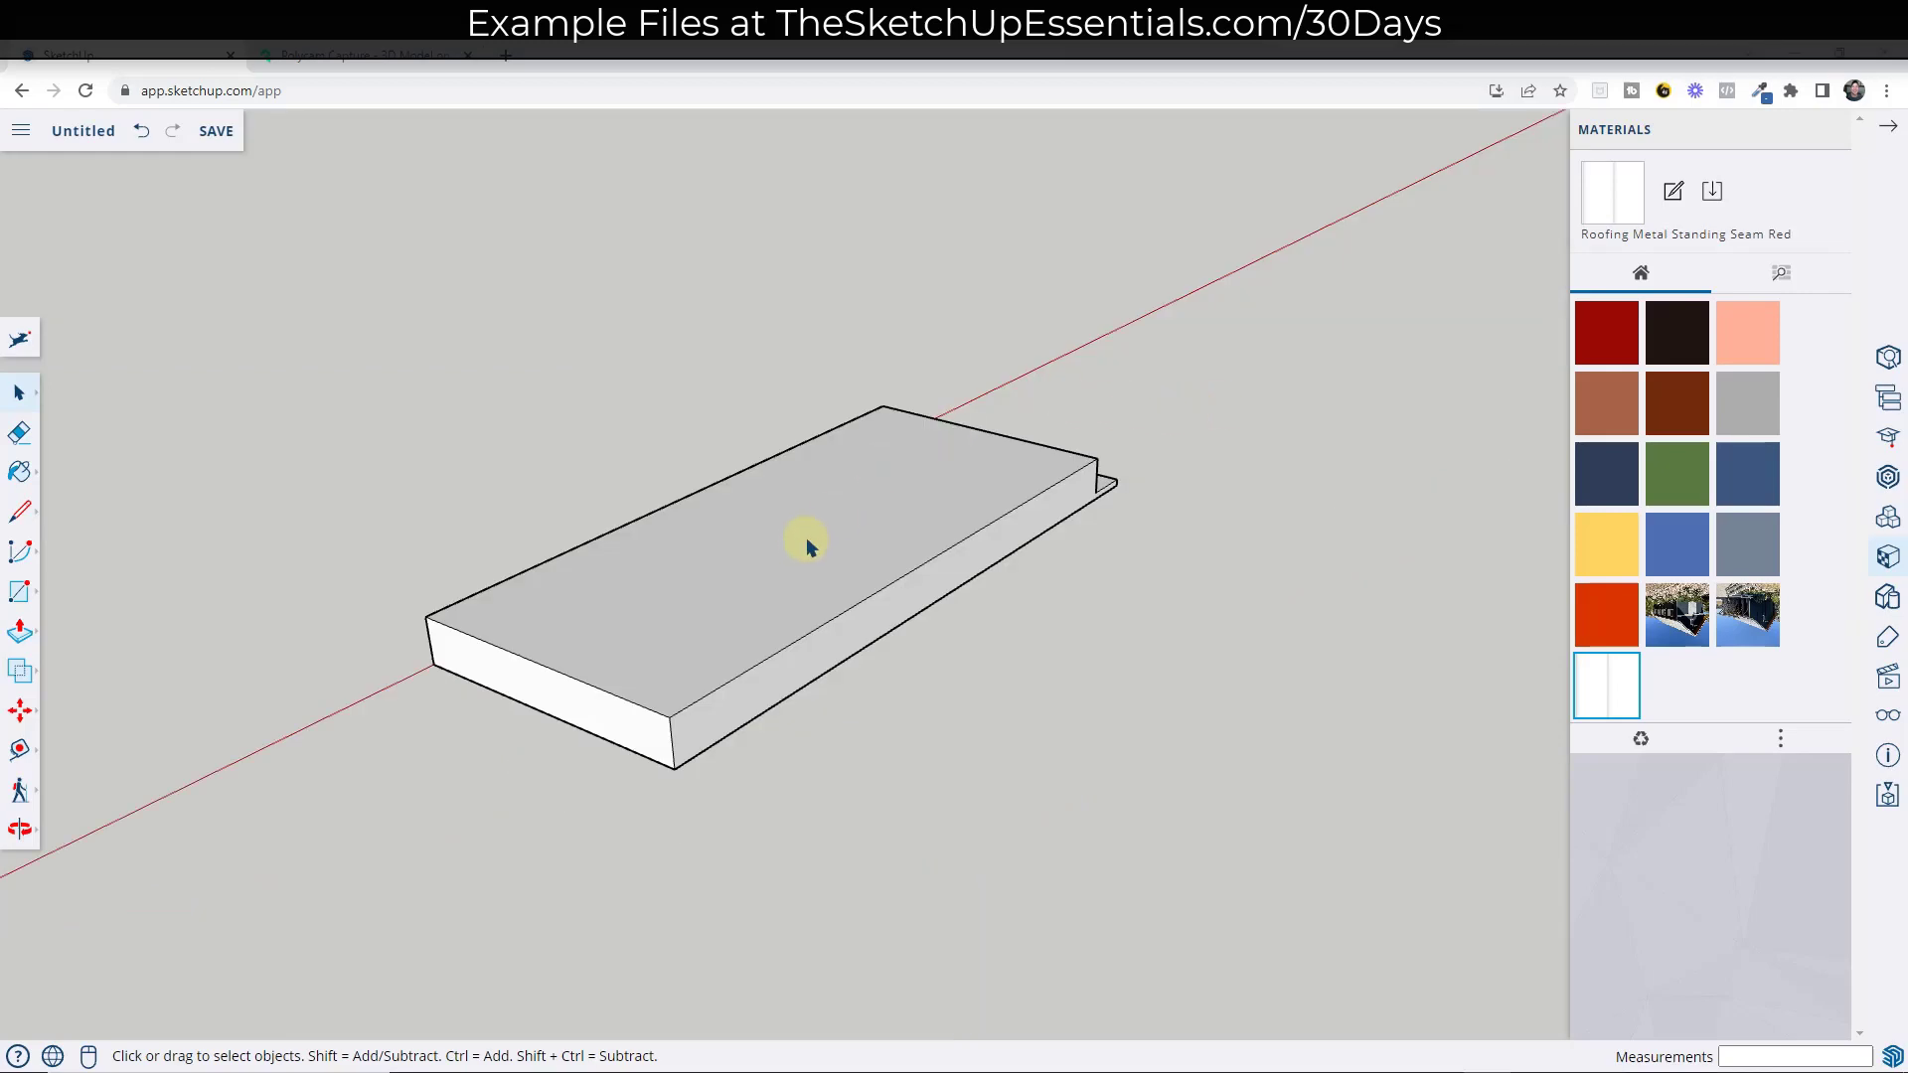
scroll(693, 646, "down", 15)
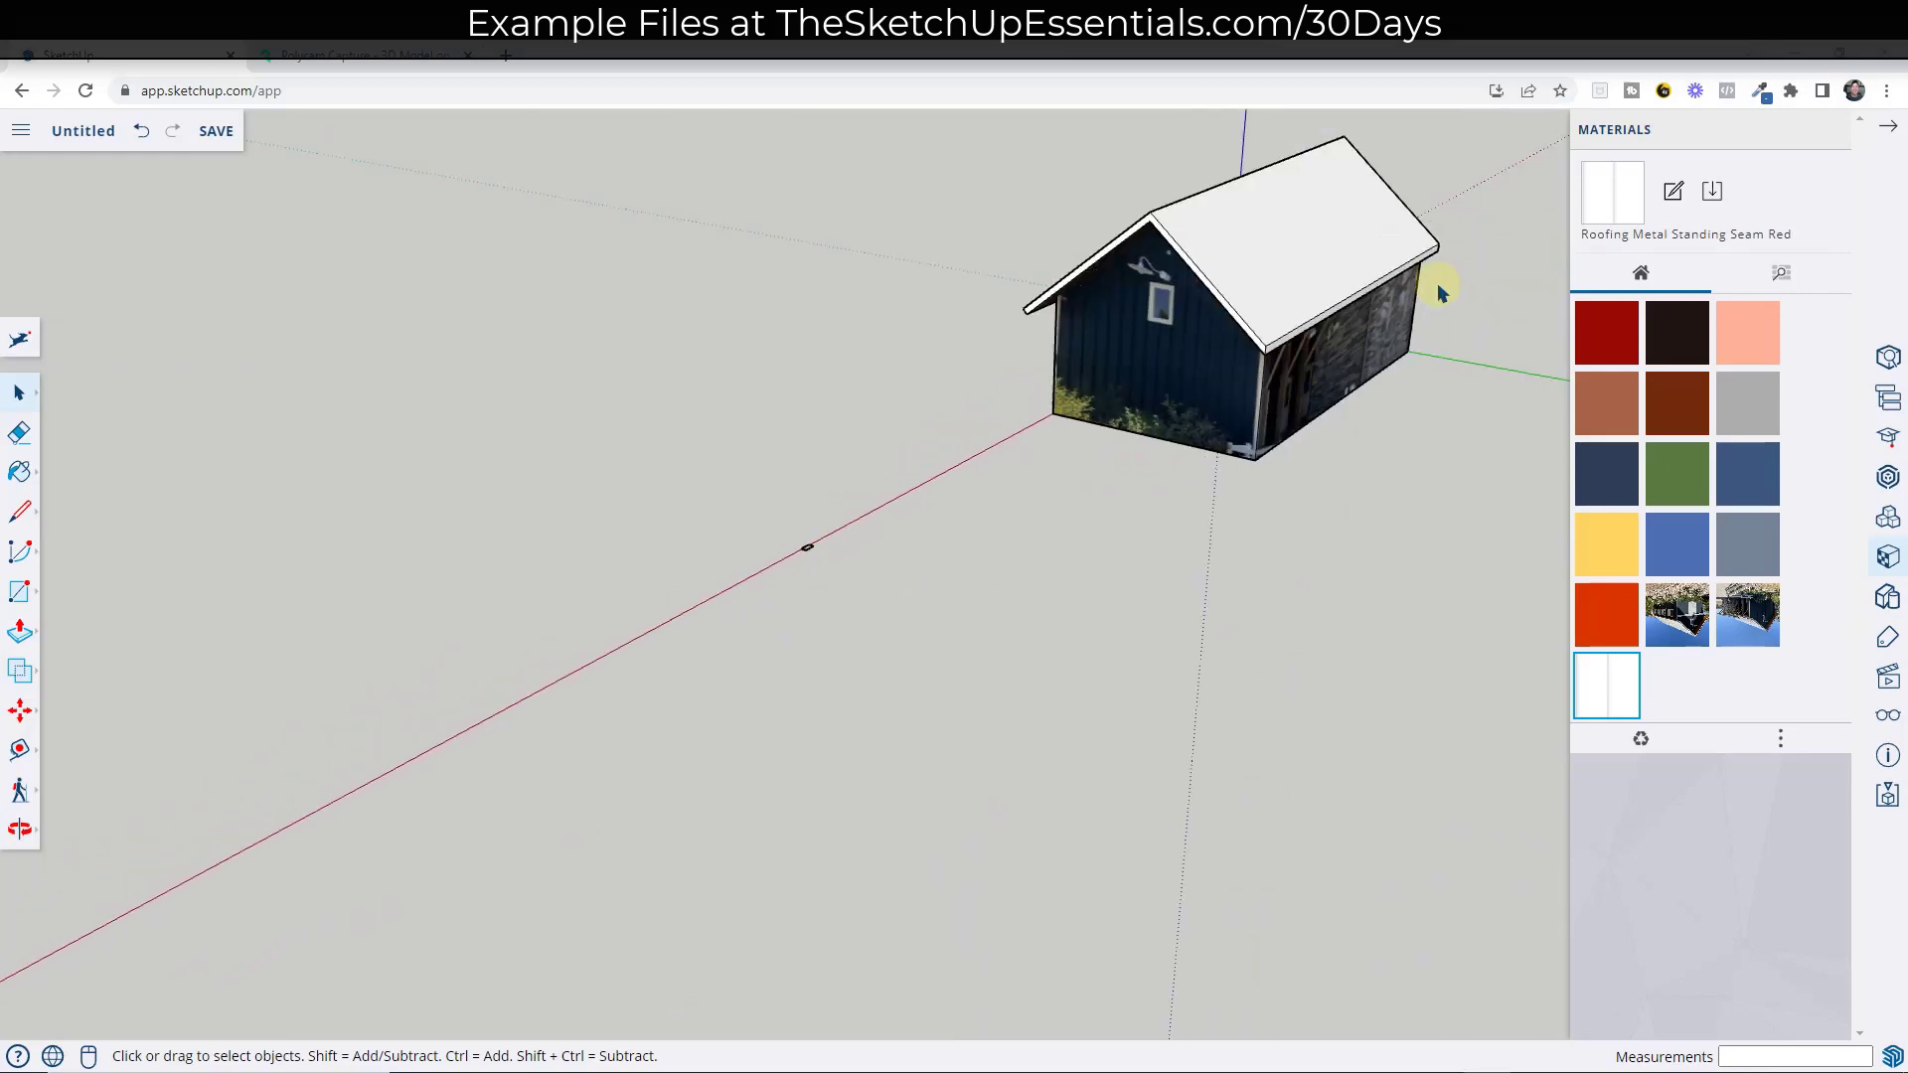
scroll(915, 507, "up", 8)
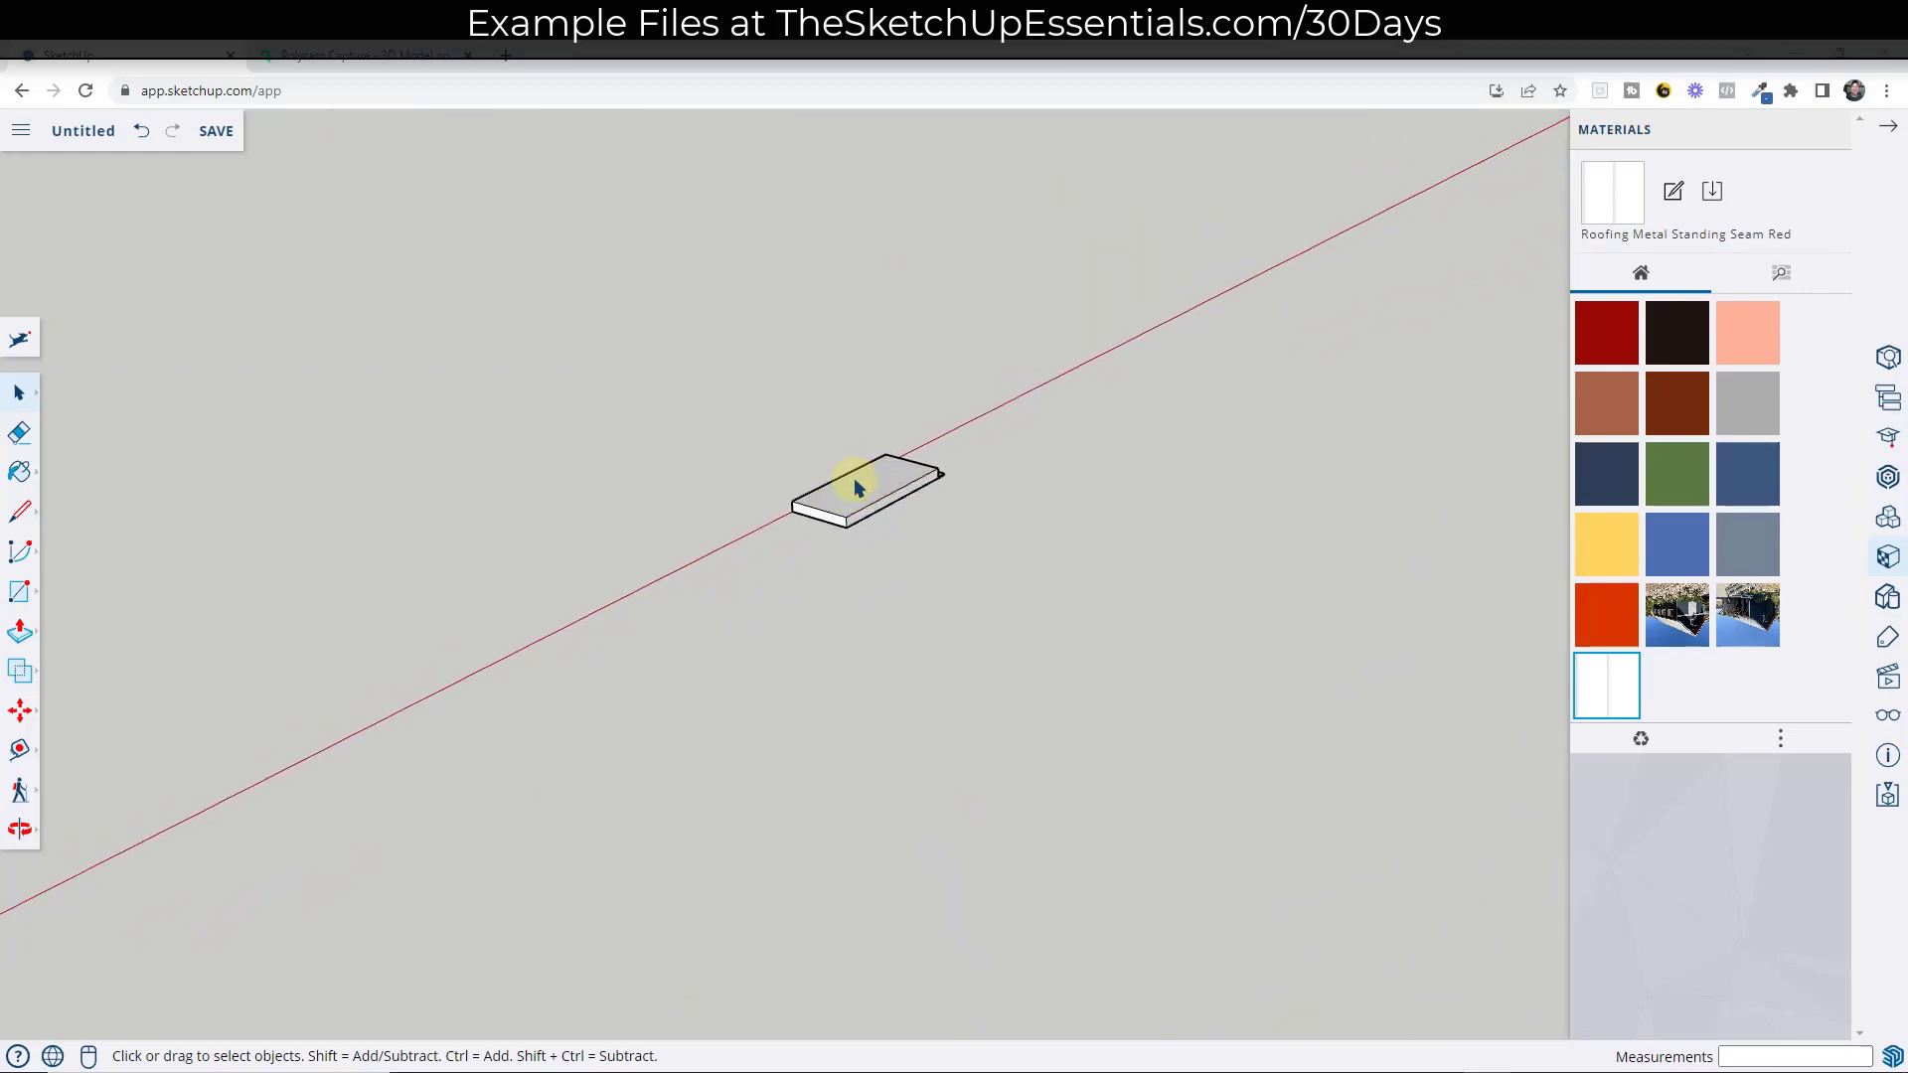
scroll(919, 515, "up", 3)
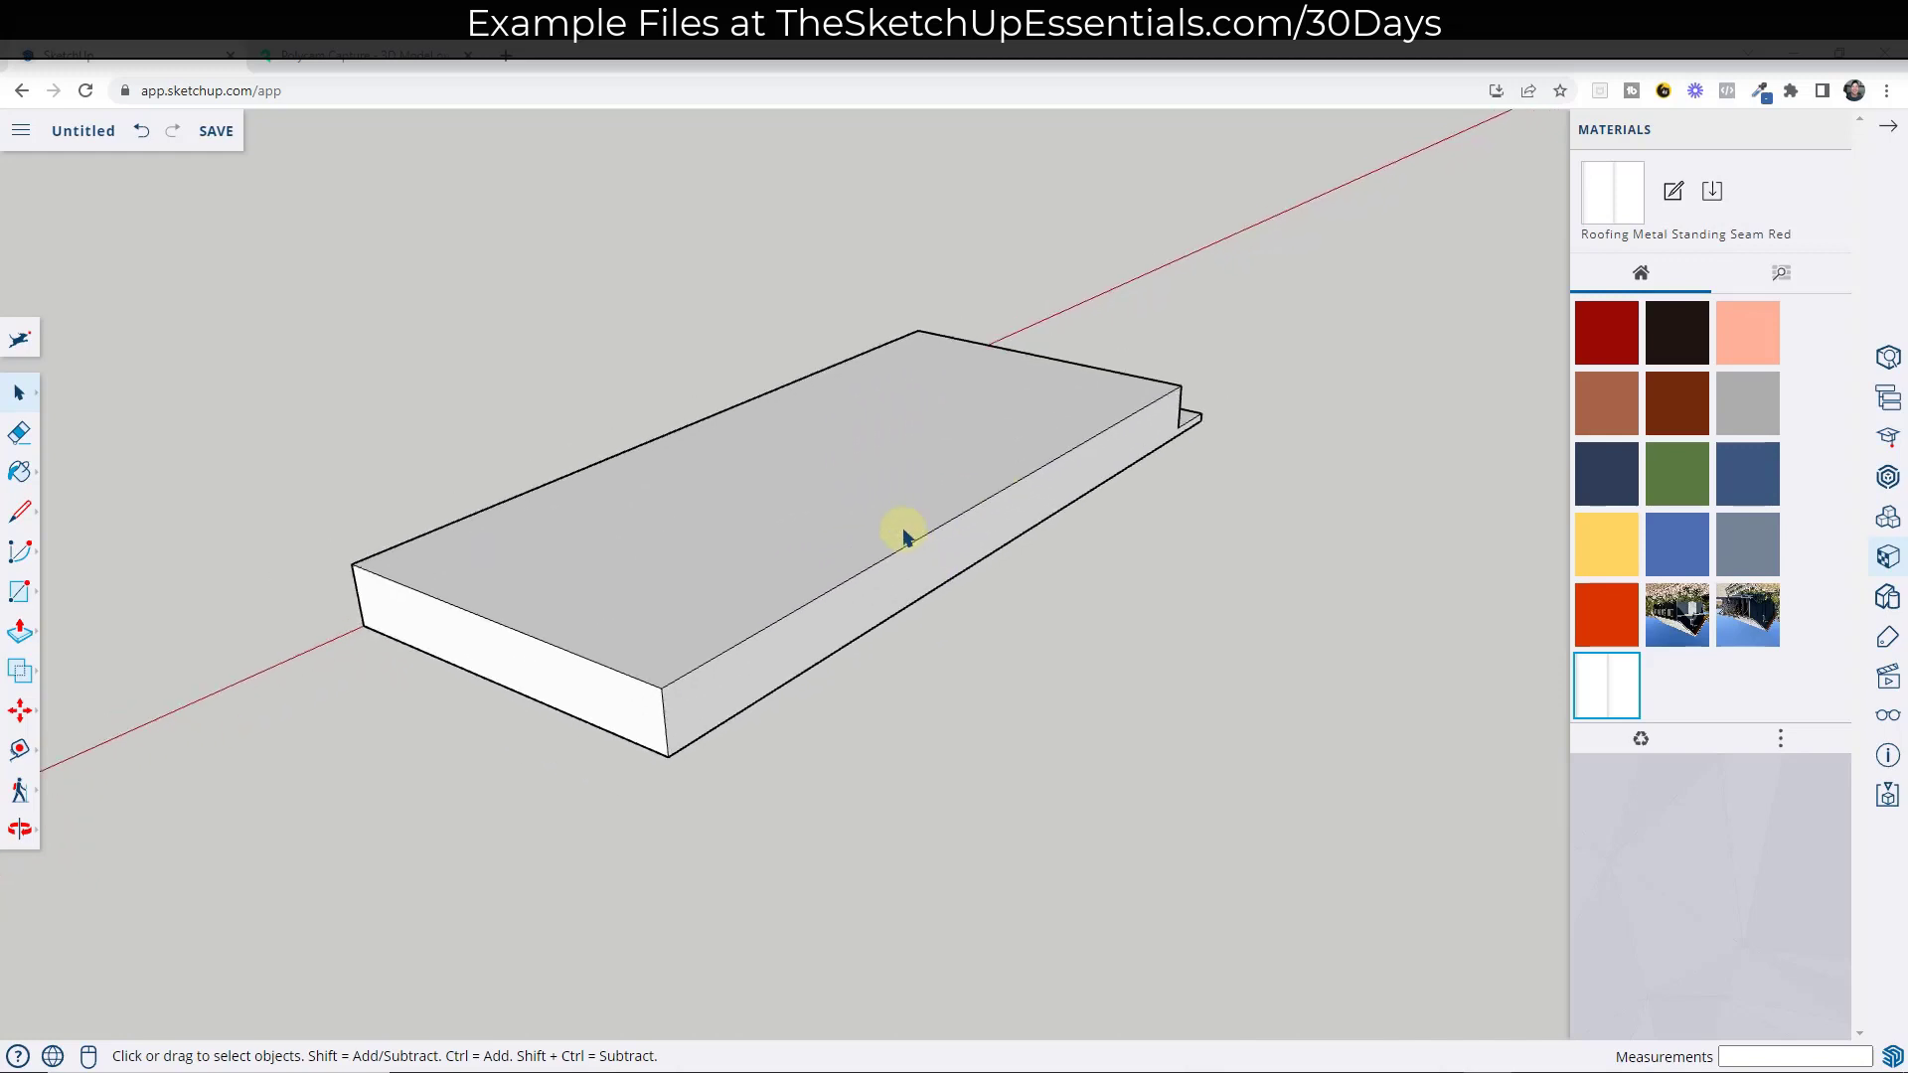
left_click(20, 136)
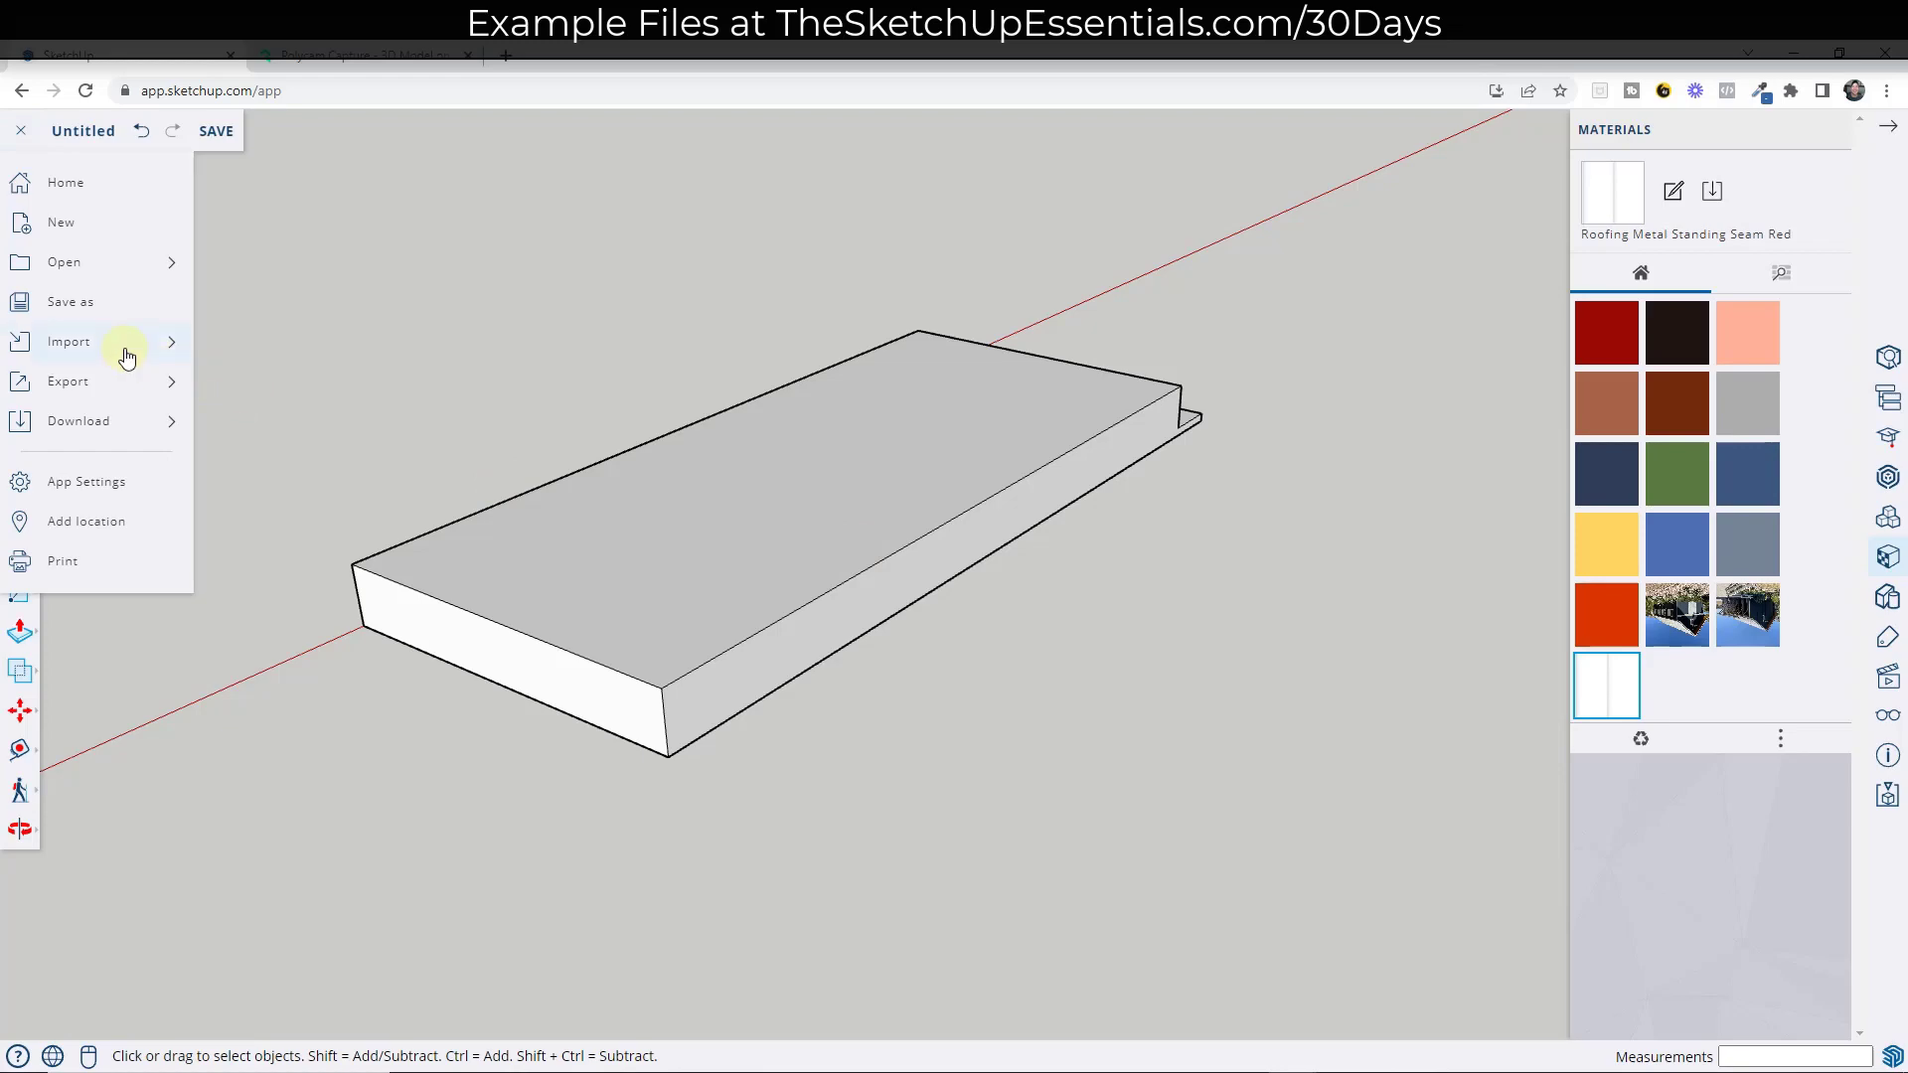
left_click(69, 342)
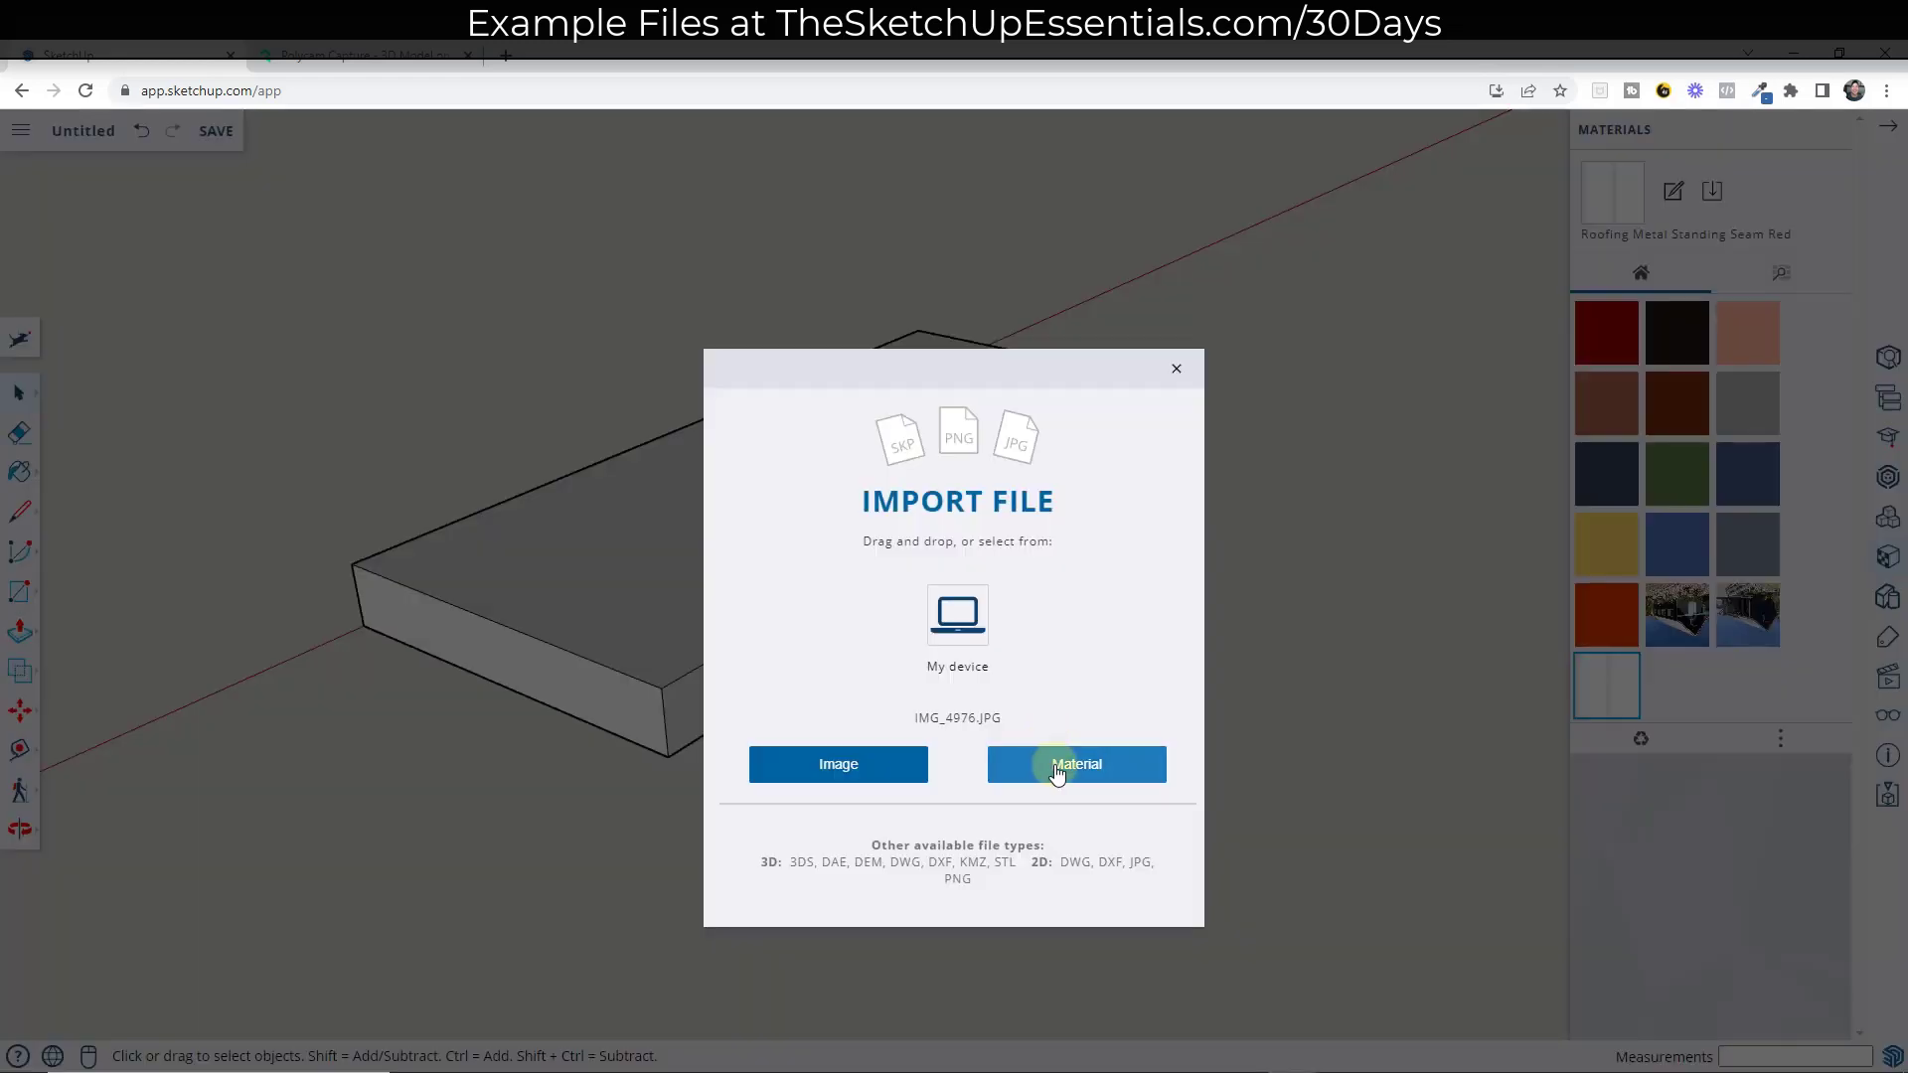
left_click(1057, 771)
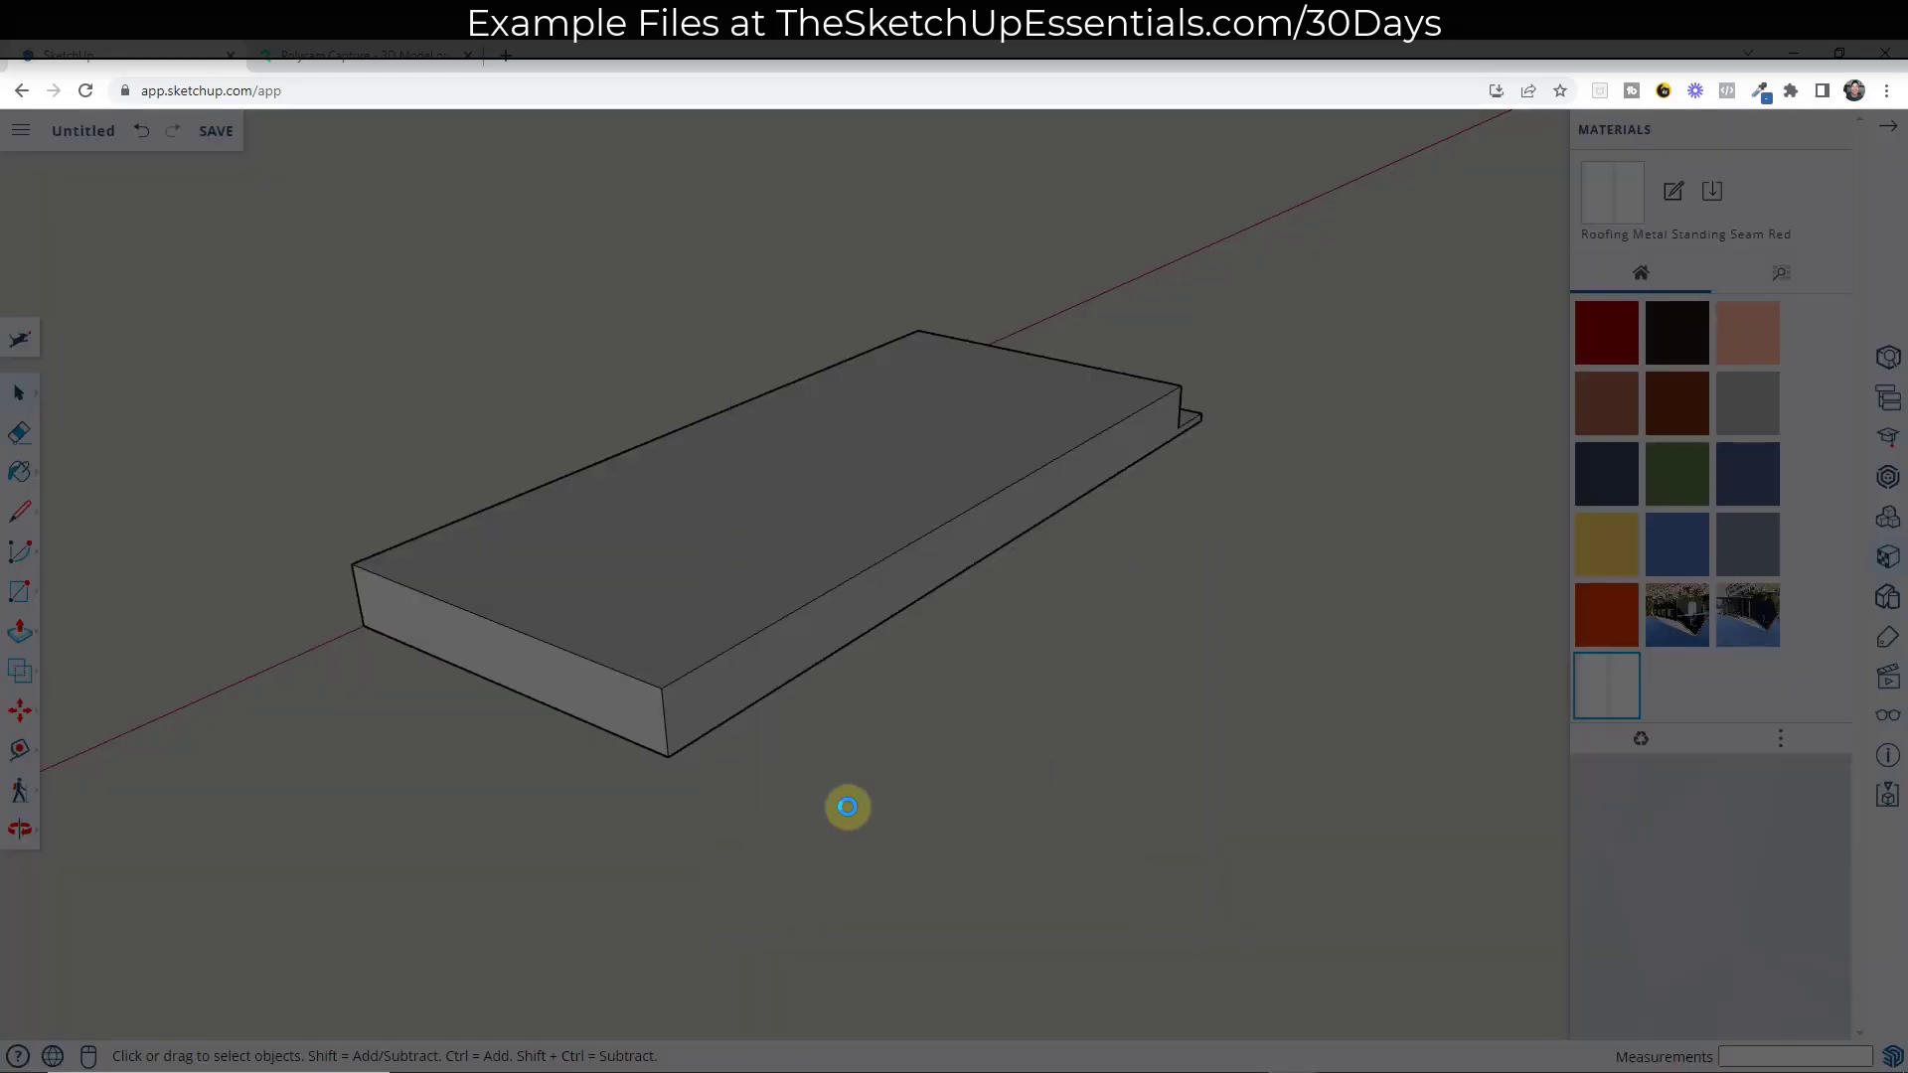
left_click(668, 755)
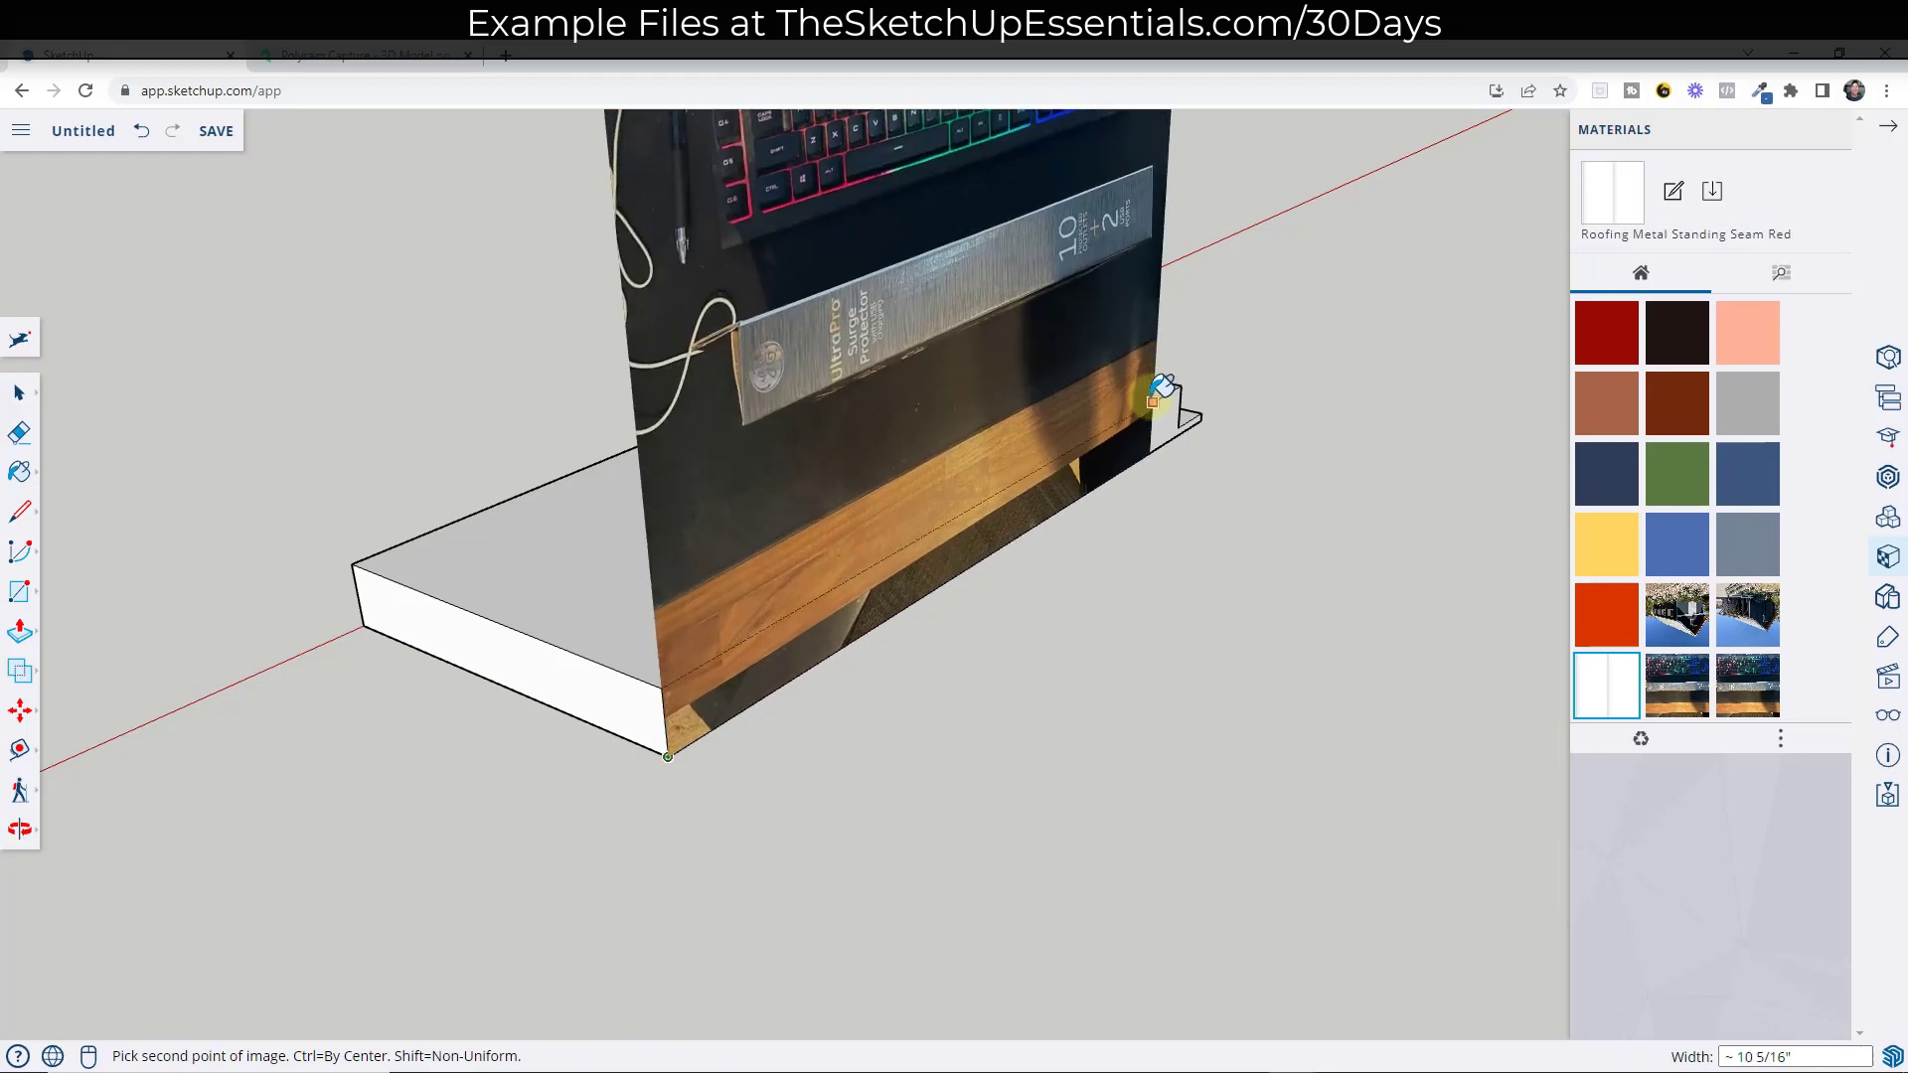
left_click(926, 402)
Step: Position the texture on the box's long side by pinning the corners of the photographed UltraPro package side to the face's corners
scroll(890, 498, "up", 5)
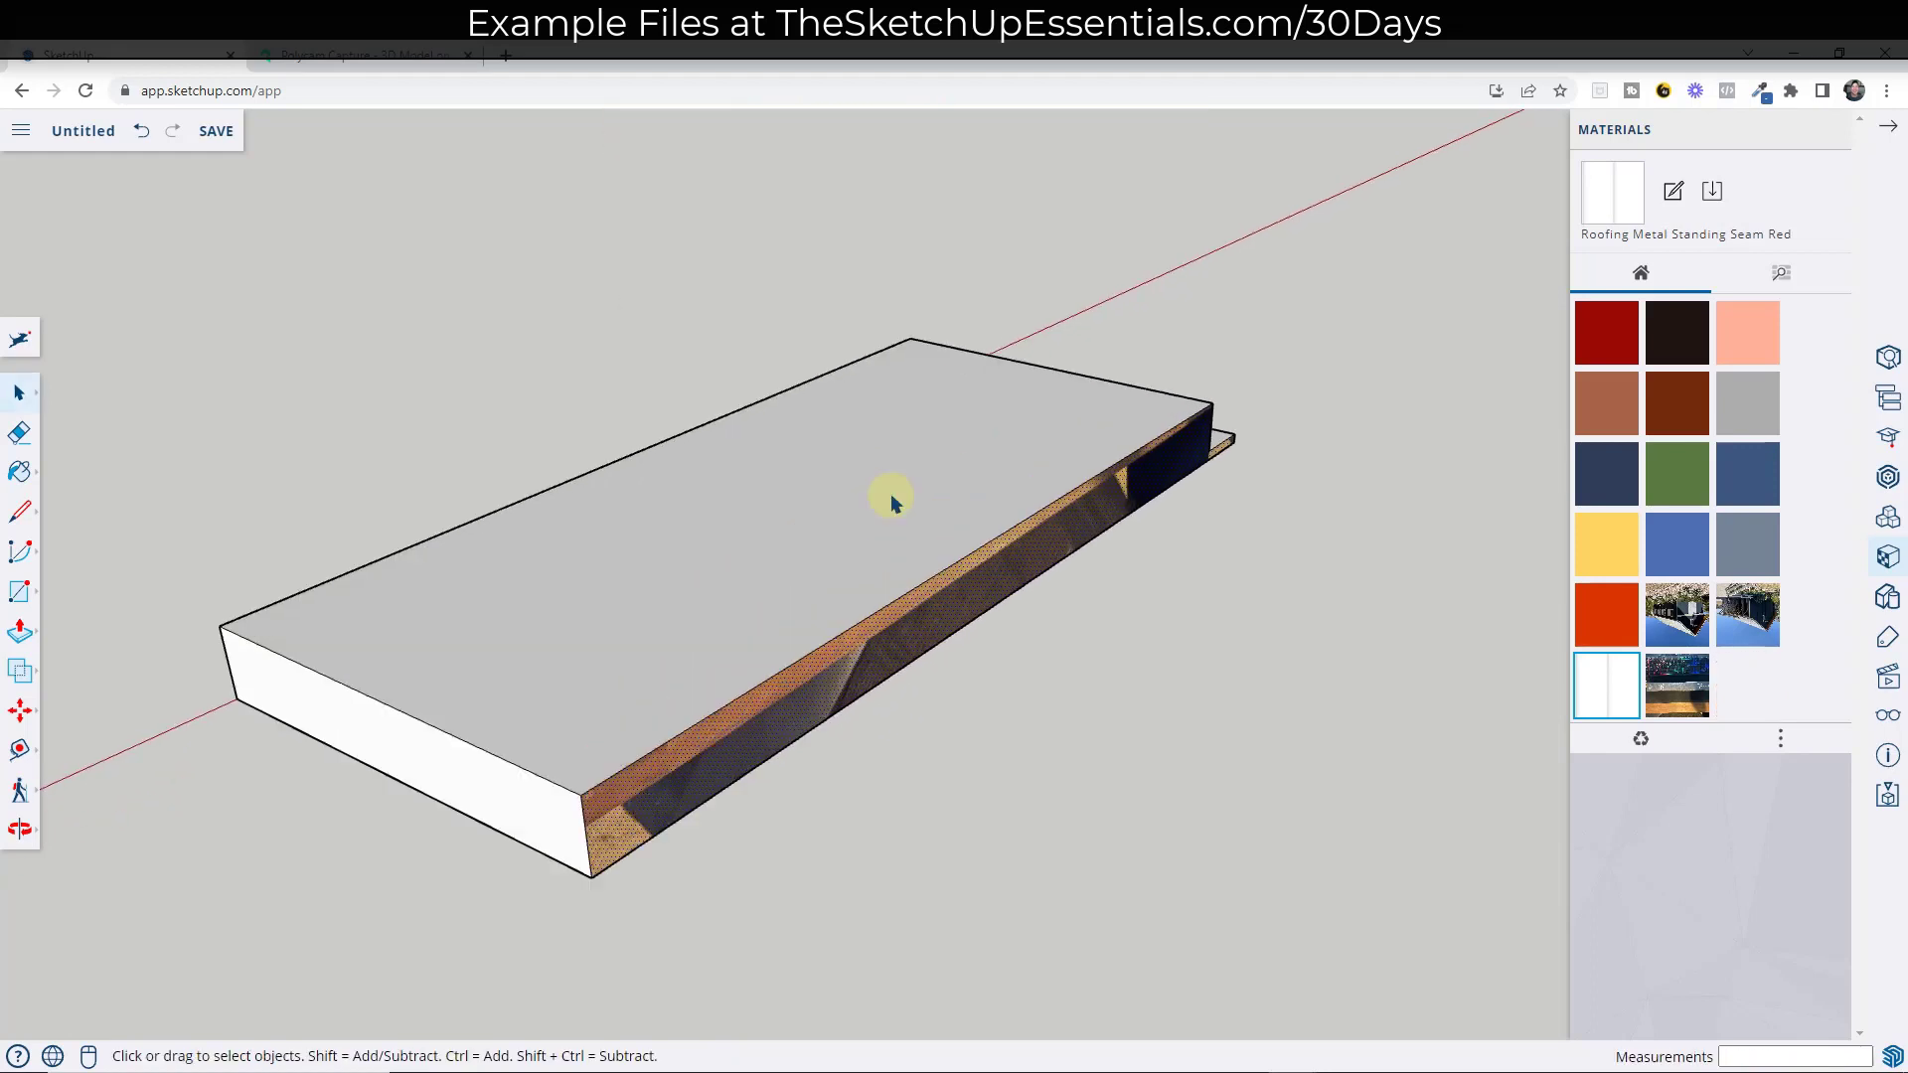
right_click(853, 620)
mouse_move(929, 996)
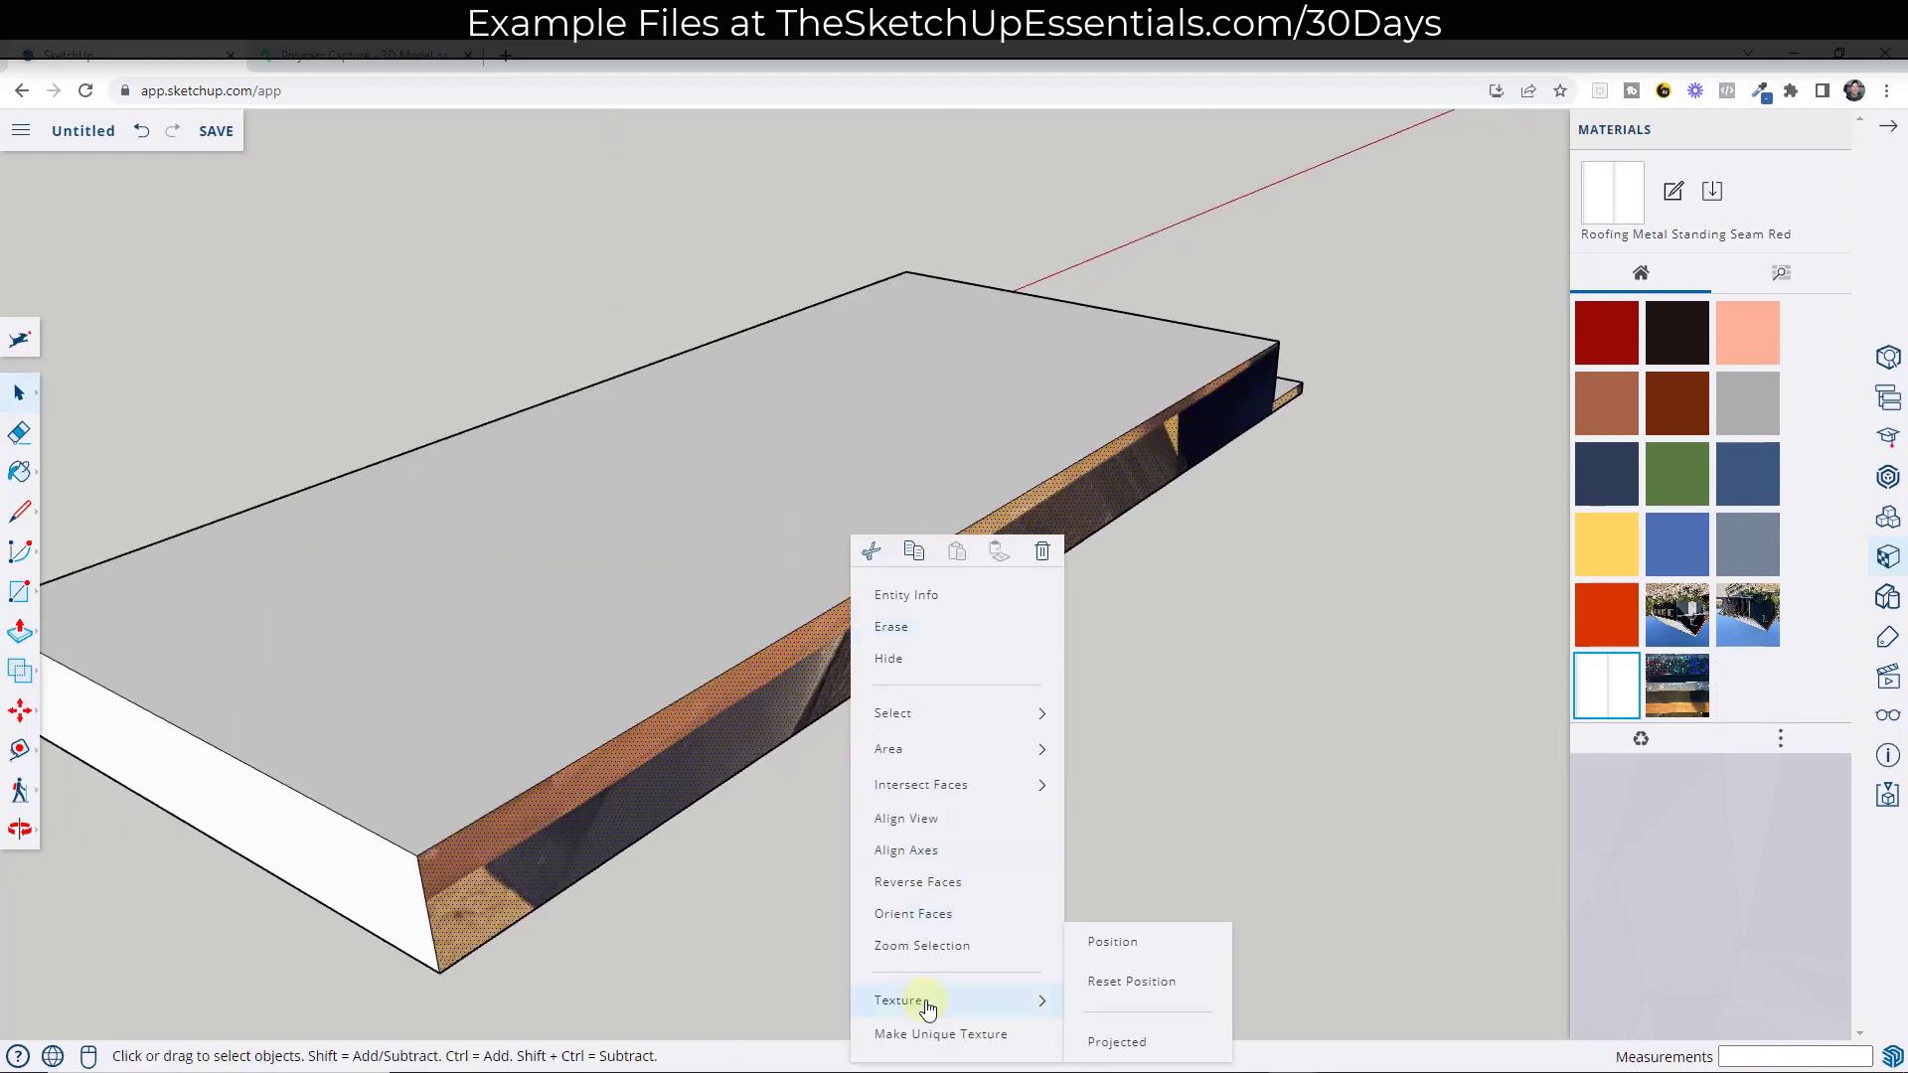
left_click(1124, 949)
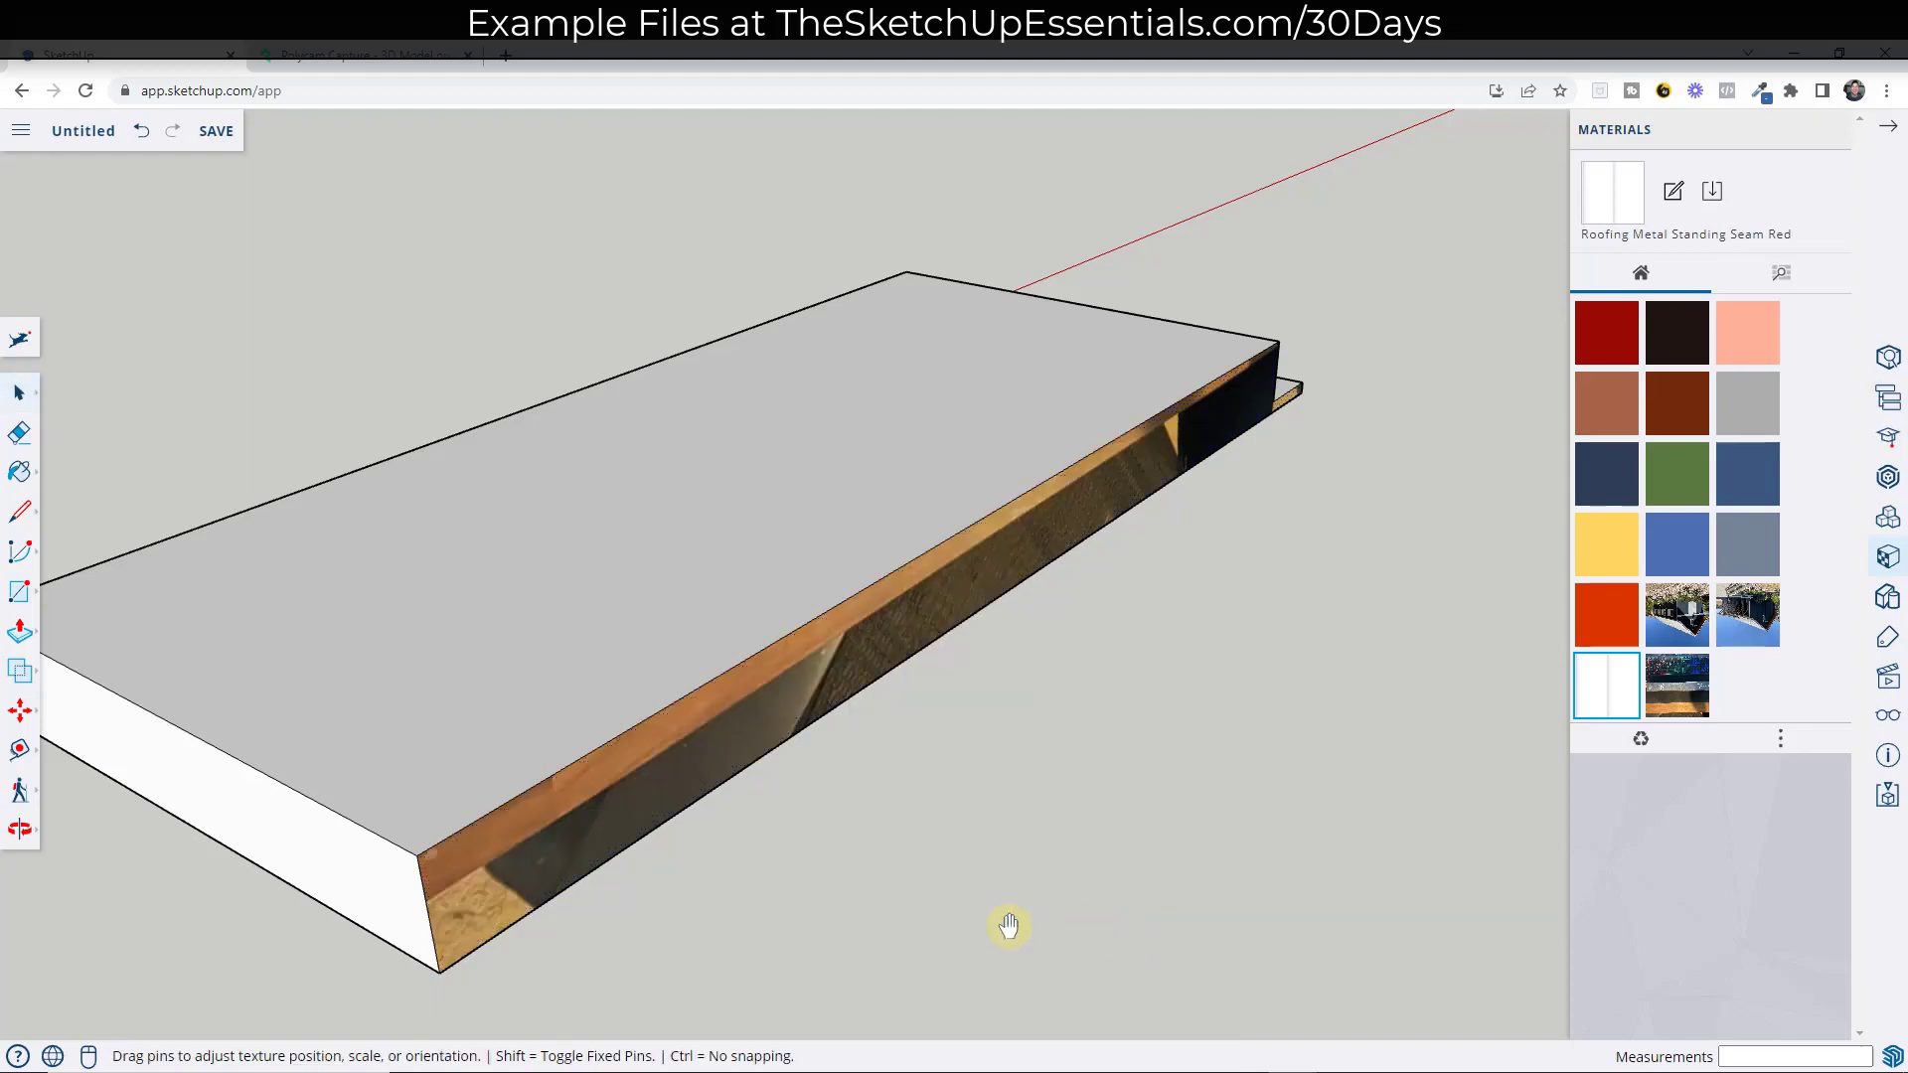
scroll(988, 596, "down", 5)
scroll(746, 504, "up", 5)
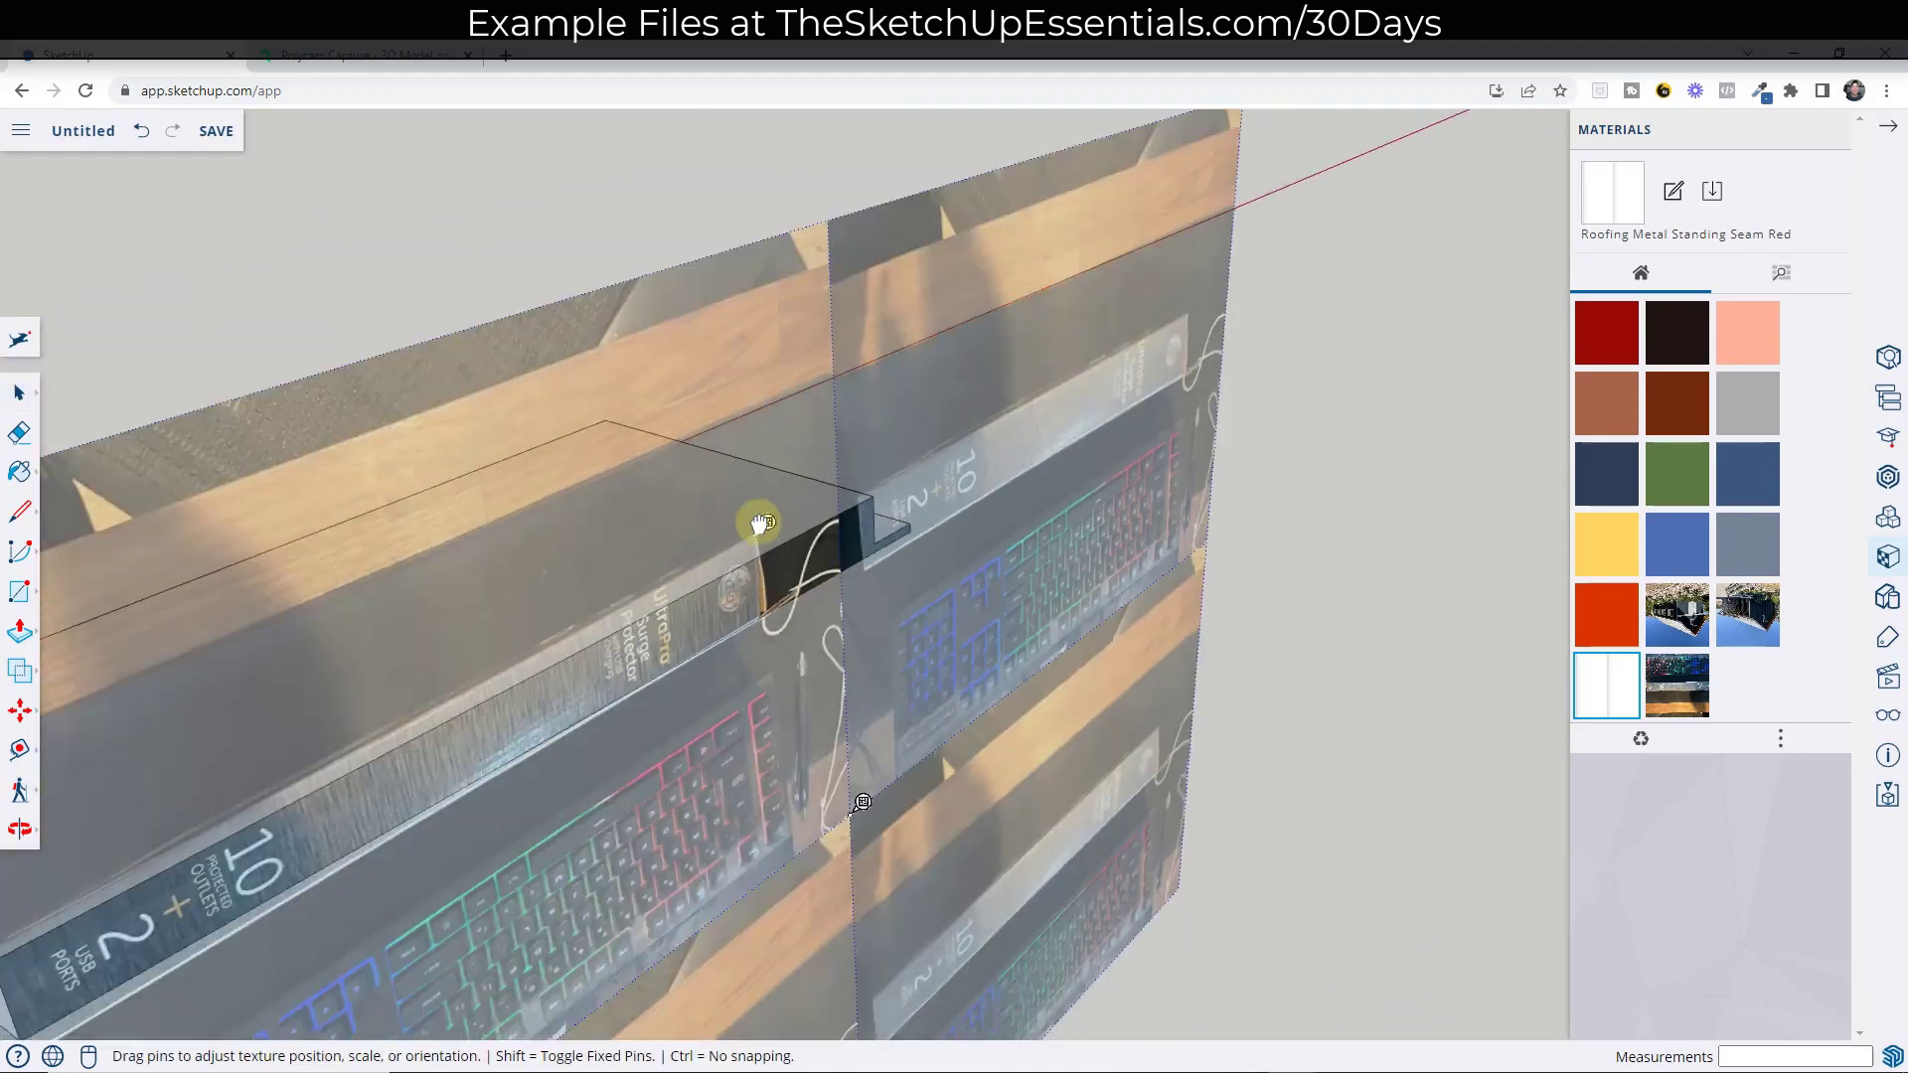
left_click_drag(759, 527, 275, 726)
left_click(1127, 609)
middle_click_drag(975, 672, 881, 554)
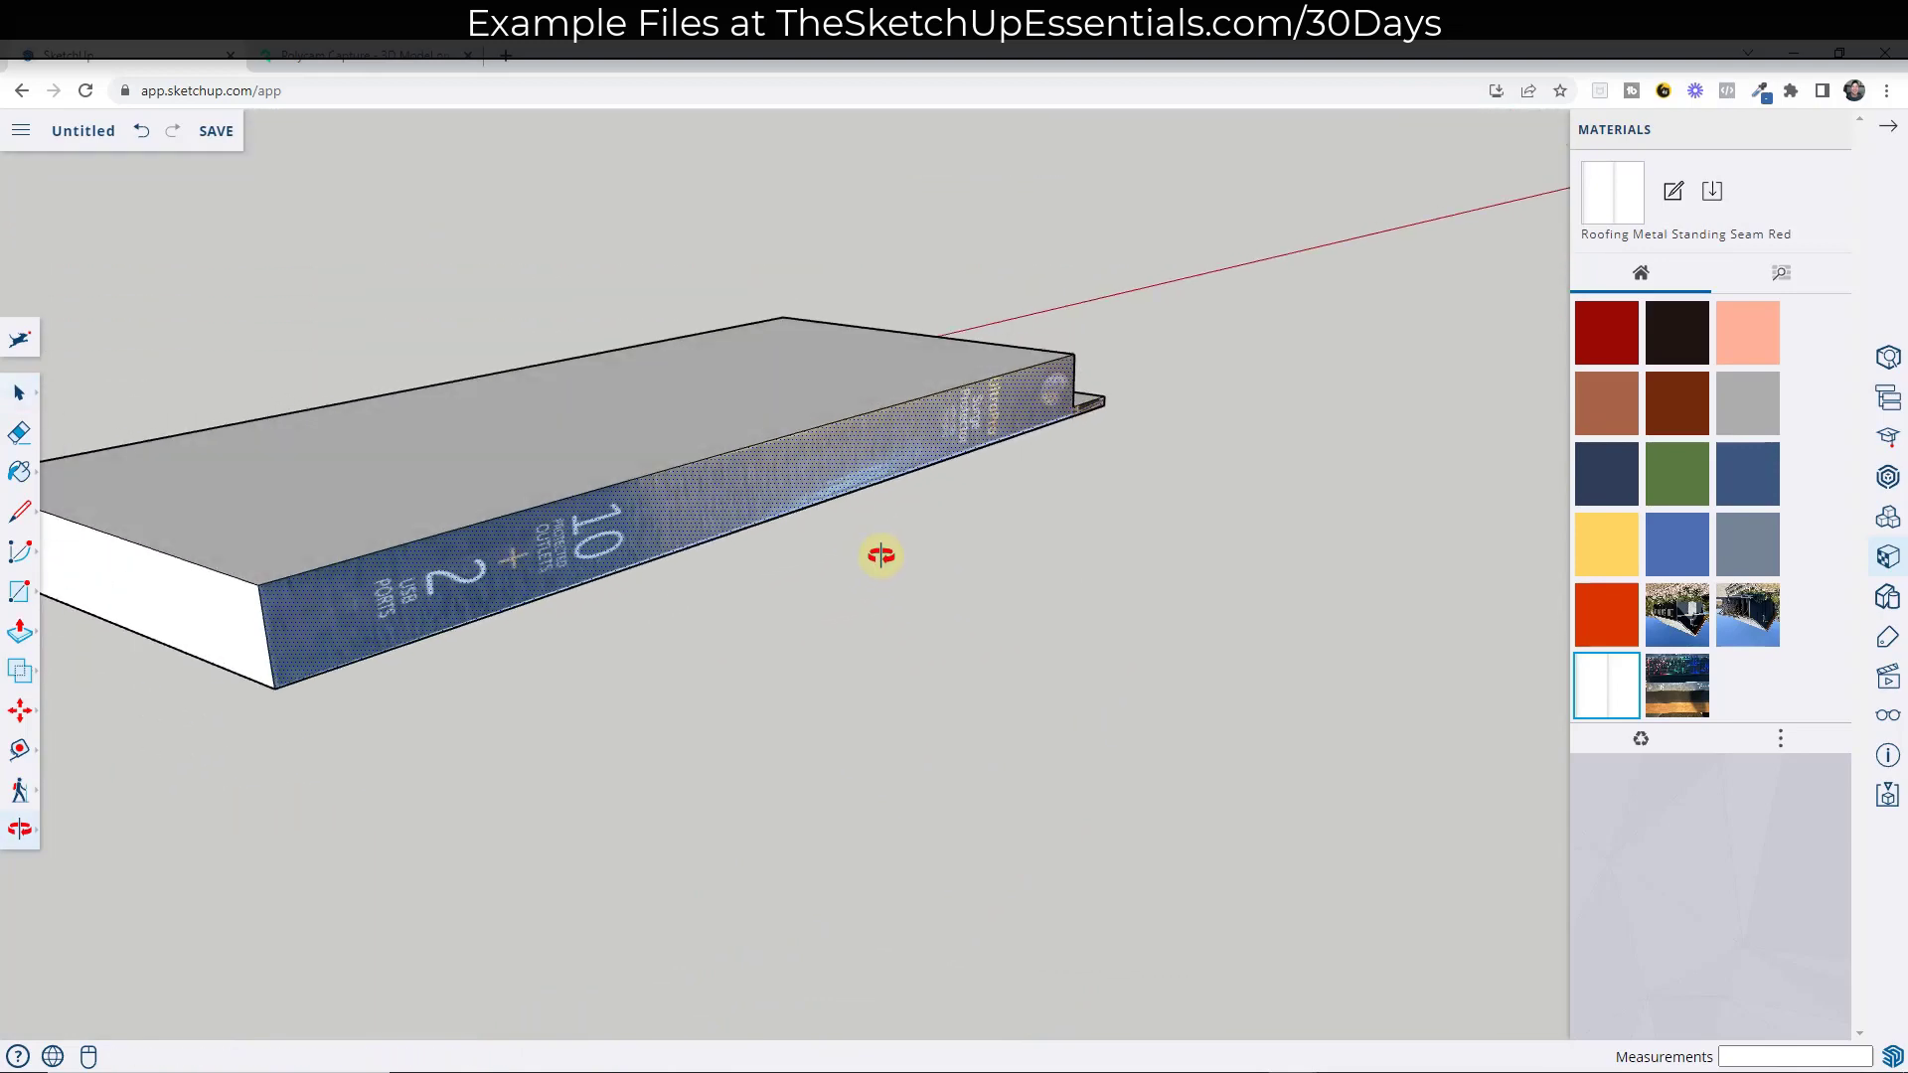
scroll(792, 472, "down", 4)
middle_click_drag(790, 507, 783, 574)
scroll(763, 568, "up", 3)
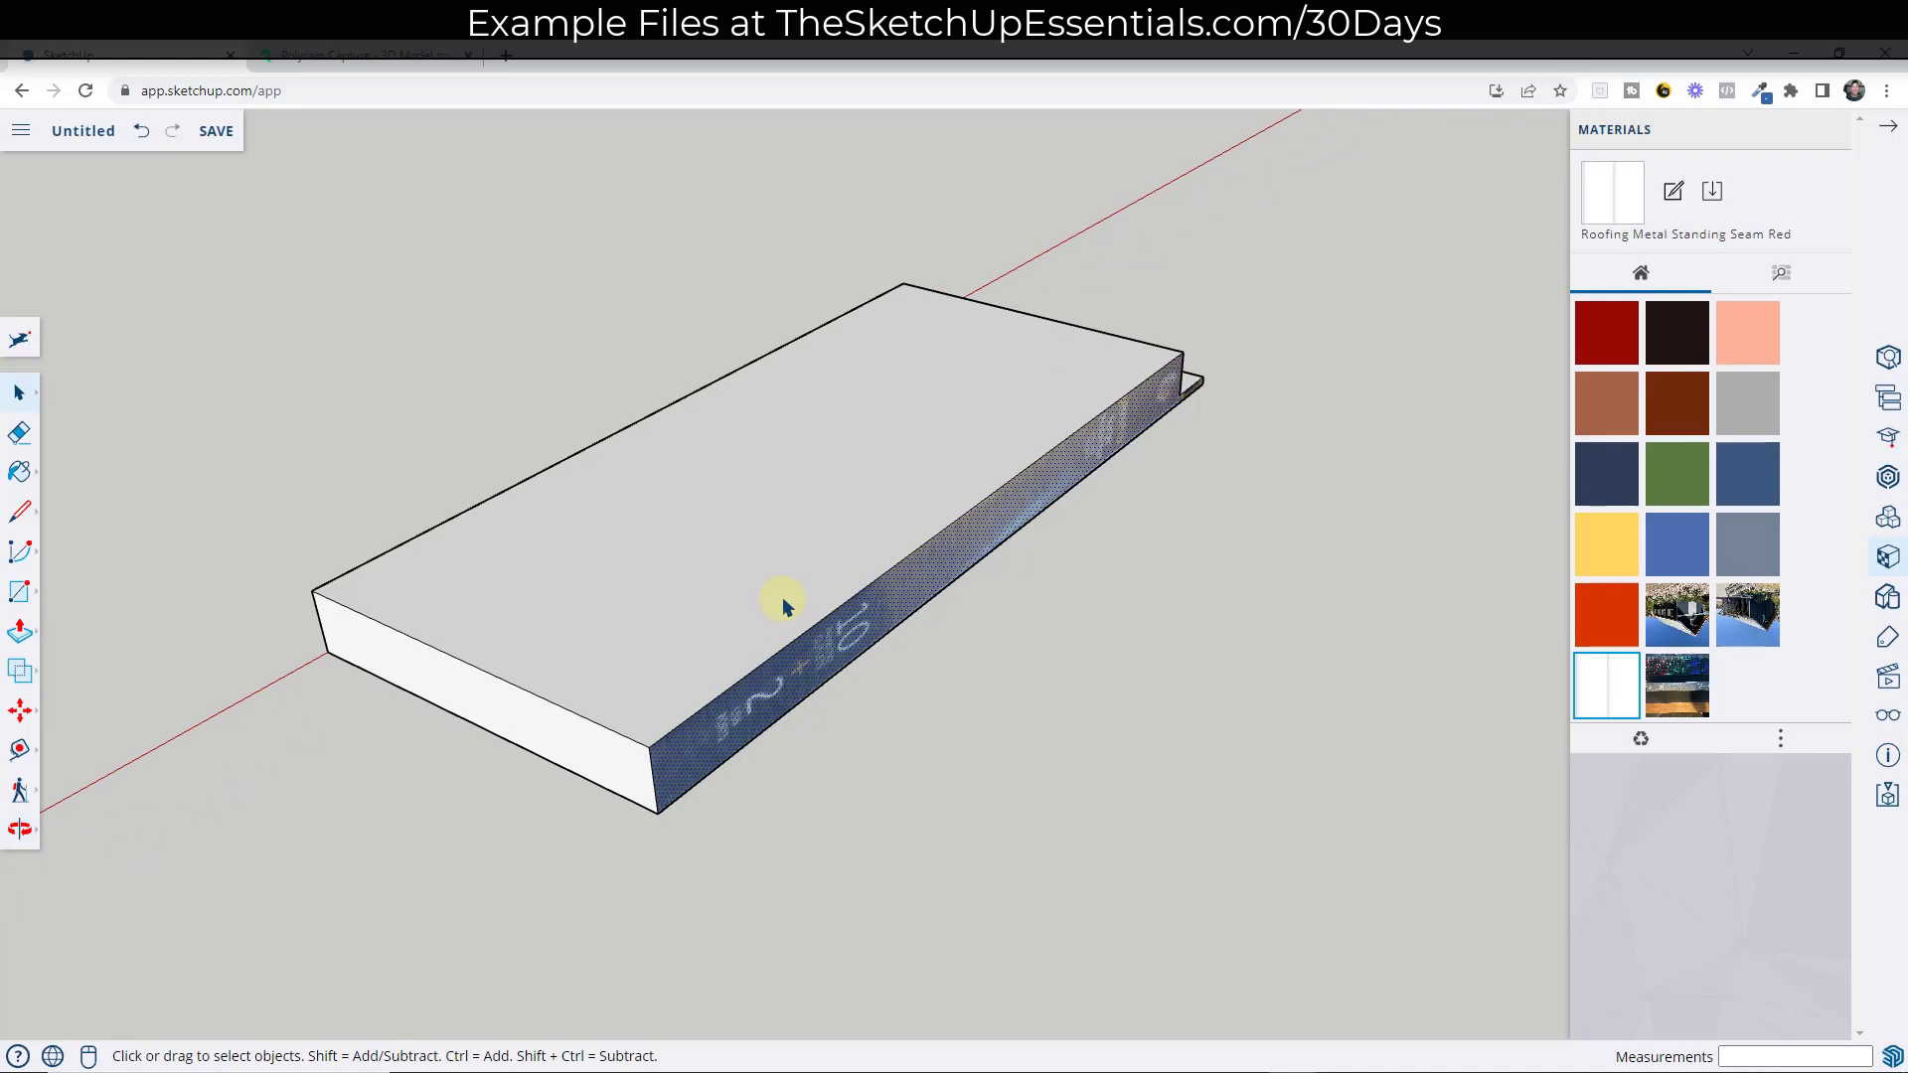
scroll(847, 541, "down", 3)
scroll(965, 368, "up", 2)
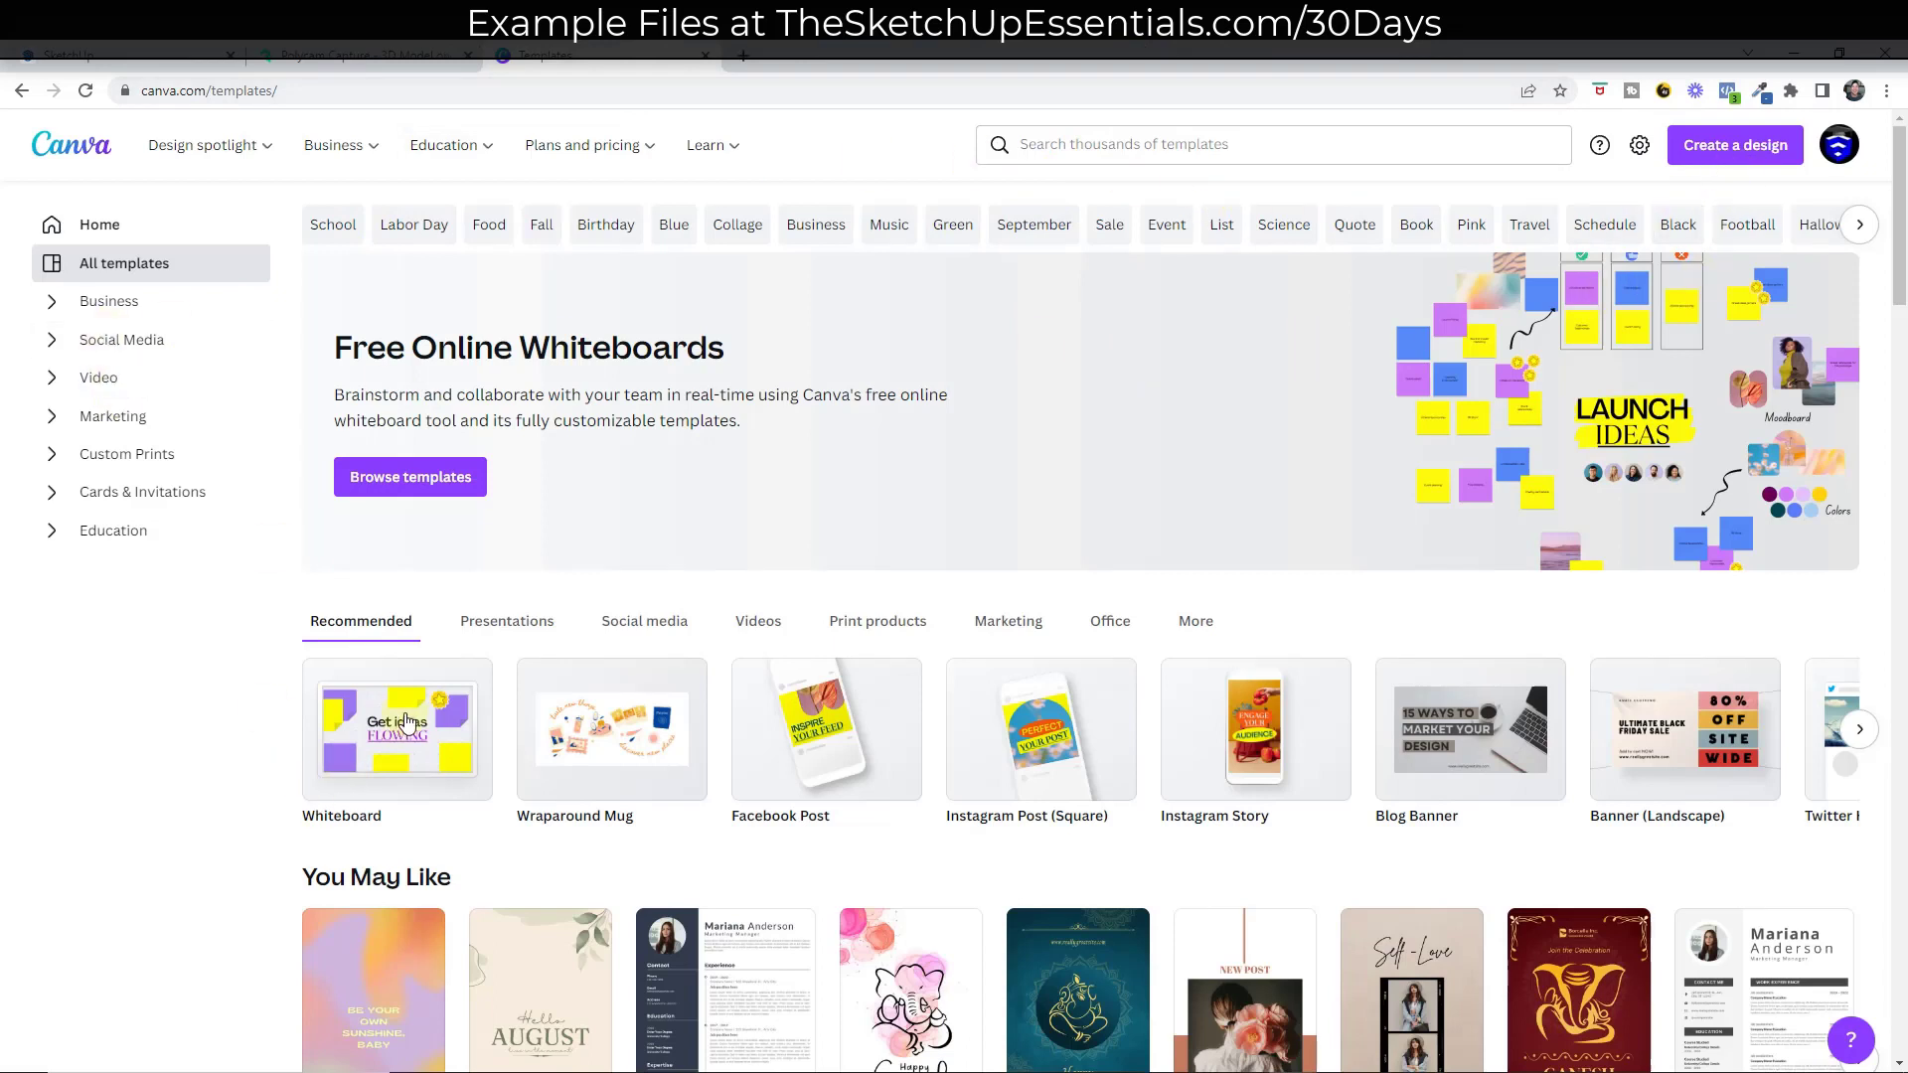
Step: Switch to Canva, create a video design and arrange the five uploaded surge protector package photos side by side on the page
left_click(1737, 155)
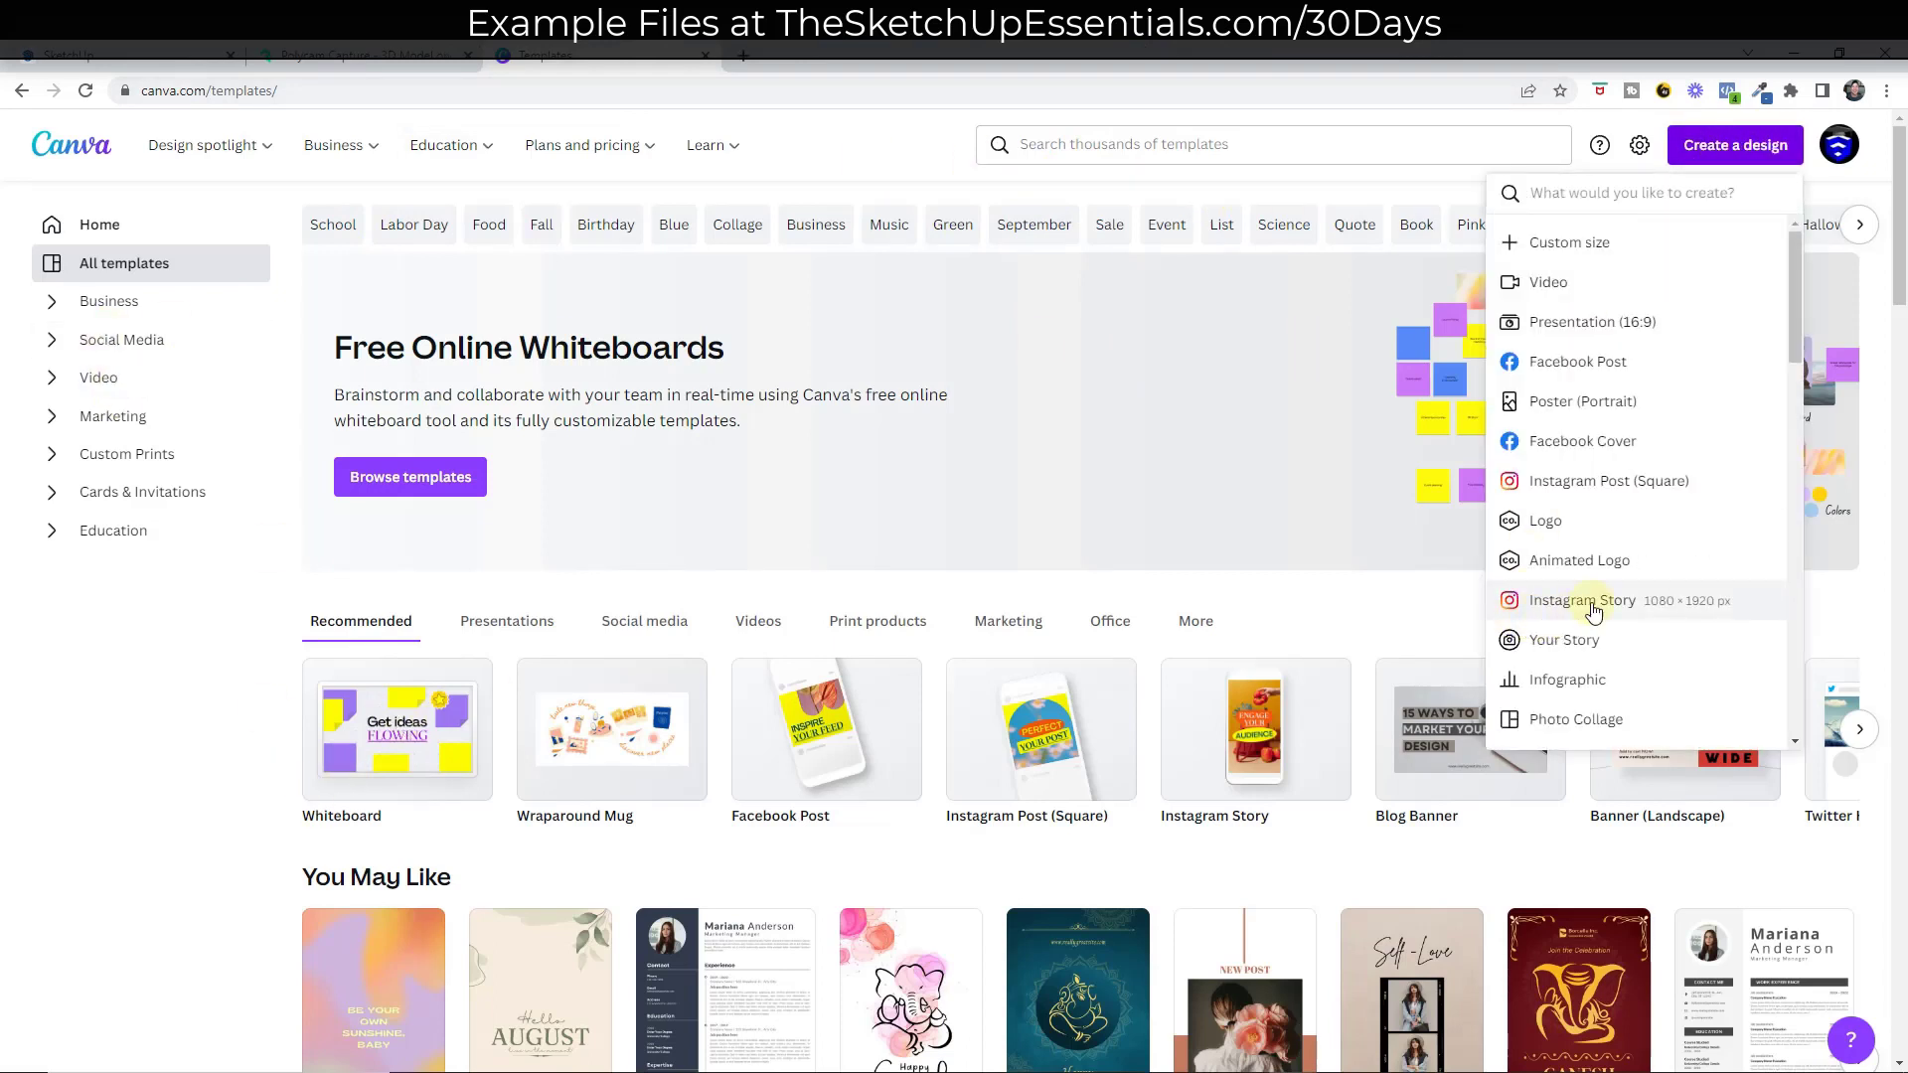
left_click(1549, 282)
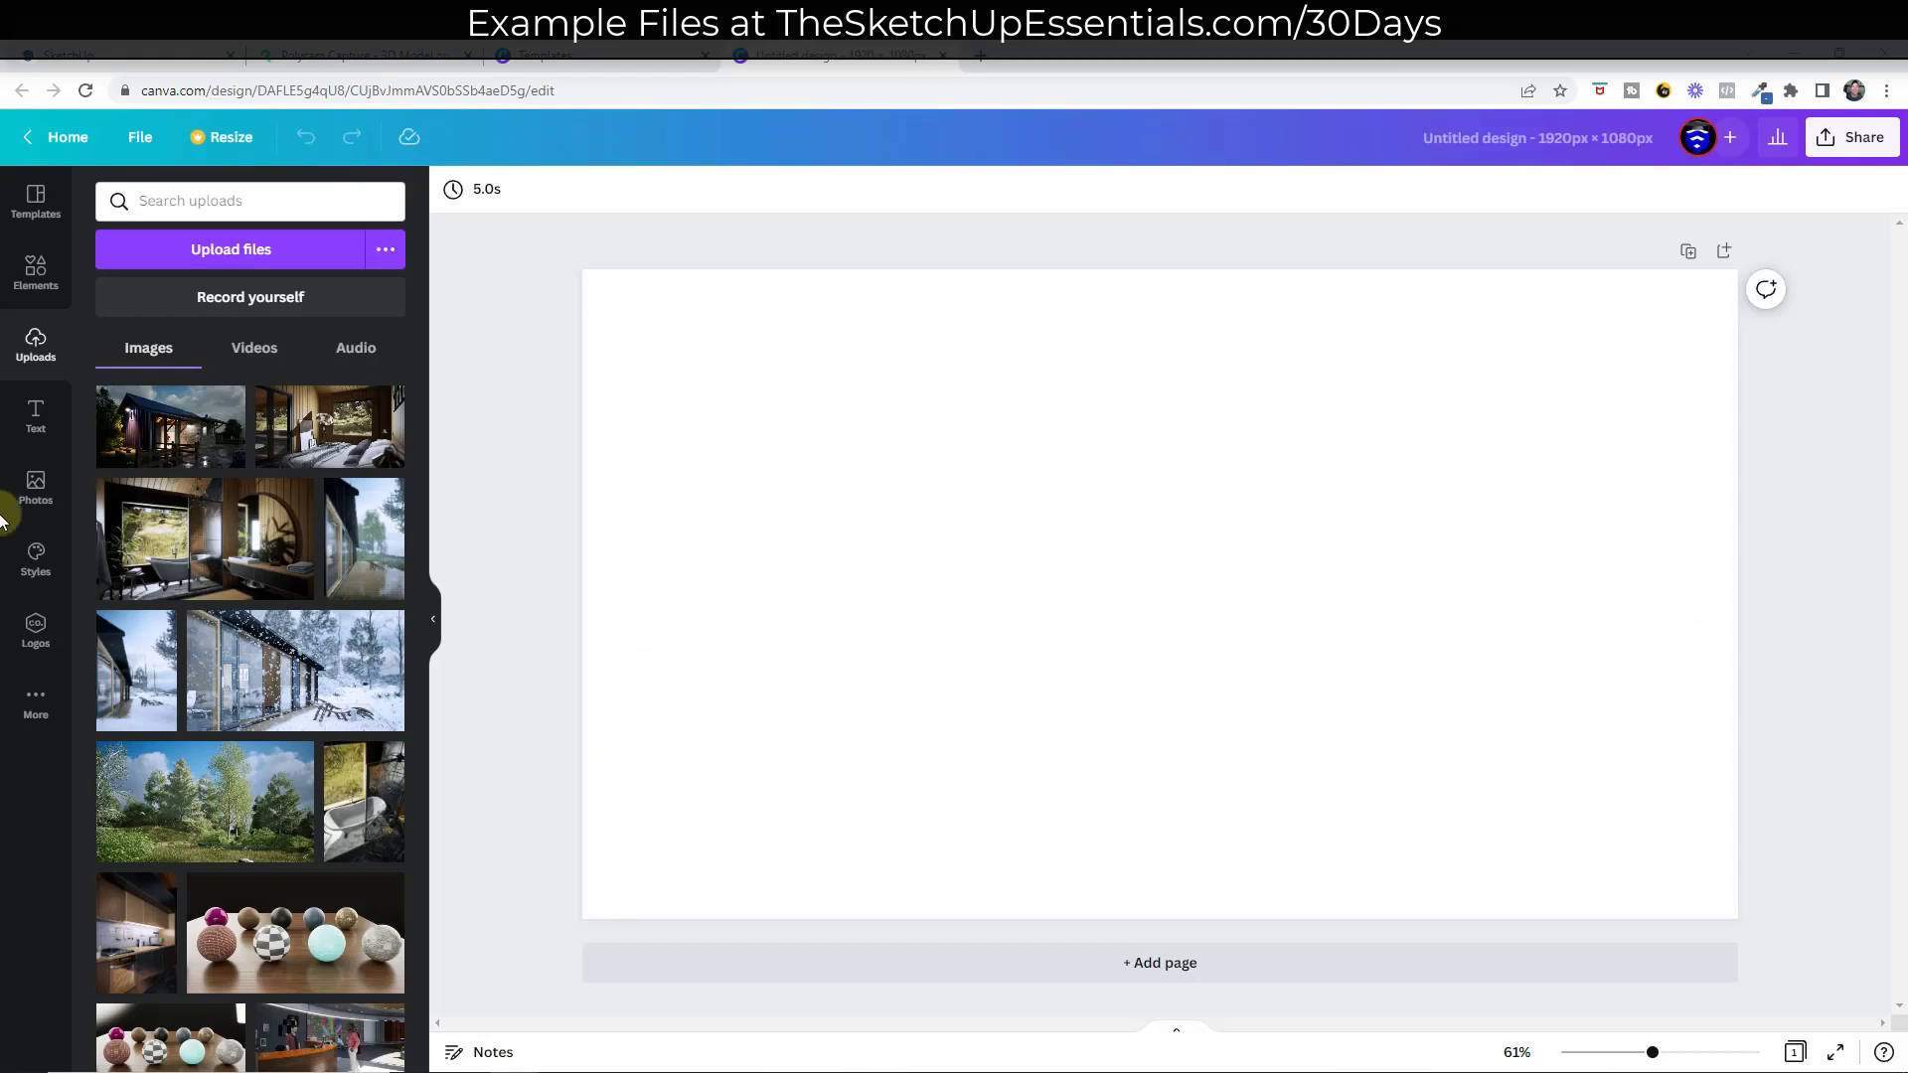
left_click_drag(2, 517, 223, 517)
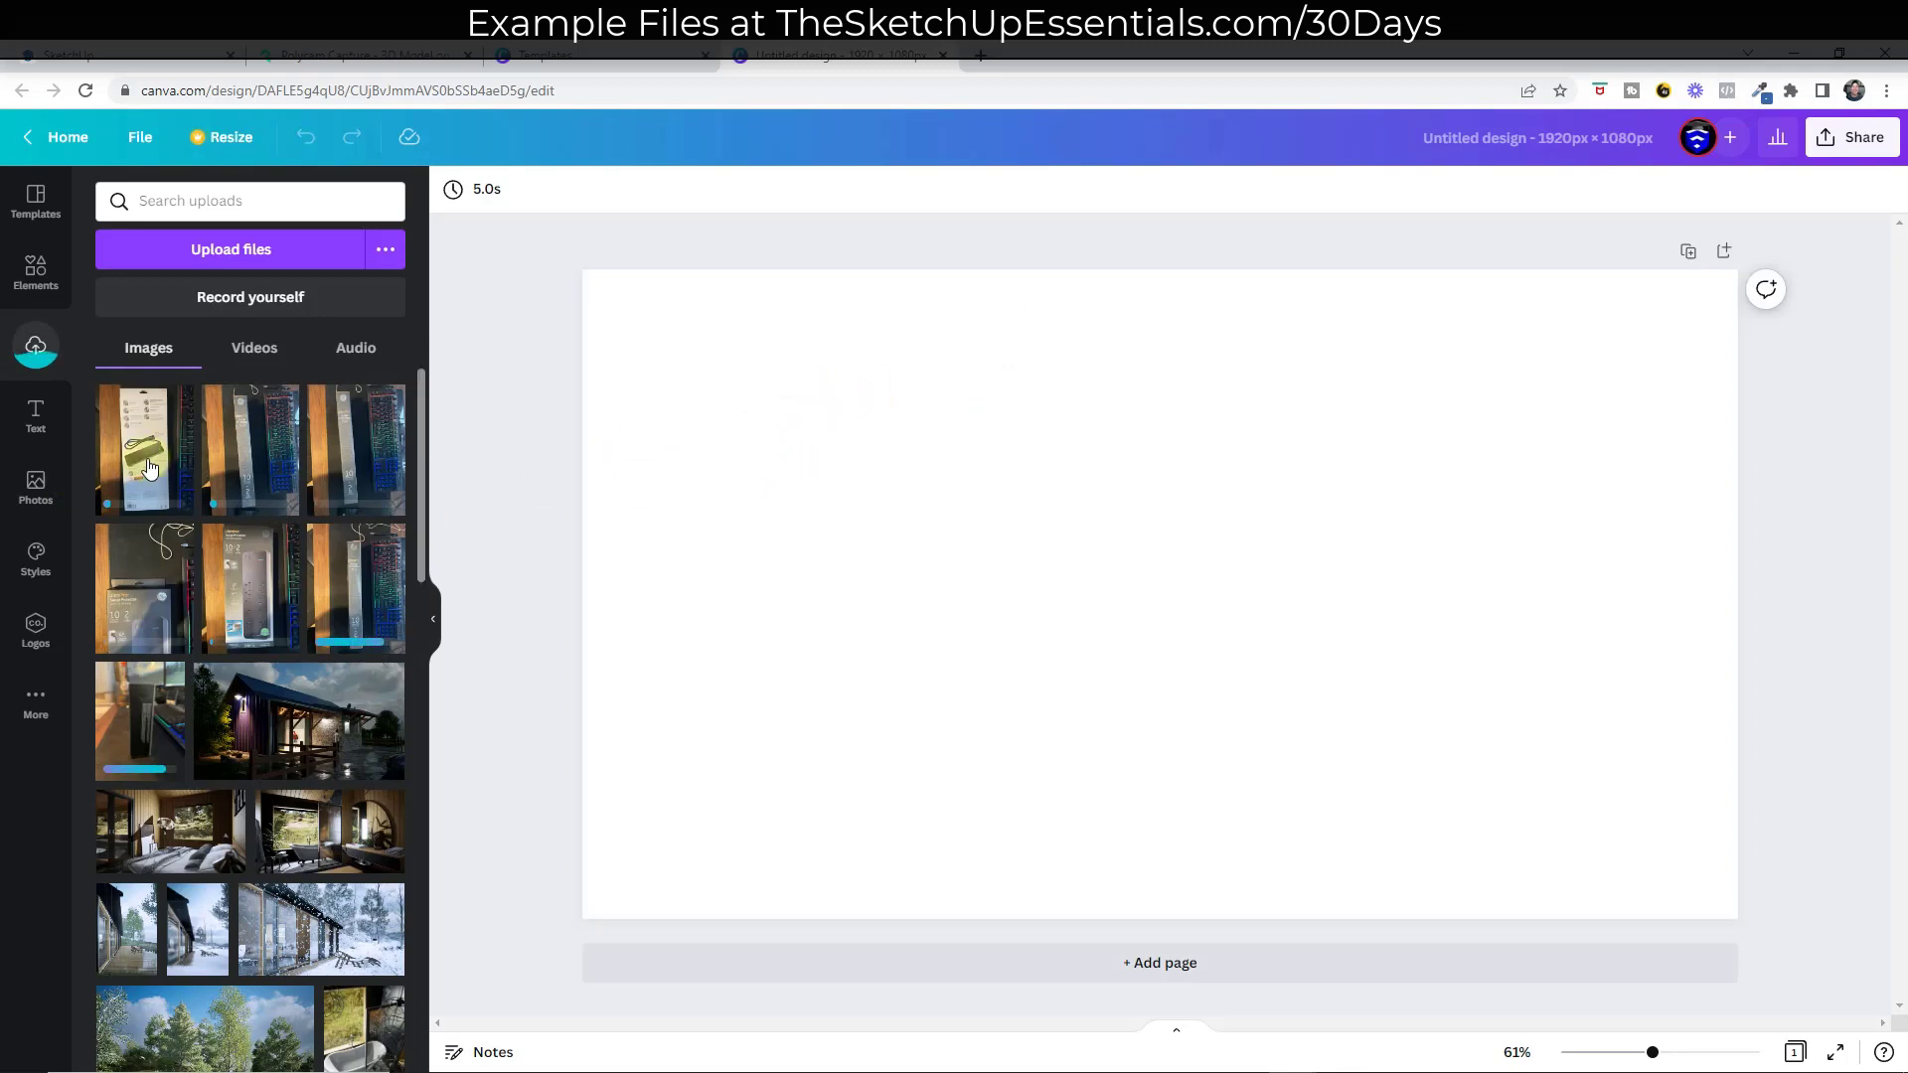
left_click(275, 603)
left_click_drag(1402, 776, 1394, 693)
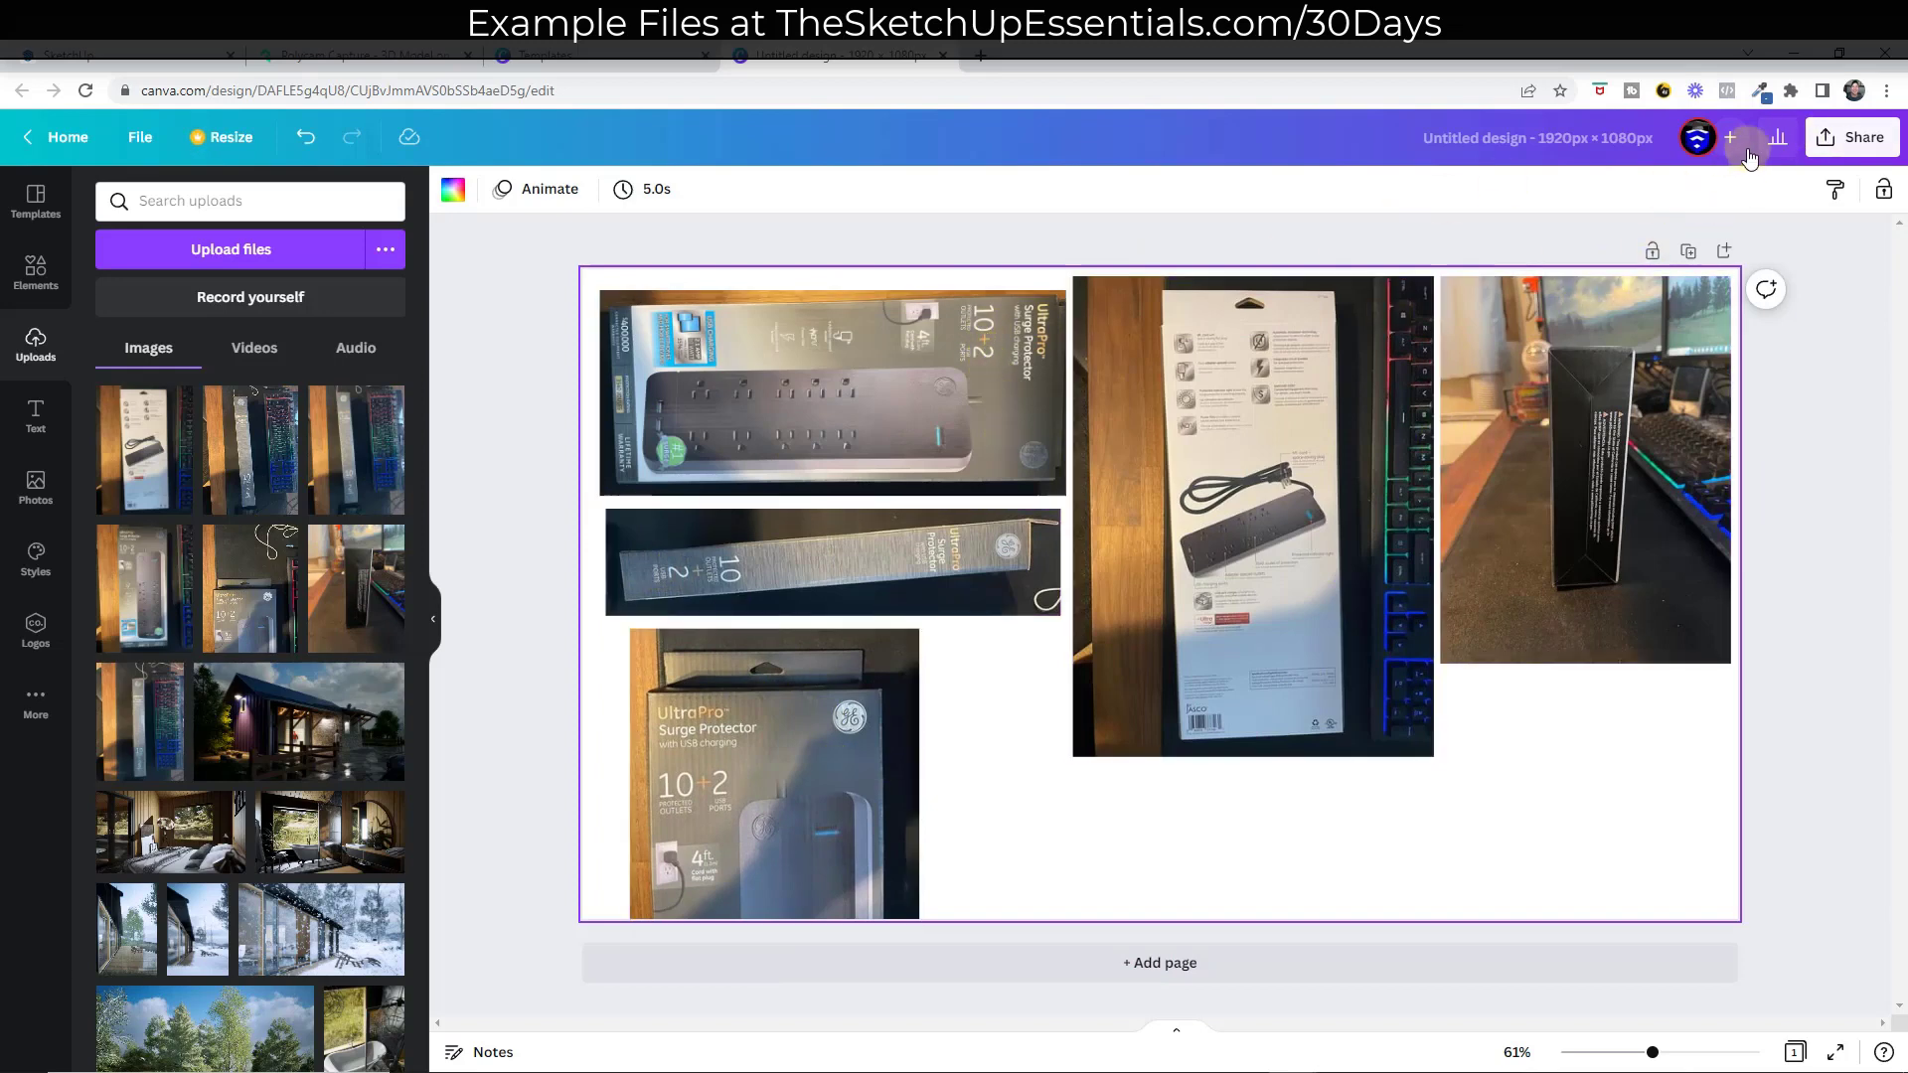
Step: Download the photo collage as a PNG and import Untitled design (39).png in SketchUp as a texture on the box's large top face
left_click(1840, 139)
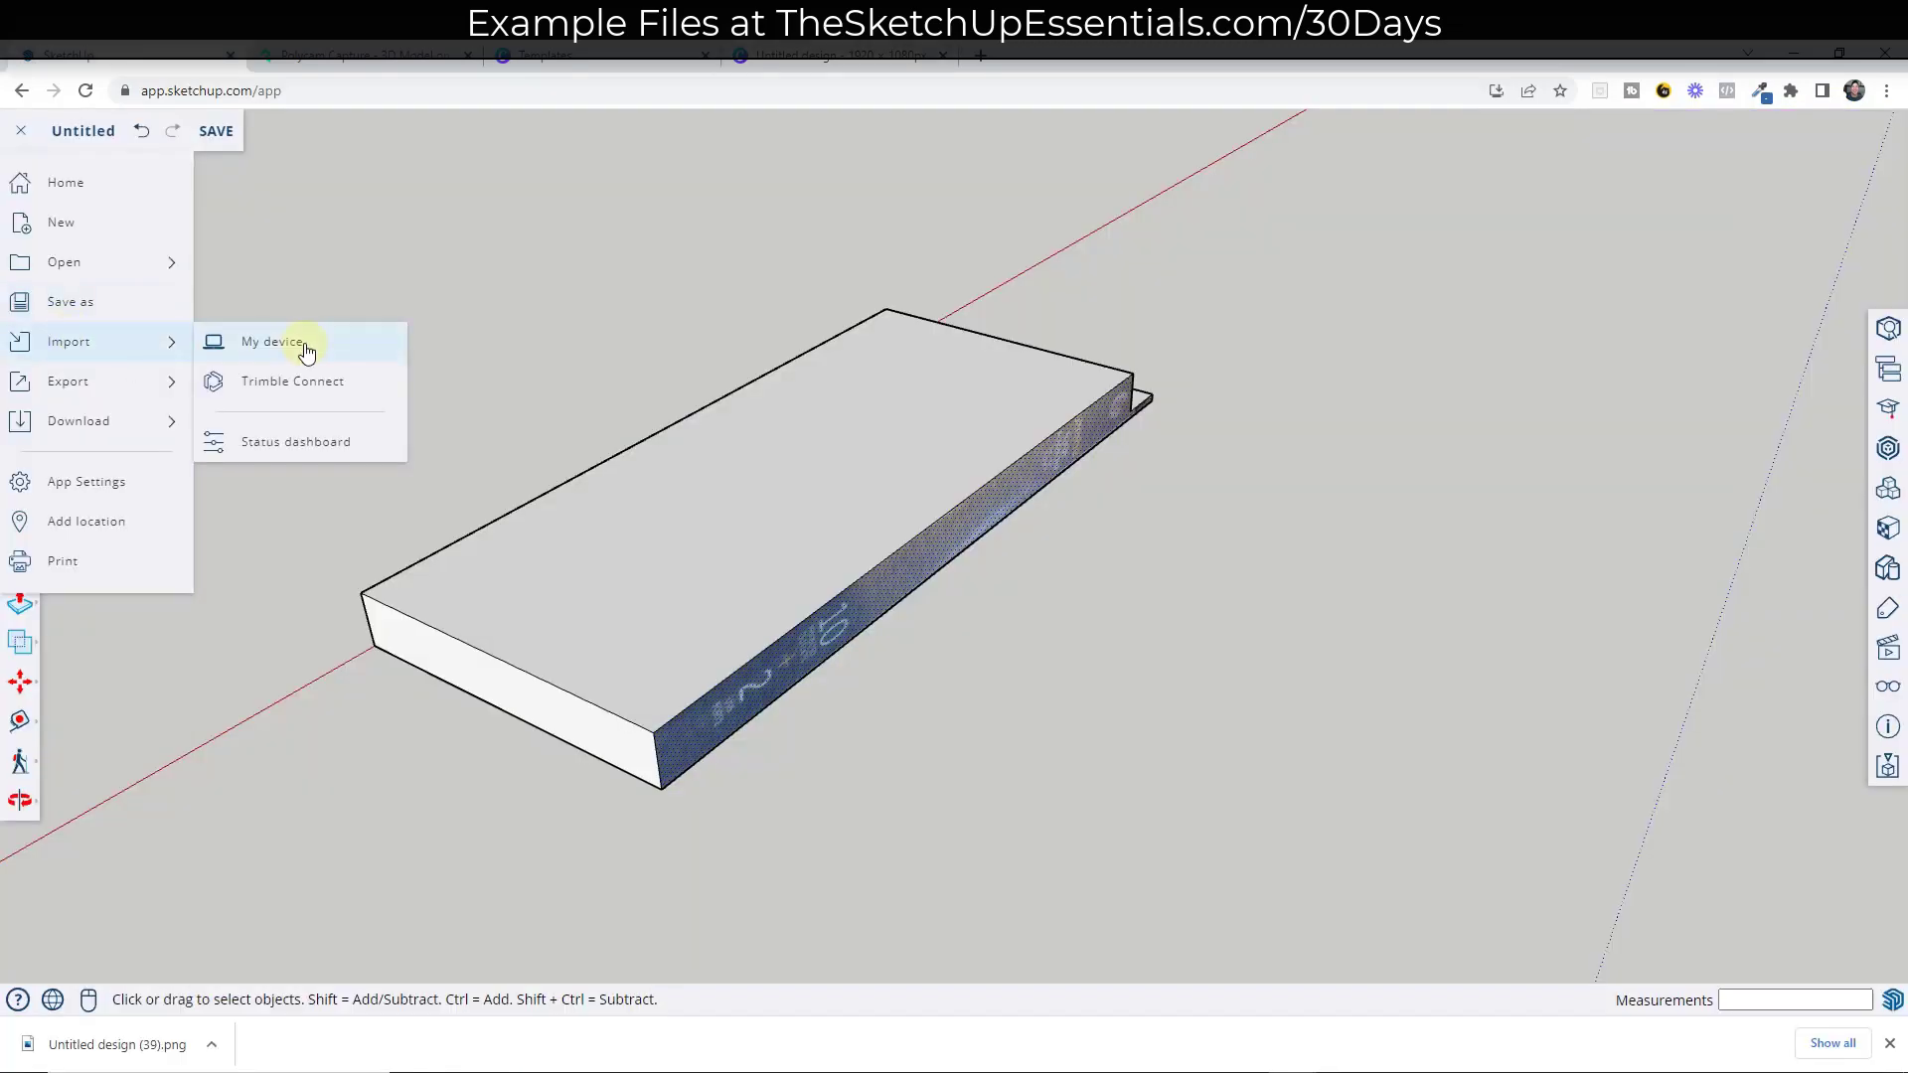
left_click(307, 348)
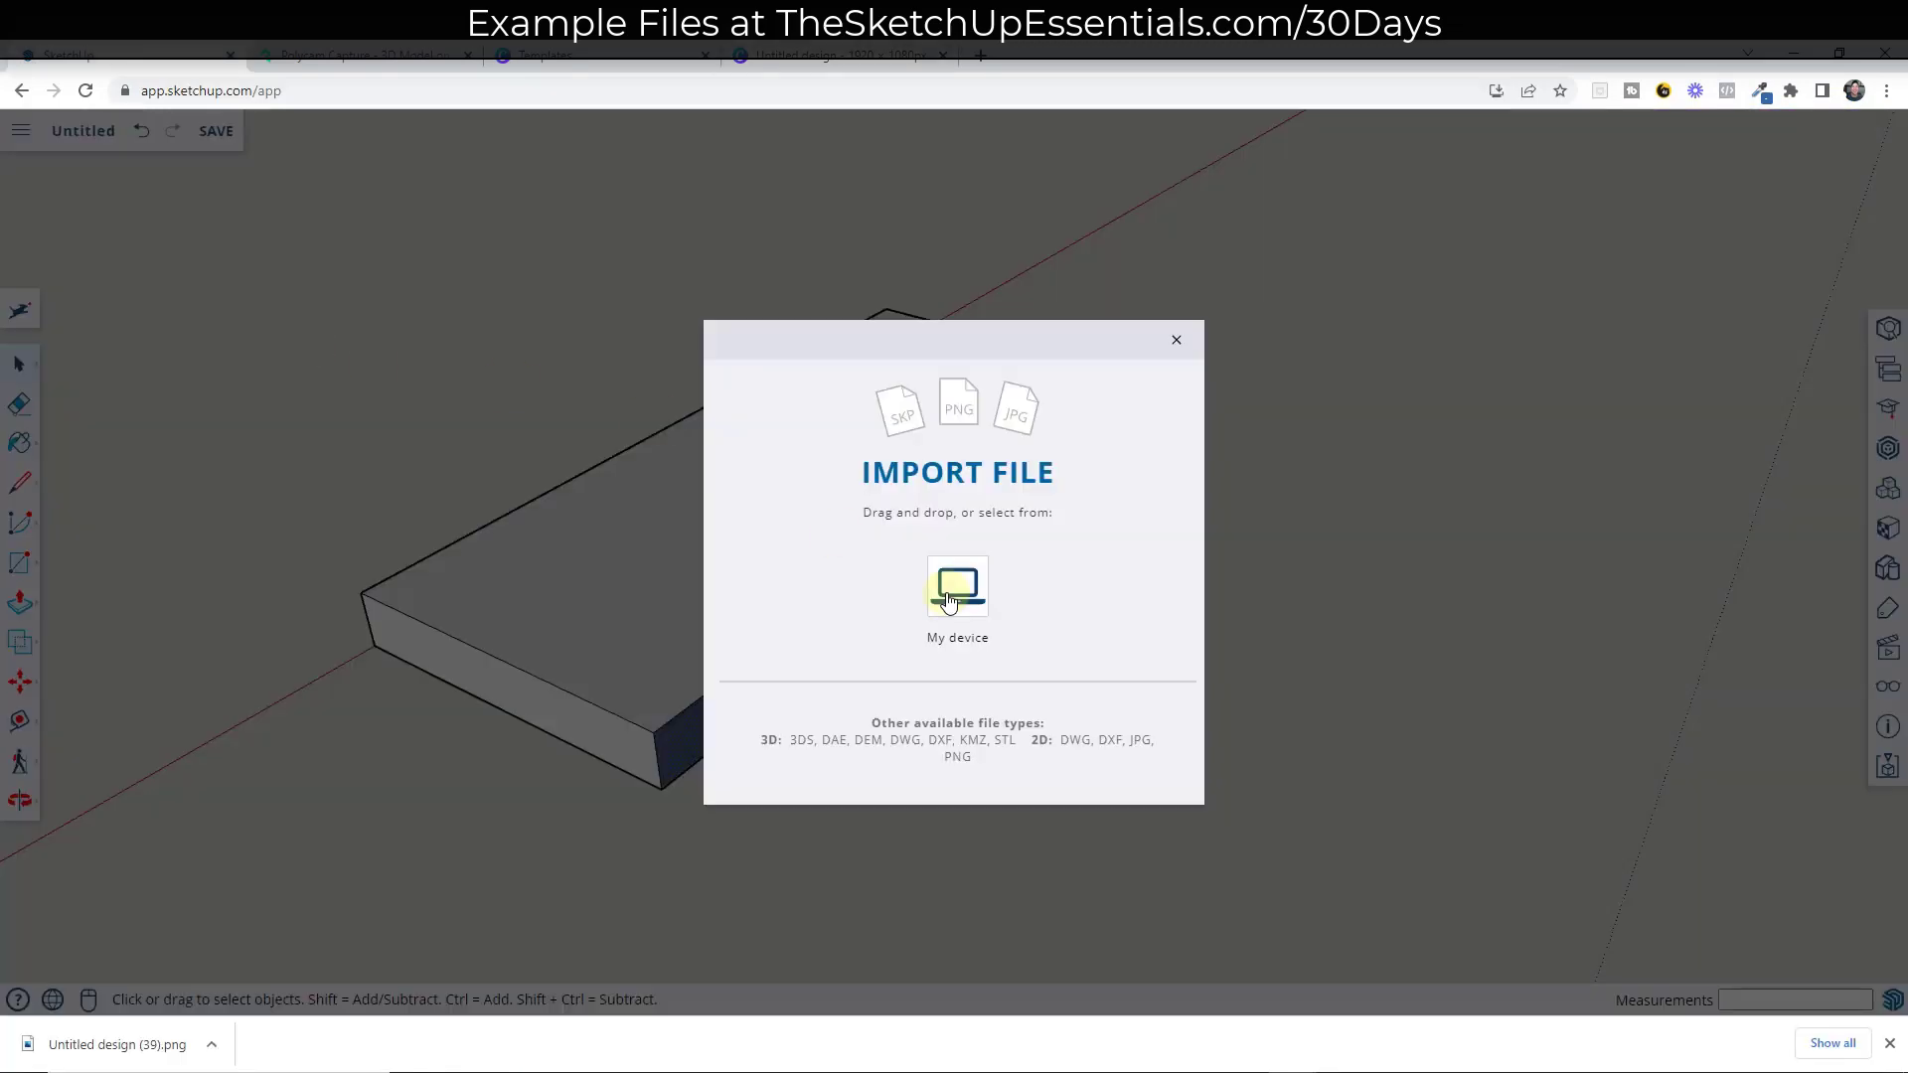
left_click(952, 595)
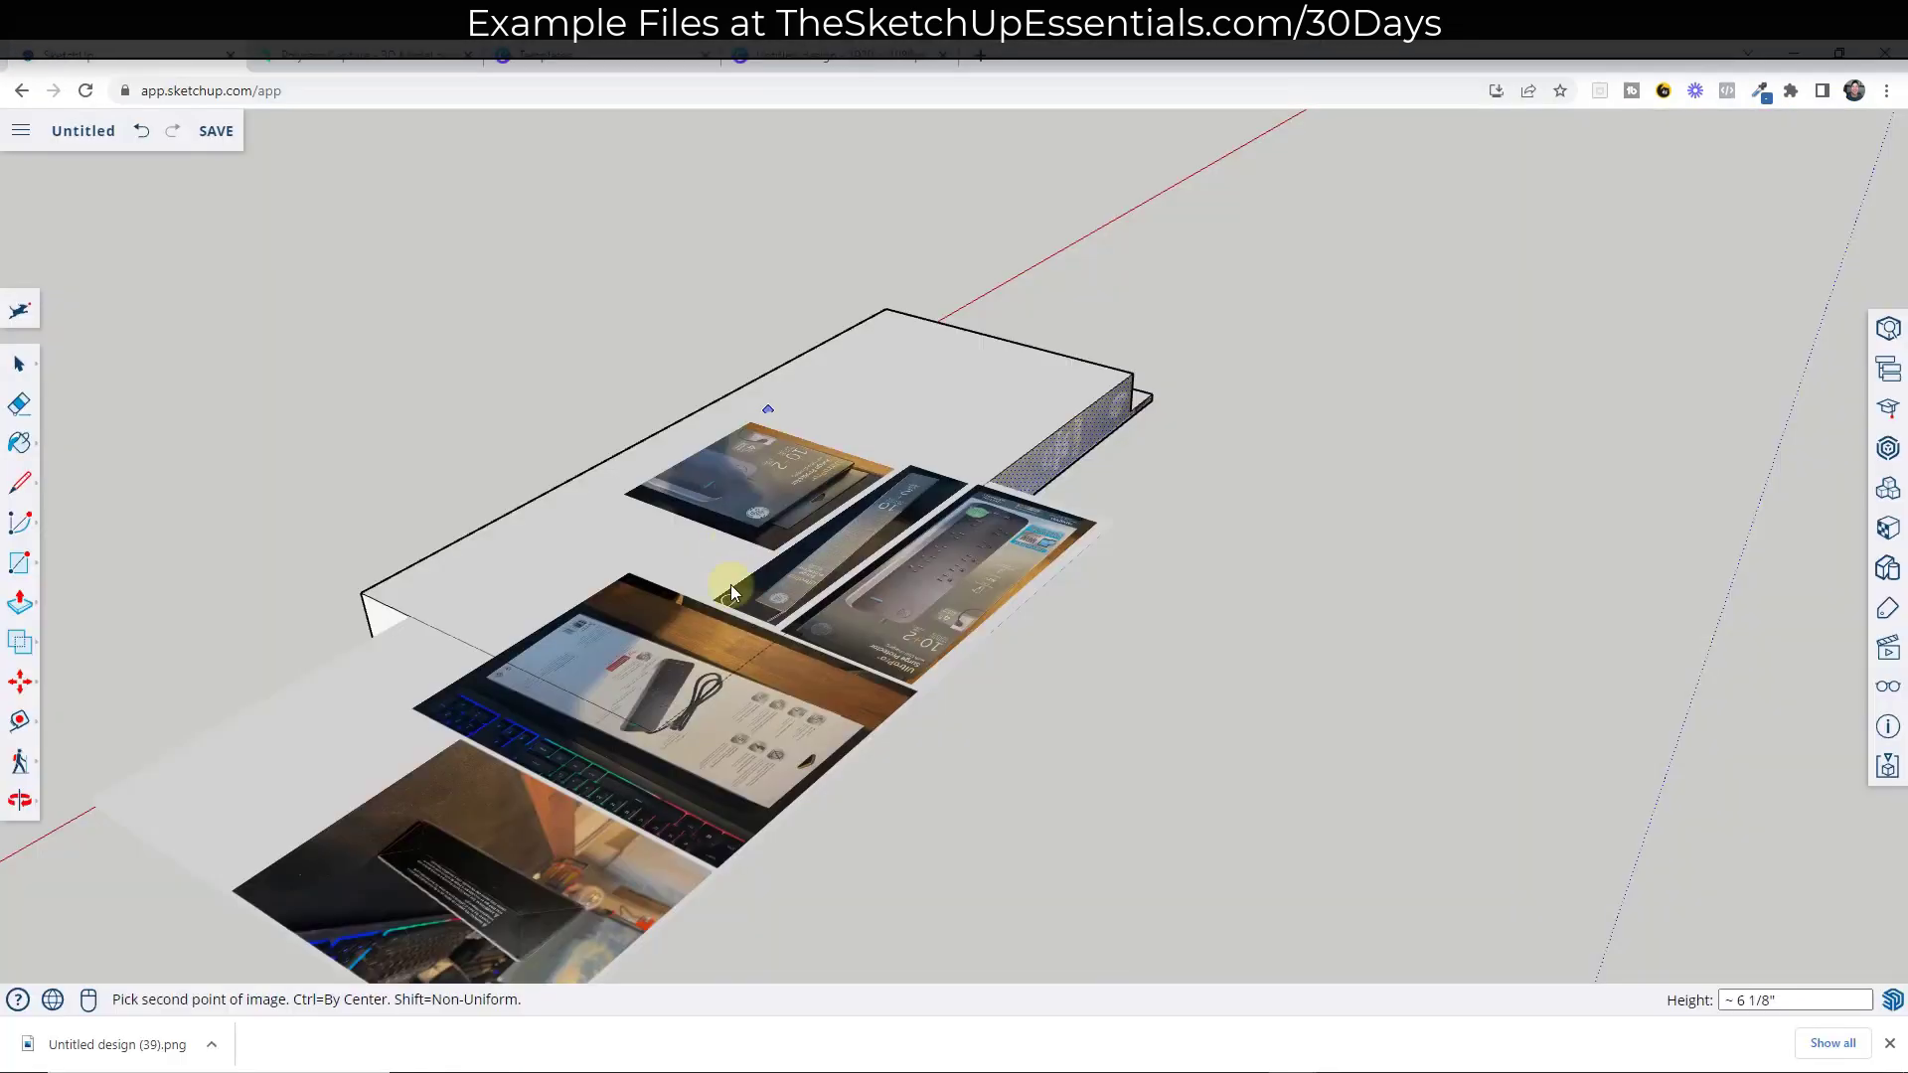
mouse_move(730, 584)
middle_mouse_down()
mouse_move(795, 624)
mouse_move(832, 758)
middle_mouse_up()
scroll(826, 660, "down", 3)
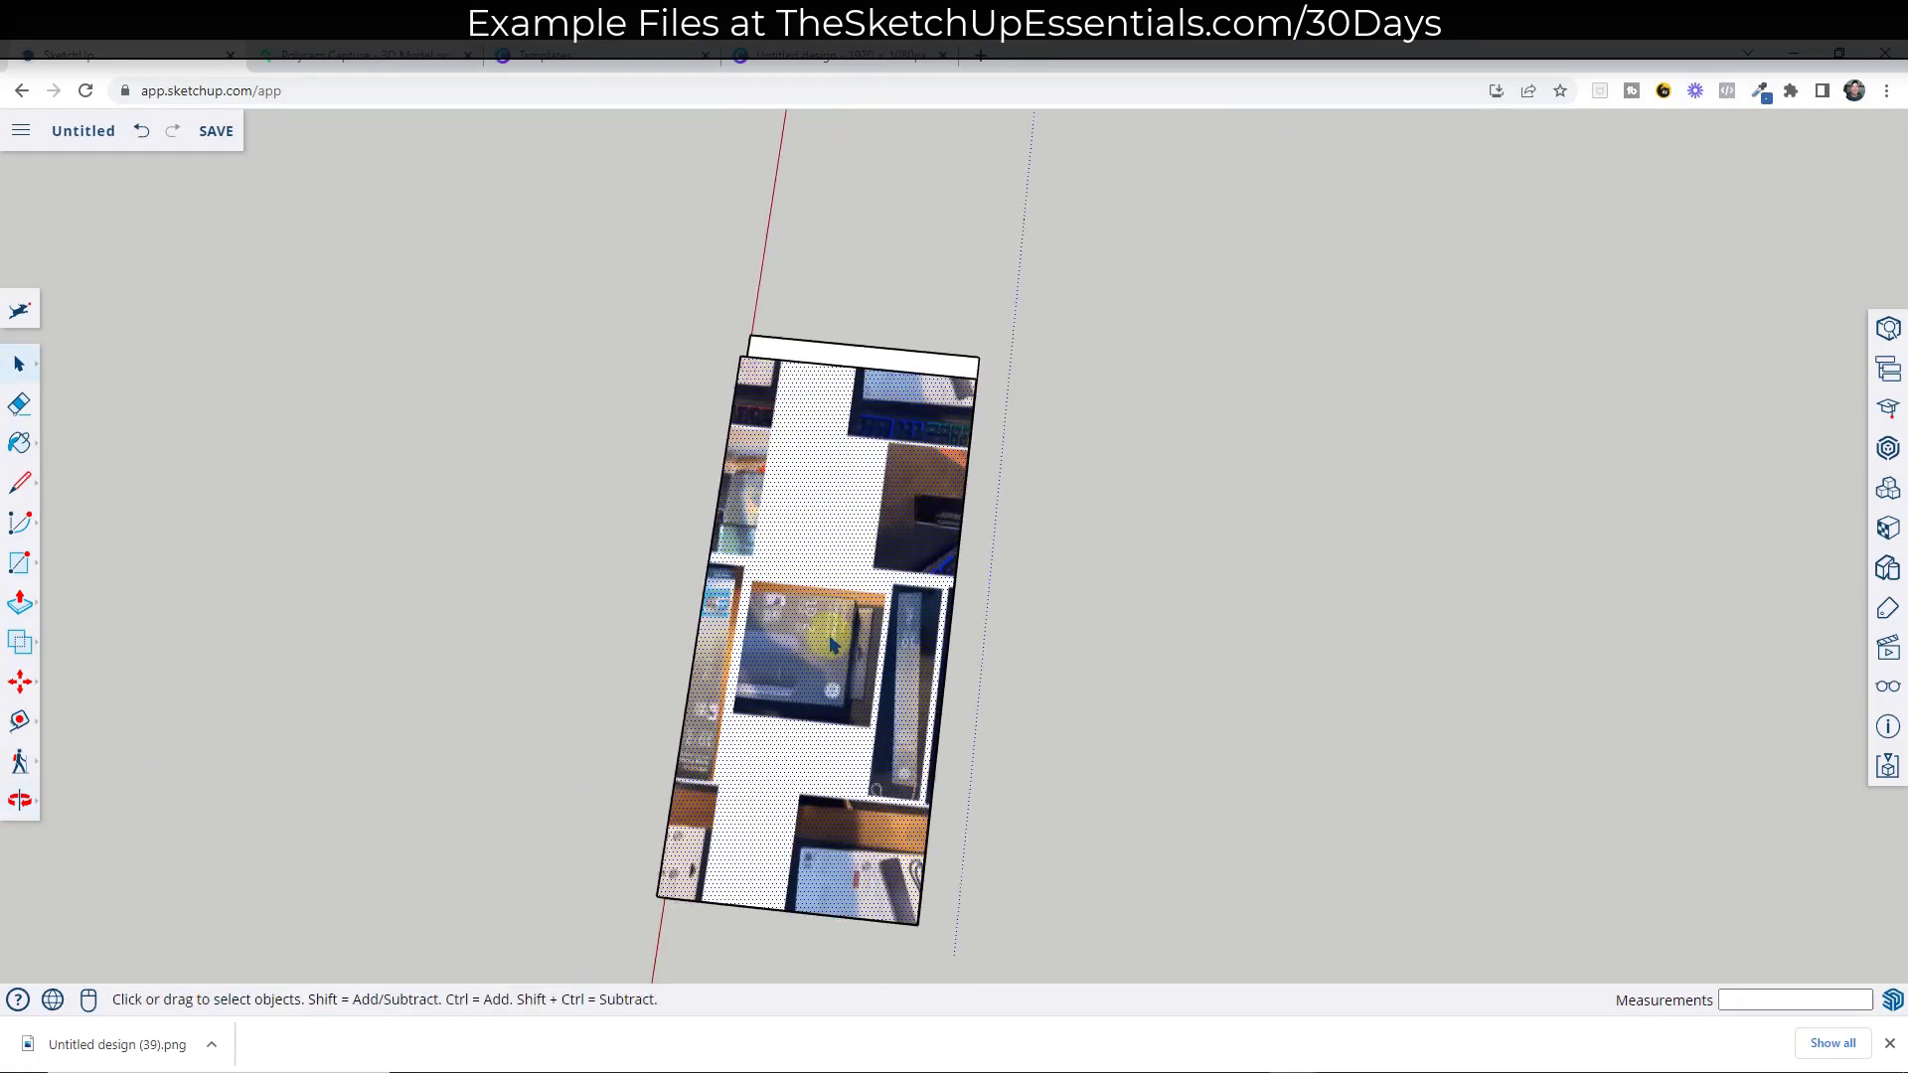
Step: Position the collage texture on the box's large top face so the package's front photo fills the face
middle_click_drag(803, 695, 864, 623)
right_click(865, 623)
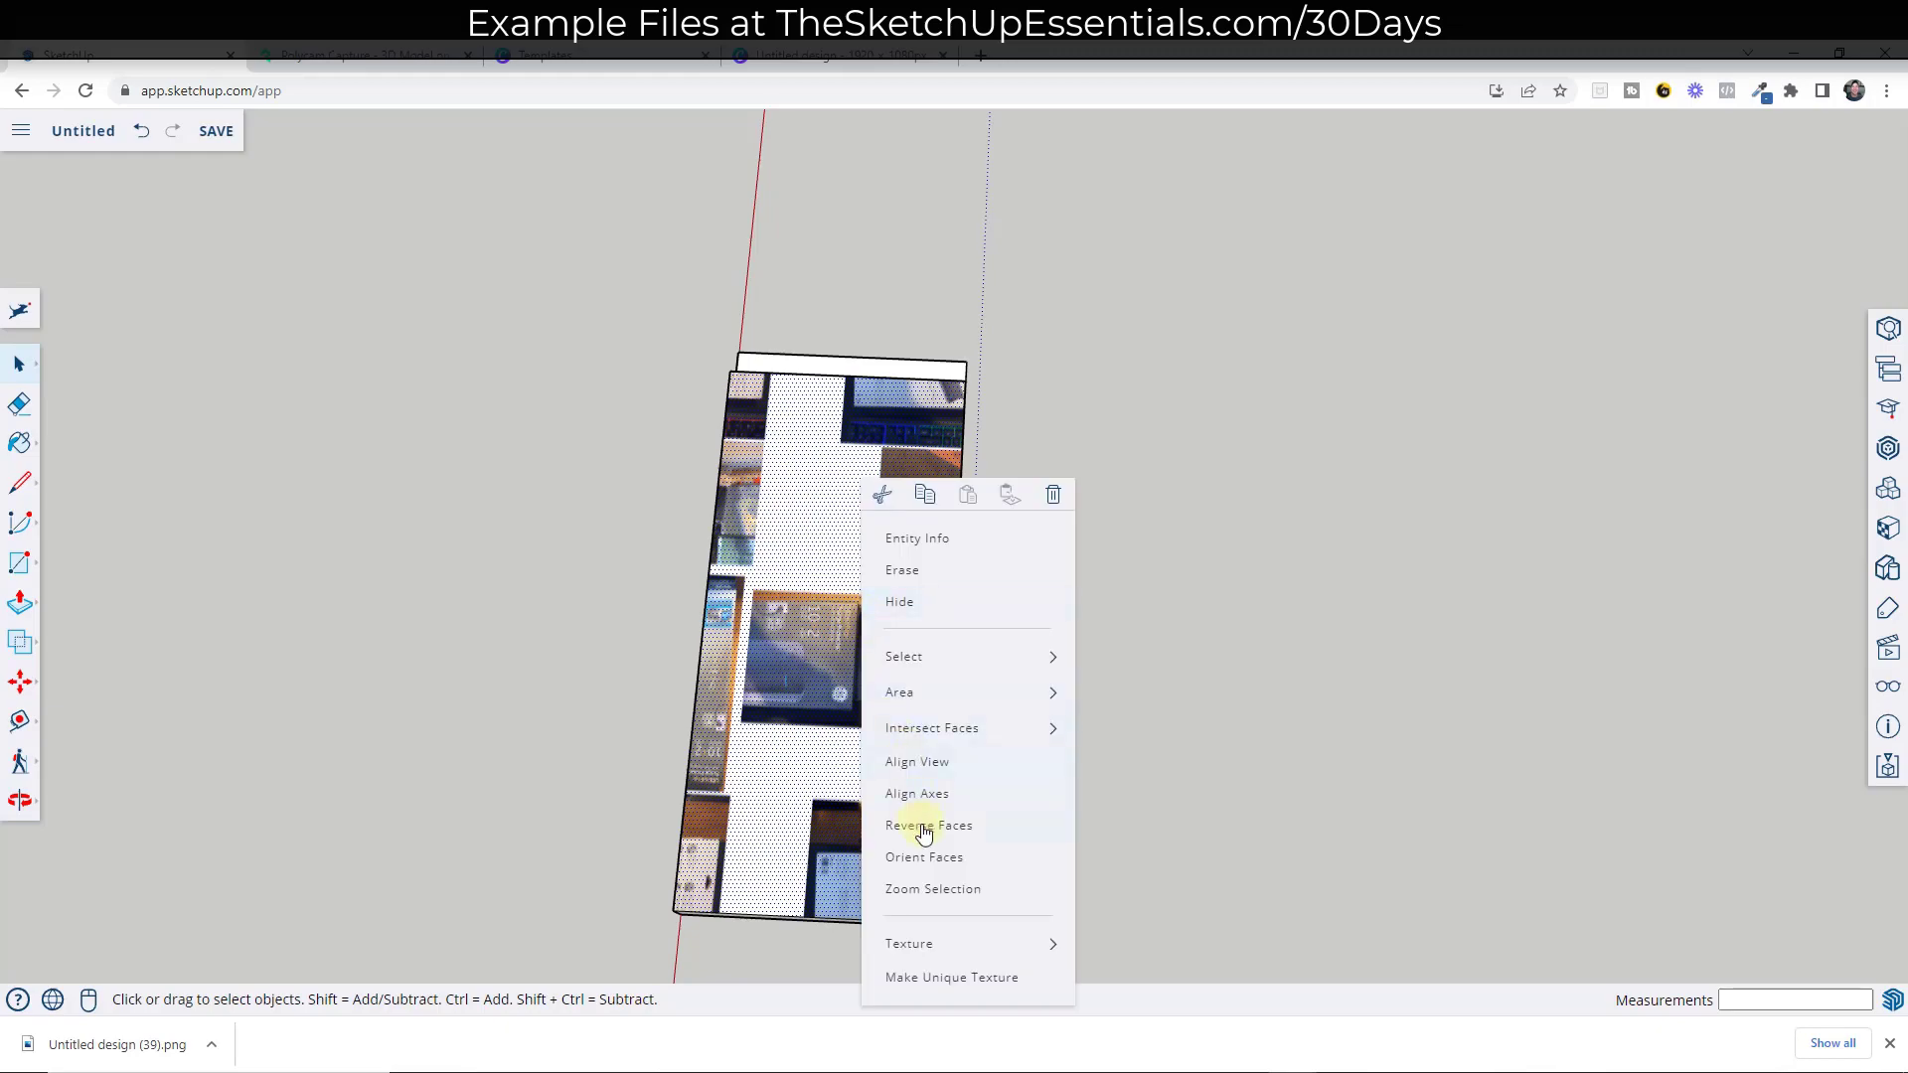
mouse_move(929, 941)
left_click(1118, 883)
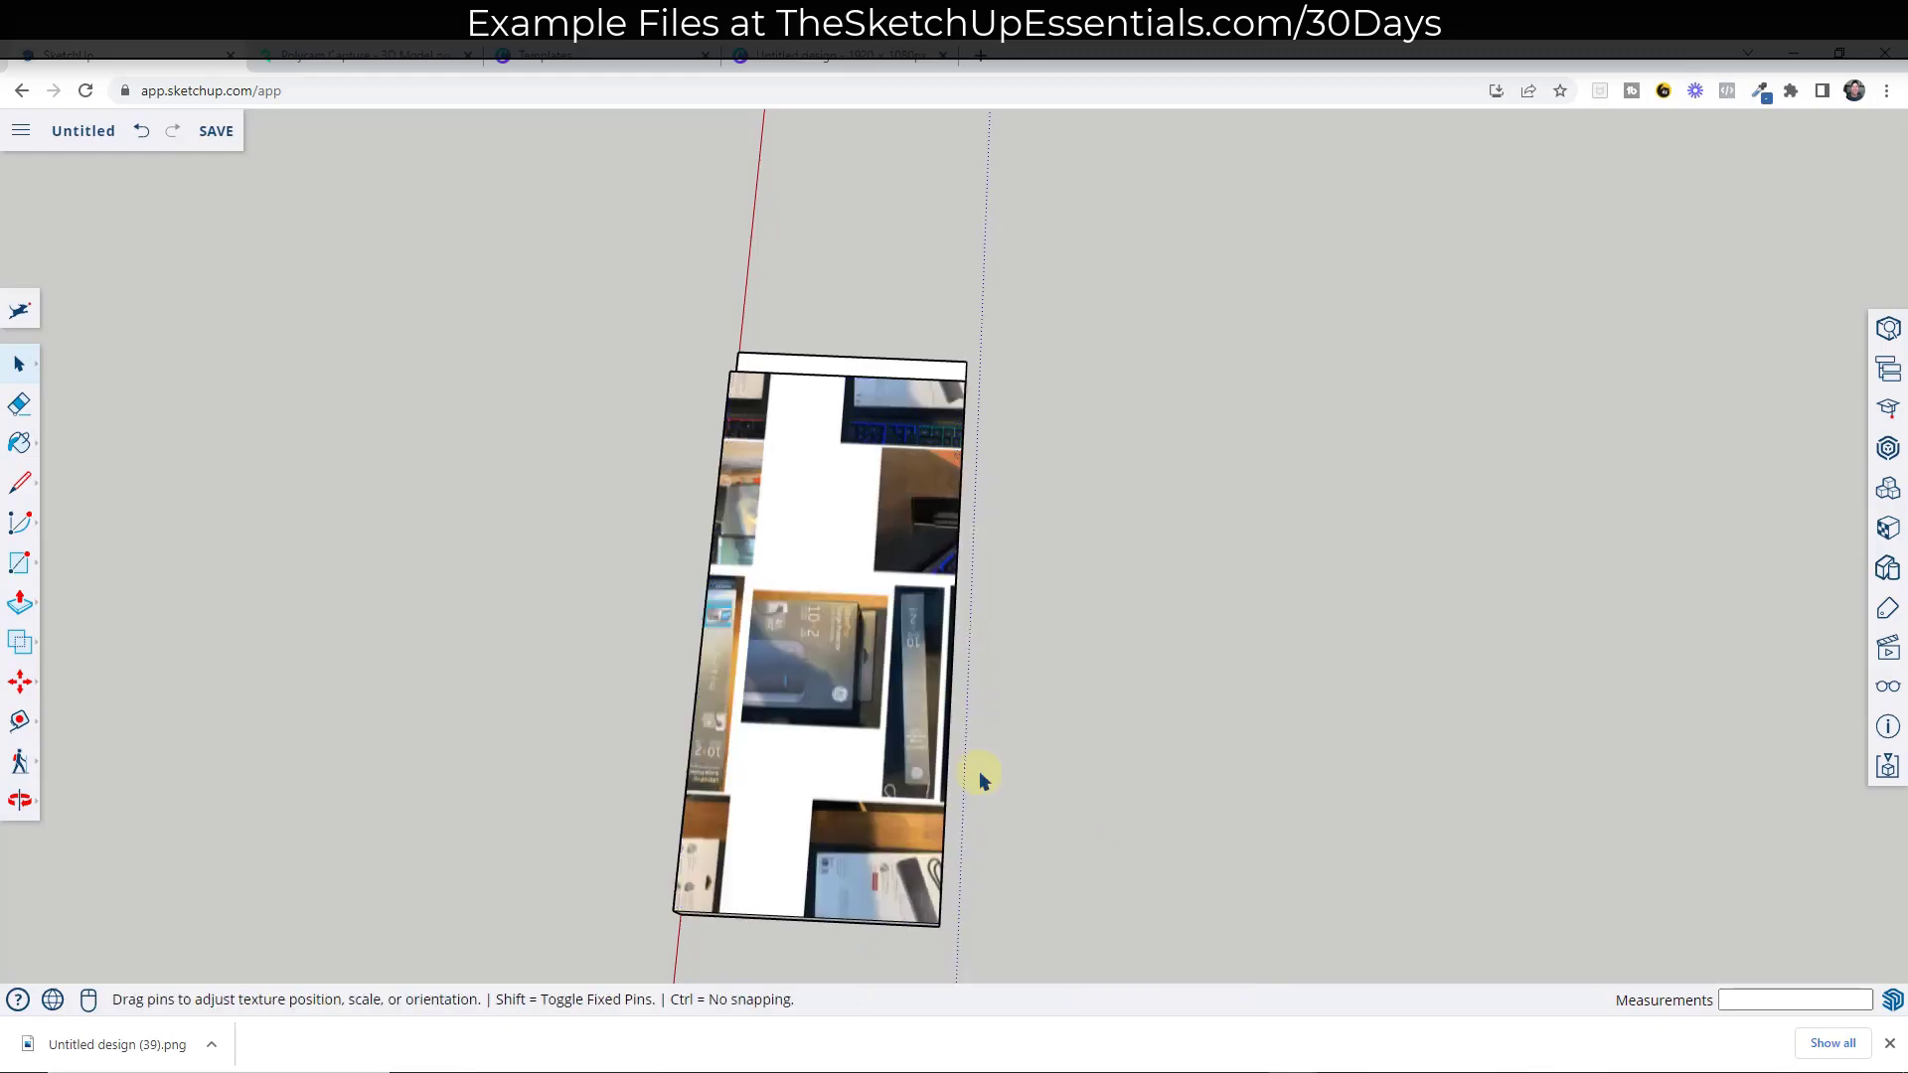
scroll(911, 536, "up", 10)
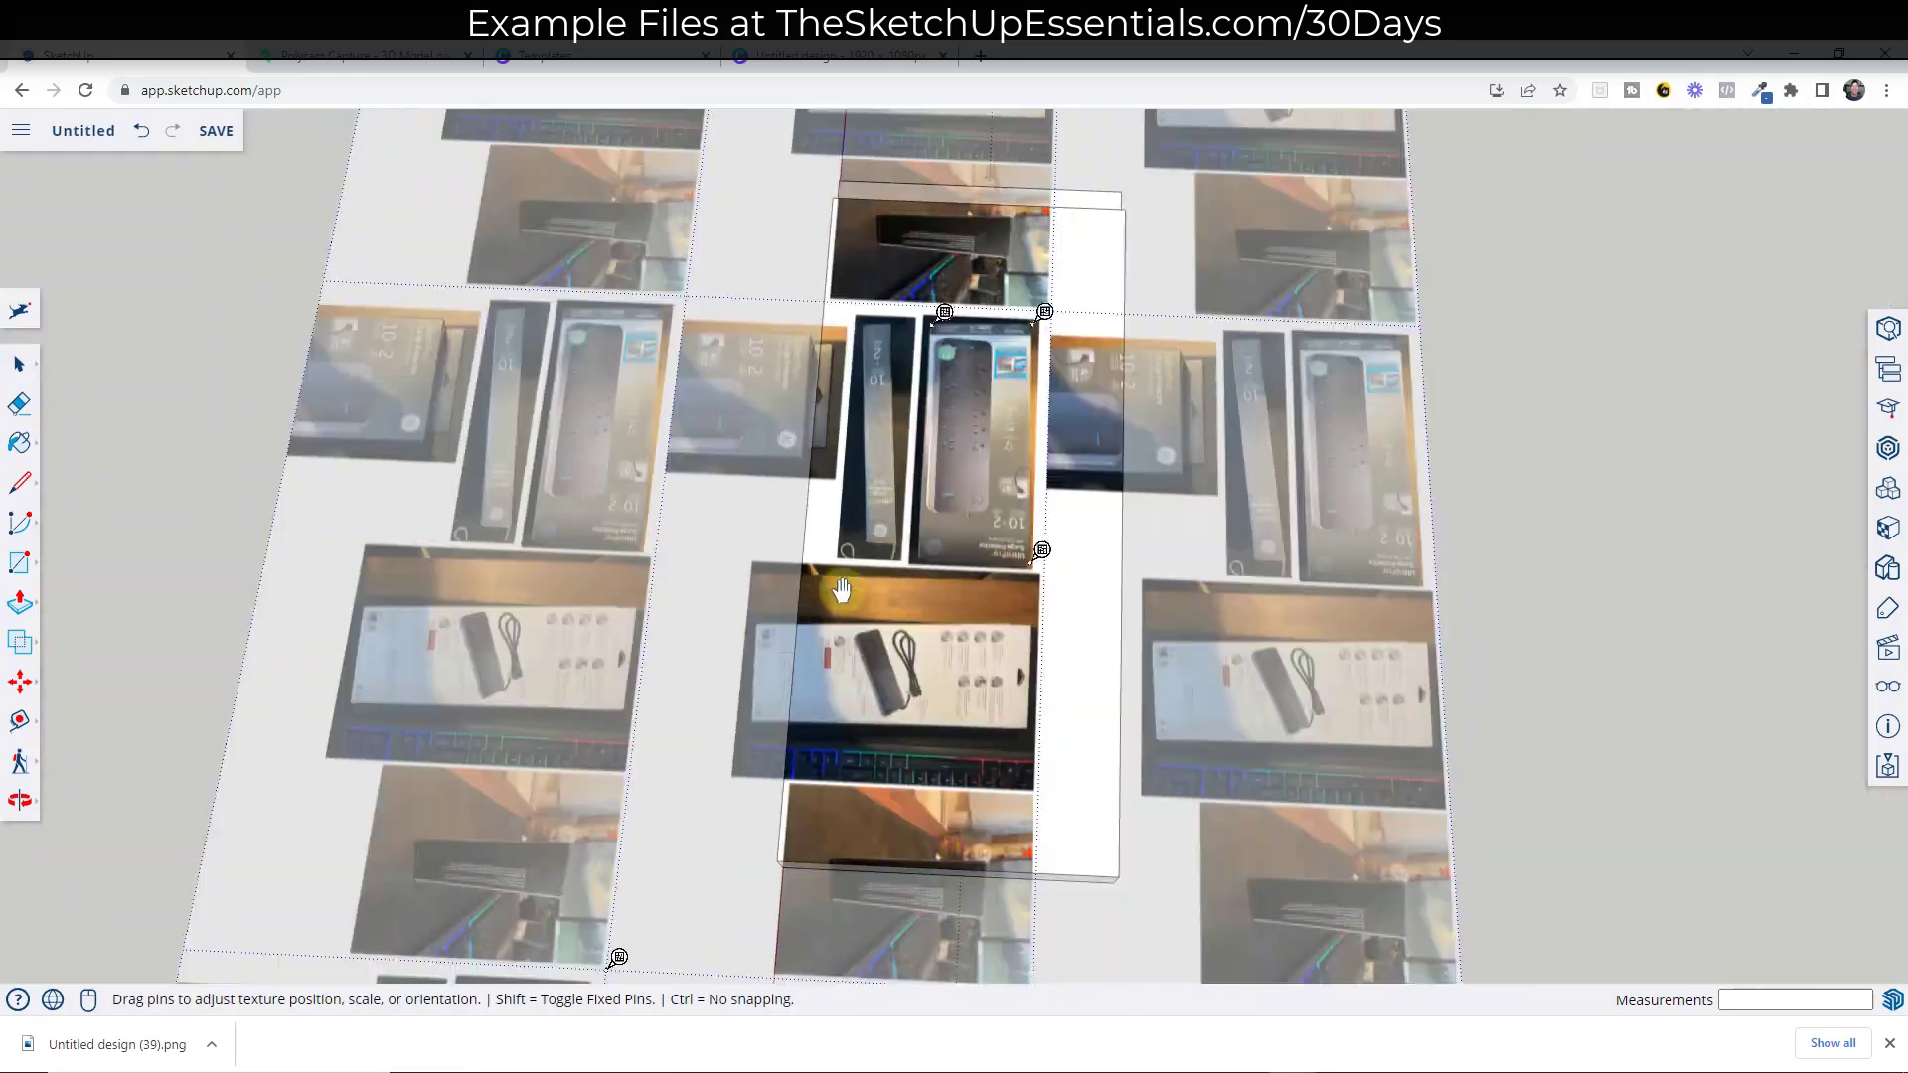
key("Return")
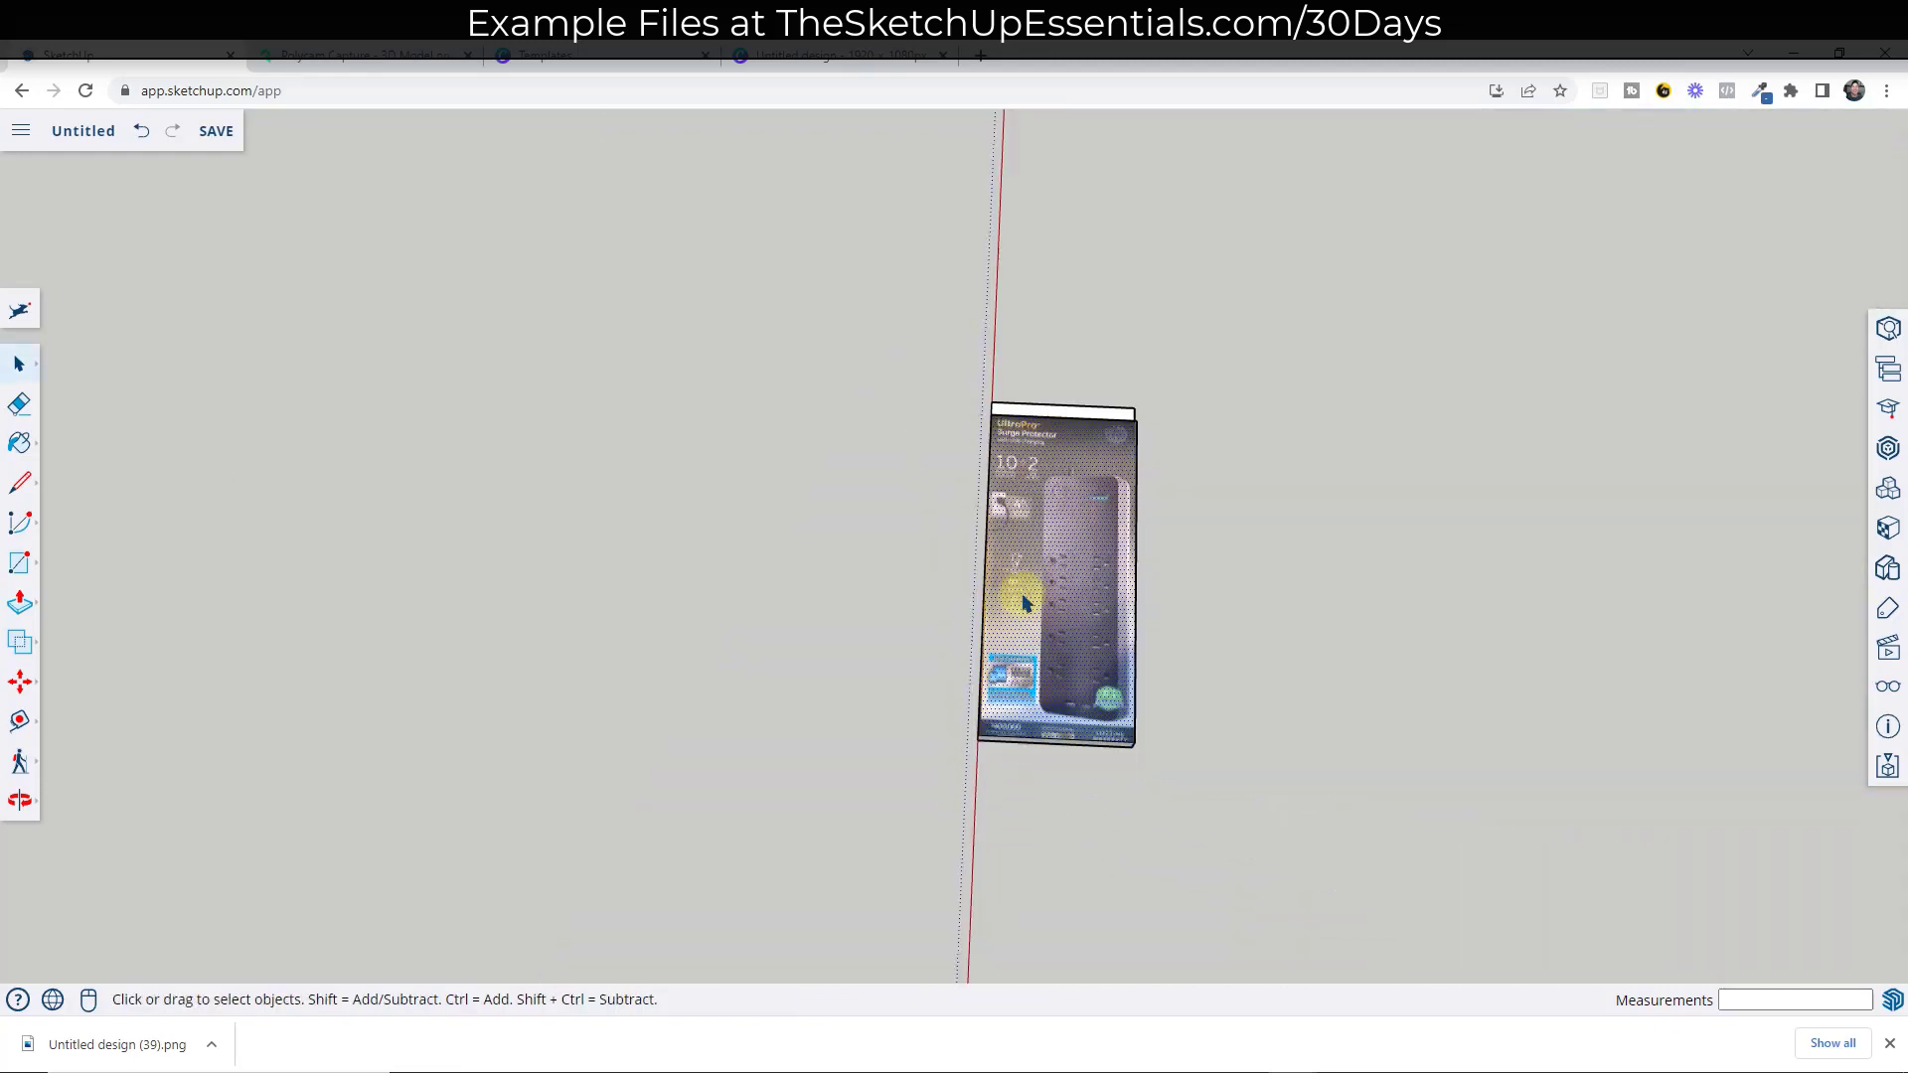
middle_click_drag(1023, 600, 1333, 405)
scroll(1034, 502, "up", 5)
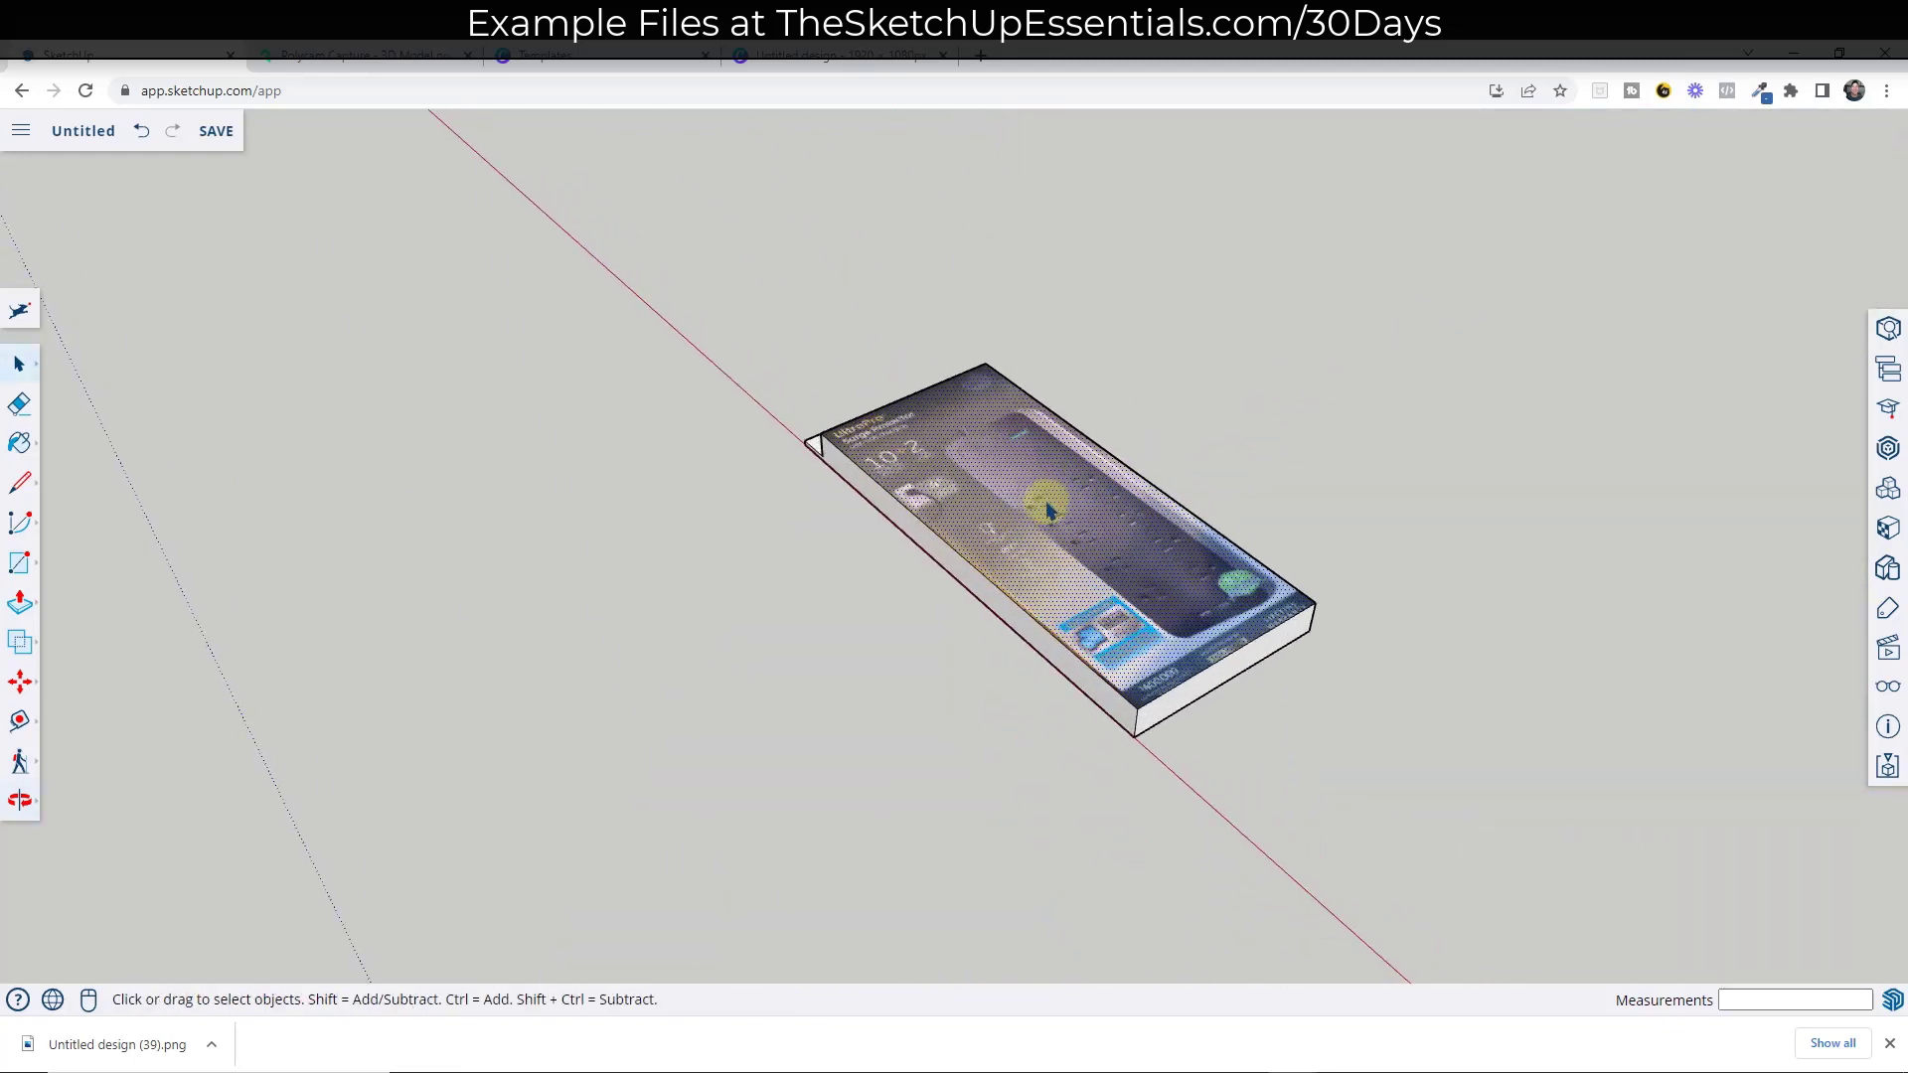
Step: Paint the box's blank short end face with the Untitled design (39).png collage material
middle_click_drag(1048, 511, 1168, 462)
middle_click_drag(1461, 557, 444, 456)
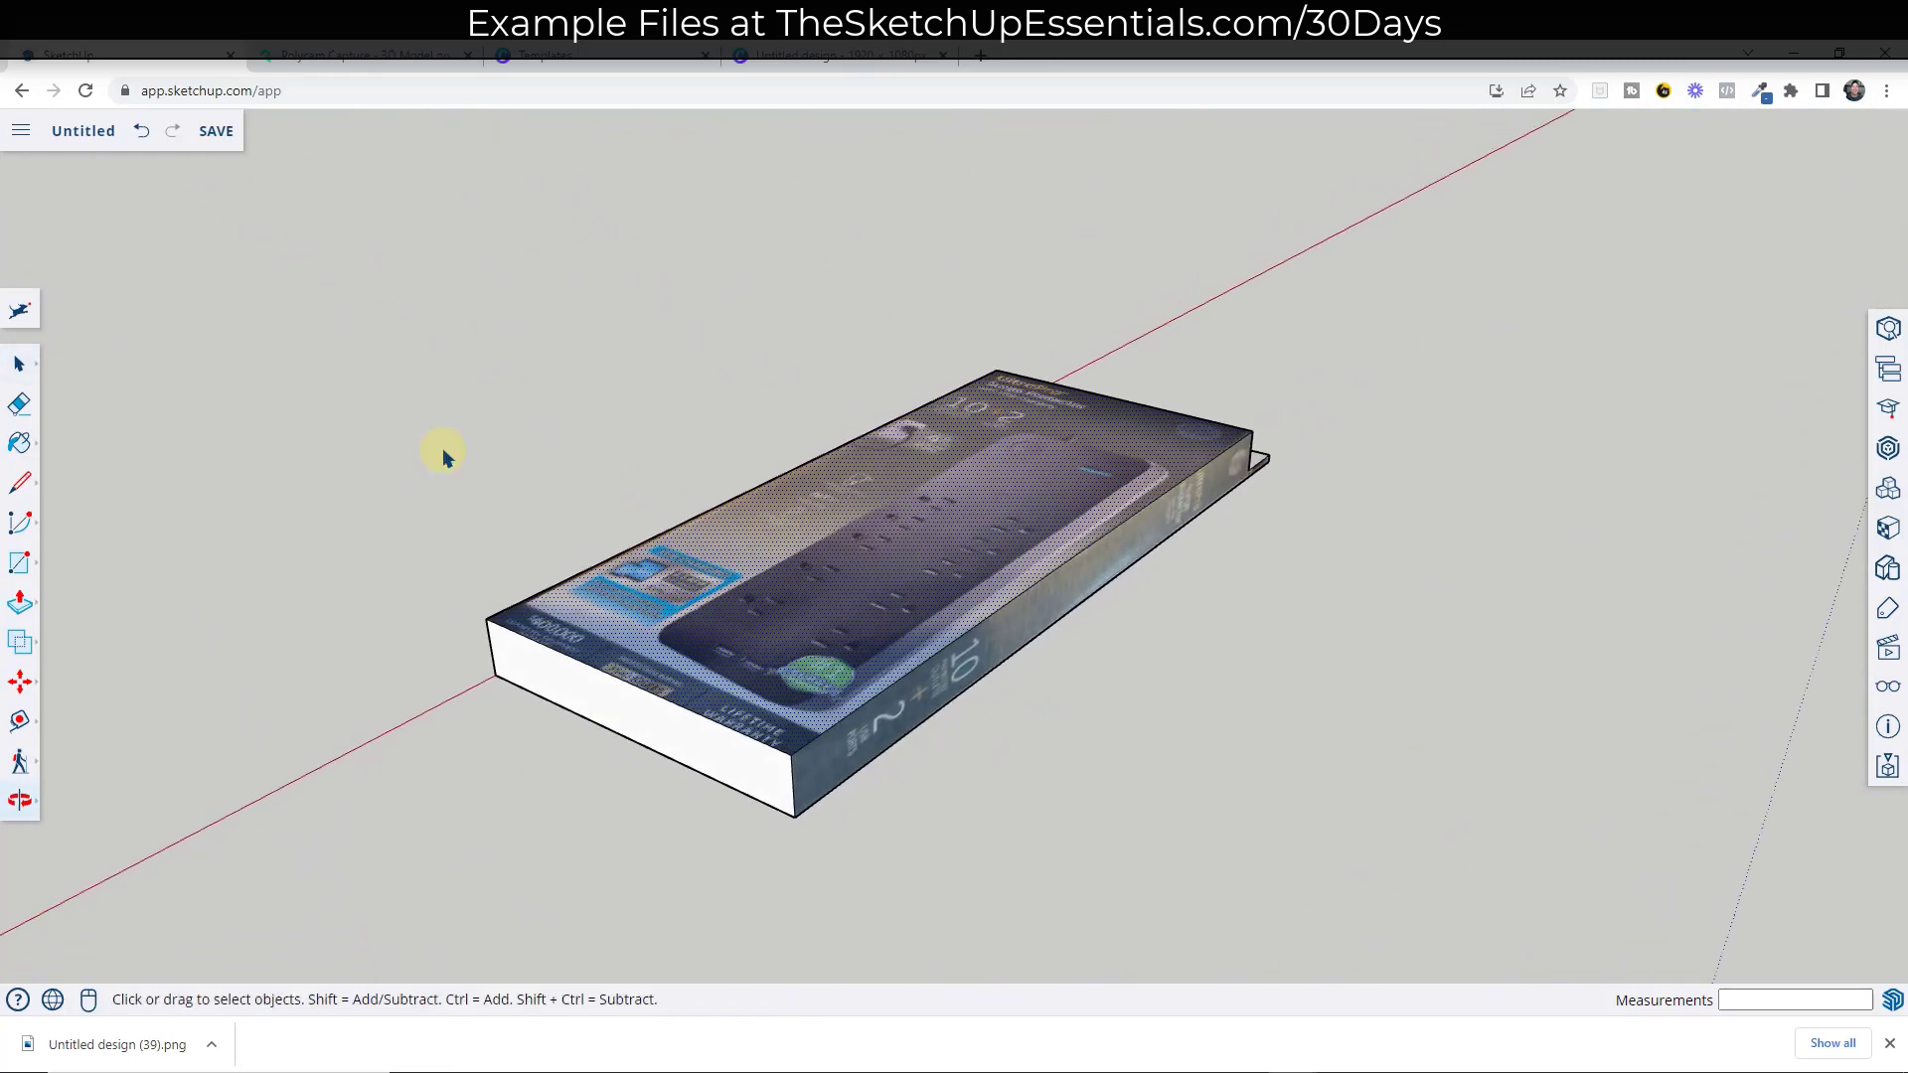
left_click(18, 444)
mouse_move(727, 630)
middle_mouse_down()
mouse_move(827, 534)
mouse_move(669, 639)
mouse_move(681, 652)
middle_mouse_up()
Step: Start positioning the end face's texture and place its four pins on the corners of the photographed package end in the collage
right_click(695, 652)
mouse_move(709, 653)
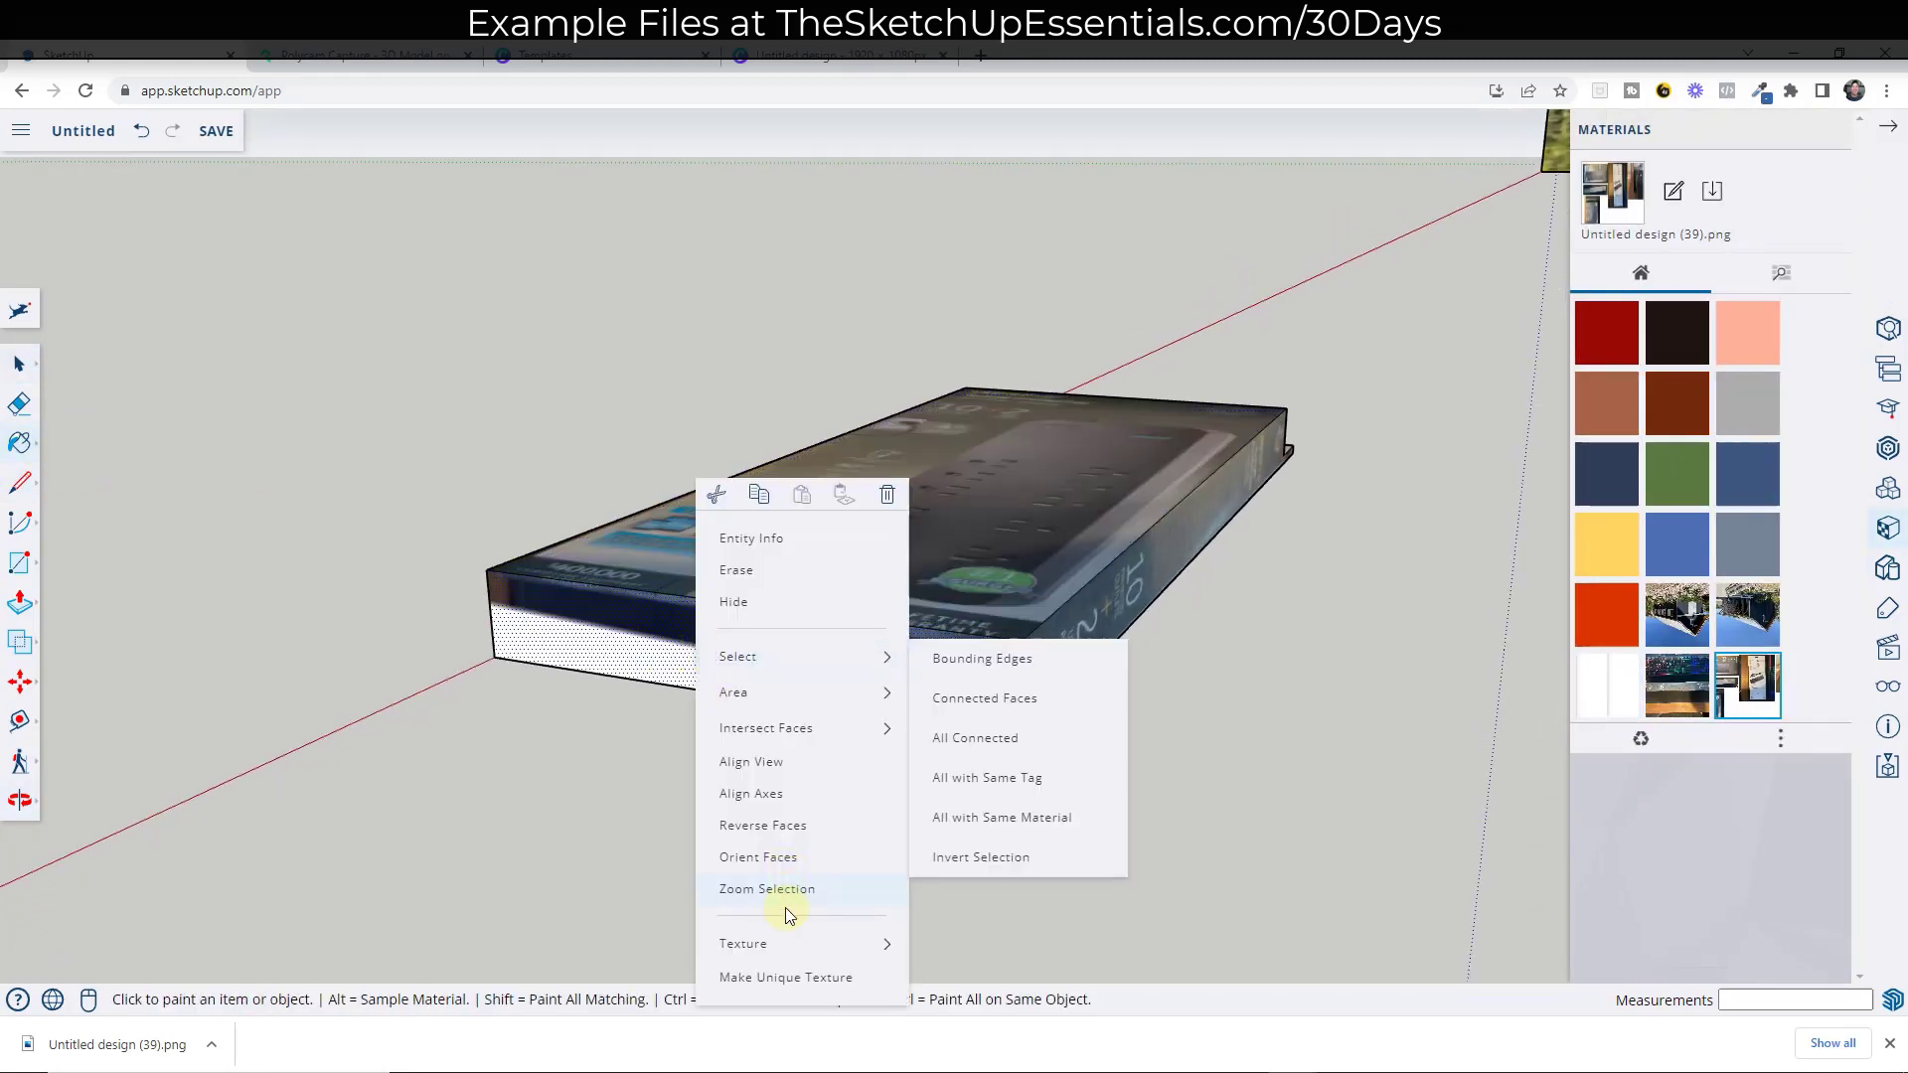
mouse_move(745, 943)
left_click(979, 894)
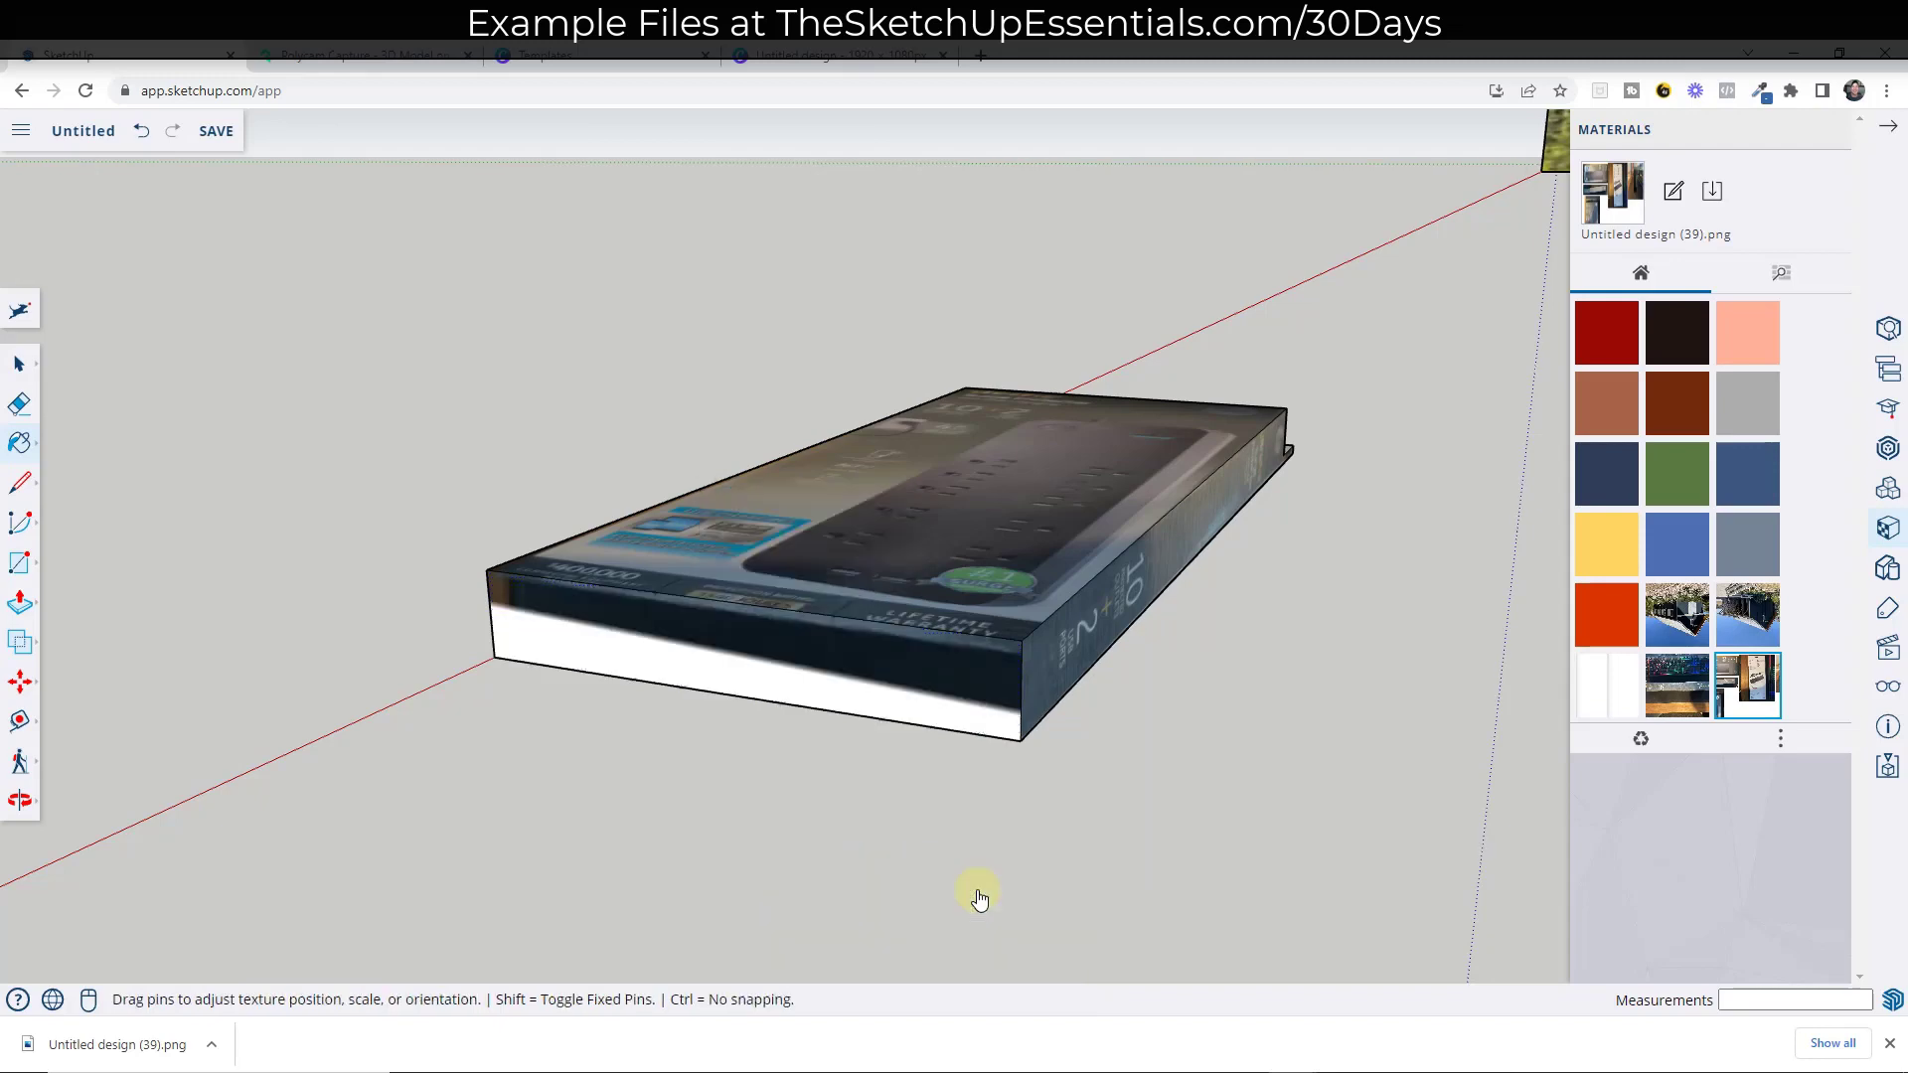
scroll(878, 617, "down", 6)
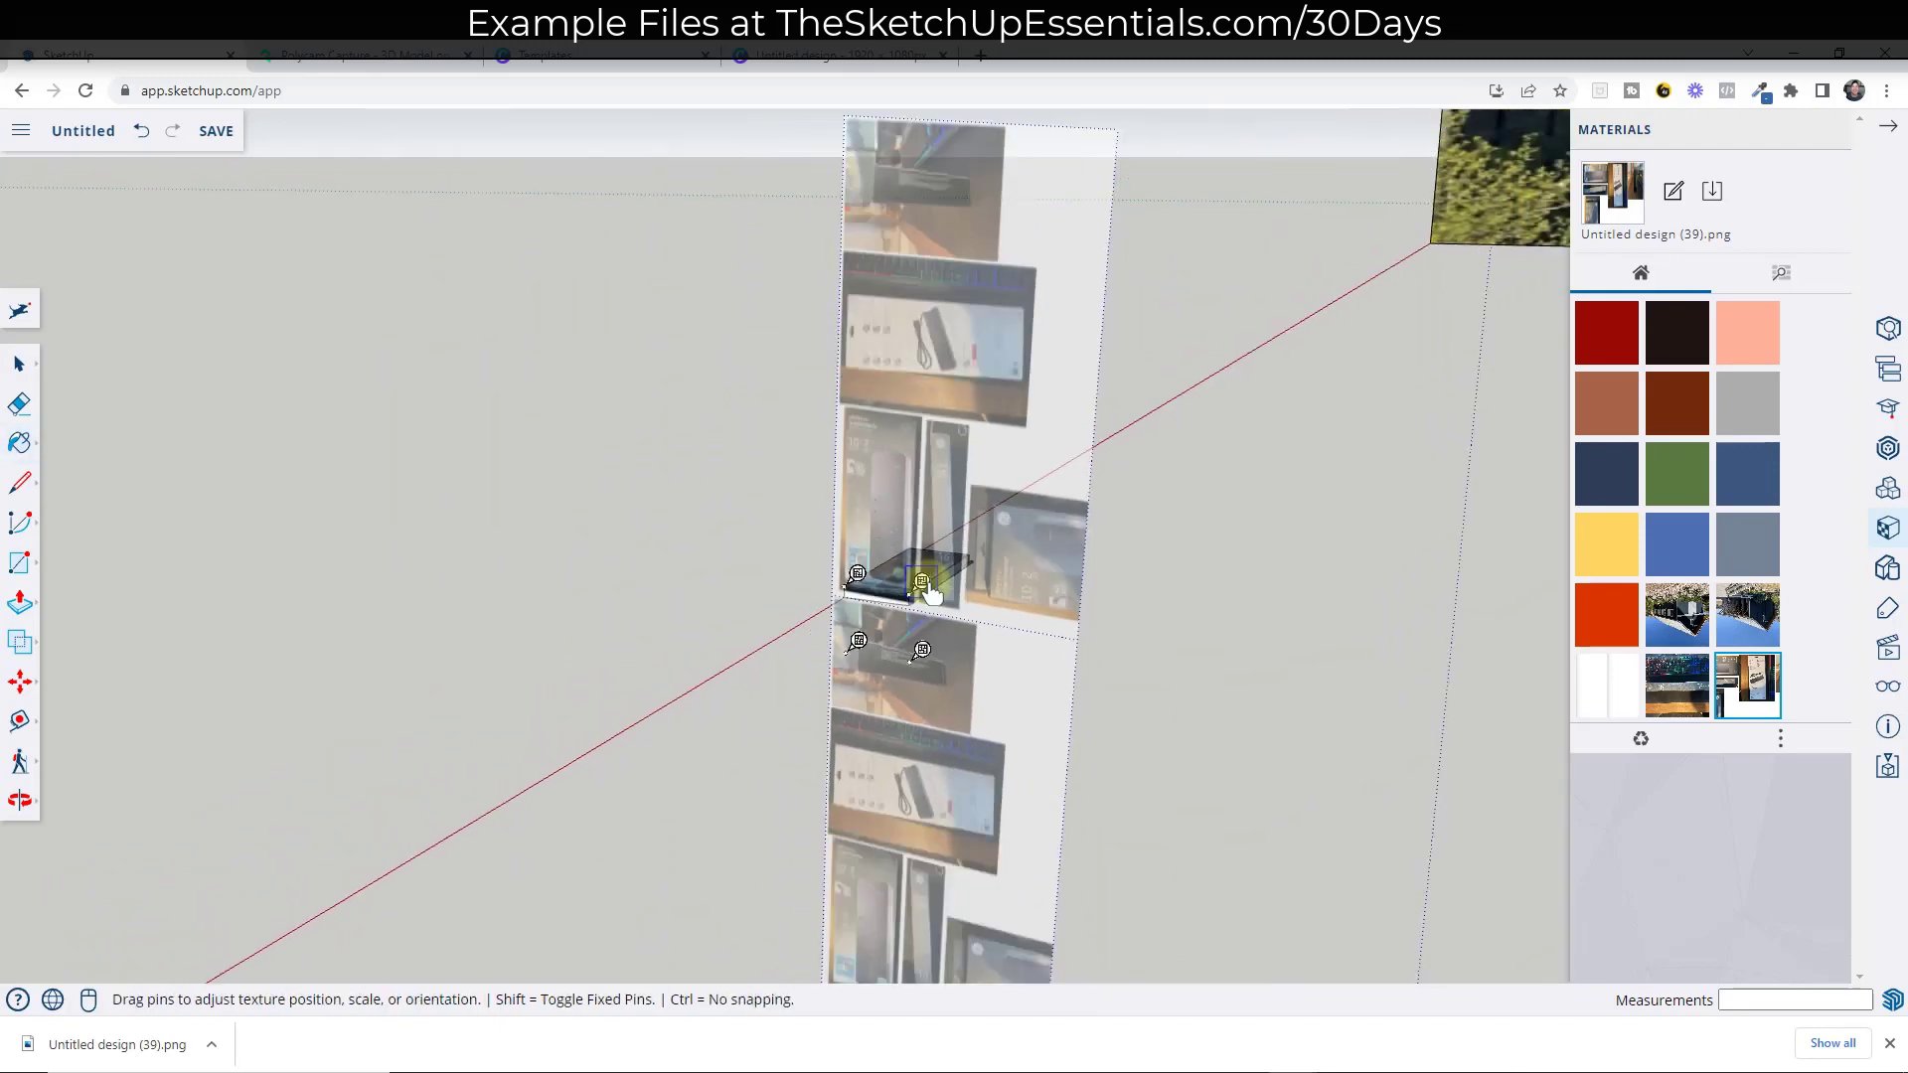
middle_click_drag(931, 594, 927, 569)
scroll(919, 652, "up", 5)
left_click(919, 656)
left_click(1026, 733)
left_click(743, 644)
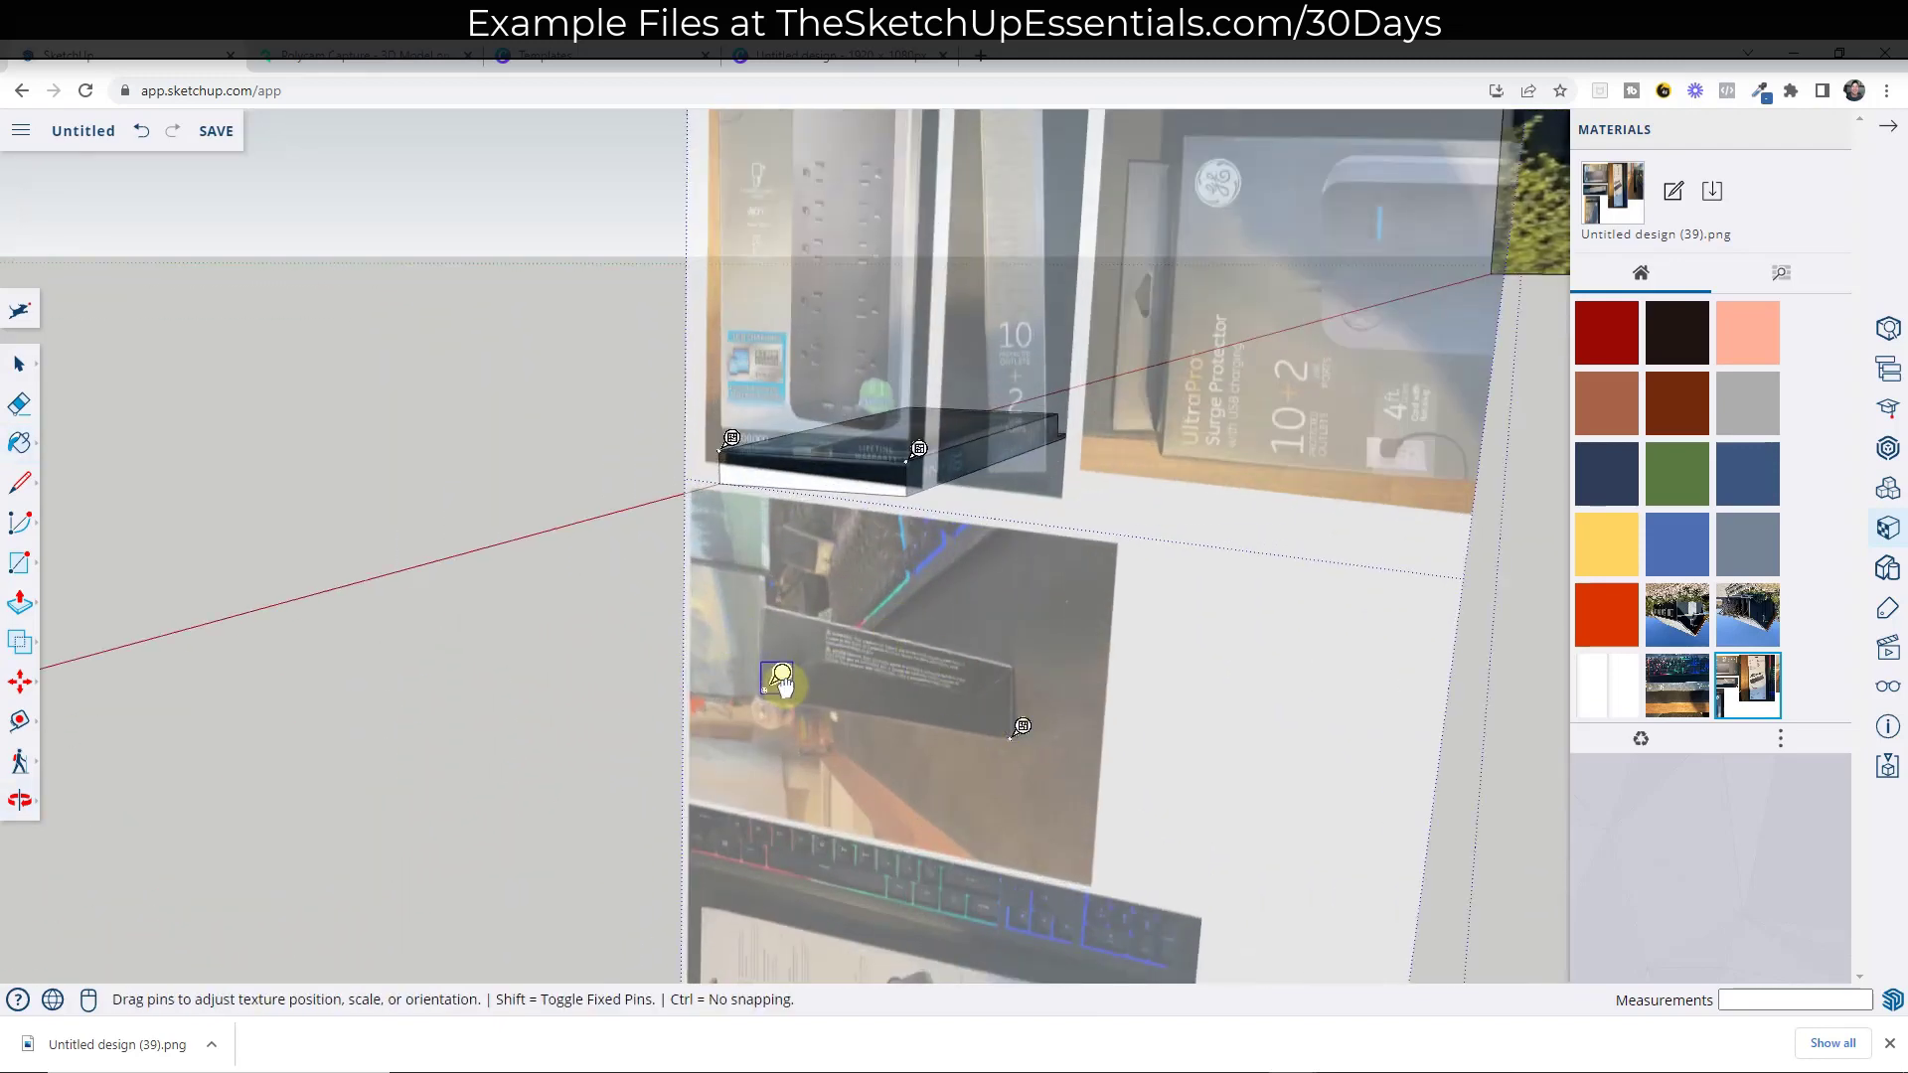
left_click(776, 686)
left_click(919, 449)
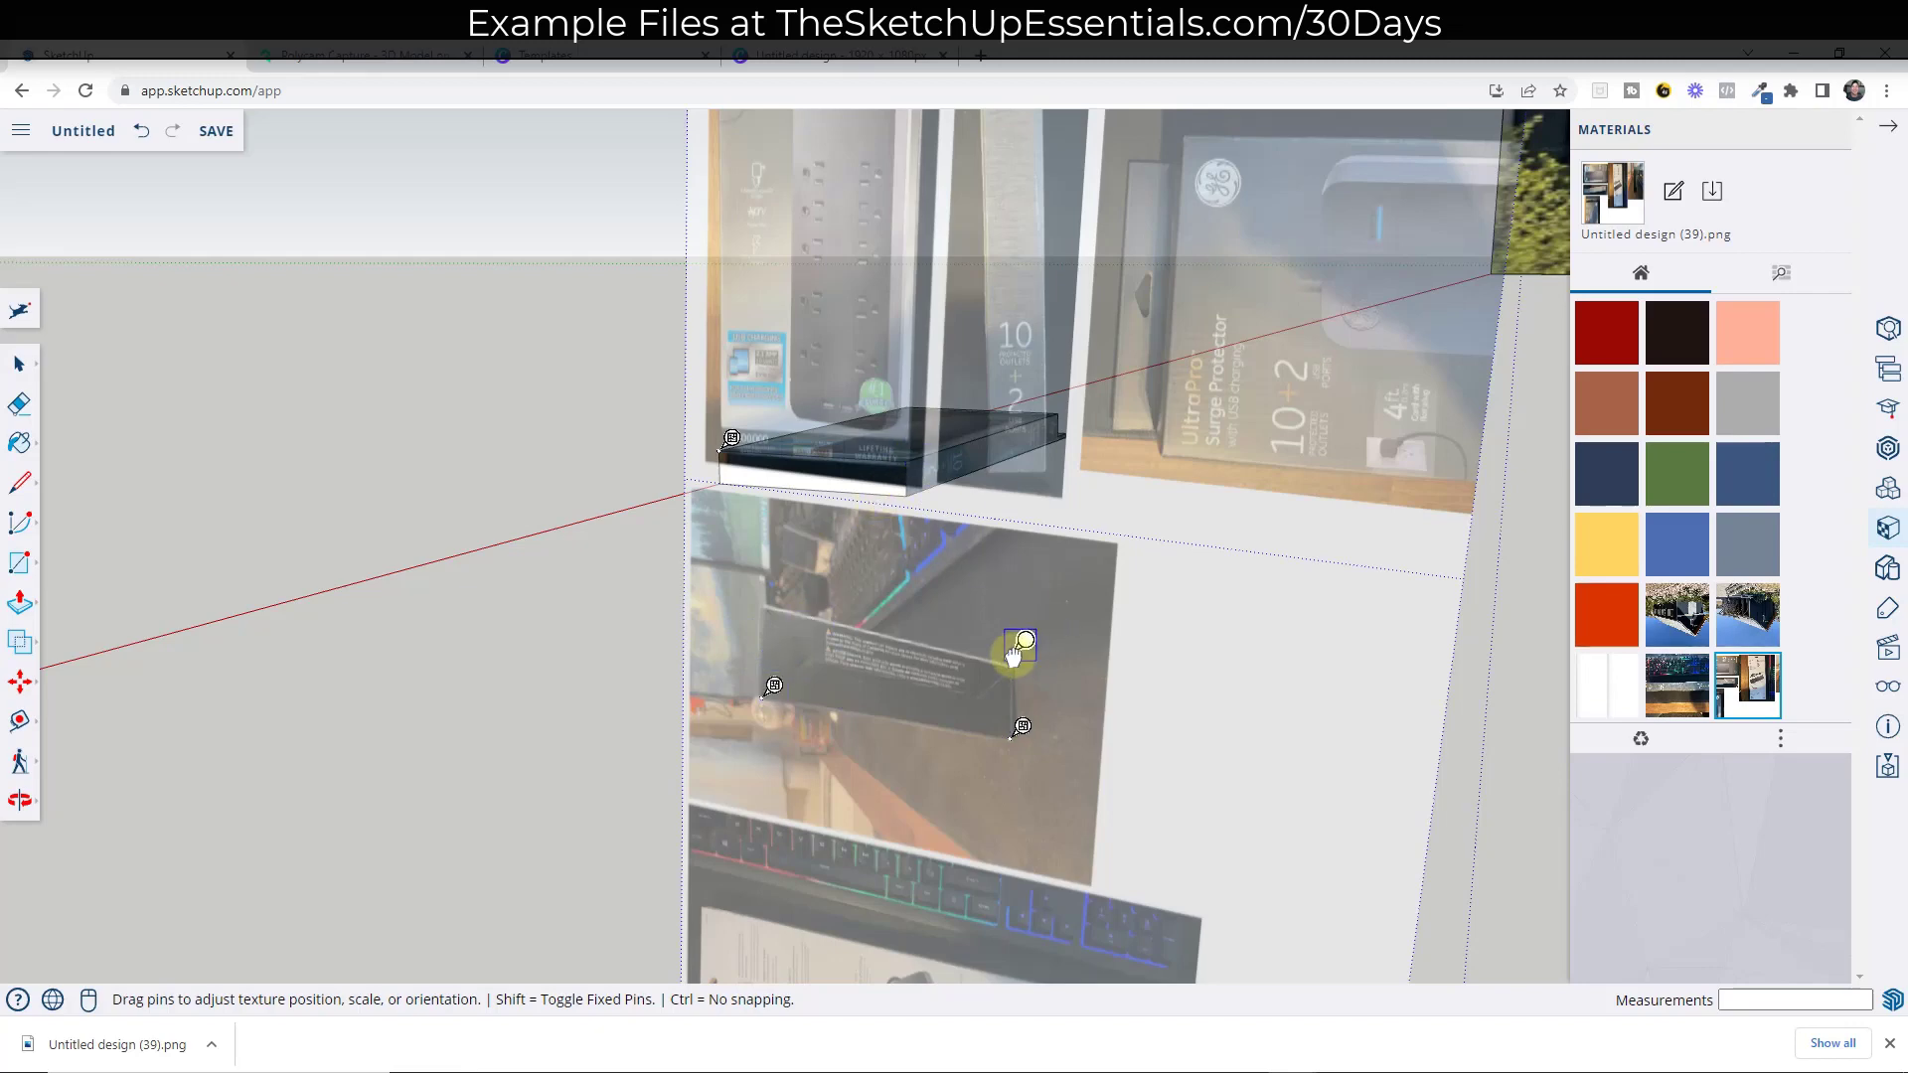
left_click(1018, 662)
Step: Stretch the pinned package-end photo onto the corners of the box's short end face
left_click(732, 438)
left_click(774, 597)
left_click_drag(774, 597, 731, 438)
left_click_drag(732, 530, 732, 471)
left_click_drag(986, 493, 919, 450)
left_click_drag(979, 571, 923, 489)
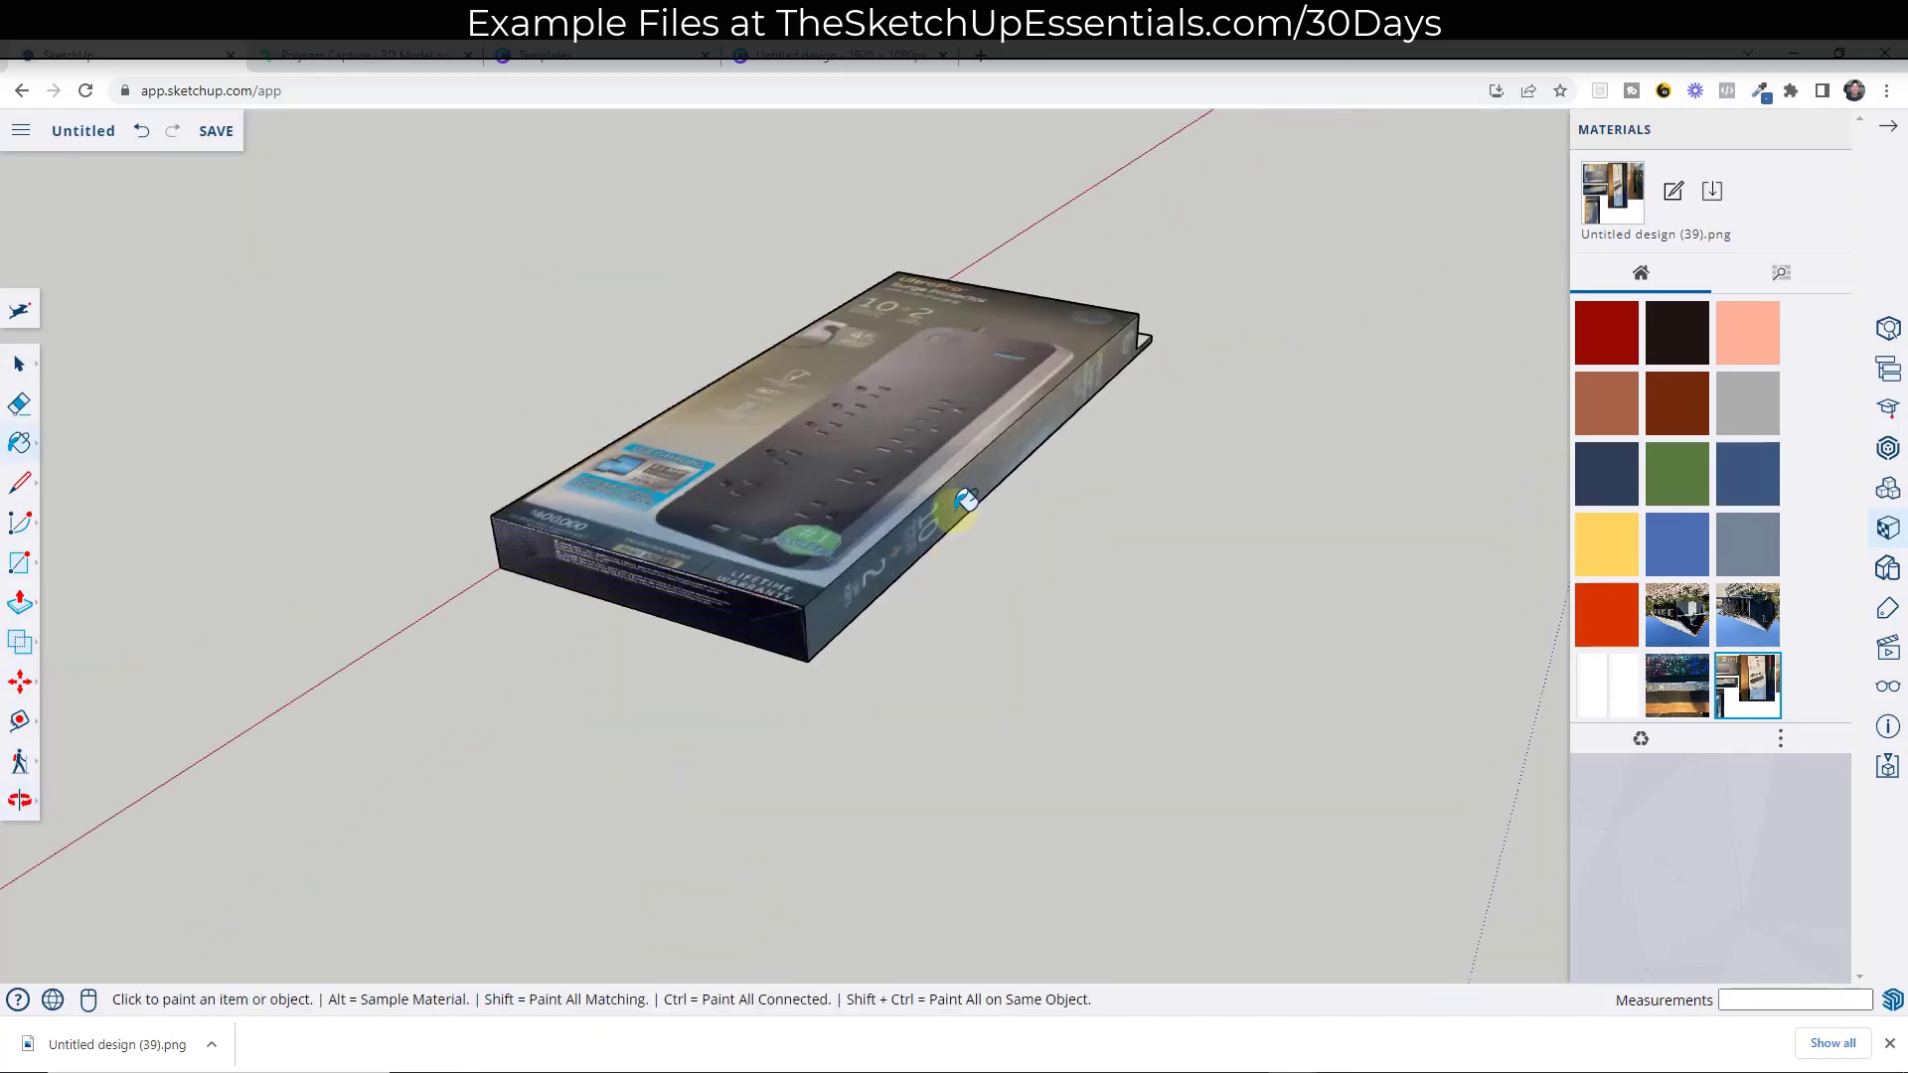
mouse_move(959, 506)
middle_mouse_down()
mouse_move(987, 608)
mouse_move(1029, 656)
middle_mouse_up()
scroll(1029, 656, "down", 3)
middle_click_drag(1133, 475, 1078, 547)
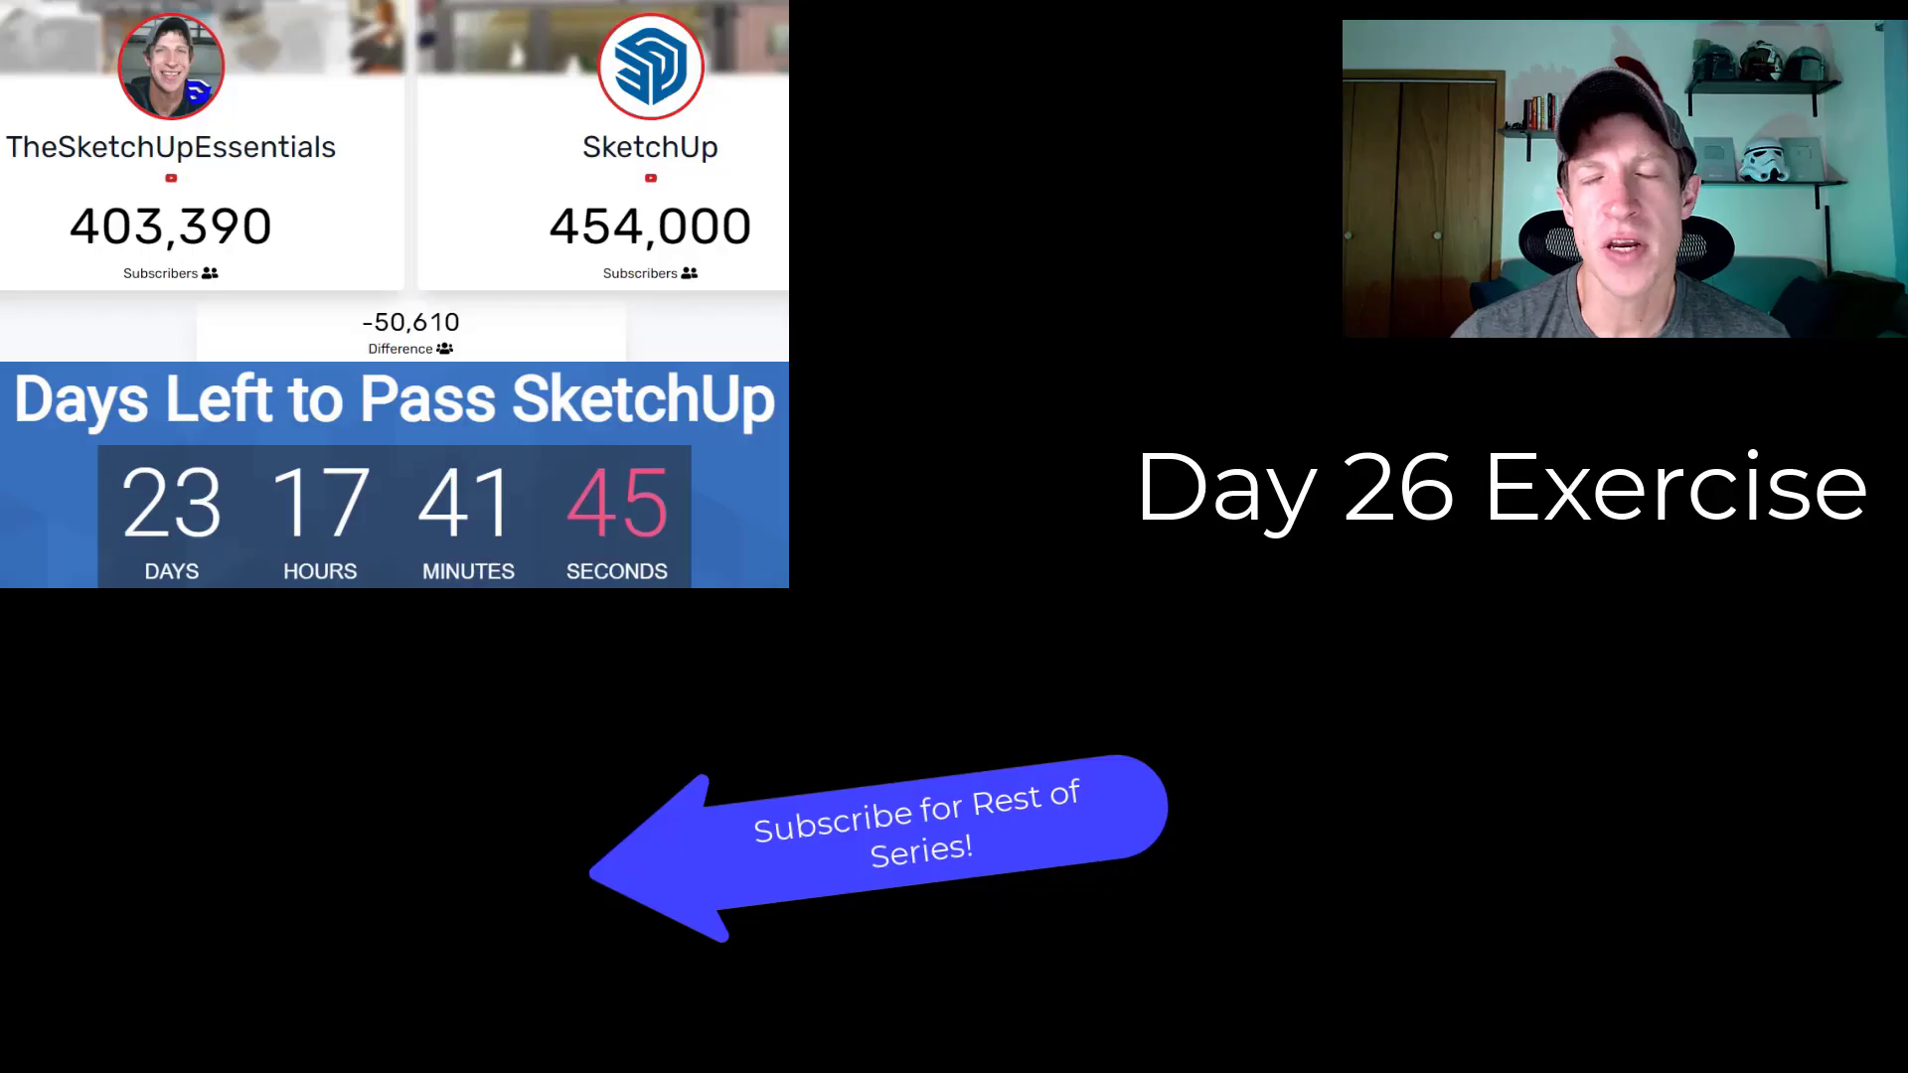